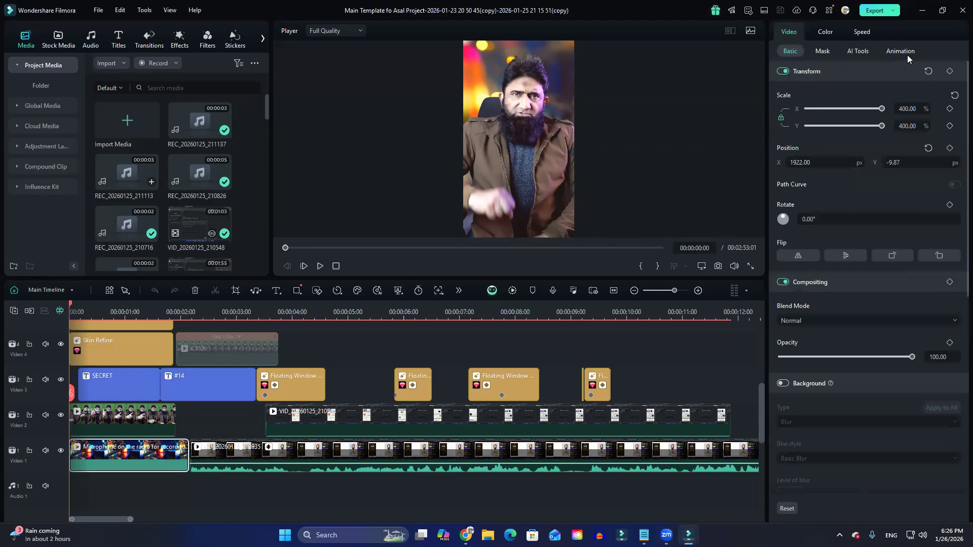
Look through the background clip's Mask, AI Tools and Animation options, finishing on its AI Tools settings.
left_click(828, 51)
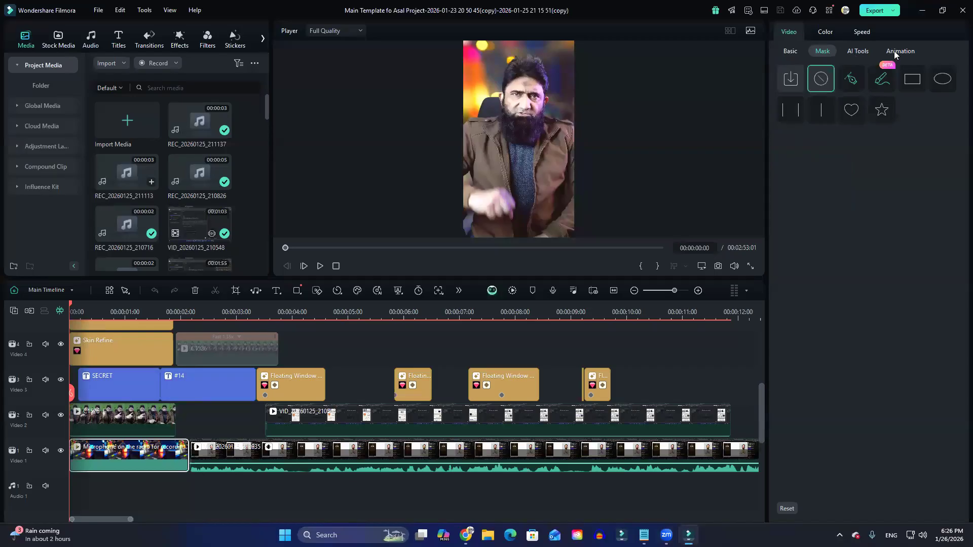
left_click(864, 51)
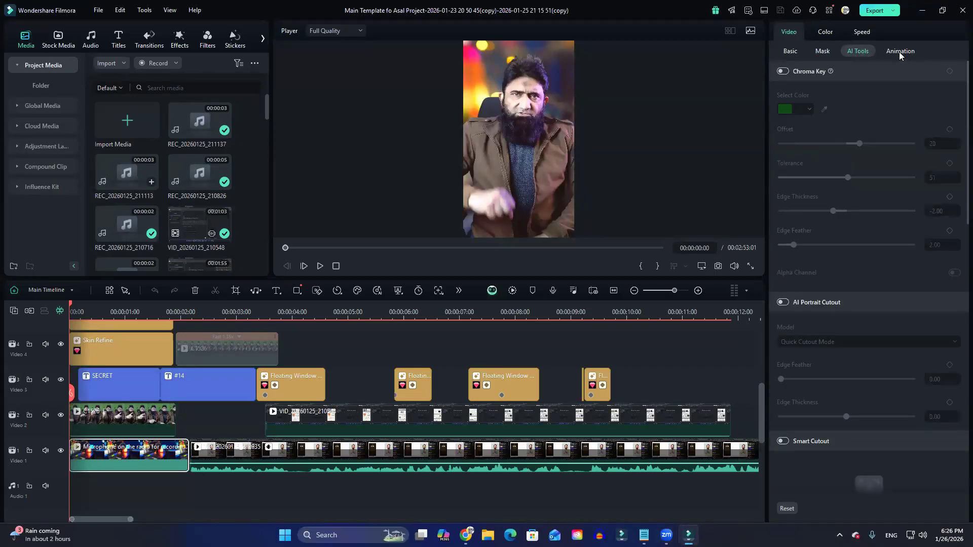
left_click(899, 52)
left_click(862, 51)
scroll(881, 294, "down", 5)
scroll(886, 313, "up", 5)
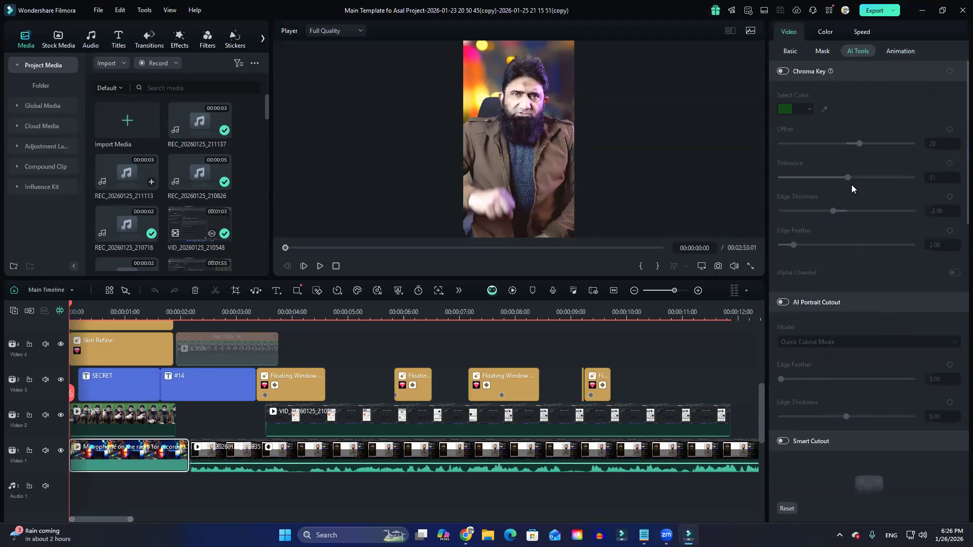
Toggle Chroma Key on and off several times for the microphone background clip on Video 1.
left_click(785, 72)
left_click(784, 73)
left_click(784, 73)
left_click(785, 73)
left_click(784, 72)
left_click(784, 73)
scroll(244, 412, "up", 5)
Display the Chroma Key settings of the green-screen clip on Video 6 and place the playhead at 00:00:00:16.
left_click(114, 455)
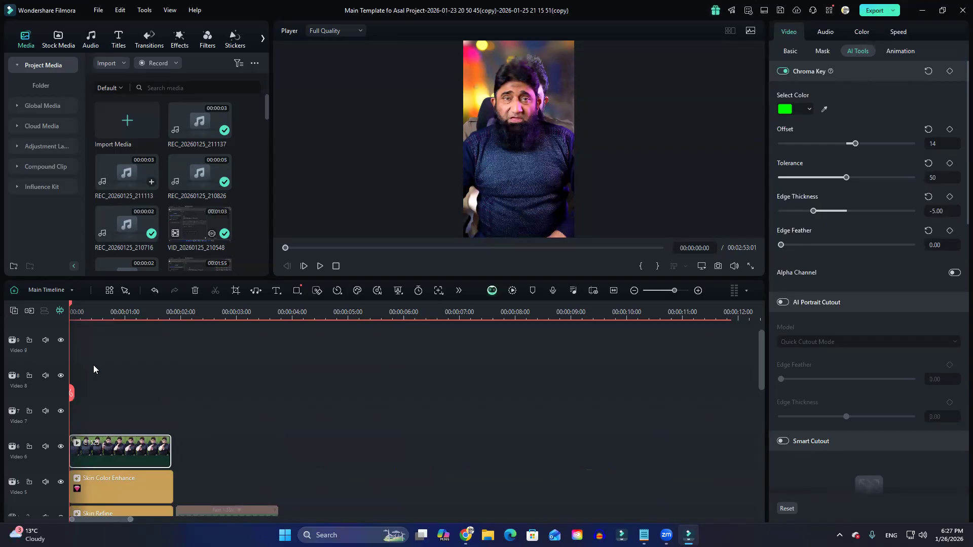
left_click(104, 393)
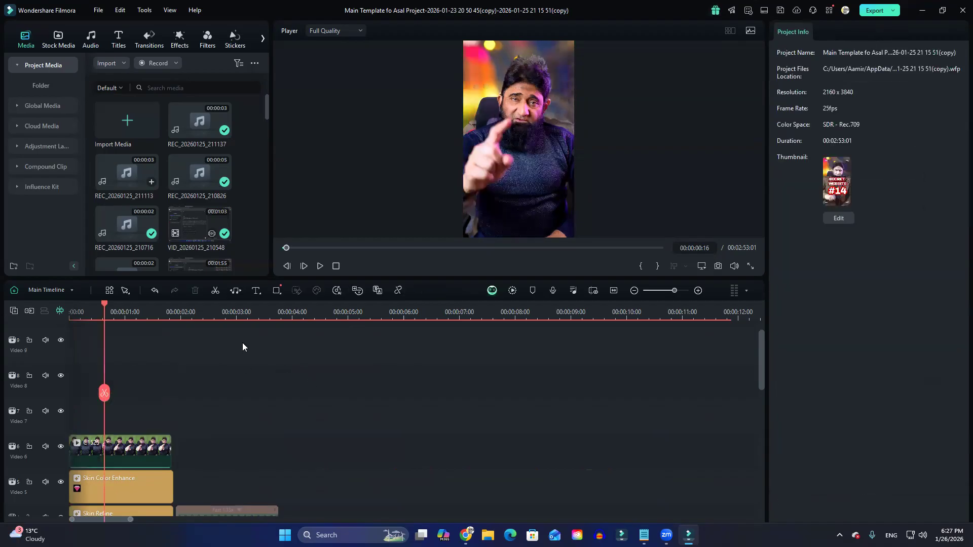
scroll(167, 440, "down", 3)
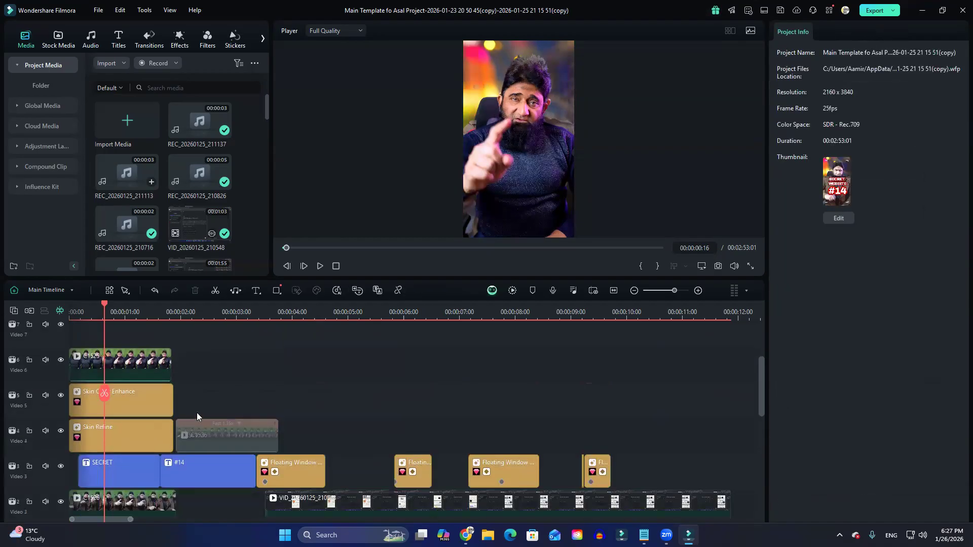
Move the two skin effects onto tracks above the Video 6 green-screen clip and place the sped-up clip on Video 5 at the timeline start.
left_click(216, 432)
left_click_drag(269, 426, 373, 428)
left_click_drag(183, 413, 152, 451)
left_click_drag(157, 377, 278, 364)
left_click_drag(188, 405, 149, 333)
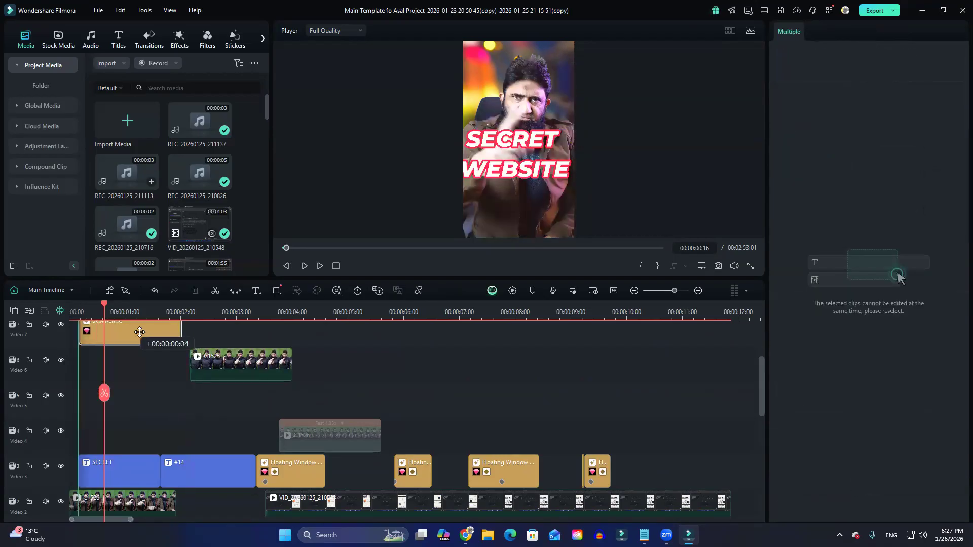
left_click_drag(216, 377, 98, 377)
left_click_drag(343, 441, 93, 415)
Enable the Video 5 clip in place of the Video 6 clip, then disable it too to preview the Video 2 clip.
left_click(126, 373)
left_click(129, 408)
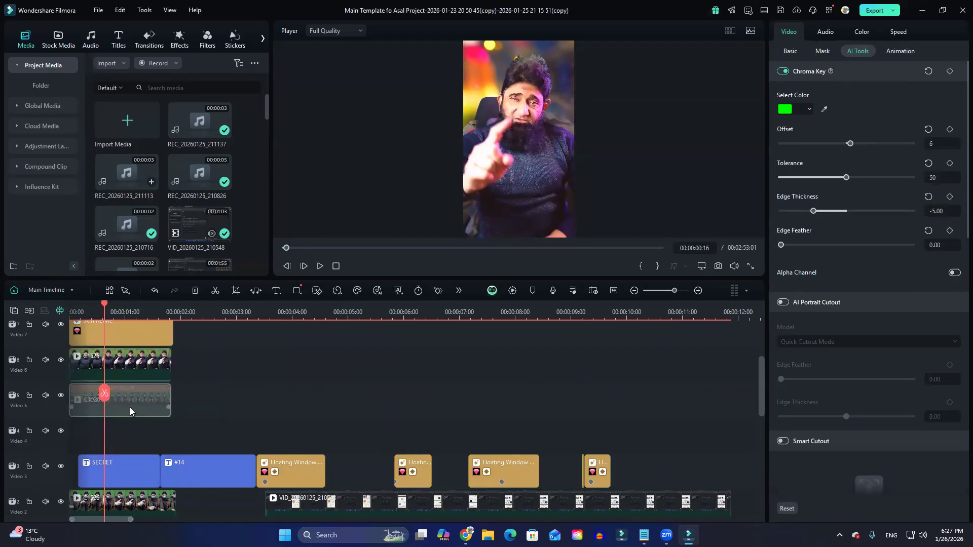
left_click(121, 368)
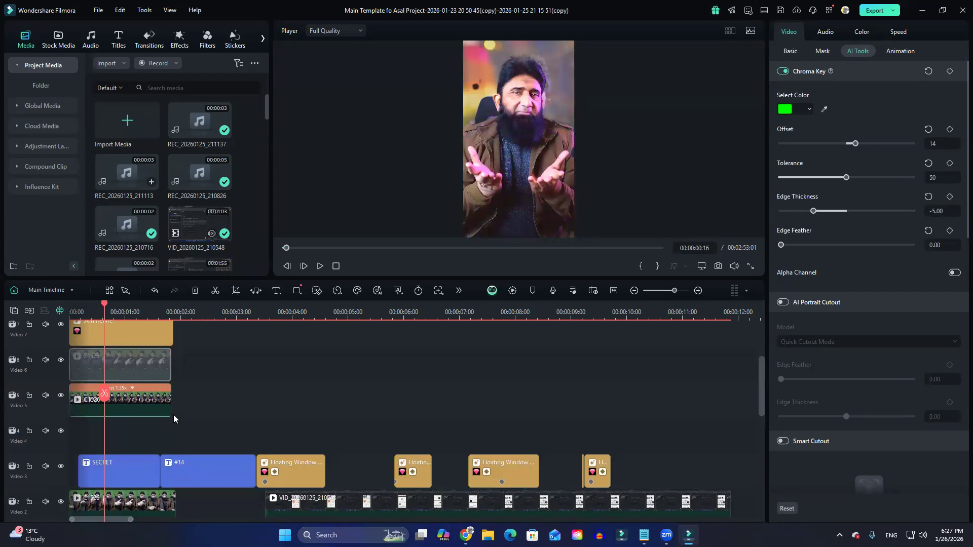
scroll(165, 433, "down", 1)
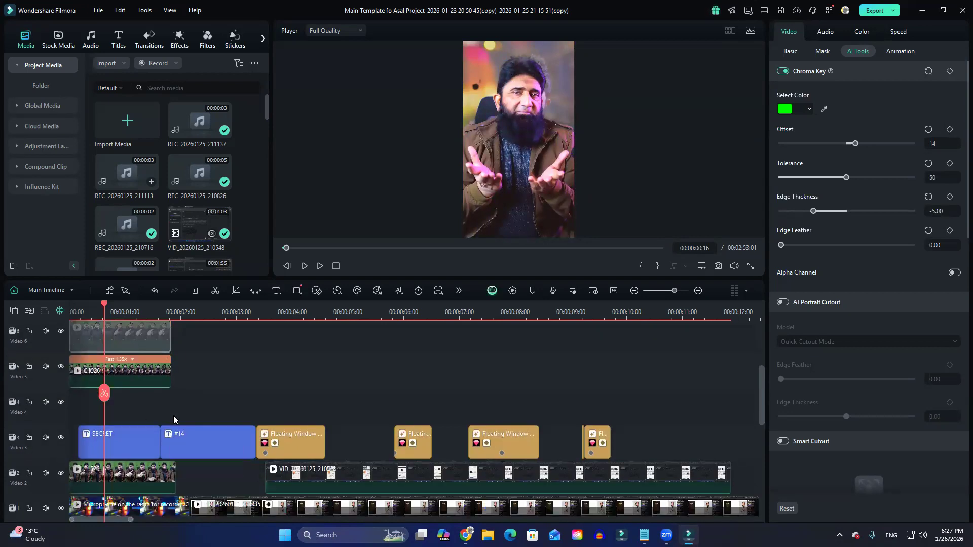
left_click(135, 376)
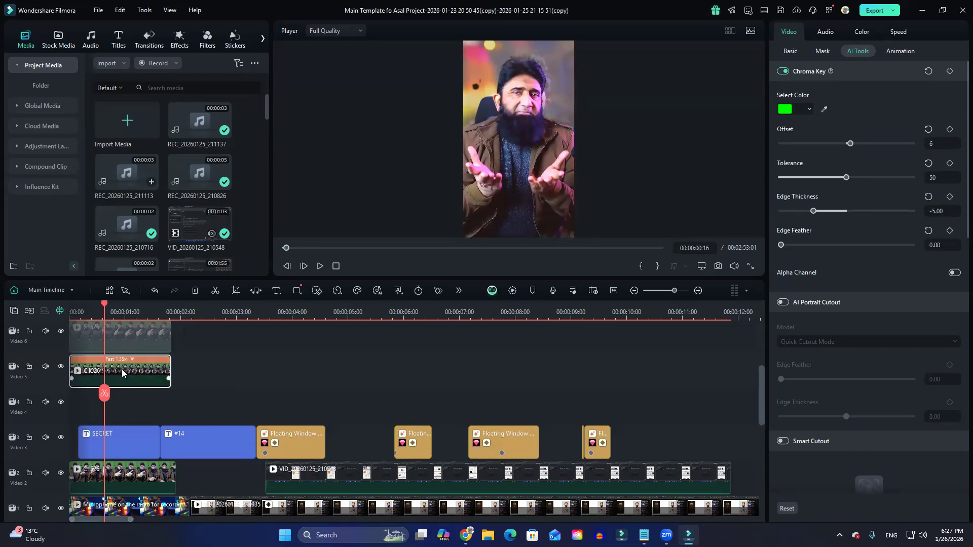
key("e")
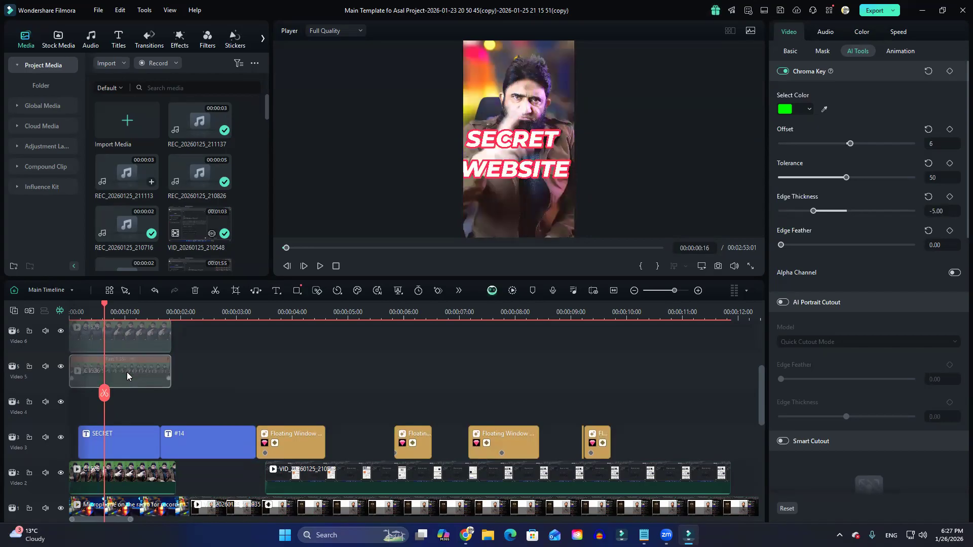
Toggle the green-screen clip on Video 2 off and on to compare the preview.
left_click(127, 474)
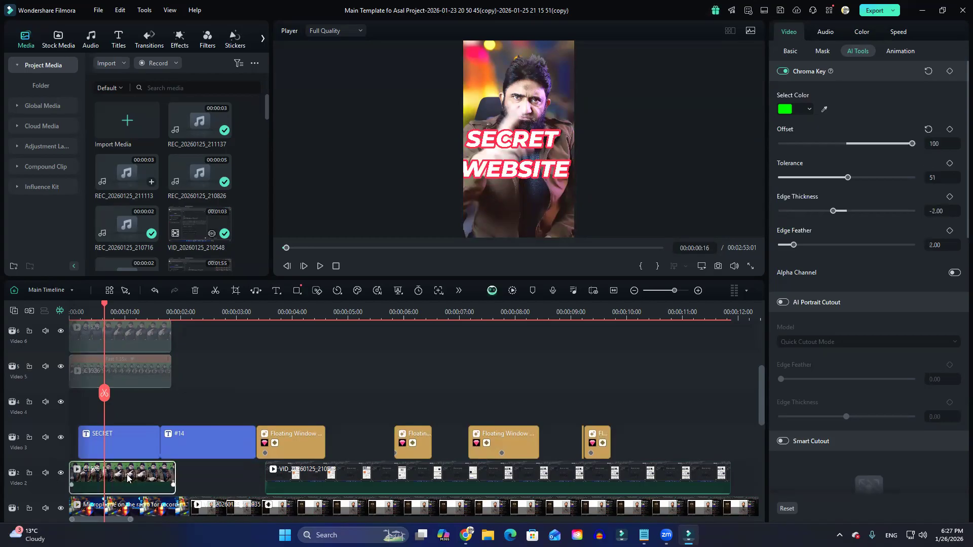
key("e")
Re-enable the green-screen clip on Video 6 and toggle its Chroma Key off and on to compare the background.
key("e")
key("e")
key("e")
scroll(126, 458, "up", 2)
left_click(122, 395)
key("e")
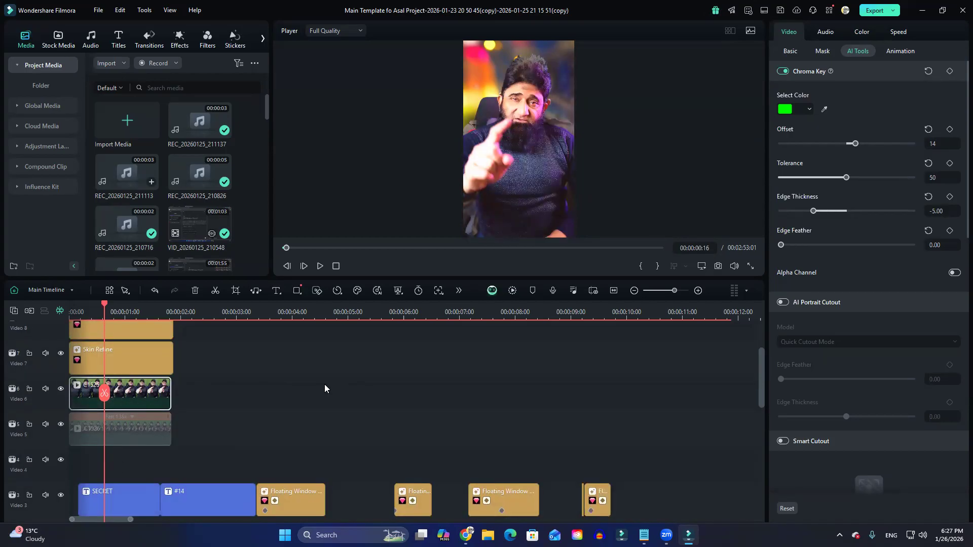
left_click(780, 72)
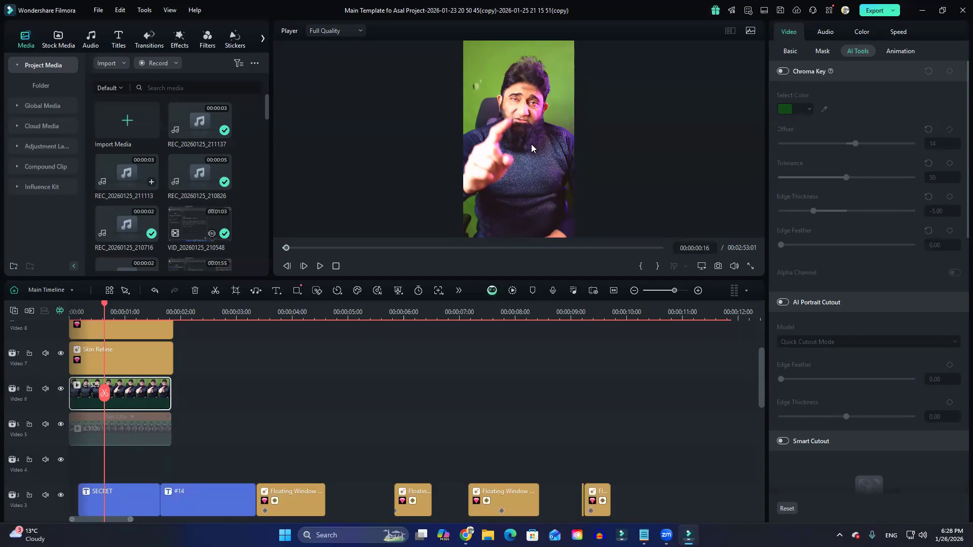
left_click(783, 71)
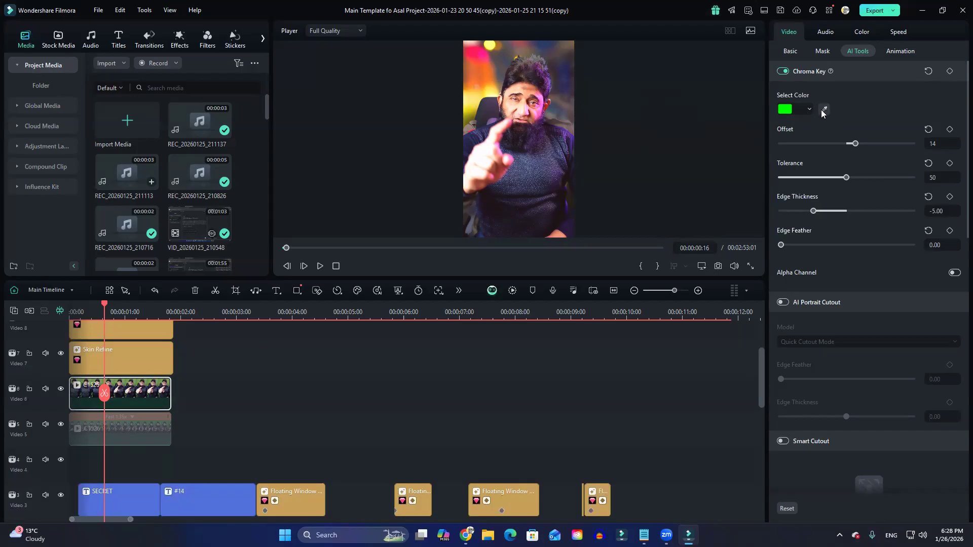
Try sampling the Video 6 clip's Chroma Key colour from the sweater and from the dark hair.
left_click(532, 133)
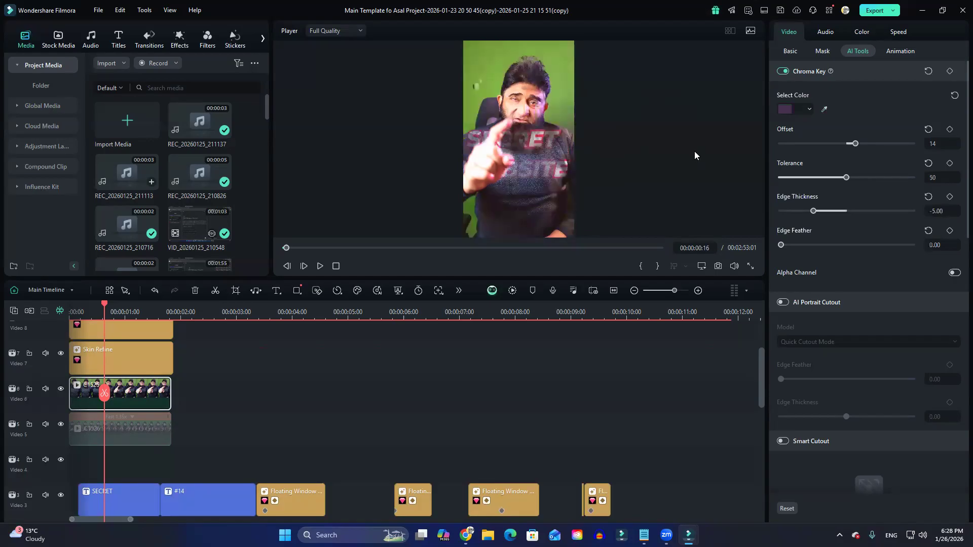
left_click(824, 109)
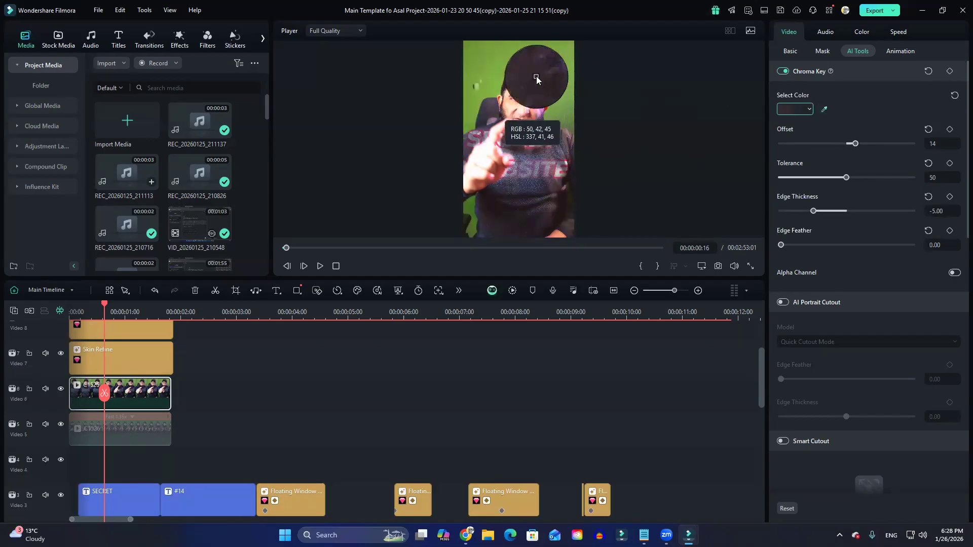
left_click(505, 84)
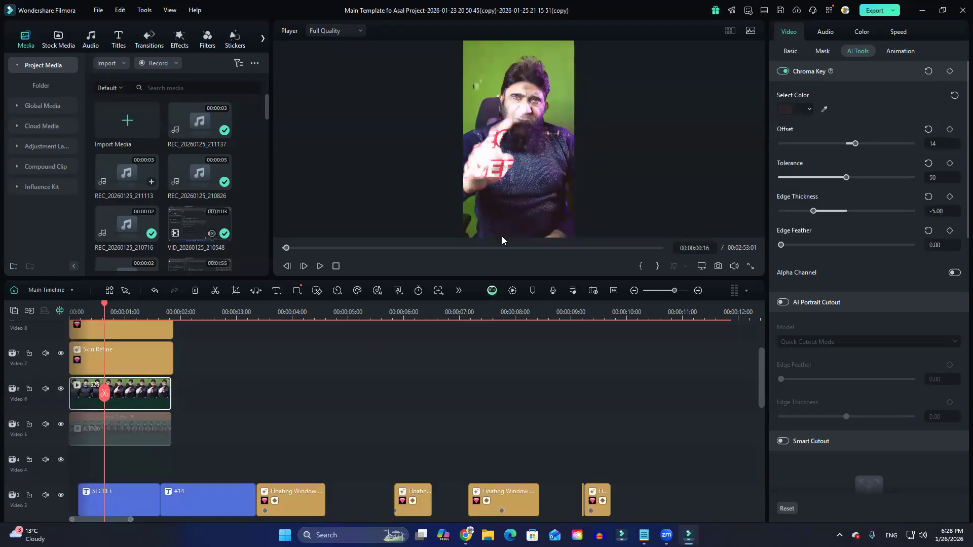
Disable the green-screen clip at the start of Video 2.
scroll(149, 456, "down", 3)
left_click(145, 448)
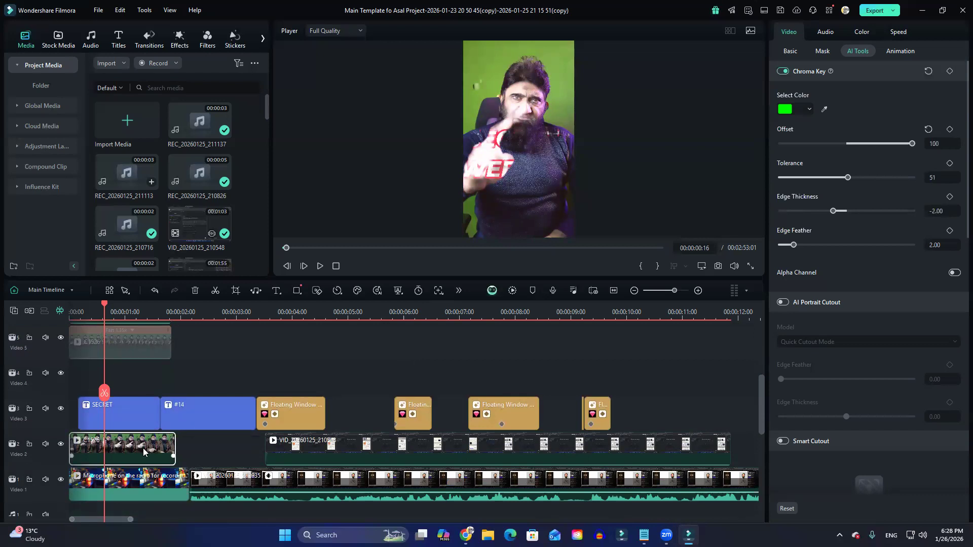
key("e")
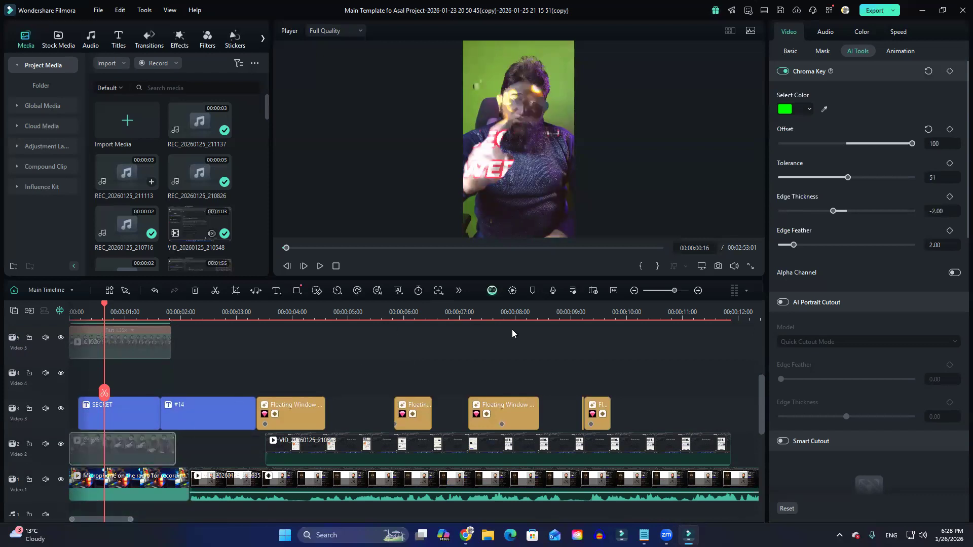
Move the playhead to 00:00:01:05 and sample the green backdrop as the Video 2 clip's Chroma Key colour.
scroll(512, 329, "up", 2)
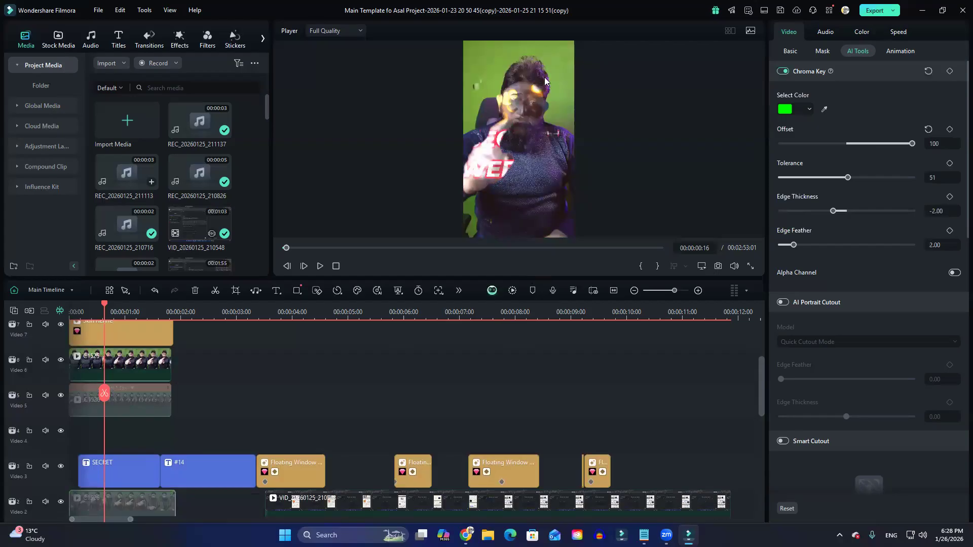
left_click_drag(103, 303, 136, 305)
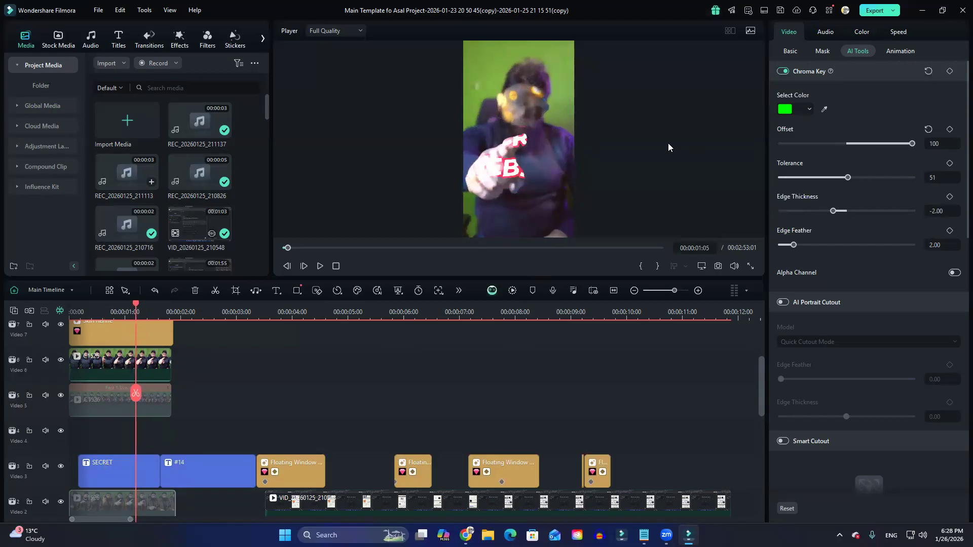
left_click(824, 109)
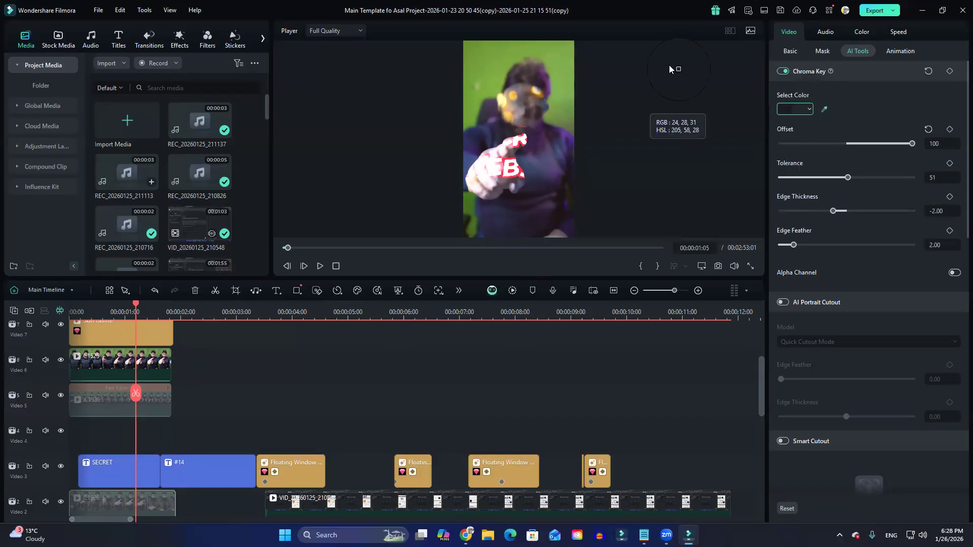
left_click(571, 53)
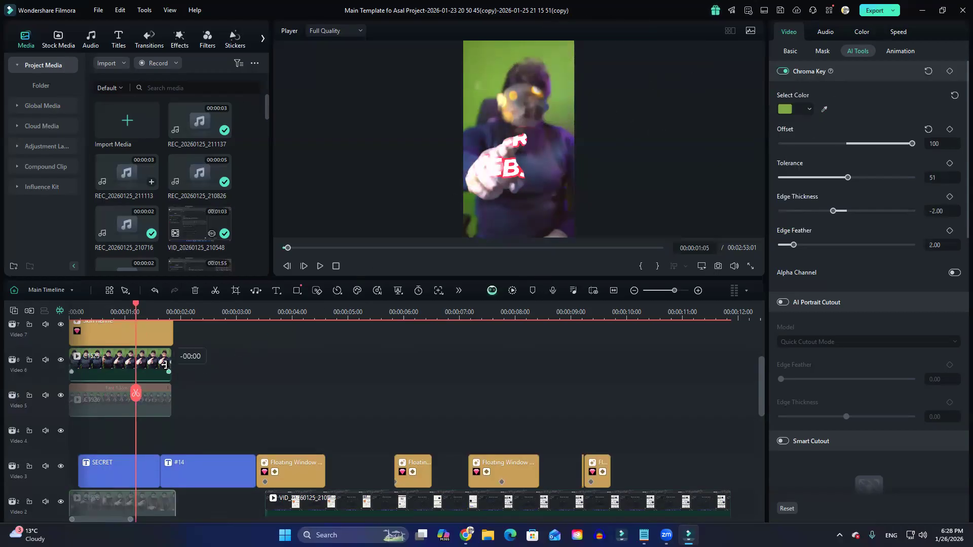
Sample the green backdrop as the Video 6 clip's Chroma Key colour and move the playhead to 00:00:00:20.
left_click(118, 354)
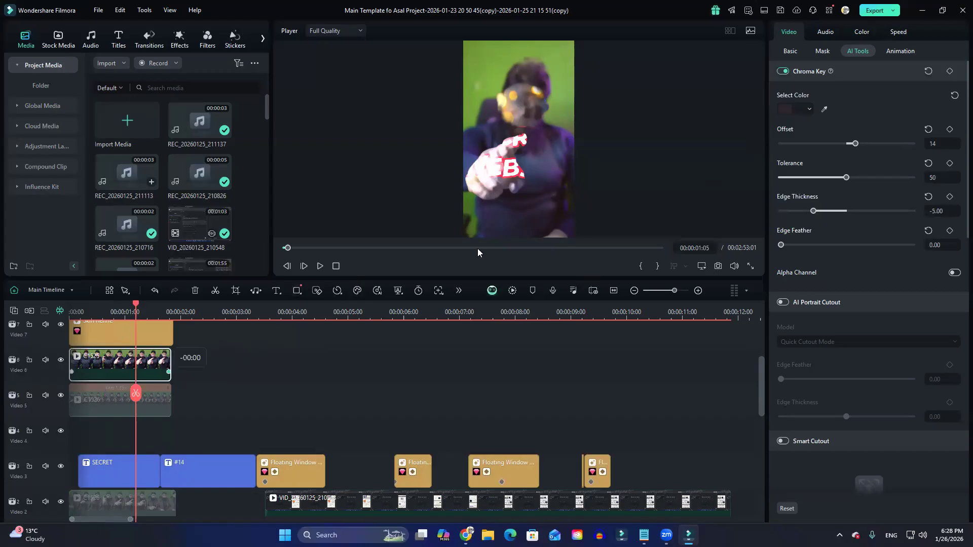
left_click(824, 109)
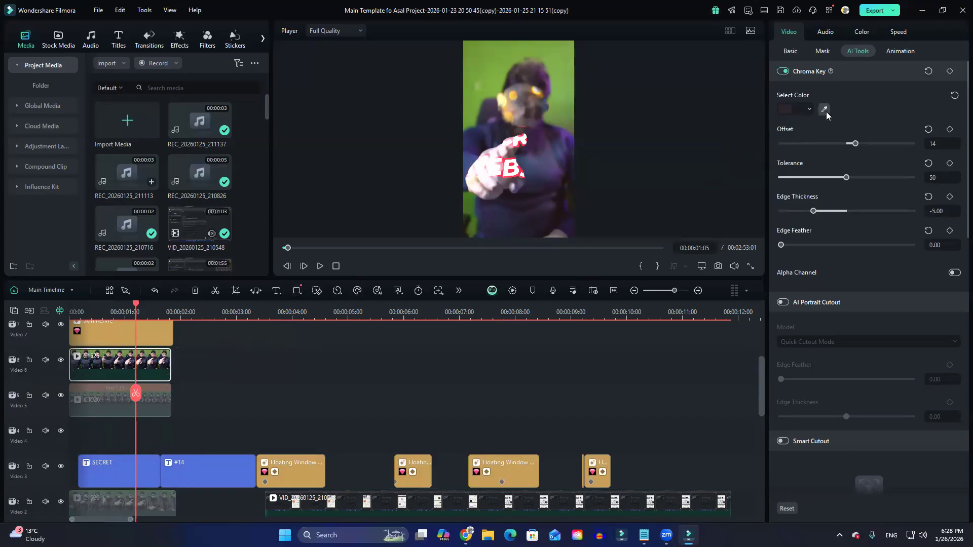
left_click(479, 64)
left_click_drag(133, 399, 113, 395)
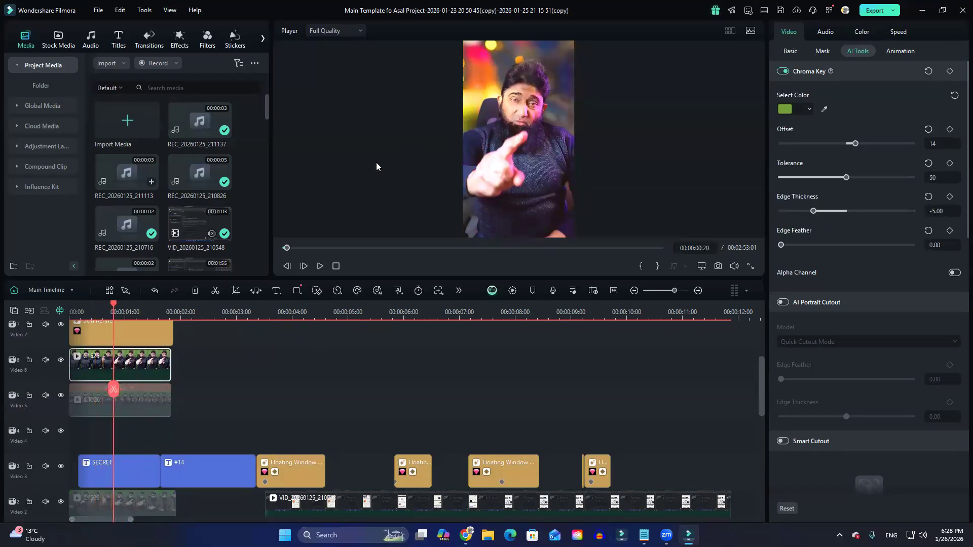
Disable the microphone background clip at the start of Video 1.
scroll(208, 389, "down", 3)
left_click(143, 428)
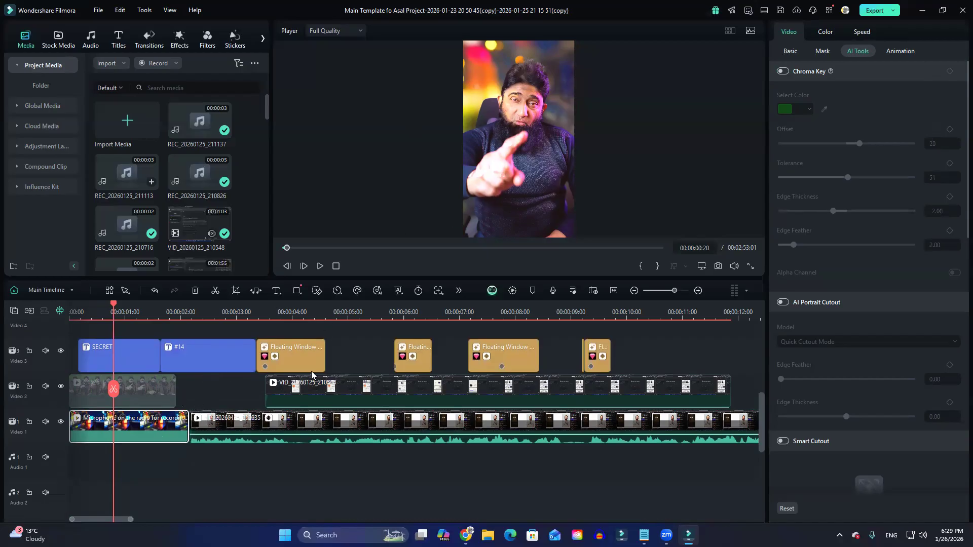
key("e")
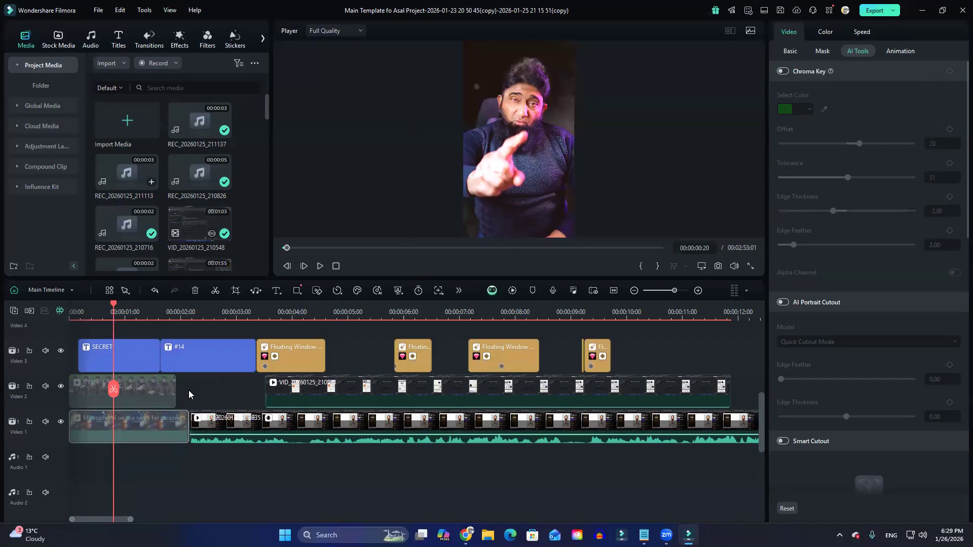
Select the person clip in the preview, try a different Chroma Key Offset, and reset the Offset to its default of 20.
left_click(566, 108)
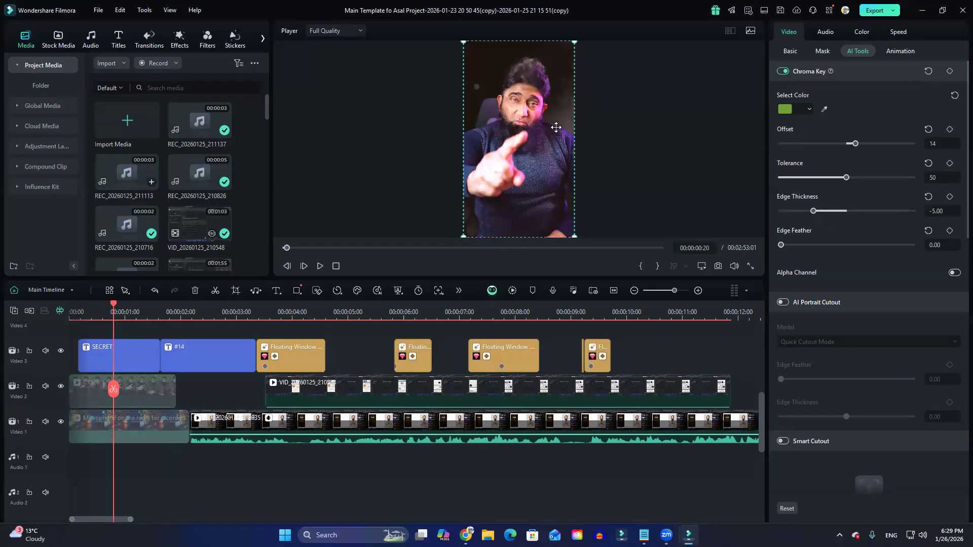
mouse_move(857, 144)
left_mouse_down()
mouse_move(905, 145)
mouse_move(767, 147)
mouse_move(868, 147)
mouse_move(851, 151)
left_mouse_up()
left_click(928, 128)
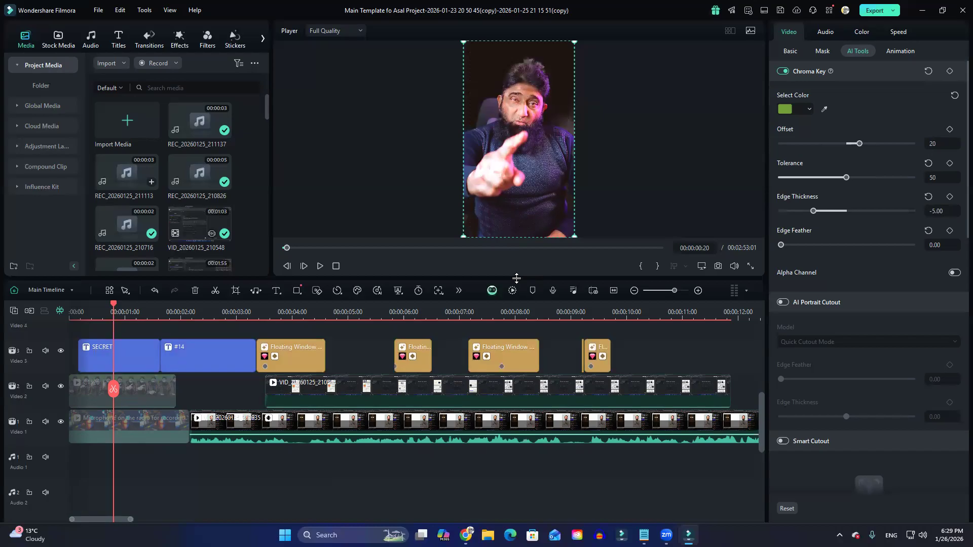
Enlarge the preview area and raise the person clip's Chroma Key Offset to 78 and Tolerance to 95.
left_click_drag(517, 280, 520, 380)
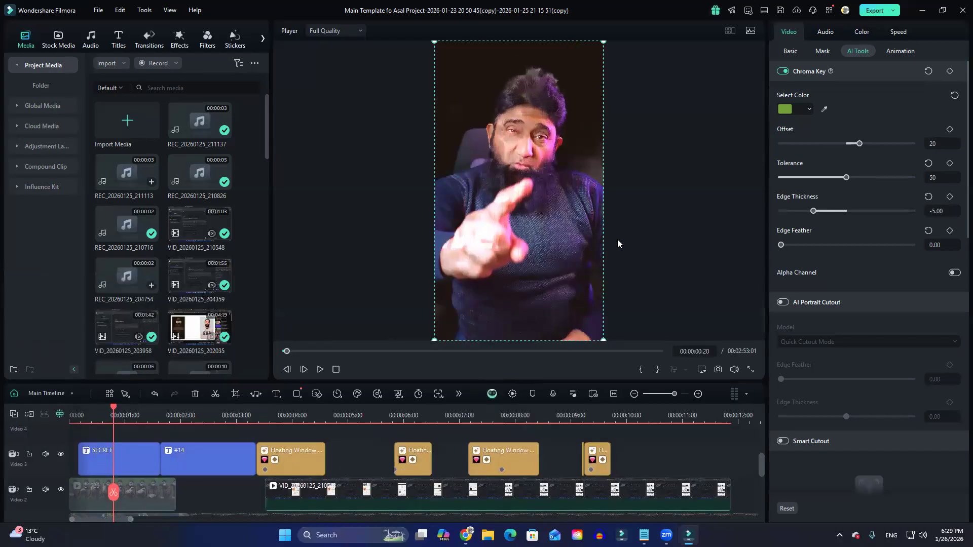
mouse_move(861, 142)
left_mouse_down()
mouse_move(824, 143)
mouse_move(850, 143)
left_mouse_up()
left_click_drag(855, 177, 796, 176)
mouse_move(850, 144)
left_mouse_down()
mouse_move(881, 142)
mouse_move(867, 143)
left_mouse_up()
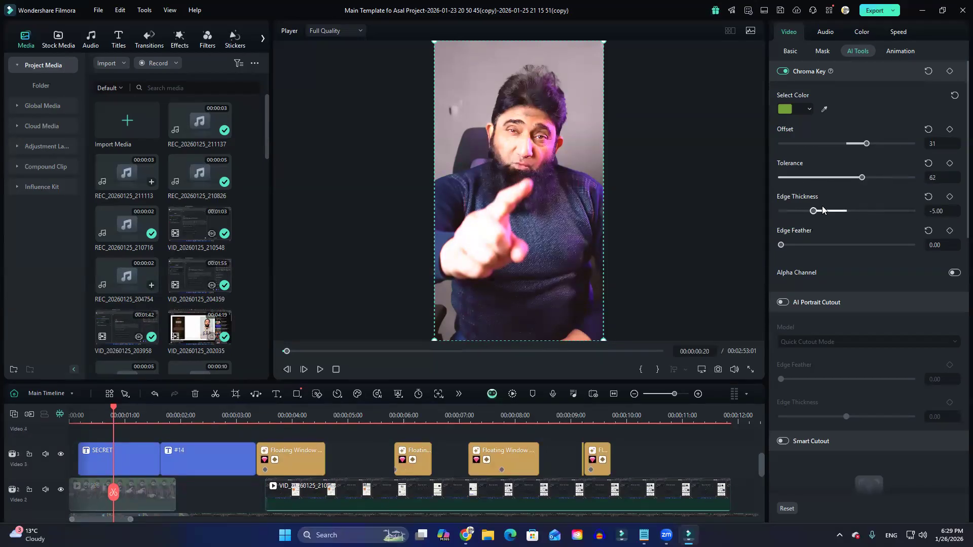
left_click_drag(862, 178, 905, 177)
left_click_drag(851, 143, 897, 144)
Disable the green-screen clip on Video 6.
scroll(202, 448, "down", 2)
scroll(200, 446, "up", 3)
scroll(199, 446, "up", 2)
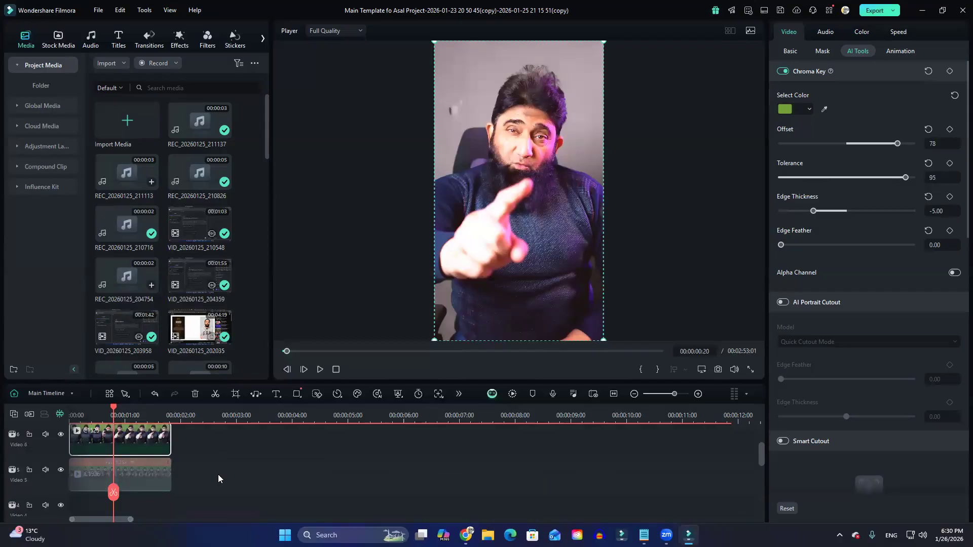
scroll(217, 479, "up", 1)
key("e")
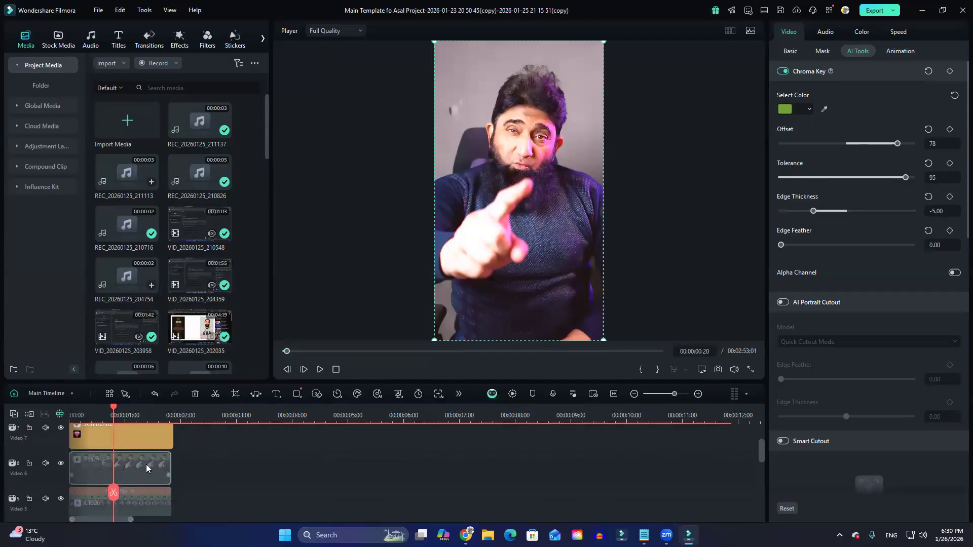
Re-enable the green-screen clip on Video 6 and the microphone background clip at the start of Video 1.
key("e")
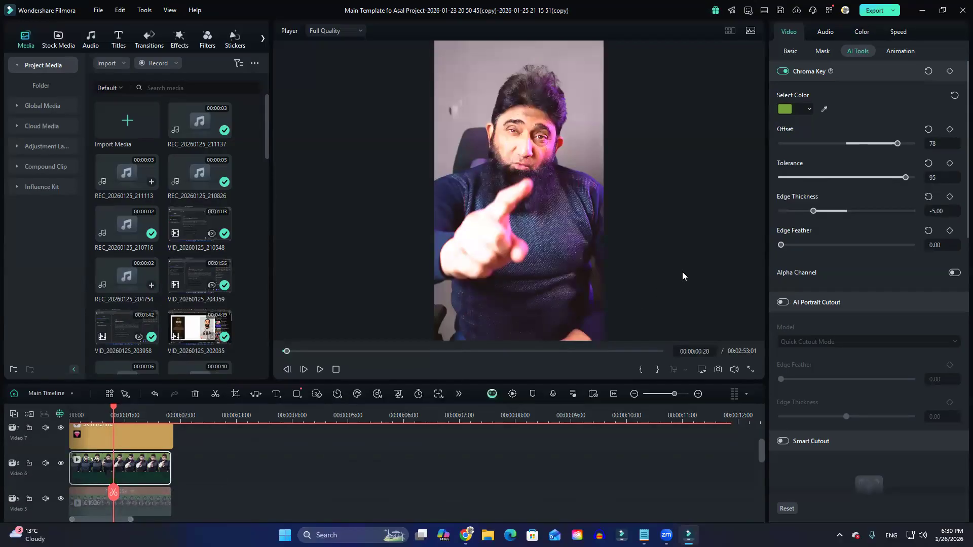
scroll(279, 460, "down", 6)
left_click(147, 445)
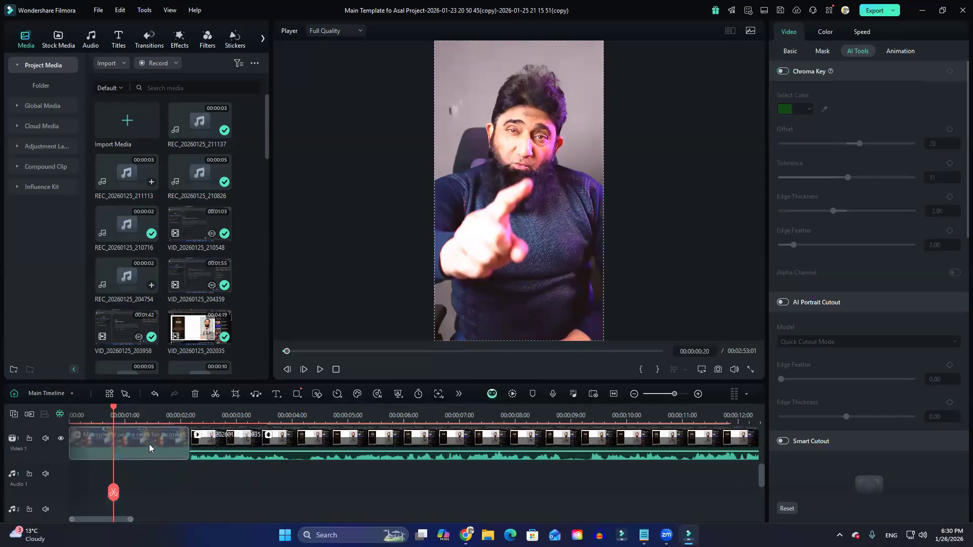
key("e")
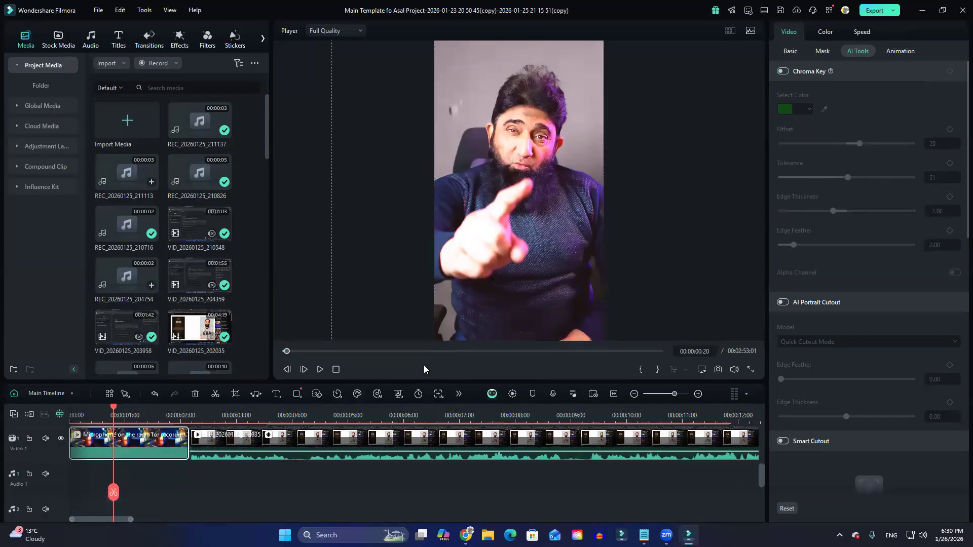
Play the opening of the timeline from near the start to check the keyed clip.
key("space")
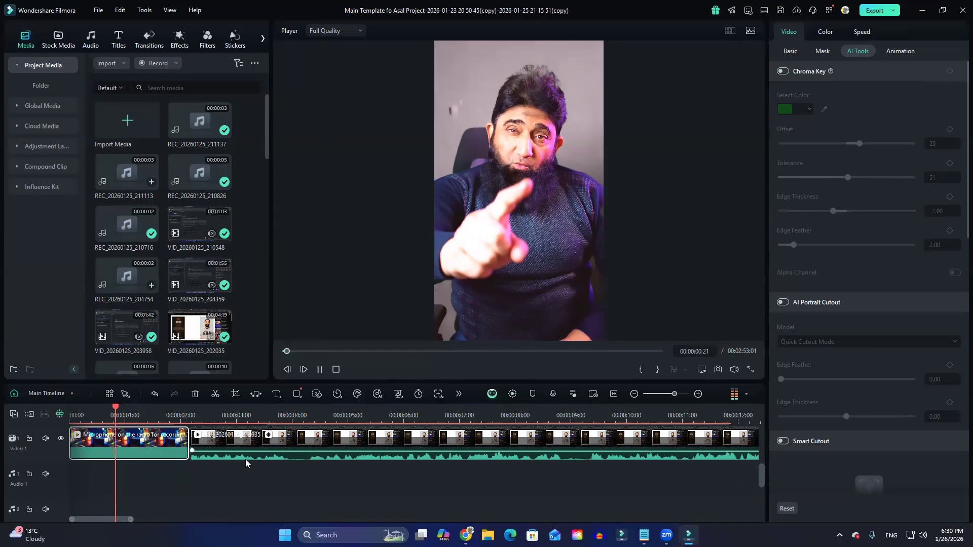
scroll(245, 458, "up", 3)
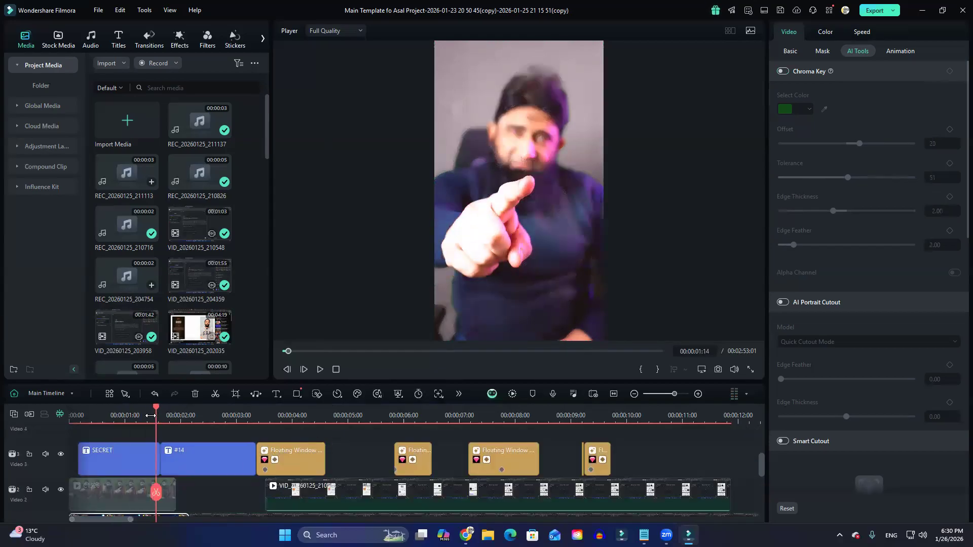
left_click(80, 410)
scroll(272, 479, "down", 3)
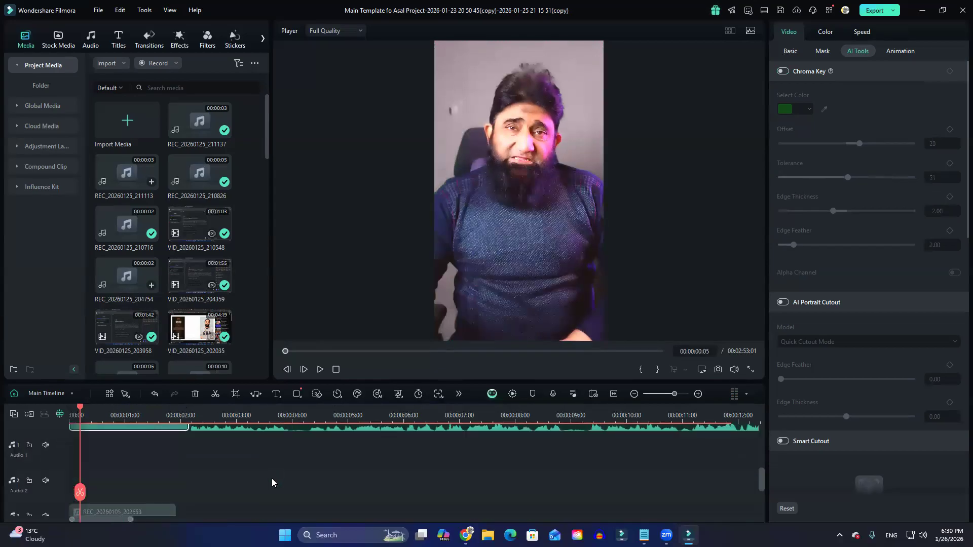
scroll(272, 478, "up", 1)
key("space")
scroll(276, 494, "up", 2)
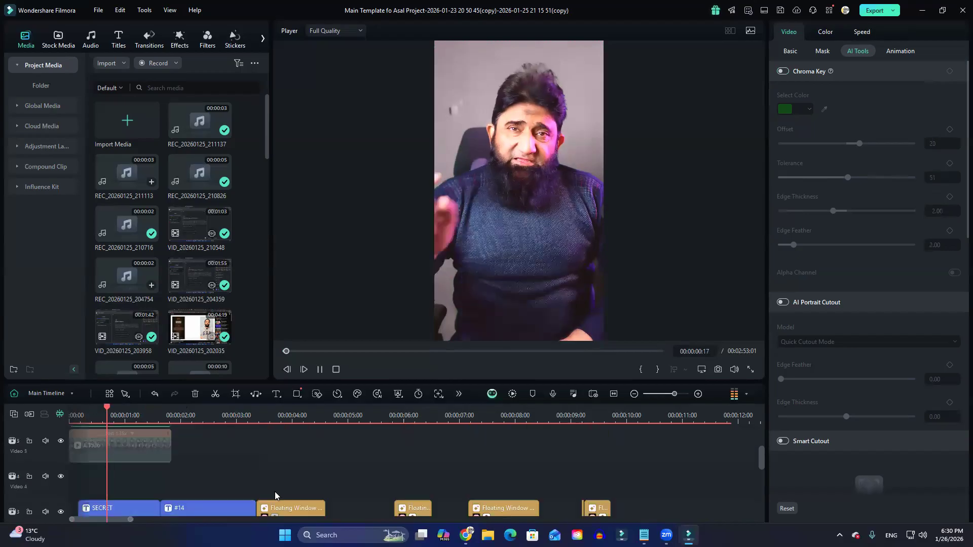
scroll(277, 497, "up", 2)
key("space")
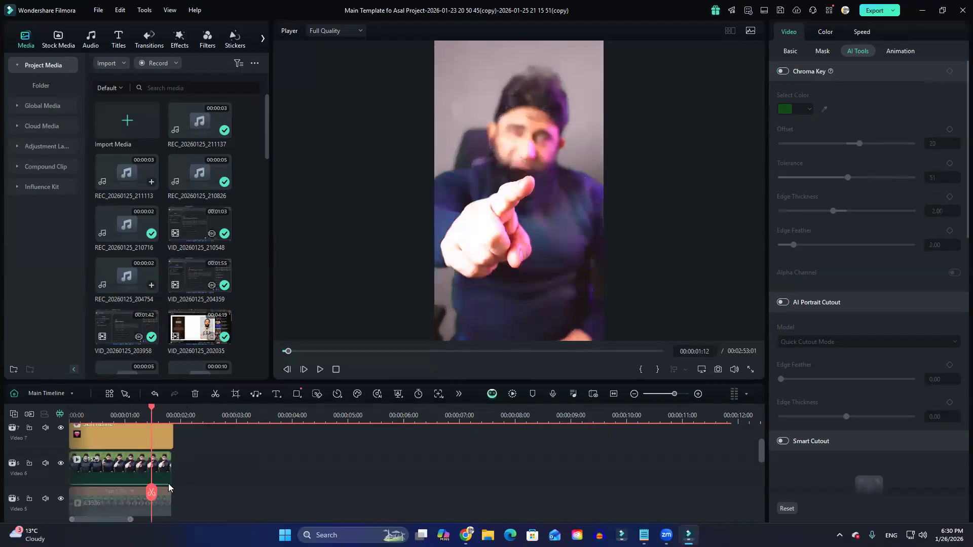
Set the Video 6 clip's Chroma Key Offset to 30 and resample the key colour from the green background beside the head.
left_click(139, 467)
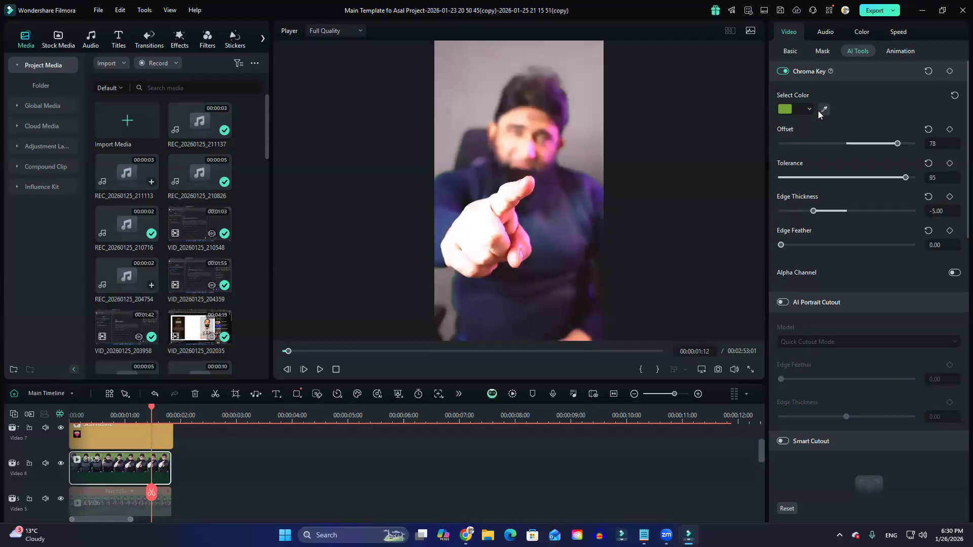
left_click_drag(897, 144, 866, 143)
left_click(593, 73)
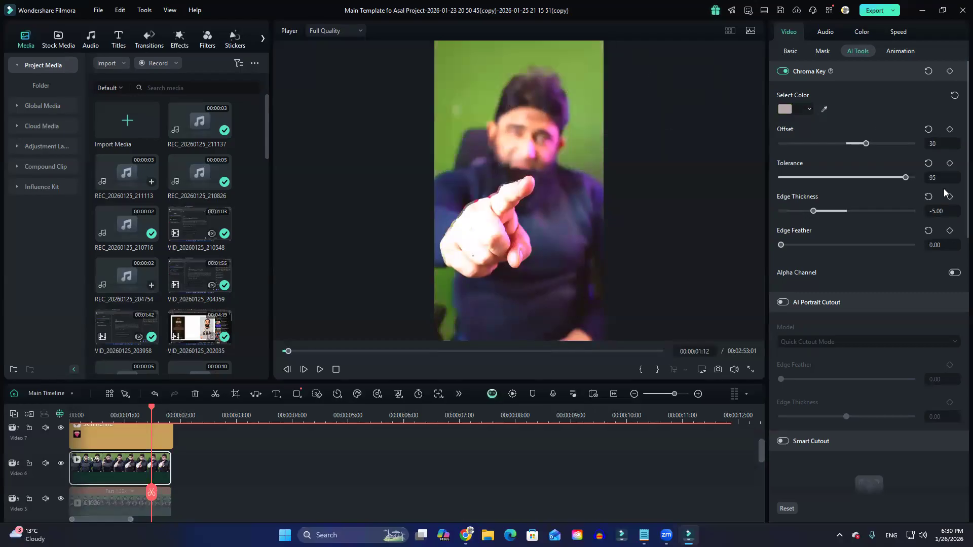
left_click(825, 108)
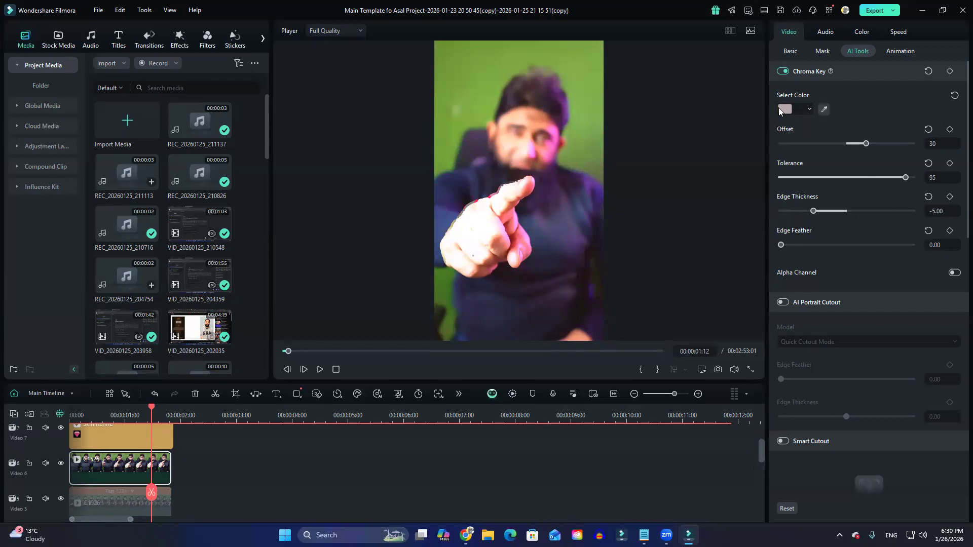
left_click(595, 65)
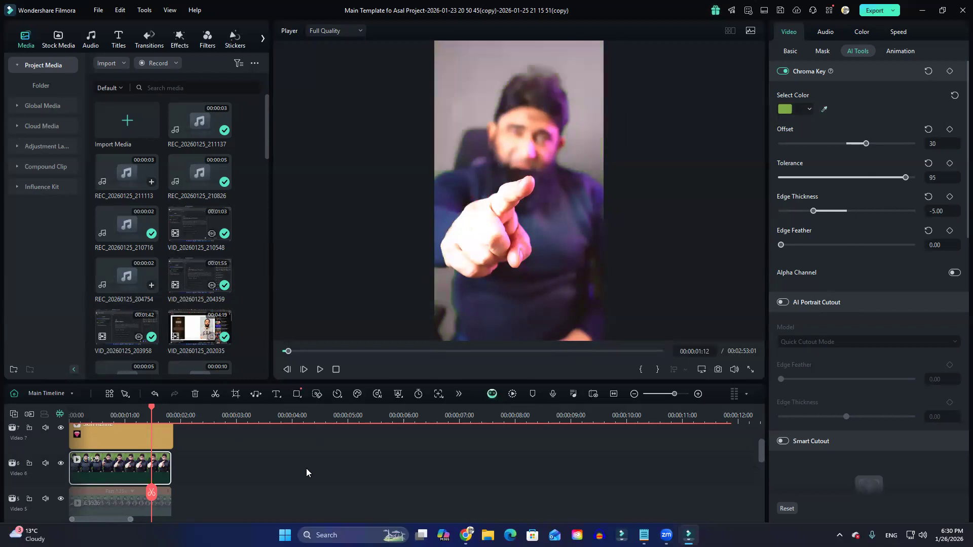
Enlarge the timeline area, enable the green-screen clip on Video 5 and place the playhead at 00:00:00:14.
left_click_drag(324, 382, 350, 278)
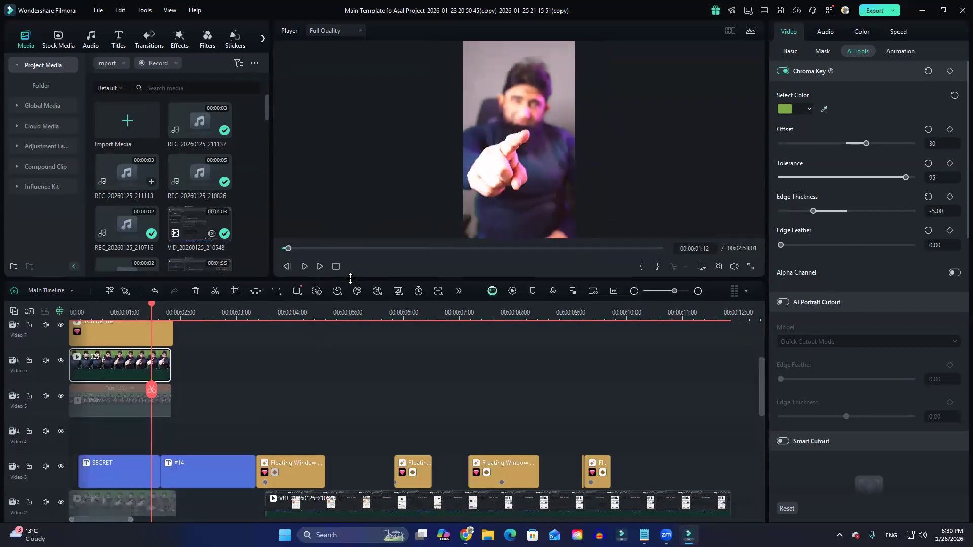
scroll(188, 433, "up", 1)
scroll(184, 431, "down", 1)
scroll(152, 416, "up", 1)
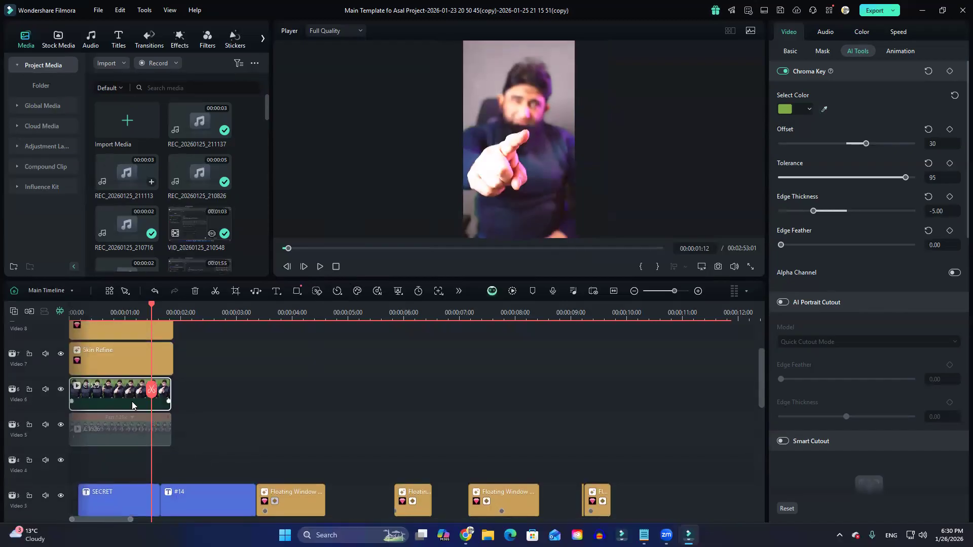
left_click(127, 428)
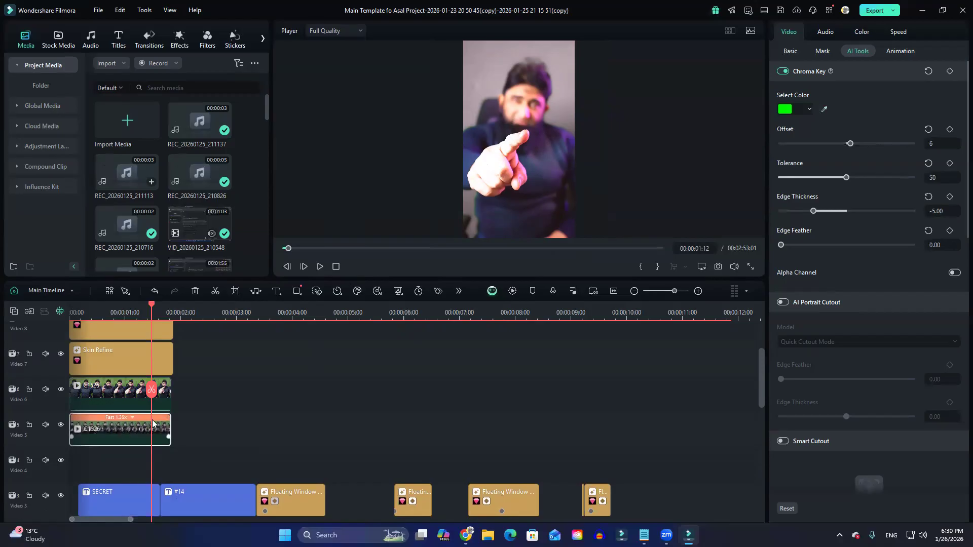
left_click_drag(150, 390, 101, 403)
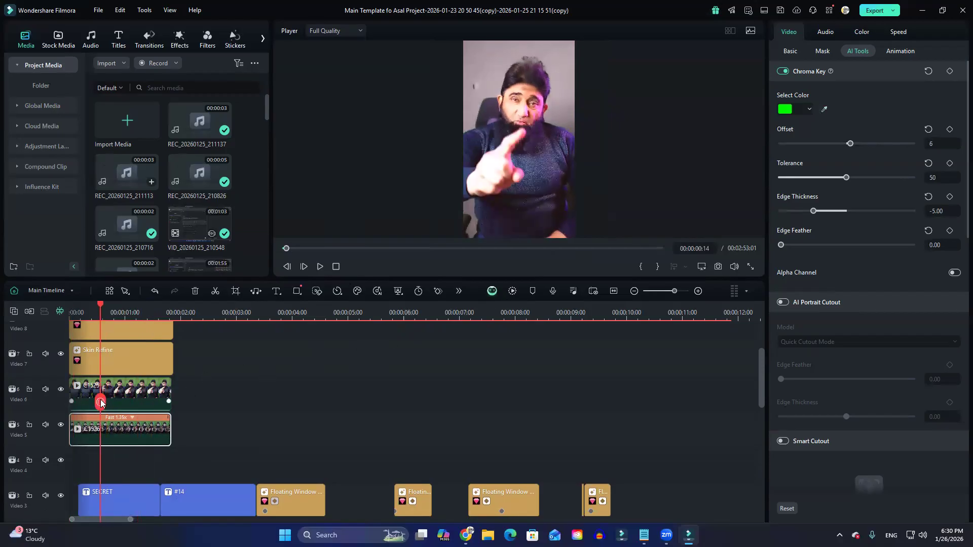
Disable the clip on Video 6 and select the green-screen clip on Video 5.
scroll(134, 406, "up", 2)
scroll(136, 417, "down", 4)
scroll(136, 416, "up", 2)
left_click(137, 420)
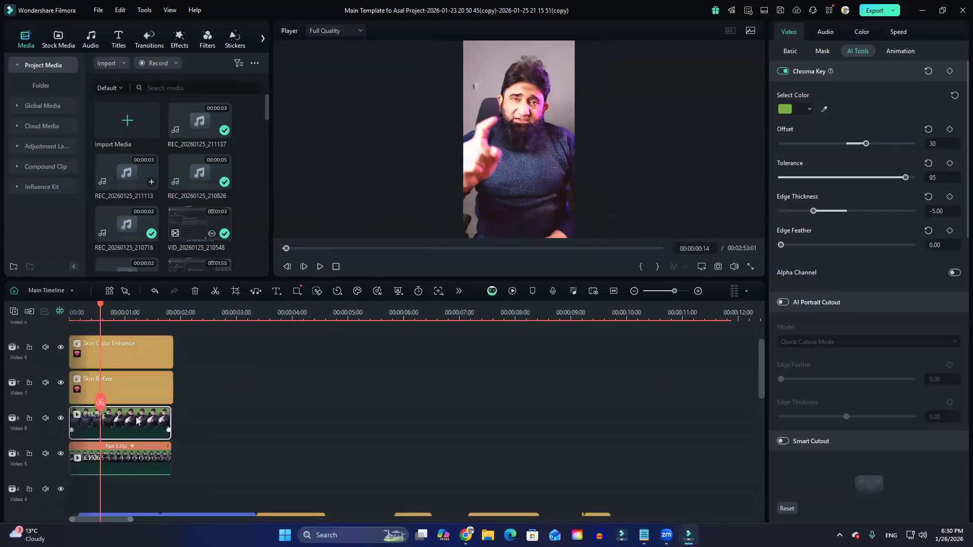
scroll(135, 418, "down", 2)
left_click(139, 404)
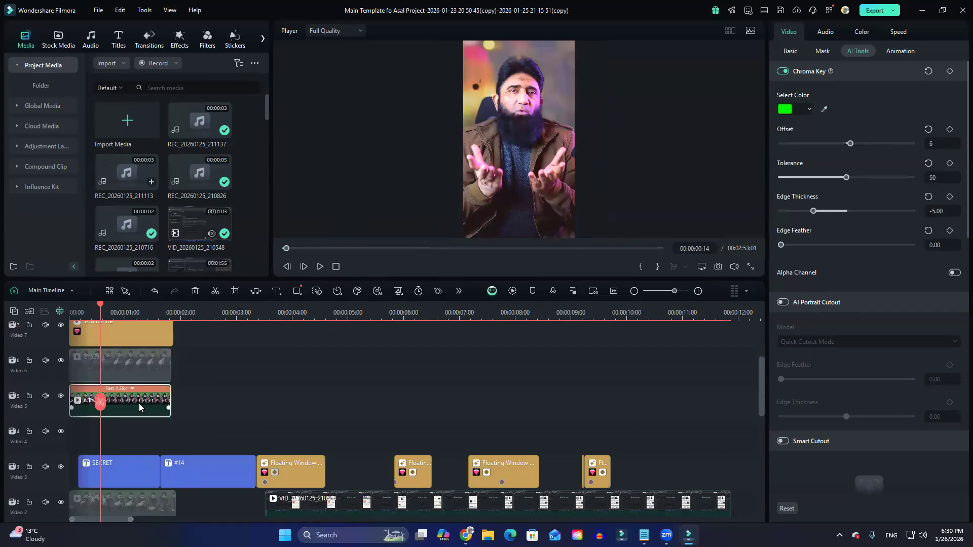
Turn Chroma Key off and on again for the Video 5 clip and try an Offset of 18.
left_click(783, 72)
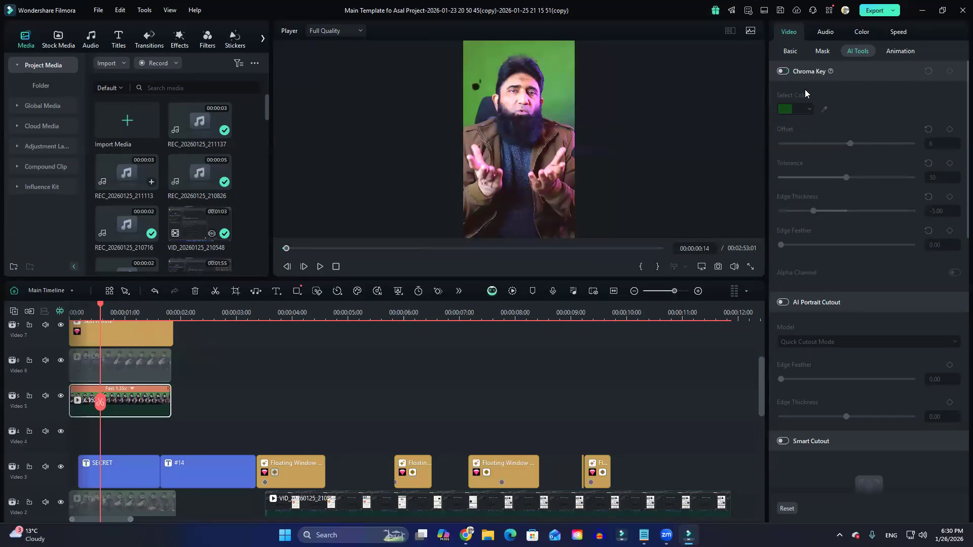
left_click(783, 71)
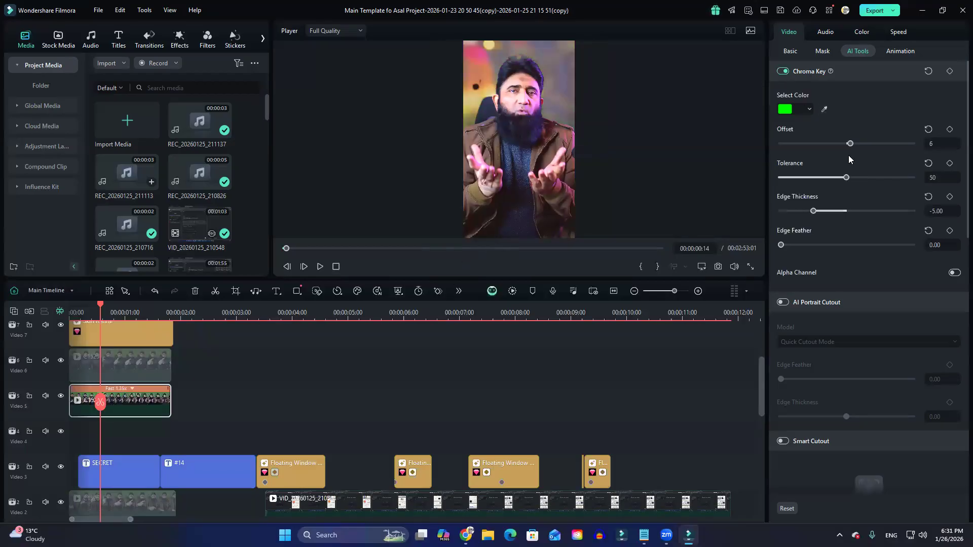
mouse_move(850, 144)
left_mouse_down()
mouse_move(881, 144)
mouse_move(835, 150)
mouse_move(880, 153)
mouse_move(858, 157)
left_mouse_up()
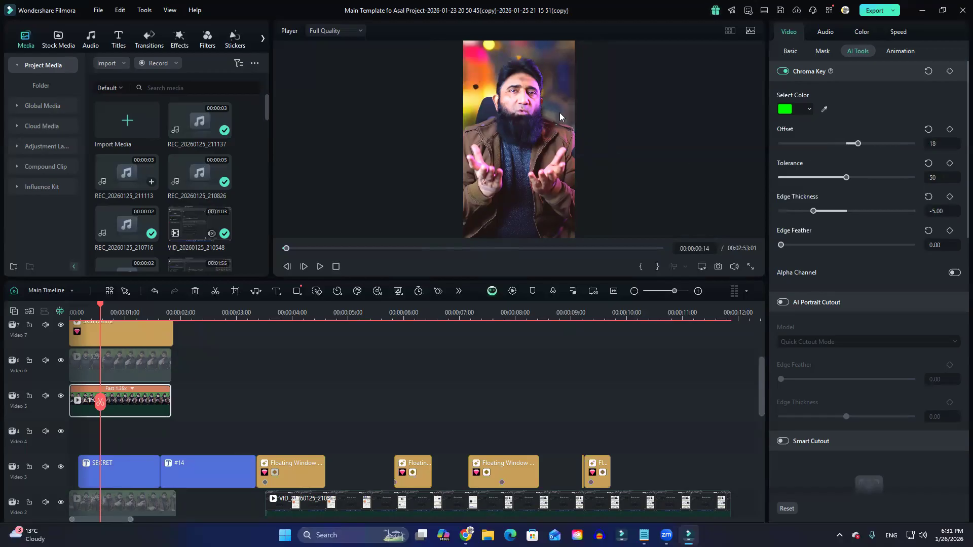
Disable the microphone background clip on Video 1 and raise the Video 5 person clip's Chroma Key Offset to 40.
scroll(163, 426, "down", 3)
left_click(135, 429)
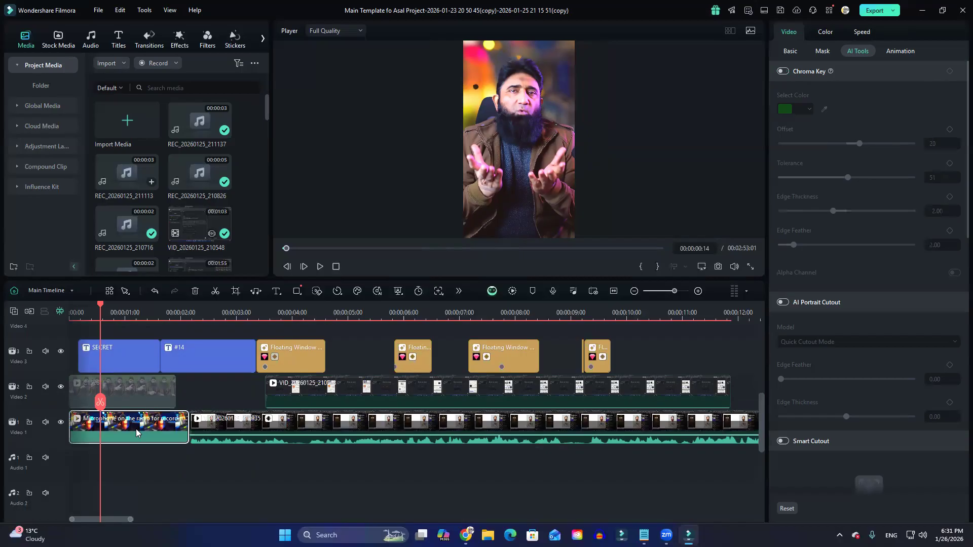
key("e")
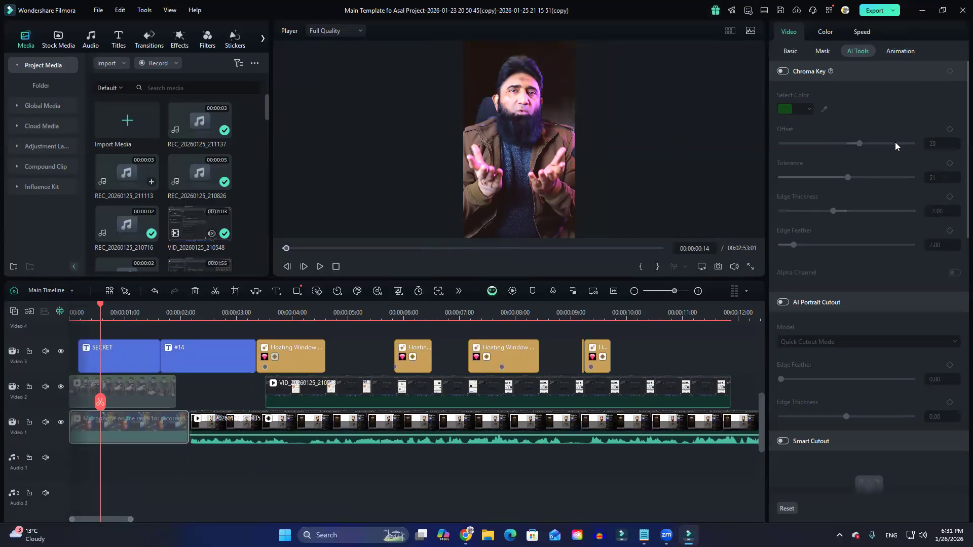
left_click(551, 115)
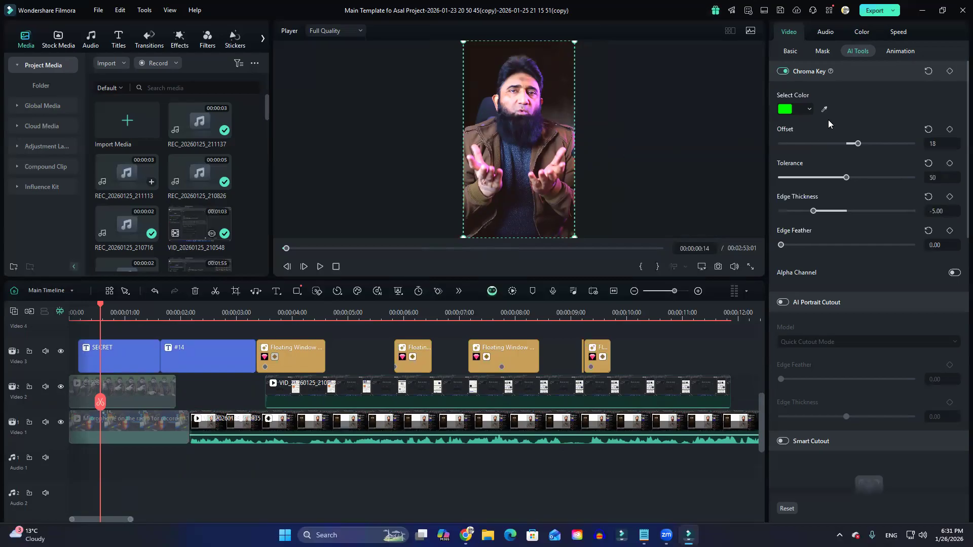
mouse_move(858, 145)
left_mouse_down()
mouse_move(884, 145)
mouse_move(831, 147)
mouse_move(874, 148)
left_mouse_up()
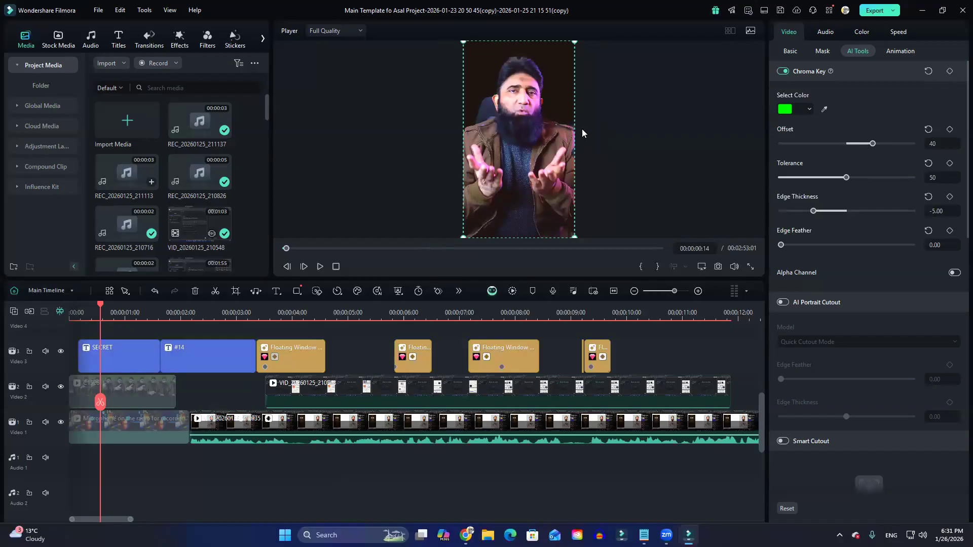
Try a Chroma Key Tolerance of 53, reset it to the default, and set it to 50.
mouse_move(847, 178)
left_mouse_down()
mouse_move(806, 180)
mouse_move(862, 183)
mouse_move(850, 185)
left_mouse_up()
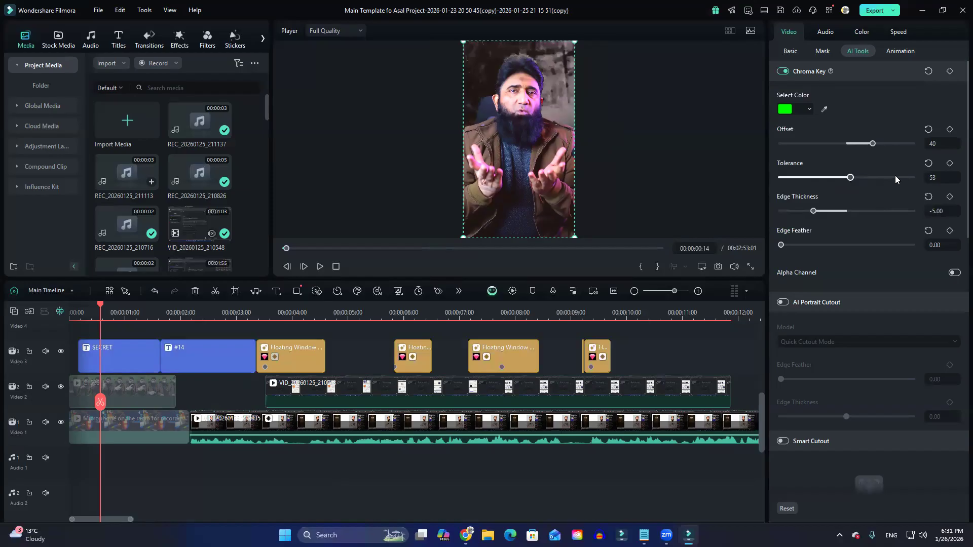
left_click(928, 162)
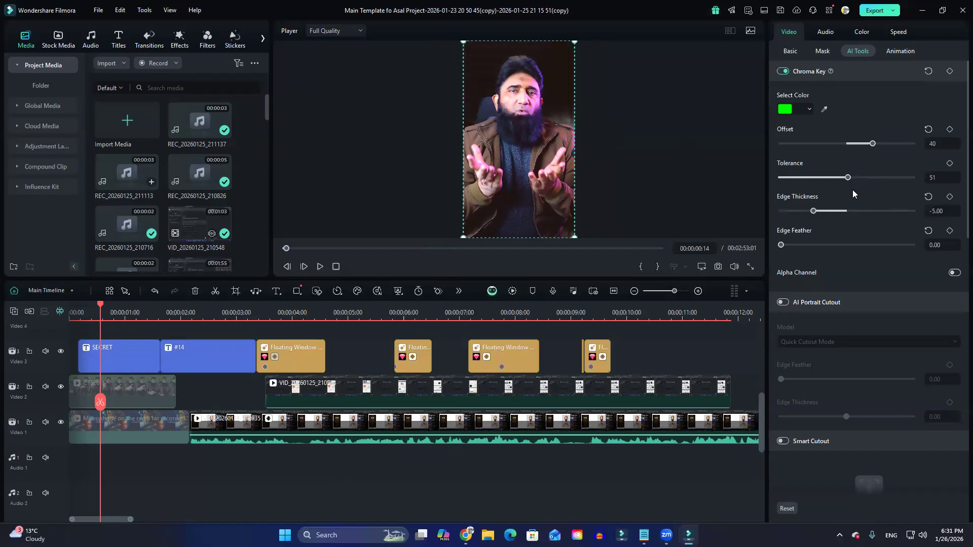
left_click_drag(849, 184, 848, 182)
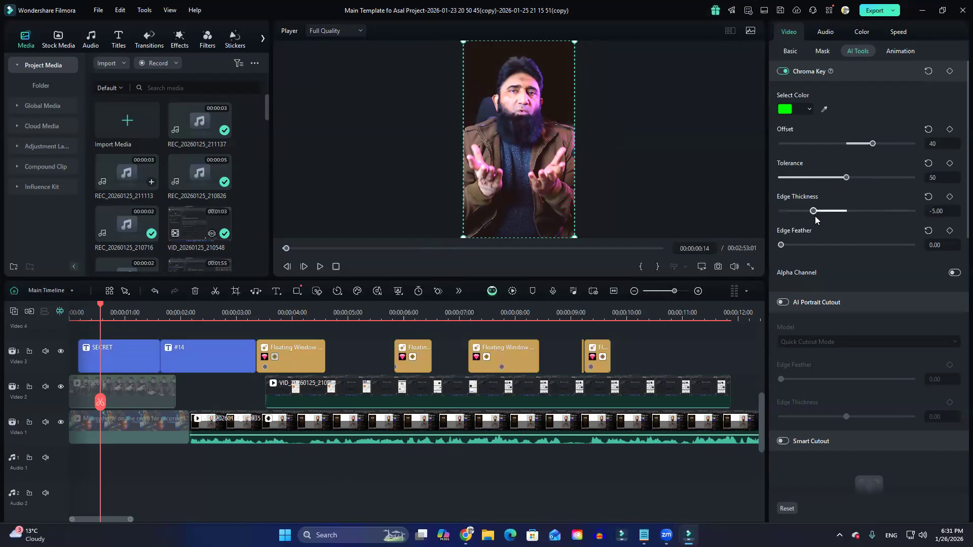
Try Edge Thickness values of 10 and 1 on the person clip, and reset it to the default of -2.
left_click_drag(815, 213, 928, 200)
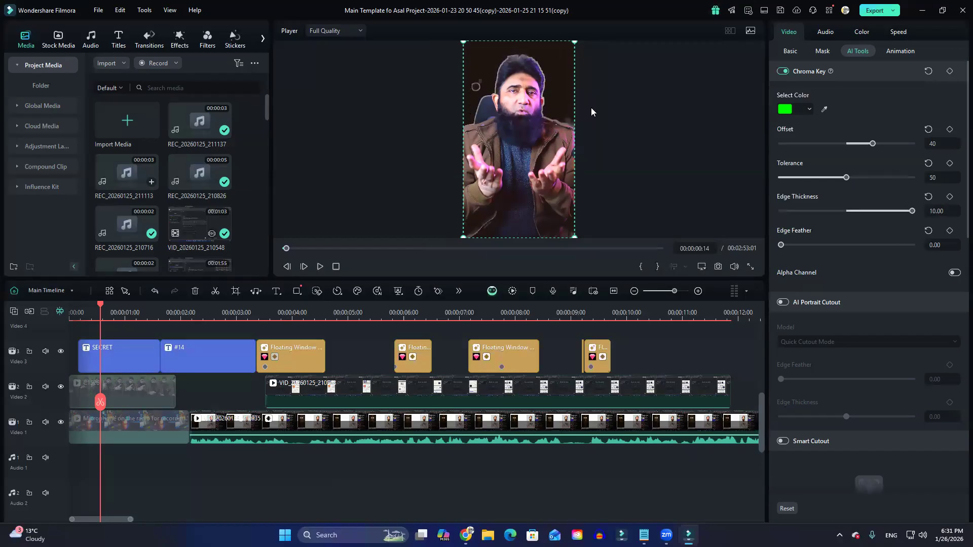
left_click_drag(912, 210, 853, 211)
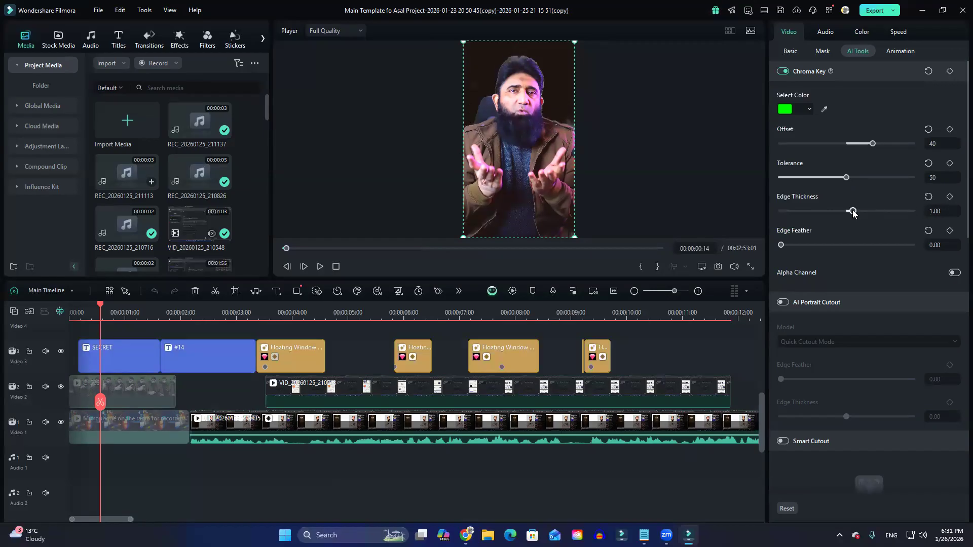
left_click(928, 197)
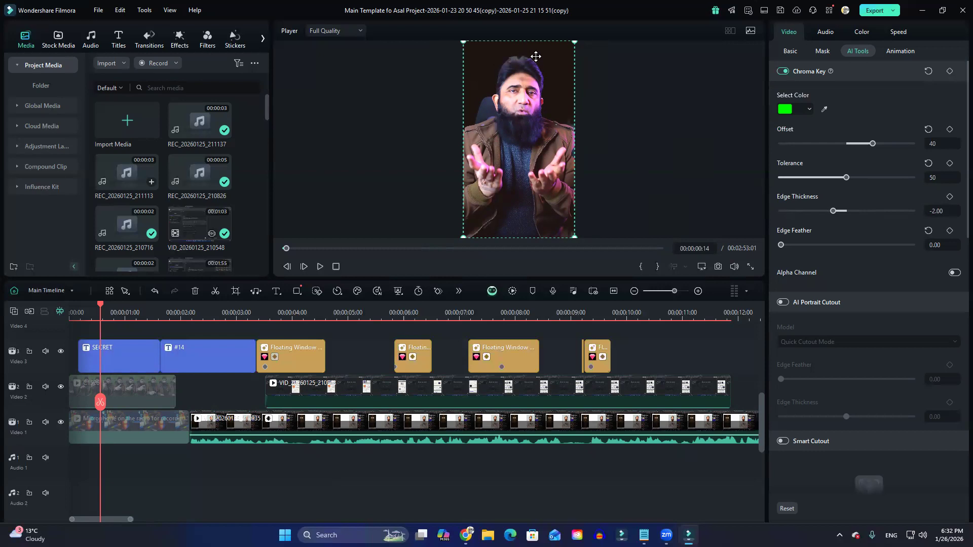
Try an Edge Feather of 10 in an enlarged preview and return it to 0.
left_click_drag(780, 246, 846, 246)
left_click_drag(503, 277, 504, 397)
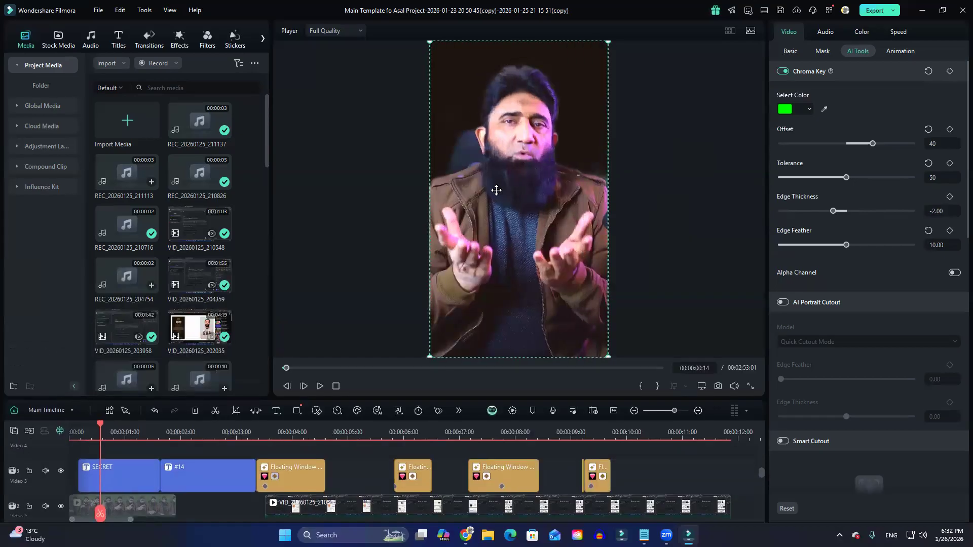
left_click_drag(846, 245, 733, 245)
Re-enable the microphone background clip on Video 1 and view the keyed composite in full screen.
scroll(223, 464, "down", 3)
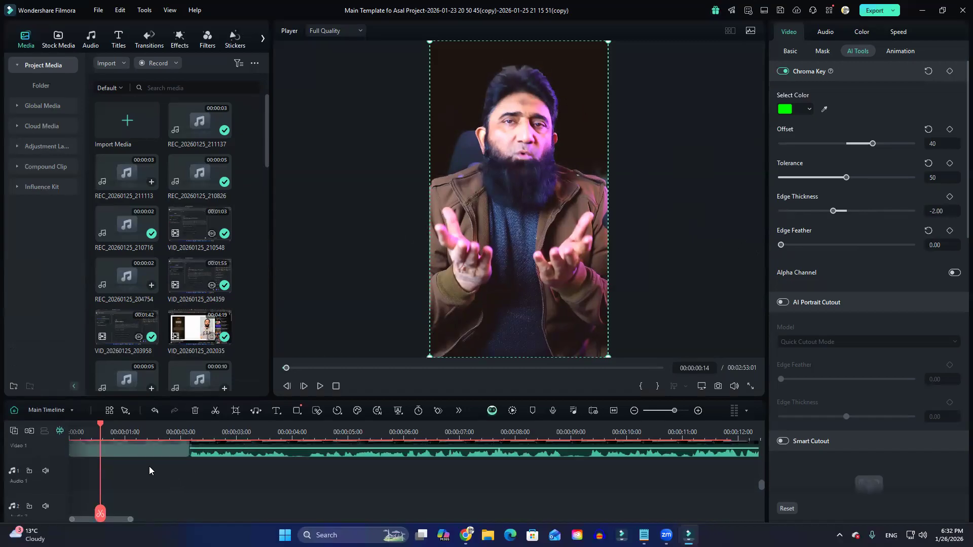
scroll(149, 466, "up", 1)
left_click(144, 473)
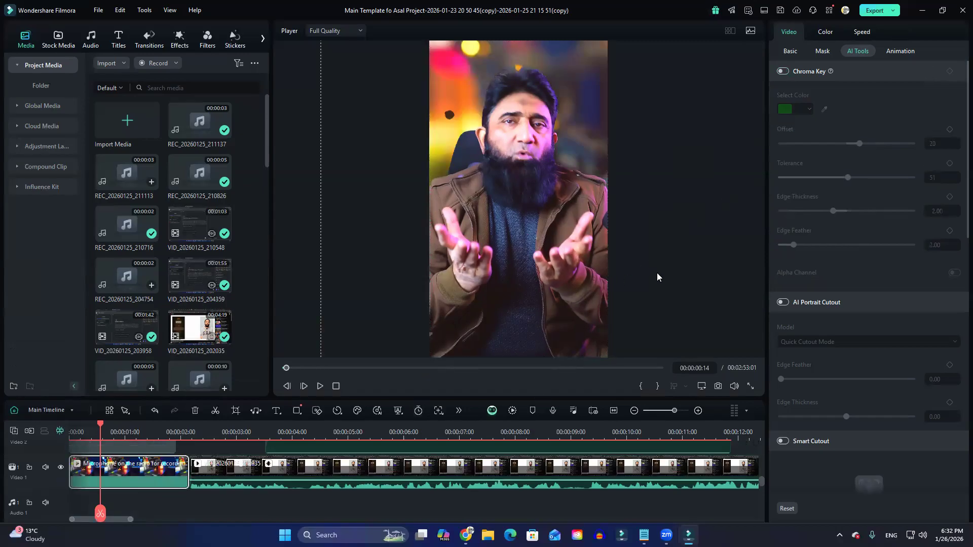
left_click(751, 386)
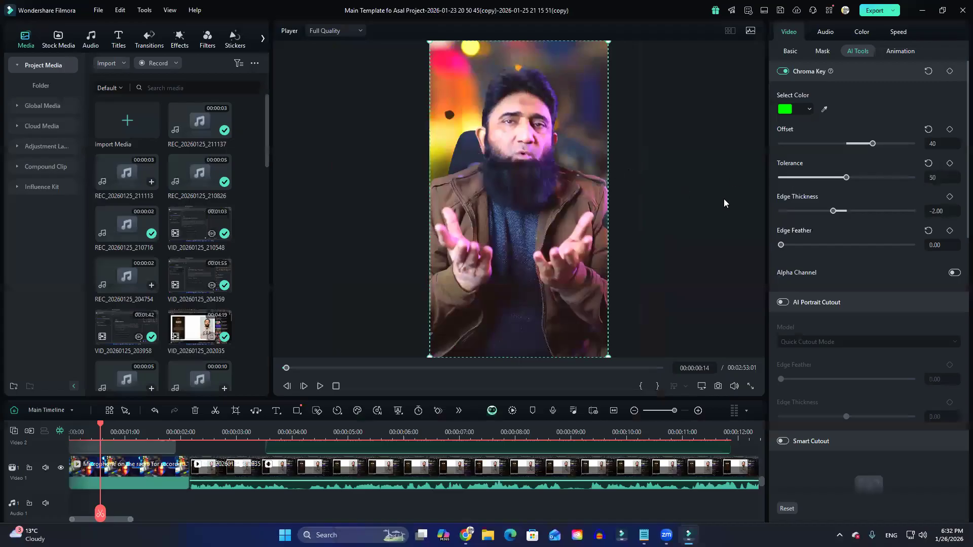
Try an Edge Feather of 20 on the person clip, check it in full screen, and set the feather to 3.
left_click_drag(782, 245, 902, 253)
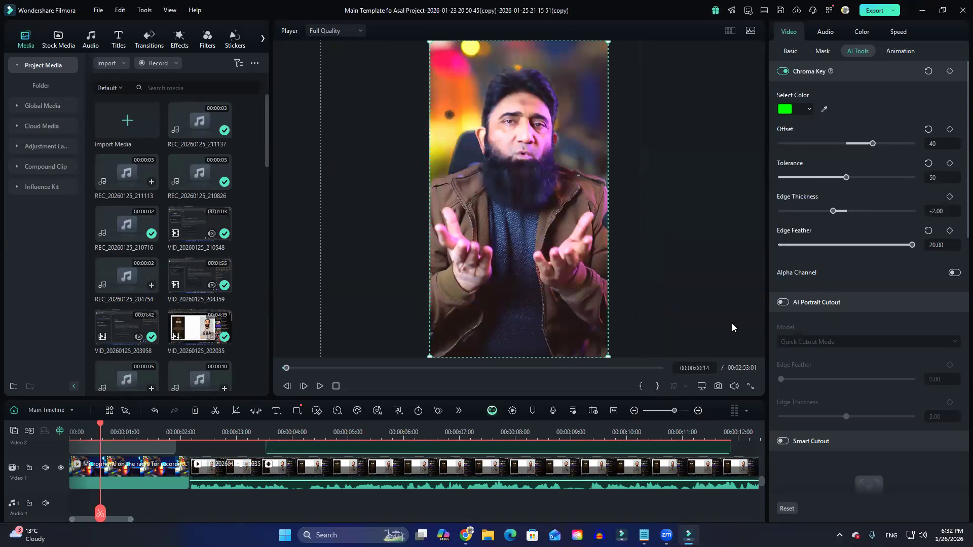
left_click(750, 386)
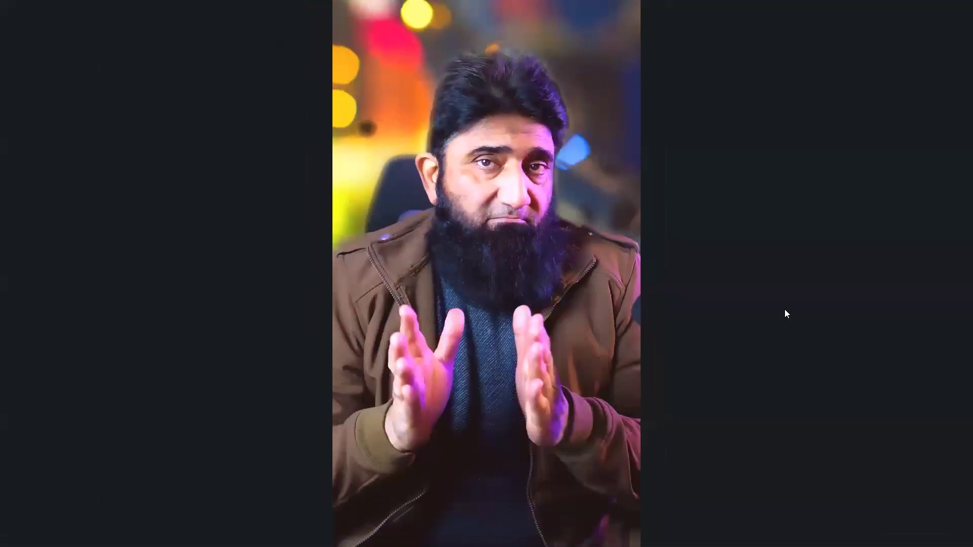
left_click_drag(17, 525, 13, 519)
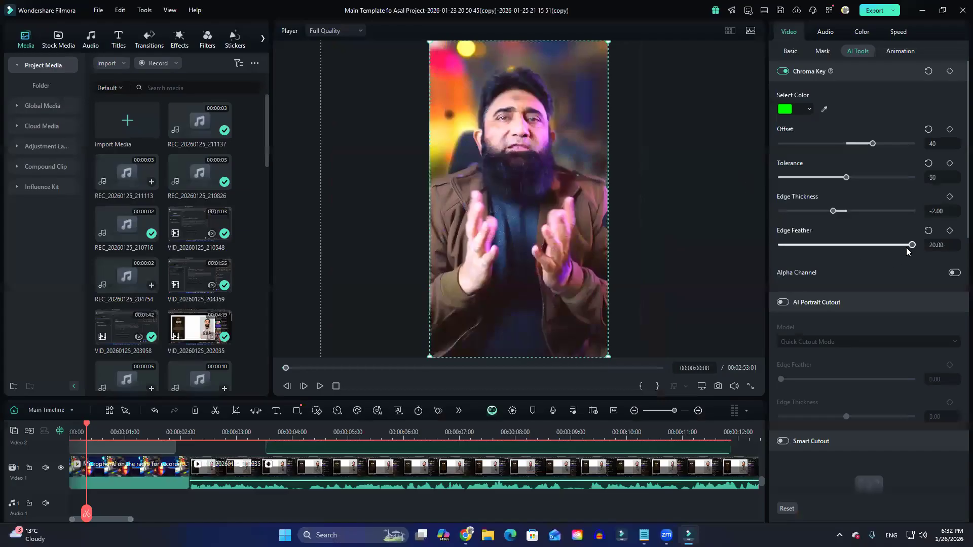
left_click_drag(906, 247, 802, 246)
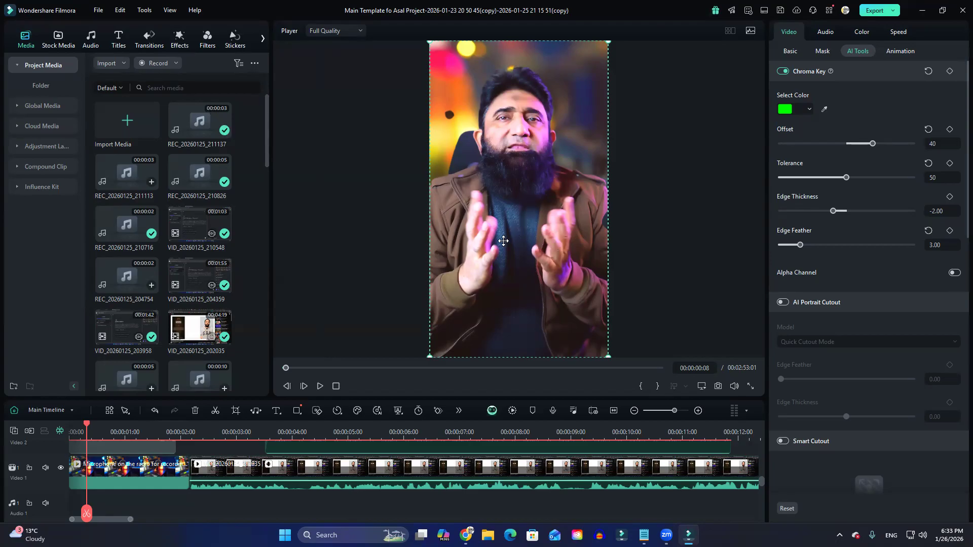
Look through the trending items of the stock media and audio libraries.
left_click(58, 40)
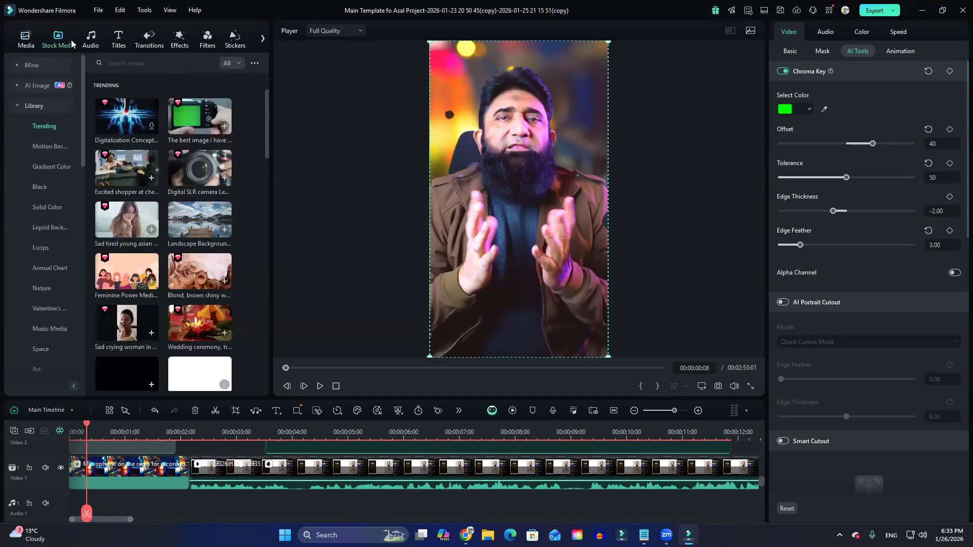
left_click(91, 40)
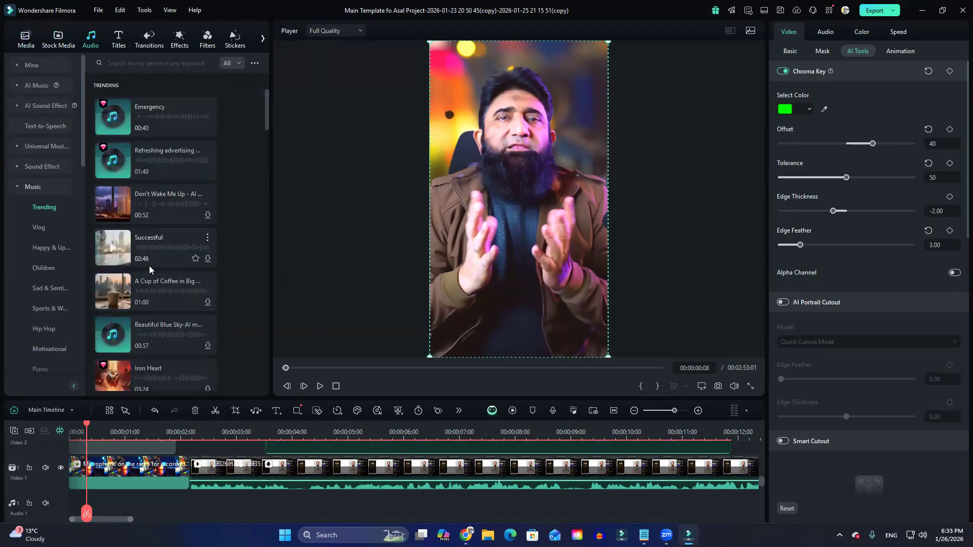
left_click(58, 44)
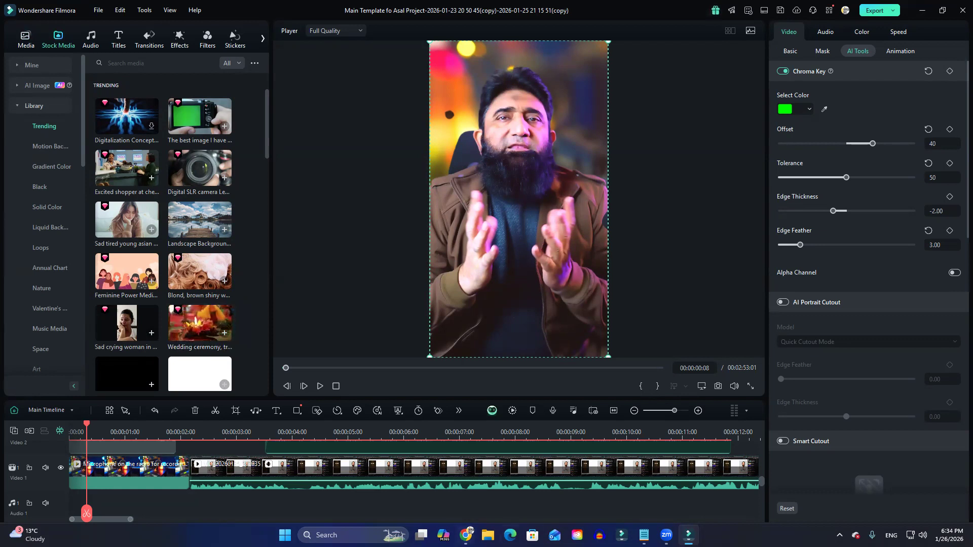
Switch to Creative Cloud, launch Premiere Pro (25.6.4) despite the compatibility report, and dismiss the What's New window.
left_click(577, 535)
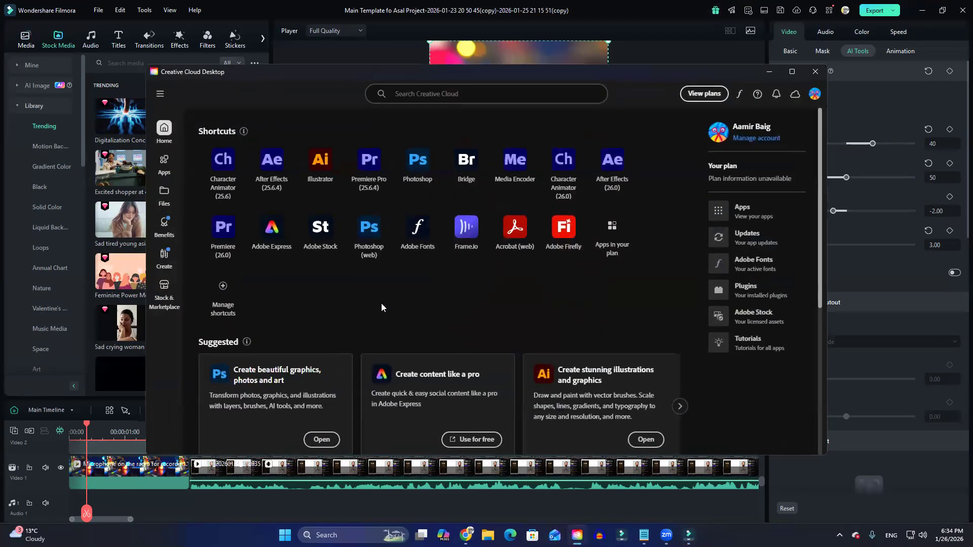
left_click(368, 166)
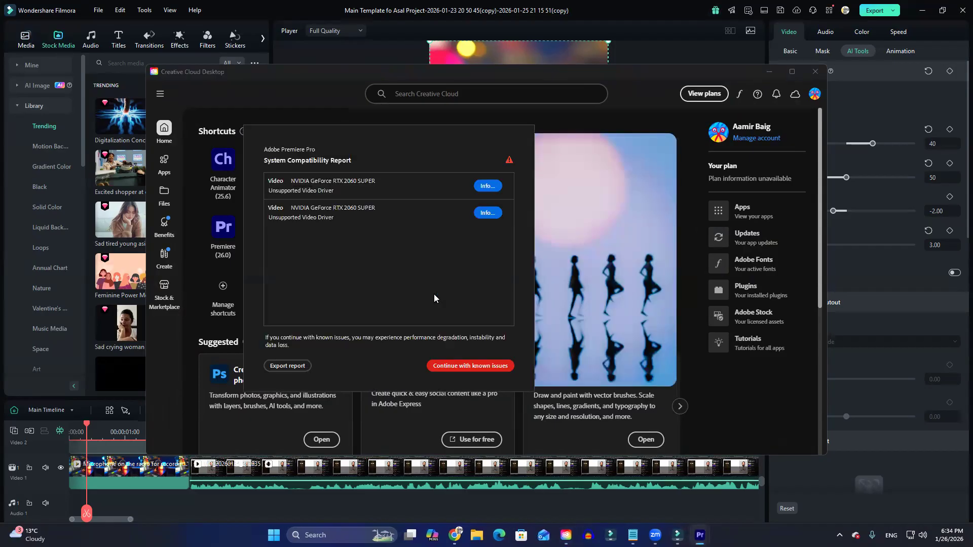
left_click(466, 366)
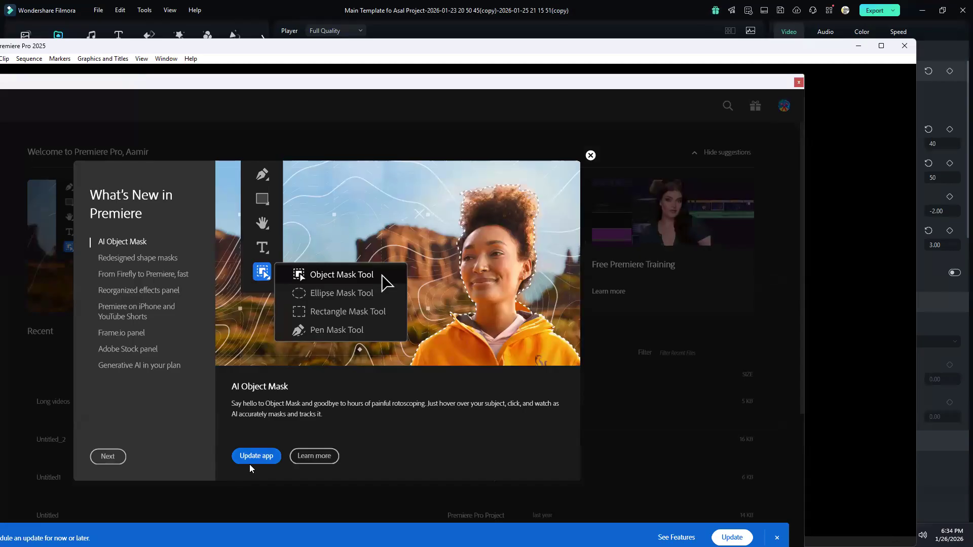
left_click(590, 155)
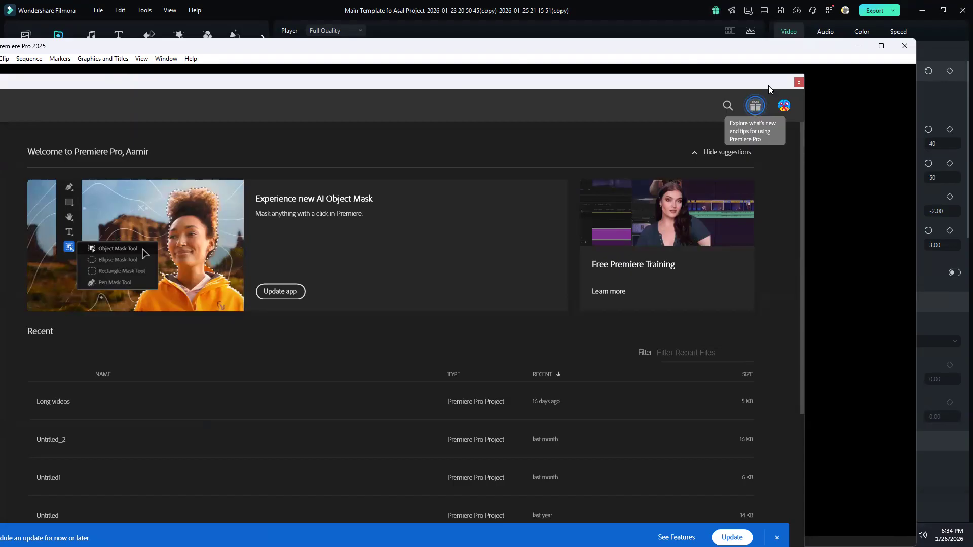
Open the recent project "Long videos" from the Premiere Pro home screen and maximize its window.
left_click_drag(768, 87, 928, 48)
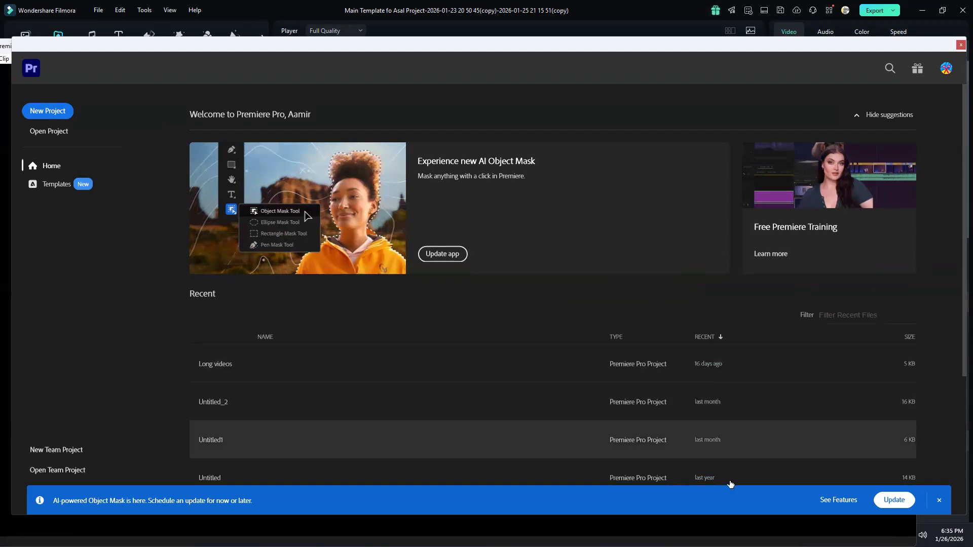
scroll(229, 406, "down", 1)
scroll(231, 401, "down", 1)
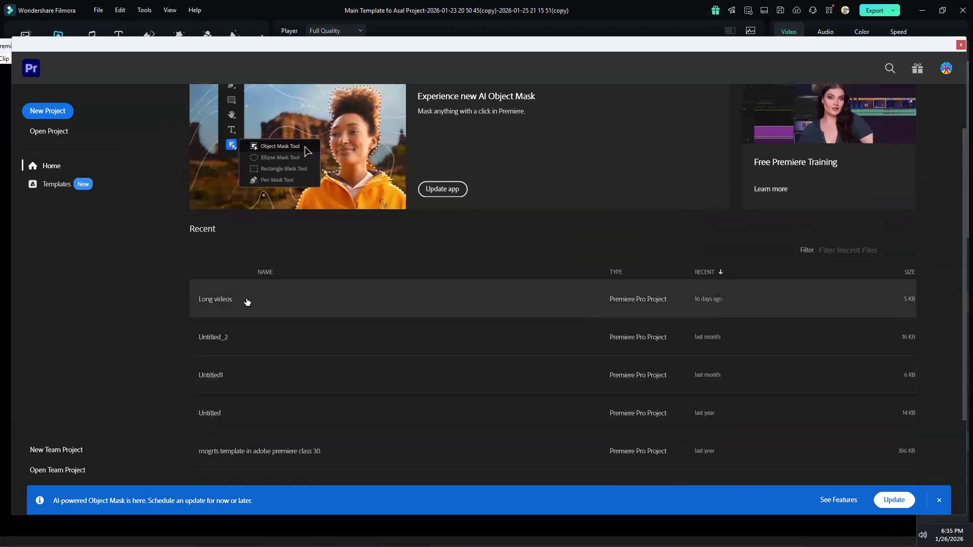
left_click(246, 302)
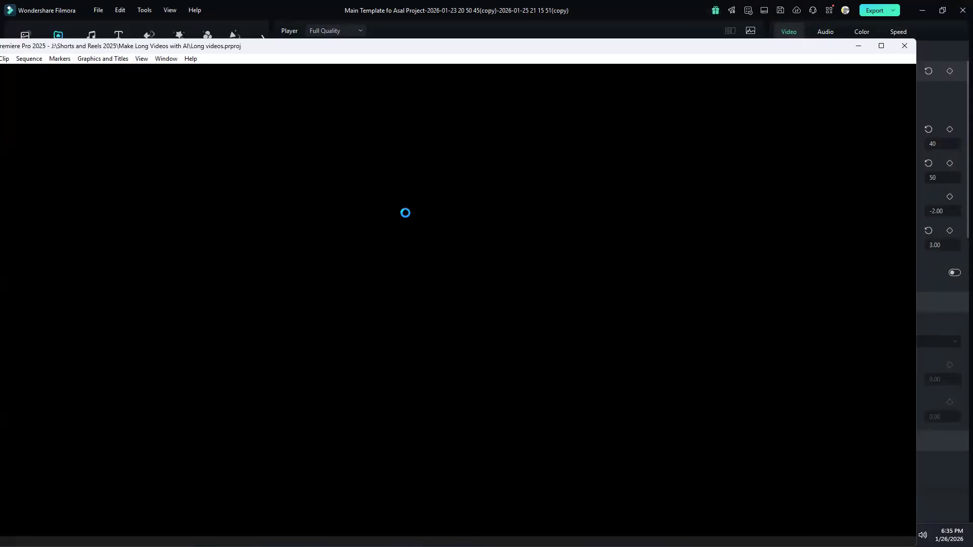
left_click(882, 47)
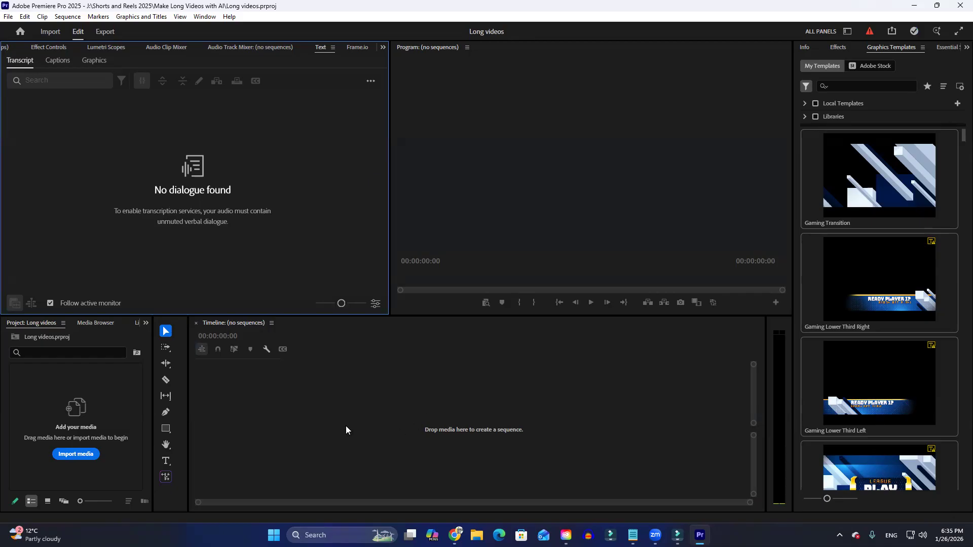
left_click(490, 198)
left_click(310, 268)
left_click(373, 408)
left_click(483, 219)
left_click(350, 207)
left_click(366, 352)
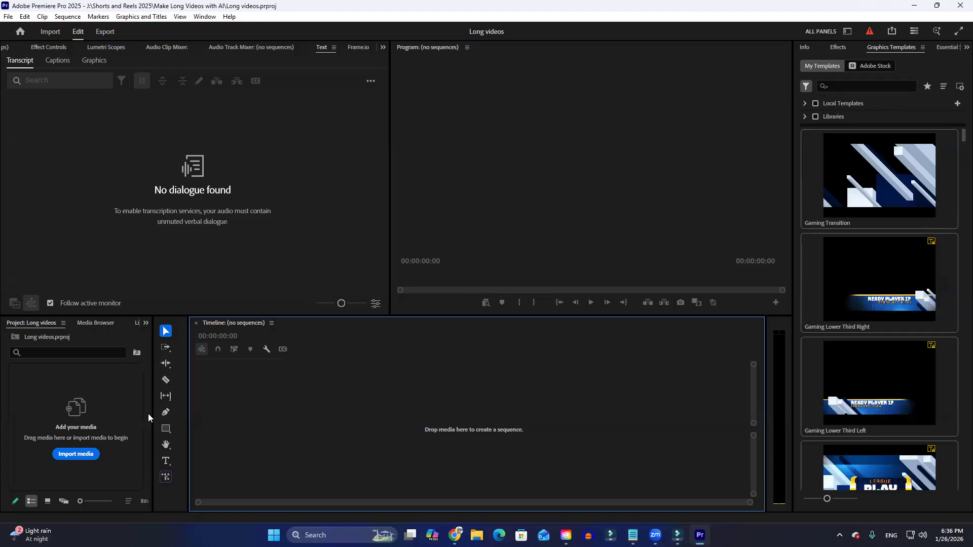
Import 0102.mp4 from the Desktop folder and create a sequence from it in the empty timeline.
left_click(170, 240)
double_click(98, 391)
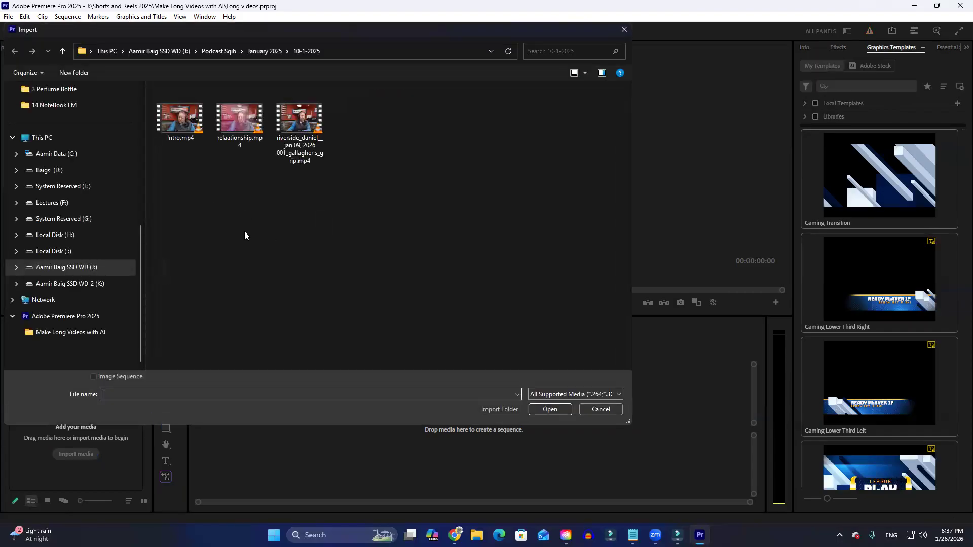
scroll(78, 289, "up", 5)
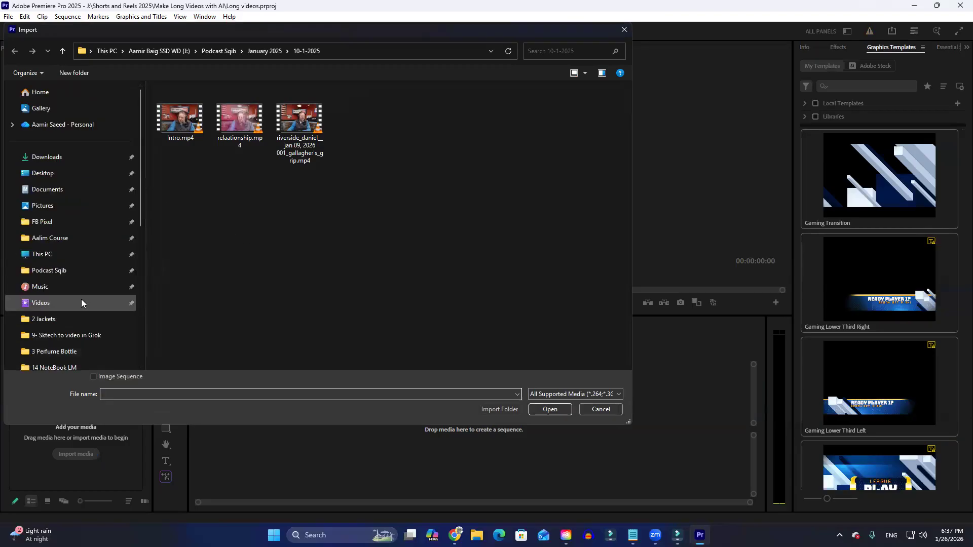
left_click(65, 174)
scroll(407, 272, "down", 1)
scroll(408, 274, "down", 1)
scroll(409, 275, "up", 1)
scroll(410, 274, "down", 4)
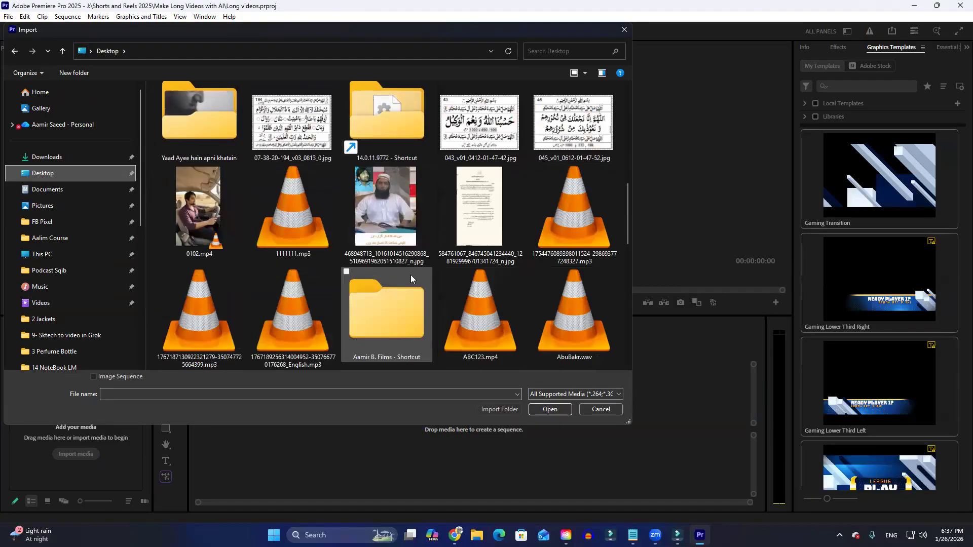
double_click(195, 209)
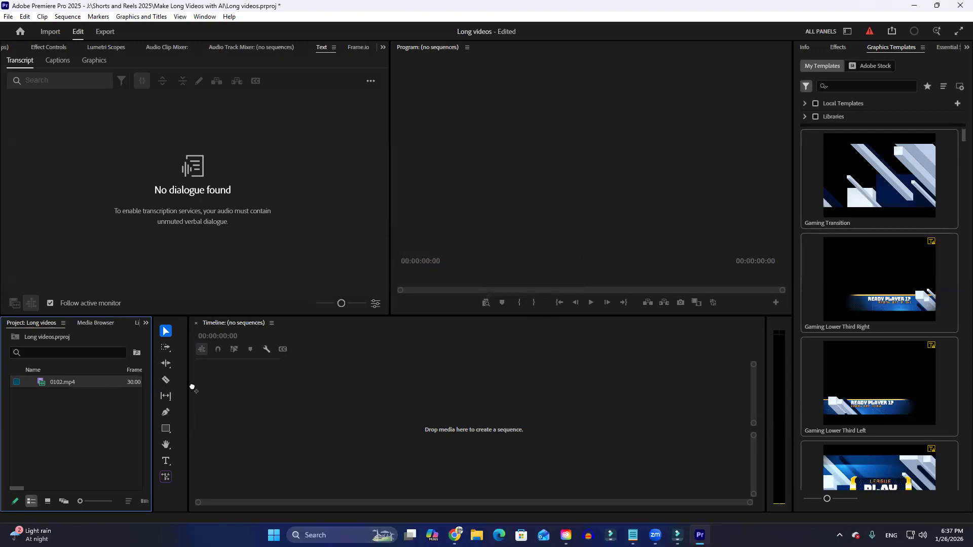
left_click_drag(325, 416, 325, 416)
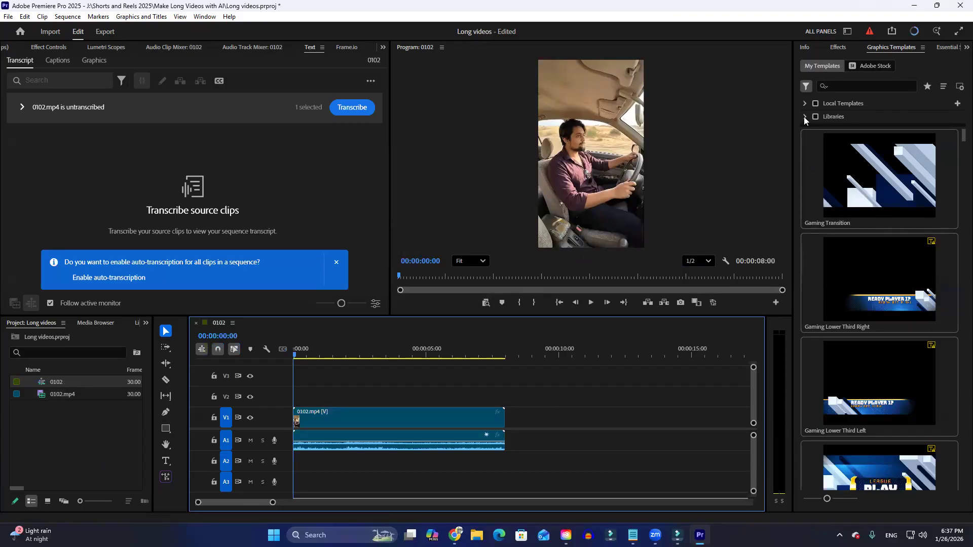
Browse the graphics templates, the effects categories and the list of further available panels.
scroll(913, 318, "down", 5)
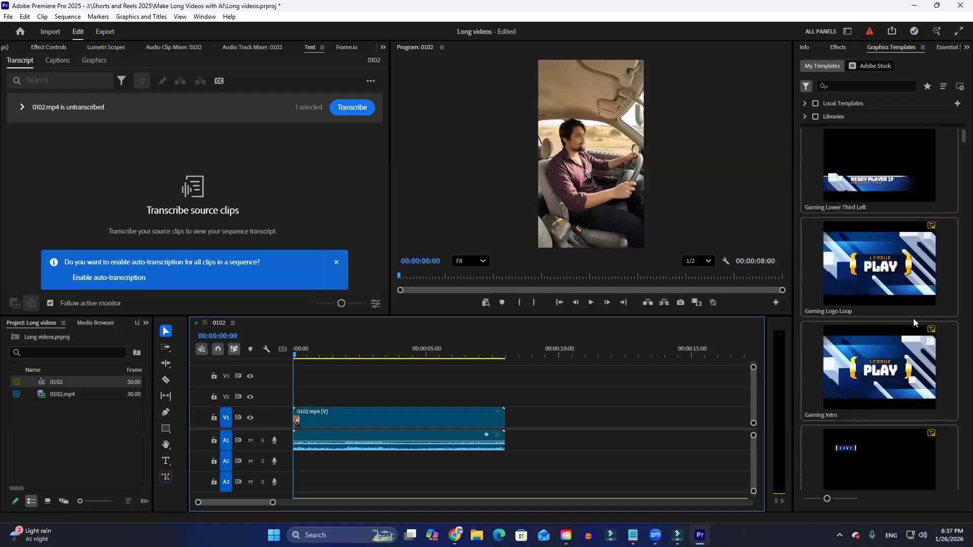
mouse_move(962, 136)
left_mouse_down()
mouse_move(949, 496)
mouse_move(957, 324)
mouse_move(938, 375)
mouse_move(922, 377)
mouse_move(809, 152)
left_mouse_up()
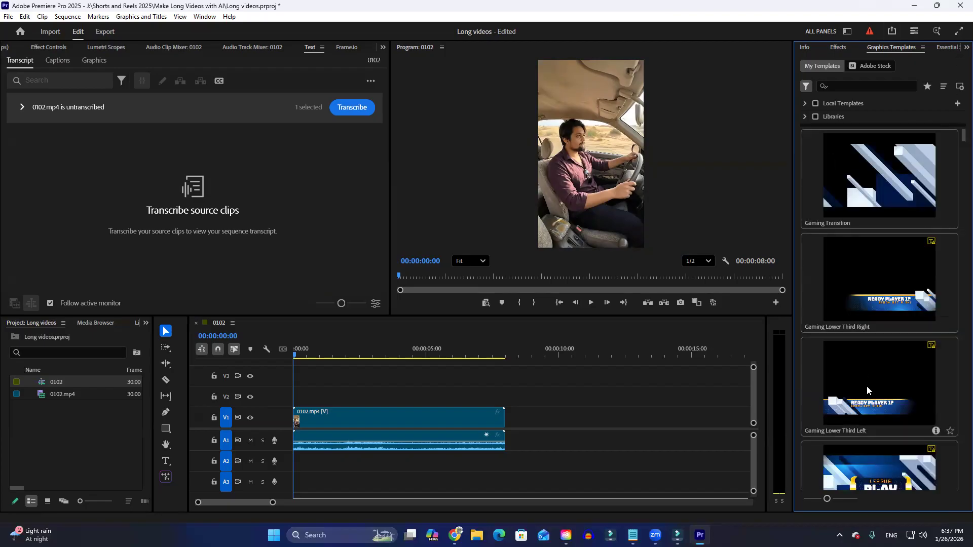
left_click(837, 47)
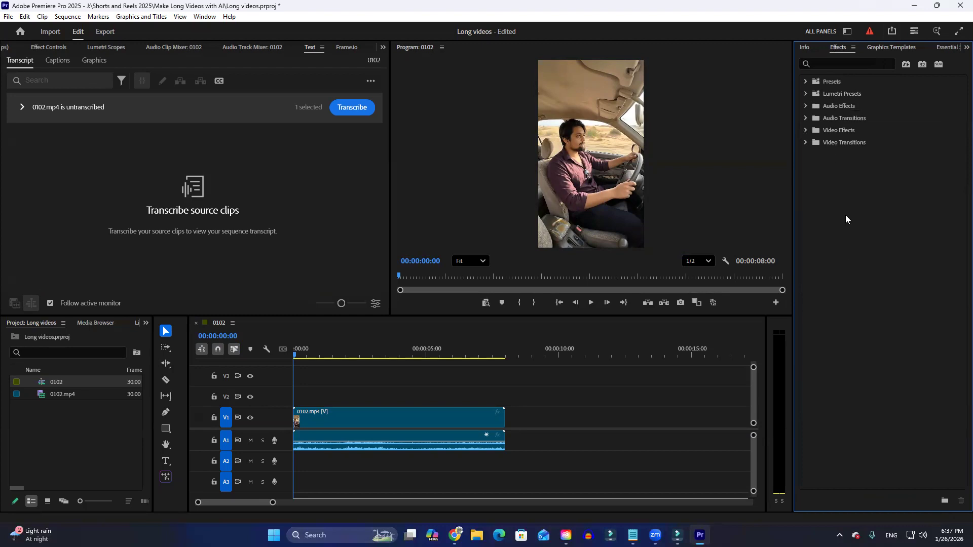
left_click(965, 48)
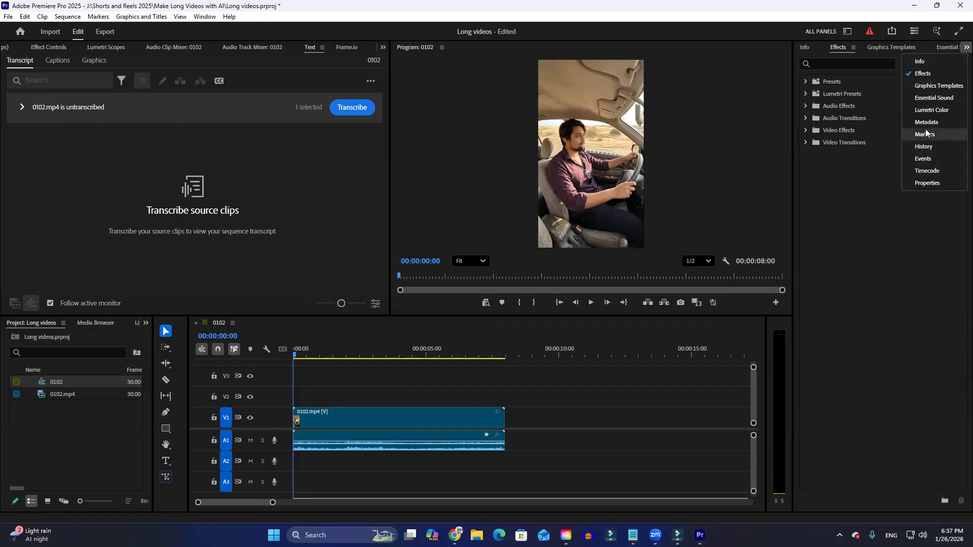
left_click(937, 89)
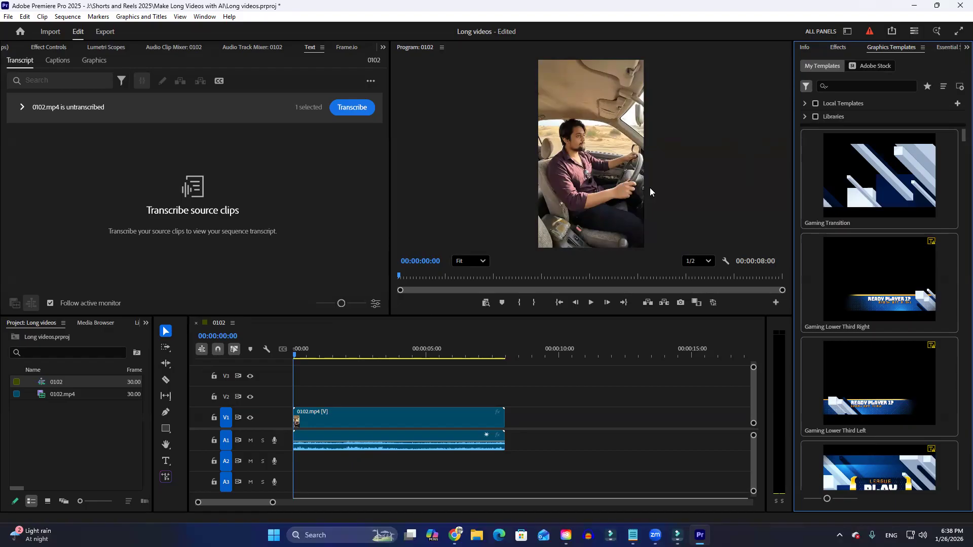
Close Premiere Pro and the Creative Cloud window to return to the Filmora project.
left_click(960, 5)
left_click(501, 299)
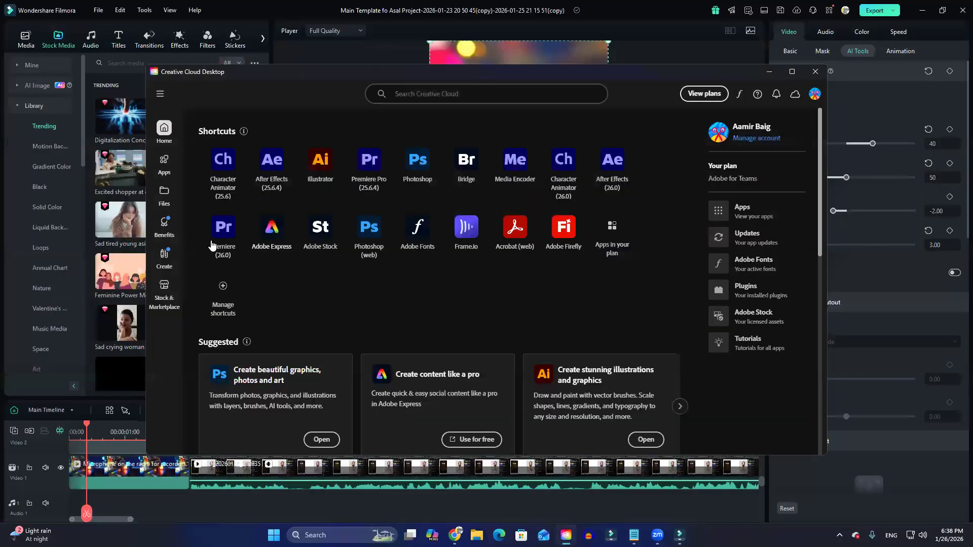
left_click(815, 71)
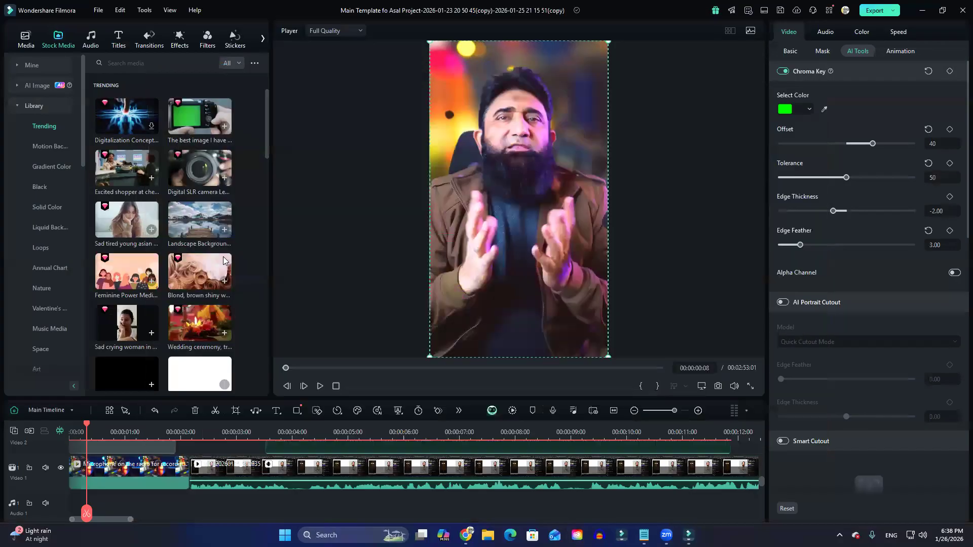
Enlarge the timeline area so that more tracks fit below the preview.
left_click(356, 276)
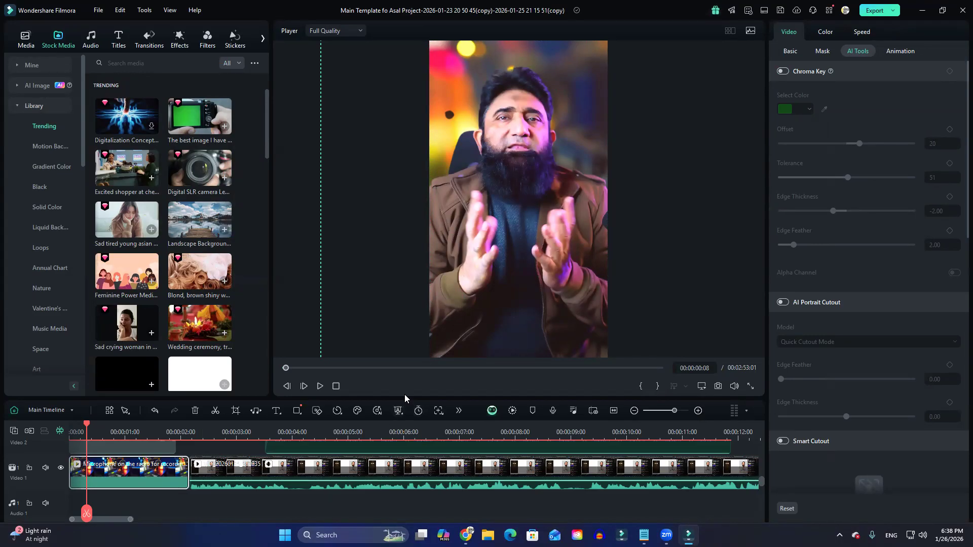
mouse_move(407, 356)
left_mouse_down()
mouse_move(407, 344)
mouse_move(407, 356)
left_mouse_up()
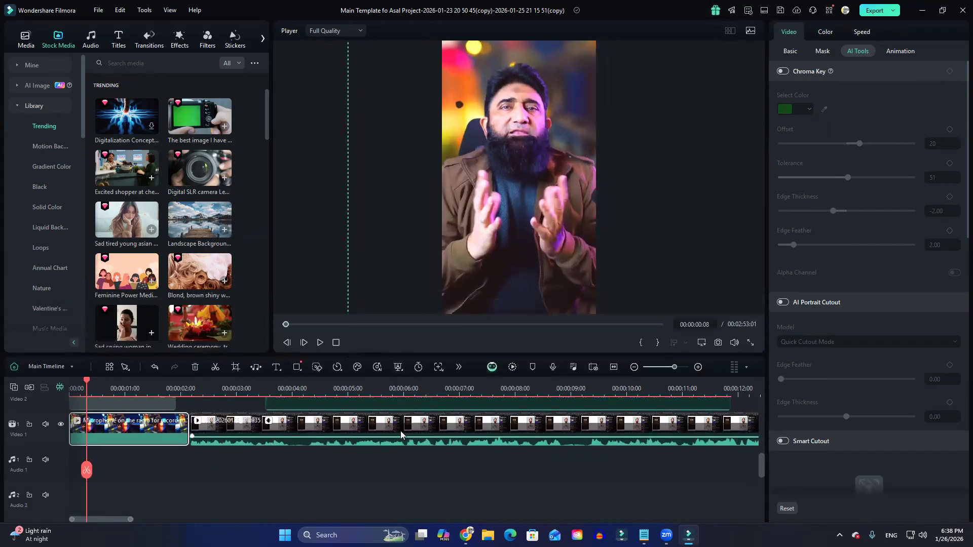
scroll(167, 469, "up", 1)
Select the person clip on Video 5 and switch its Chroma Key off and on again to compare the background.
left_click(532, 162)
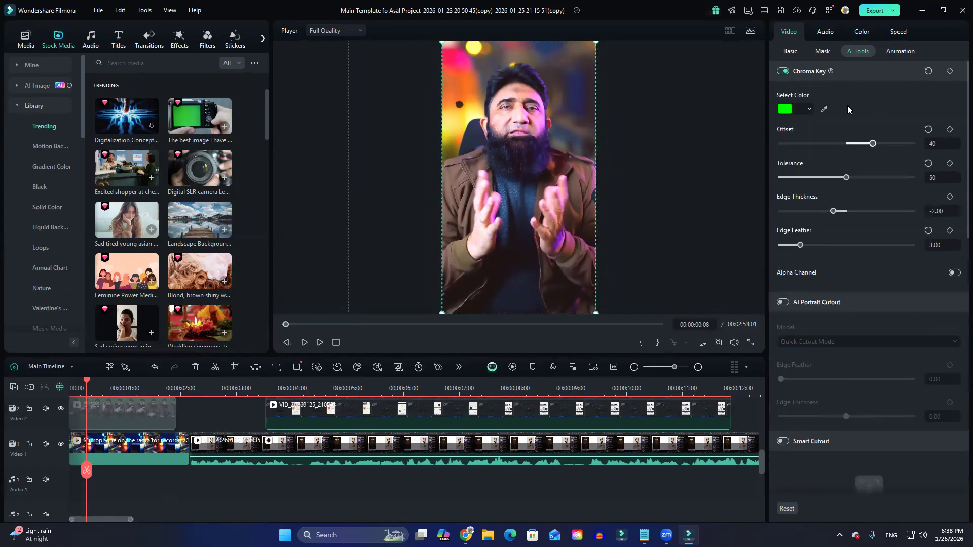
scroll(494, 459, "up", 4)
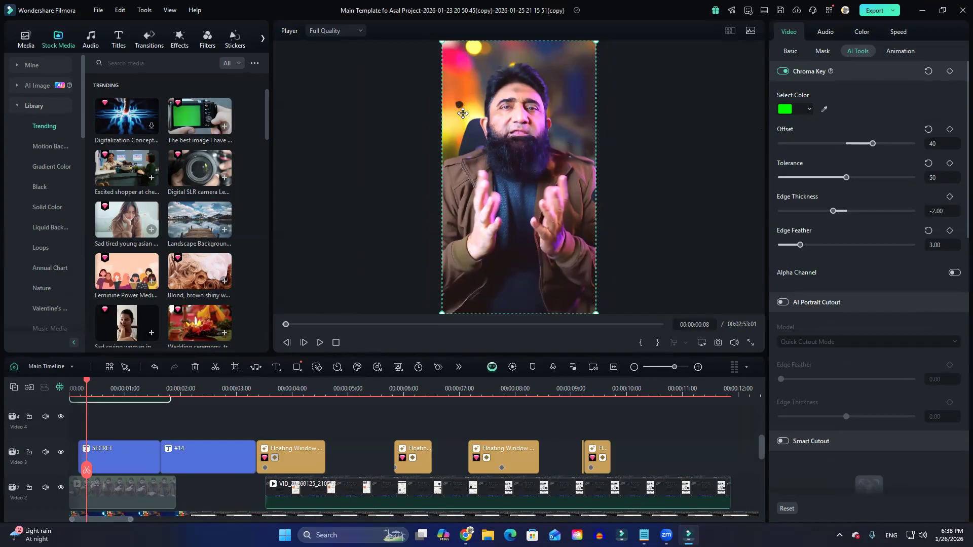
scroll(291, 421, "up", 3)
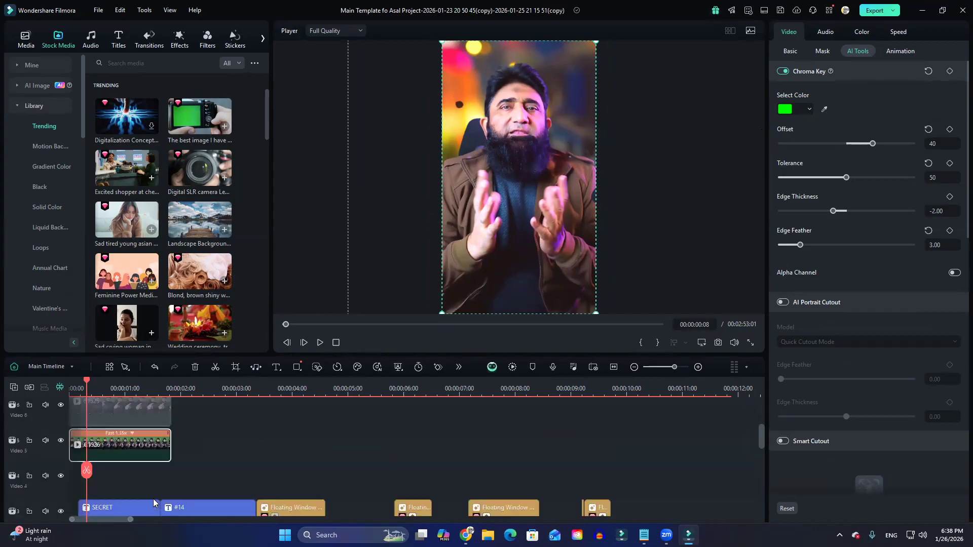
left_click(782, 71)
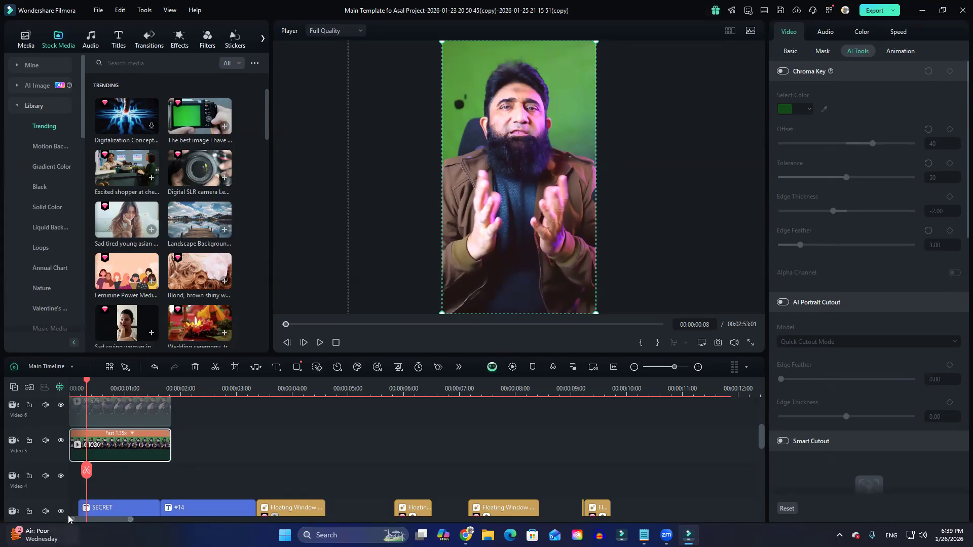
left_click(782, 71)
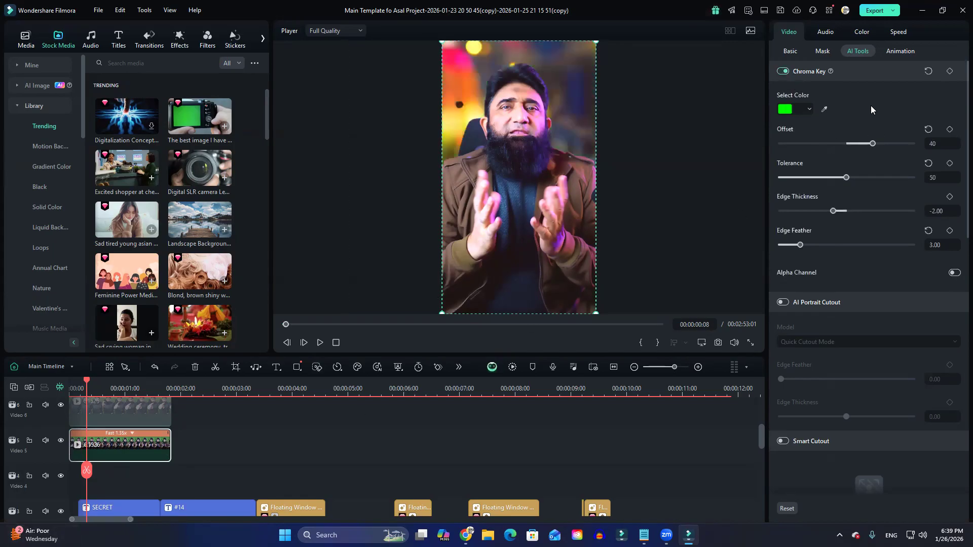
Mask the Video 5 clip with a small inverted circle at about 17% scale near the frame's upper-left corner.
left_click(822, 52)
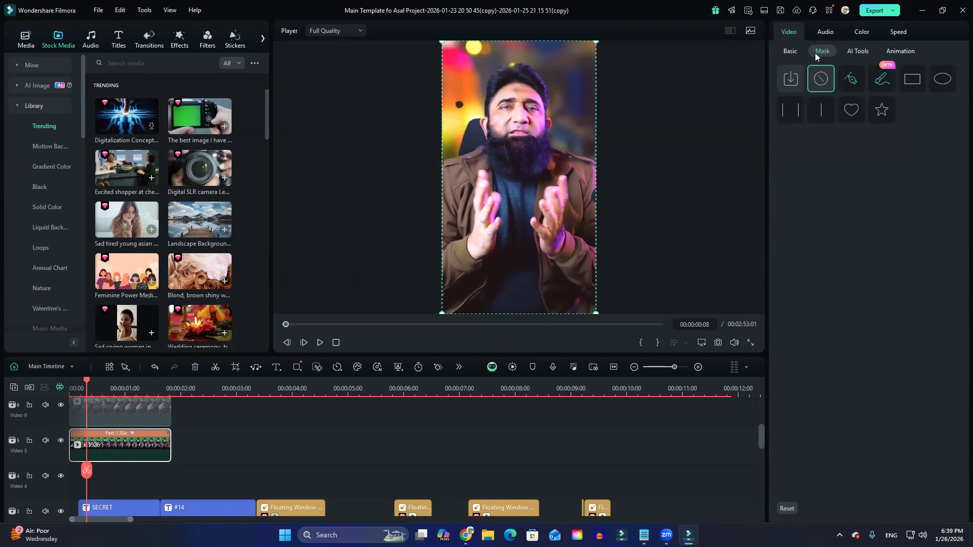
left_click(942, 81)
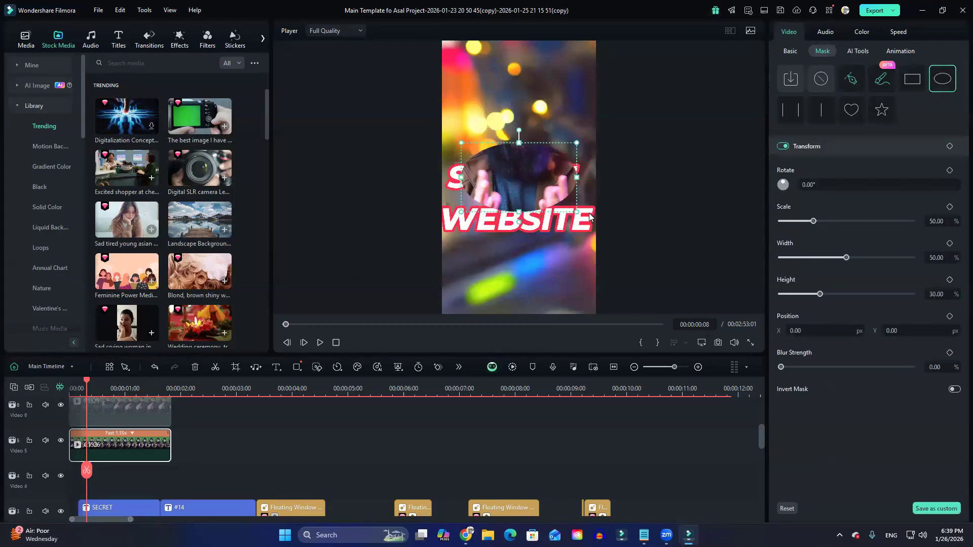
left_click_drag(577, 177, 552, 177)
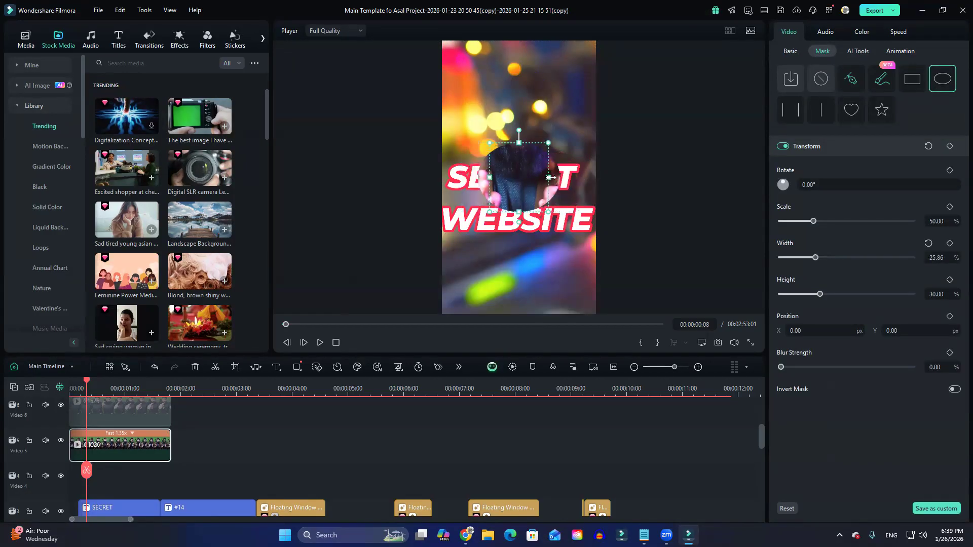
left_click_drag(552, 142, 461, 105)
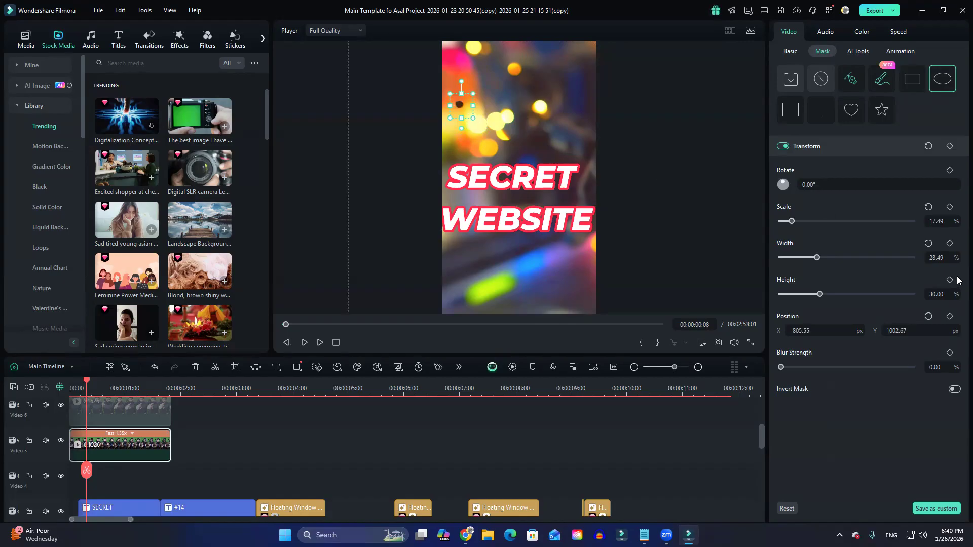
left_click(954, 389)
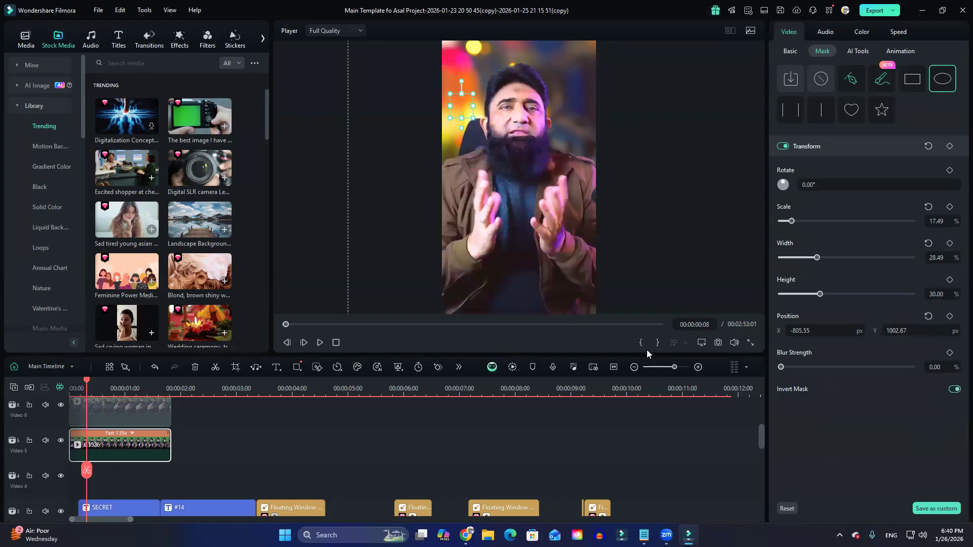
left_click(686, 217)
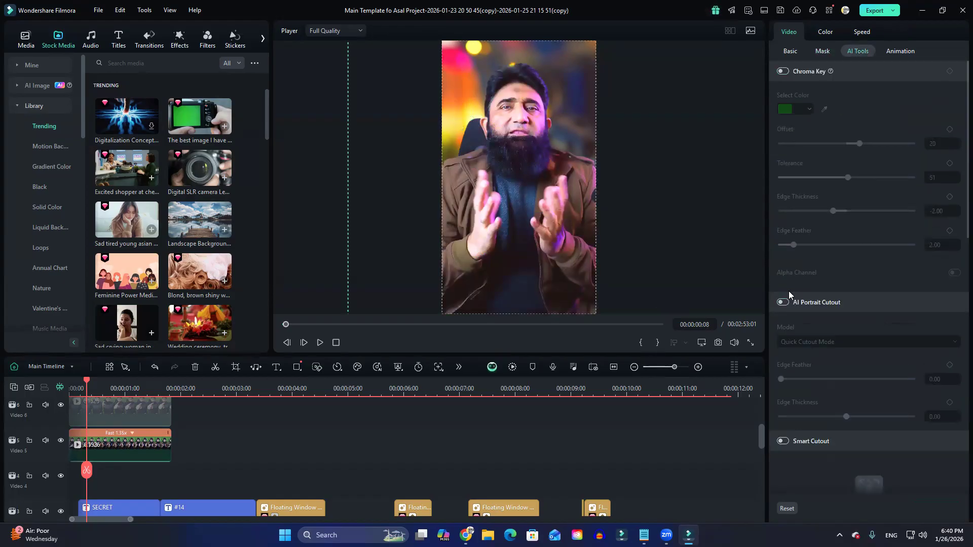
Split the screen-recording clip on Video 1 at 00:00:04:03.
scroll(307, 486, "down", 3)
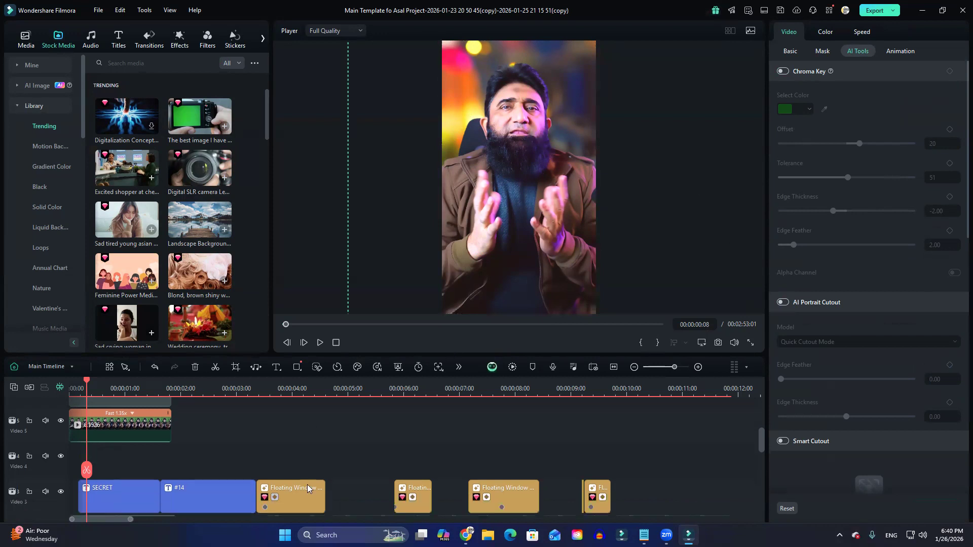
scroll(289, 494, "down", 2)
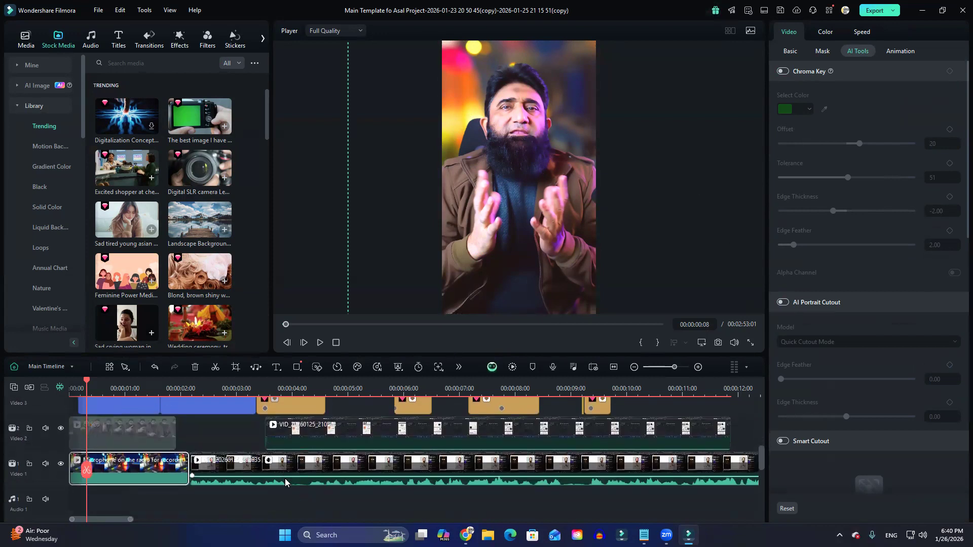
left_click_drag(220, 392, 344, 394)
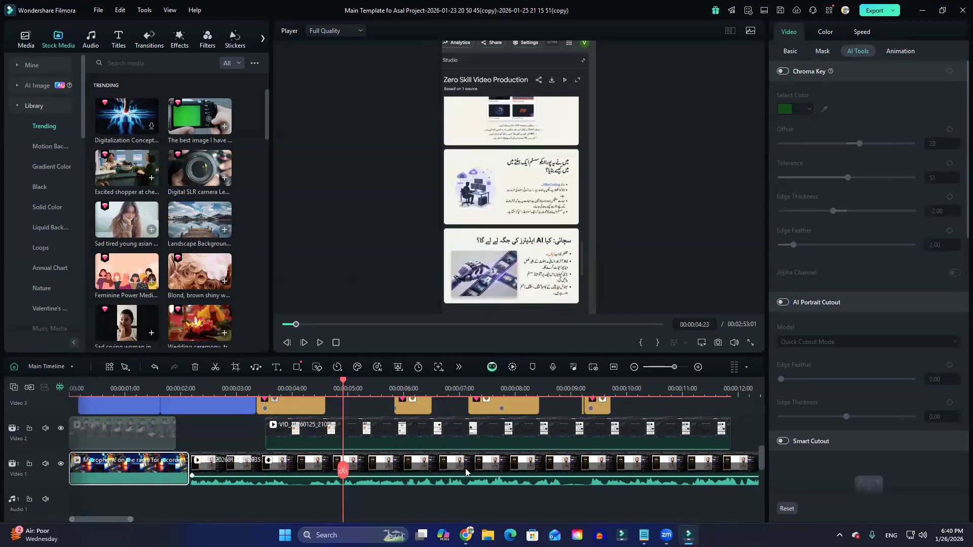
scroll(432, 470, "down", 2)
scroll(432, 470, "up", 2)
left_click_drag(340, 468, 299, 474)
left_click(304, 473)
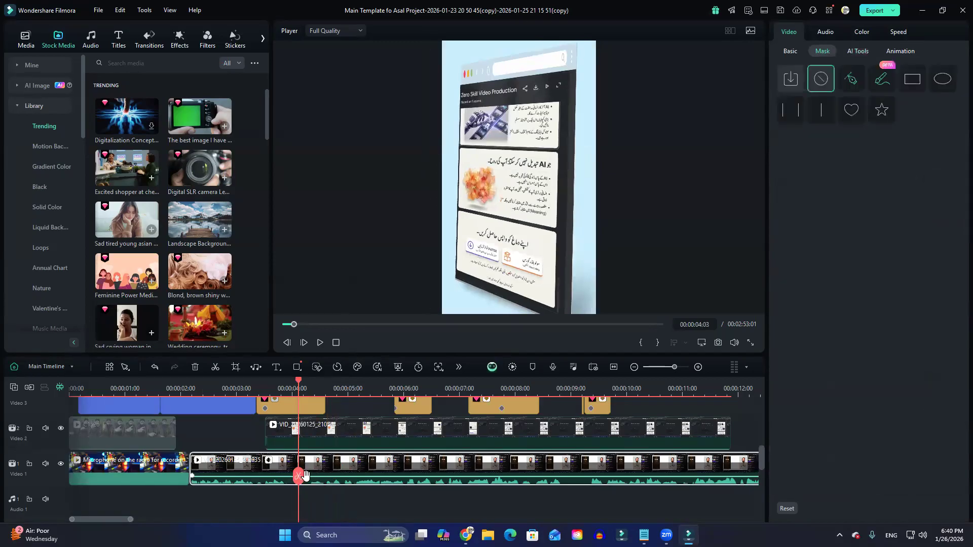
left_click(304, 474)
Split the Video 1 recording again at about 6.5 seconds and at 00:00:08:24.
left_click_drag(296, 481, 435, 487)
key("ctrl+b")
left_click(568, 484)
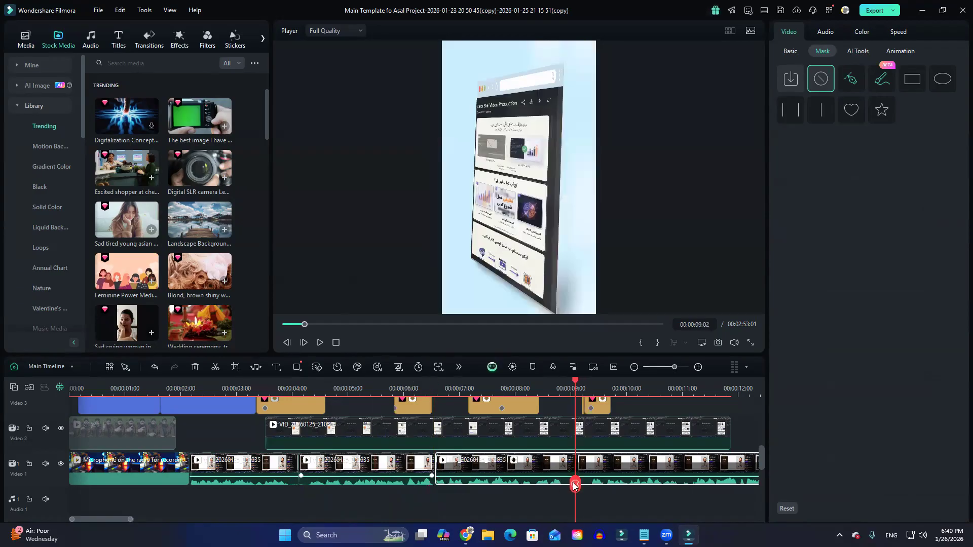
left_click(569, 485)
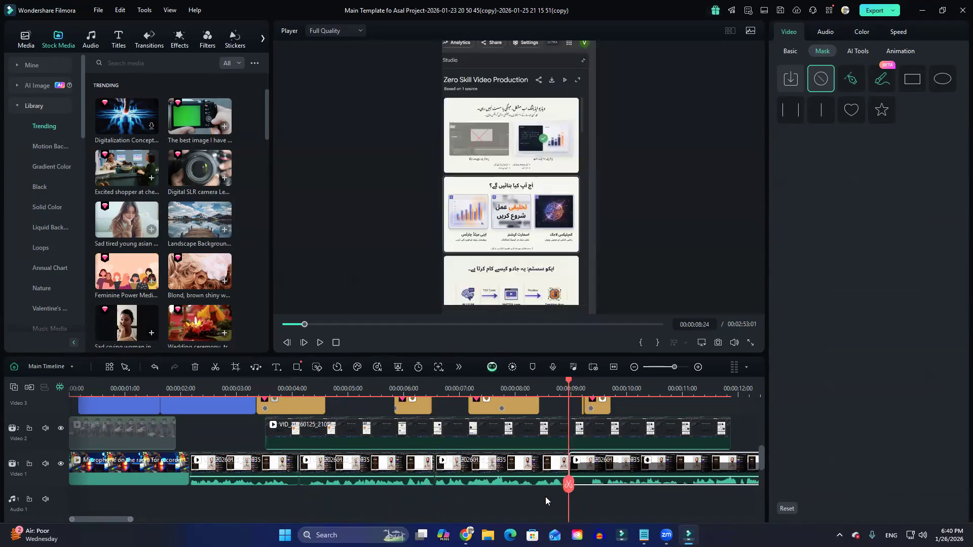
Select the pieces of the split Video 1 recording one after another to check the cuts.
scroll(450, 512, "down", 2)
scroll(322, 472, "up", 1)
scroll(322, 472, "down", 1)
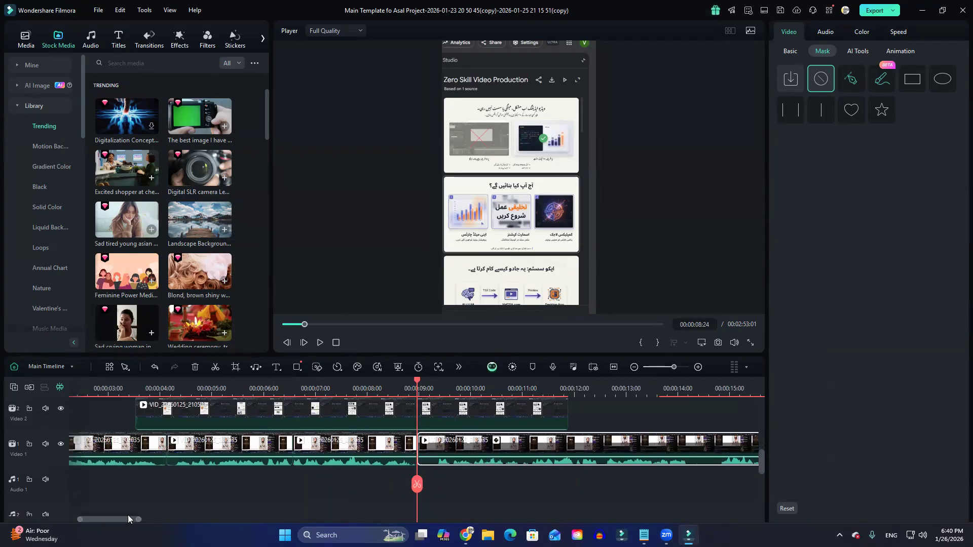
left_click_drag(127, 517, 119, 517)
left_click(510, 450)
left_click(363, 450)
left_click(275, 454)
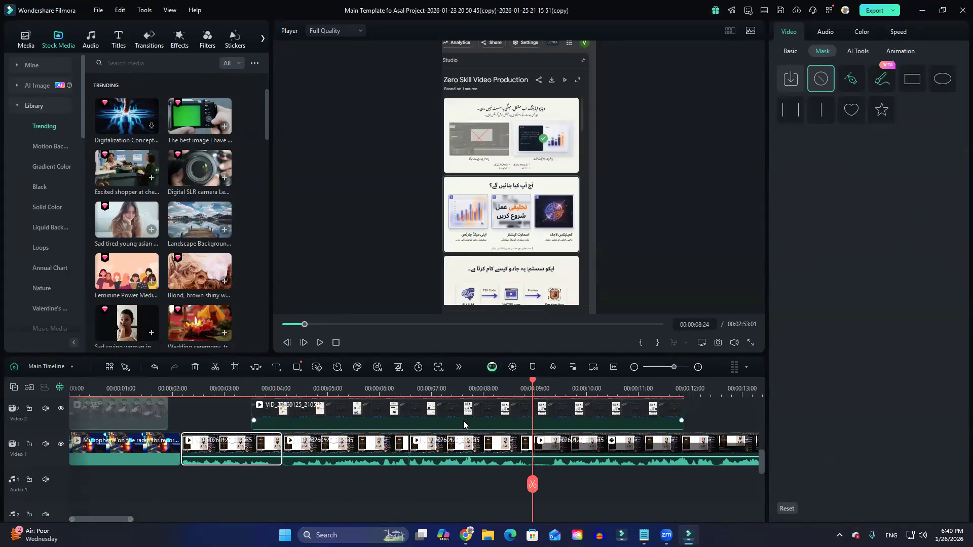
Disable the third piece of the Video 1 recording and enable it again.
left_click(448, 450)
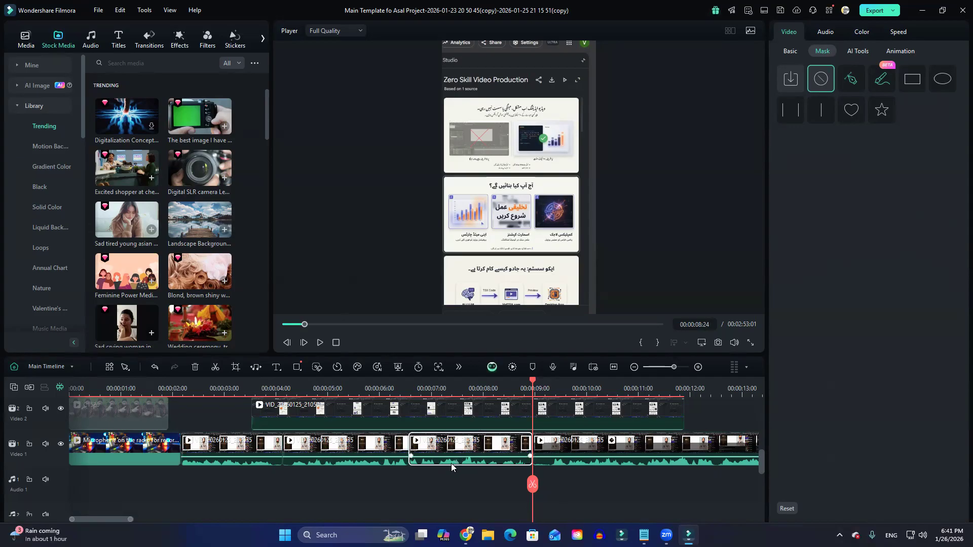
key("e")
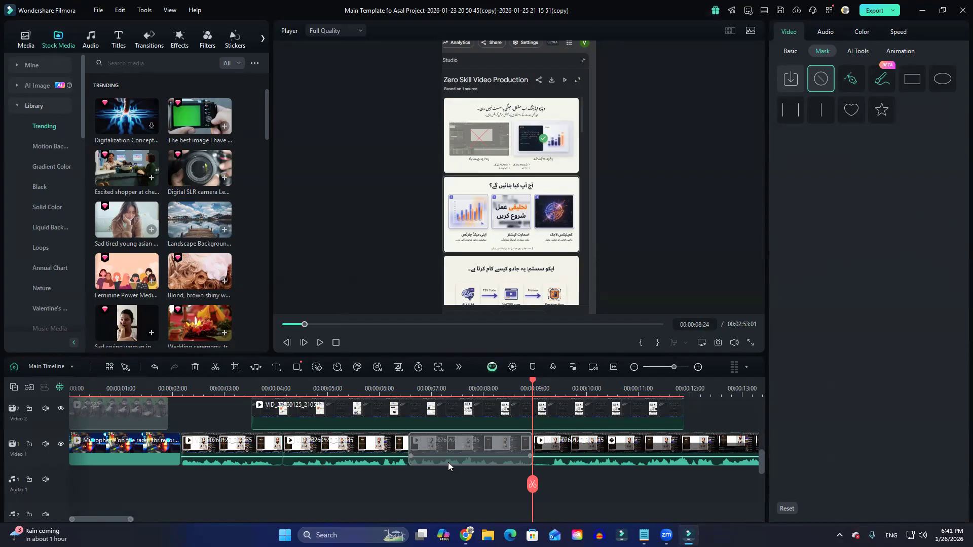
key("e")
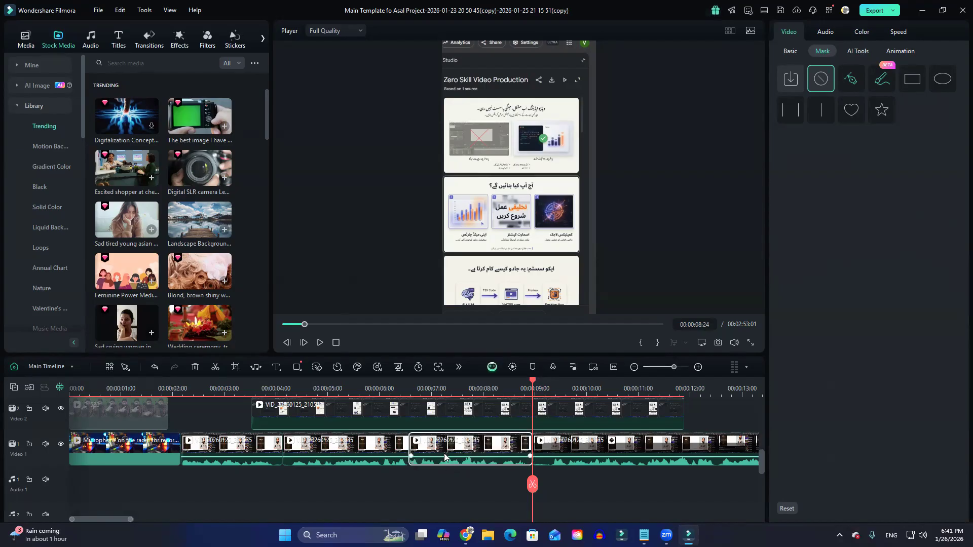
Place the Ramadan Greetings transition on all three cuts of the Video 1 recording.
left_click_drag(532, 485, 606, 493)
scroll(581, 501, "down", 2)
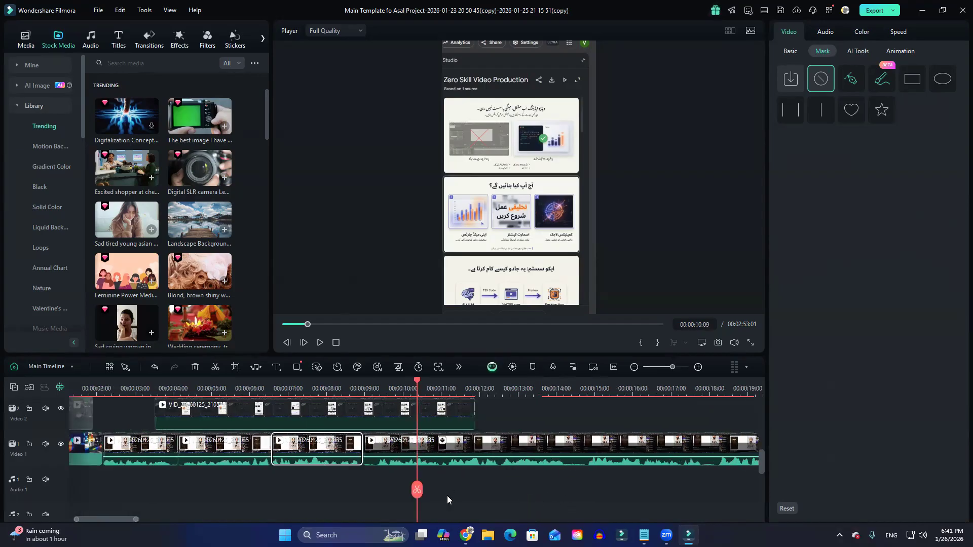
left_click_drag(416, 489, 496, 496)
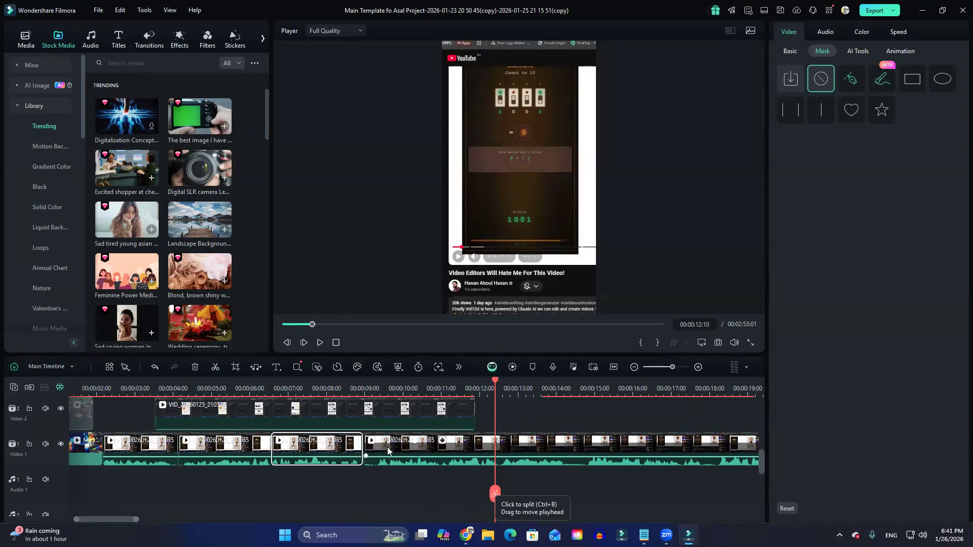
left_click(147, 44)
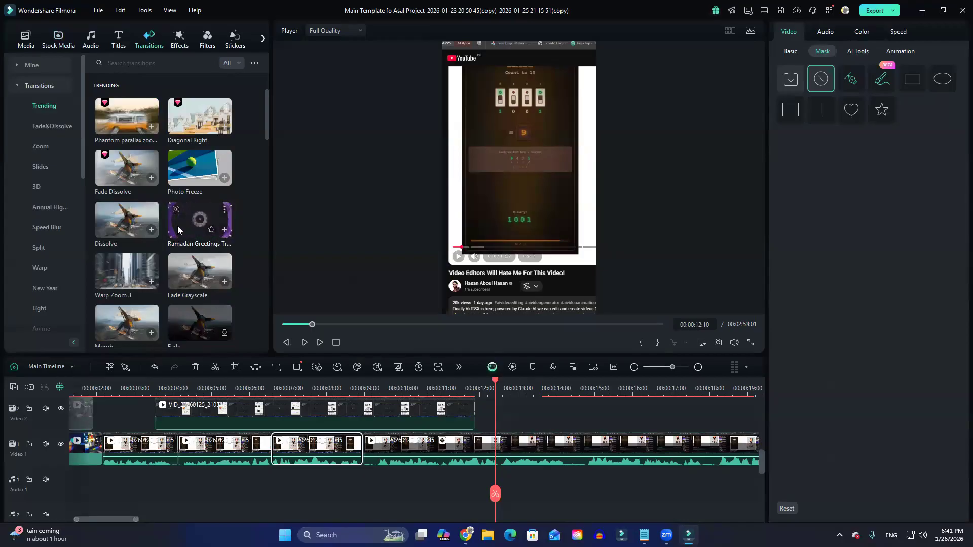
left_click_drag(196, 229, 355, 450)
left_click_drag(202, 248, 272, 453)
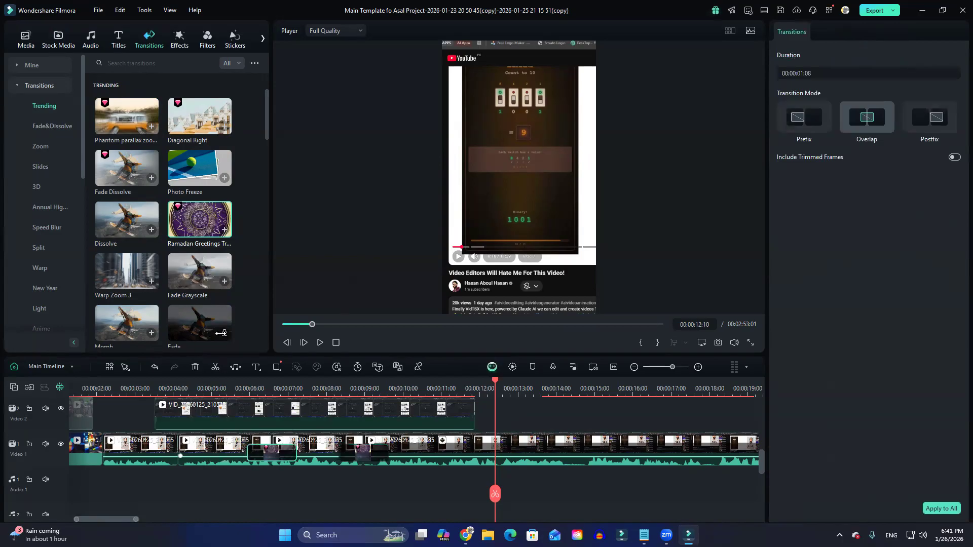
left_click_drag(176, 209, 179, 450)
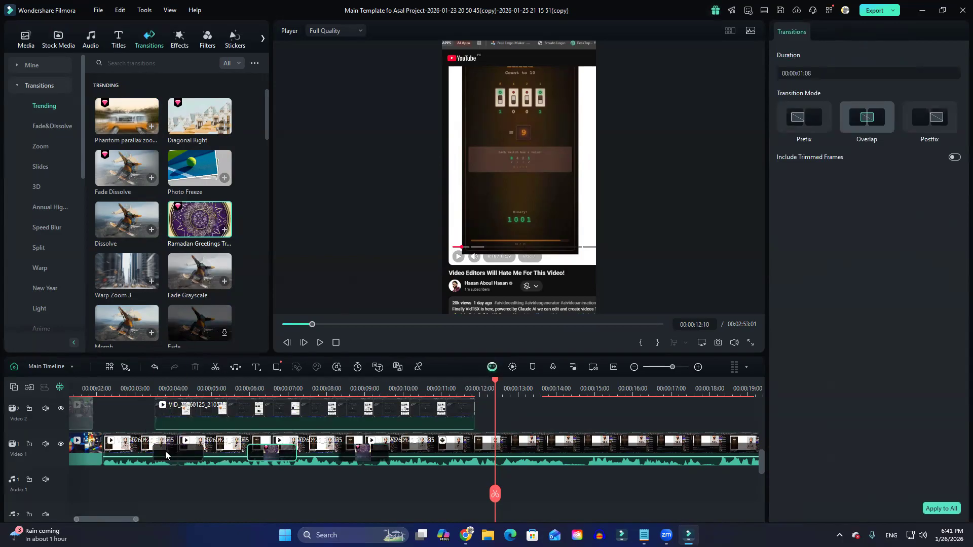
Play back the Video 1 section containing the three cuts to review the transitions.
left_click(142, 394)
key("space")
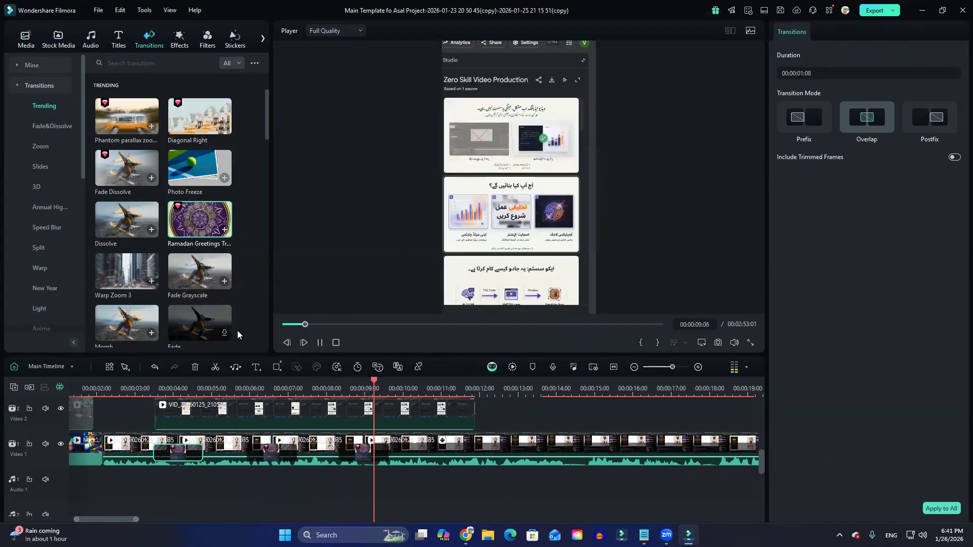
key("space")
scroll(415, 443, "up", 2)
scroll(415, 443, "down", 2)
left_click(335, 410)
key("space")
key("space")
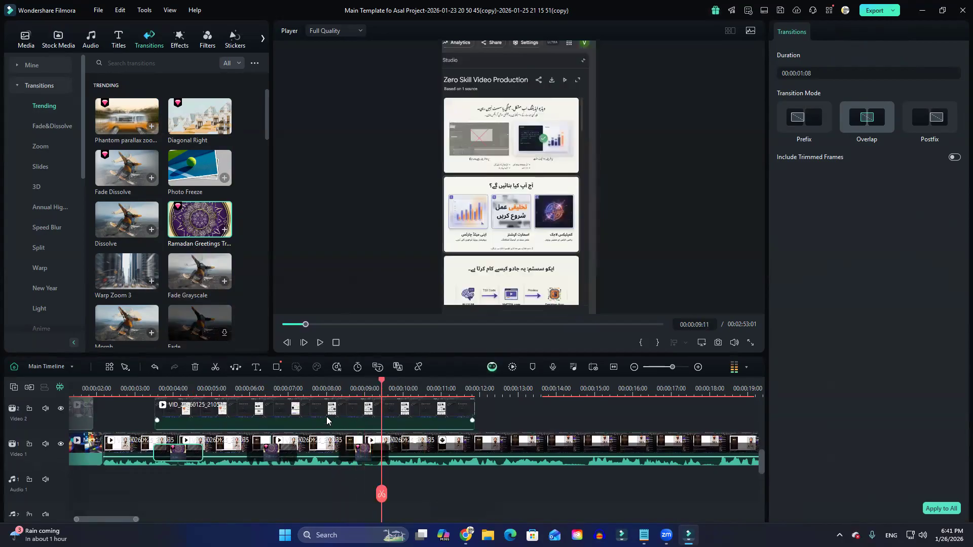
left_click(313, 389)
key("space")
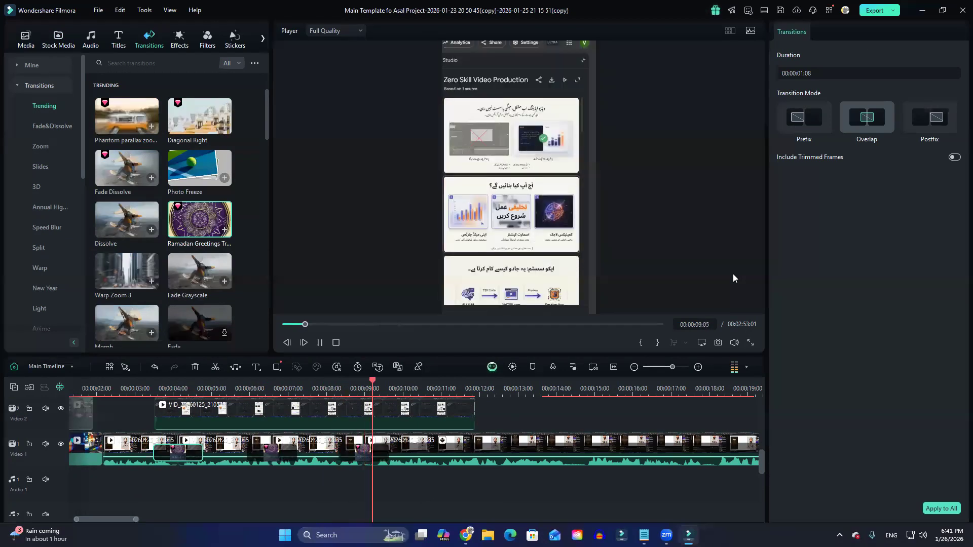
key("space")
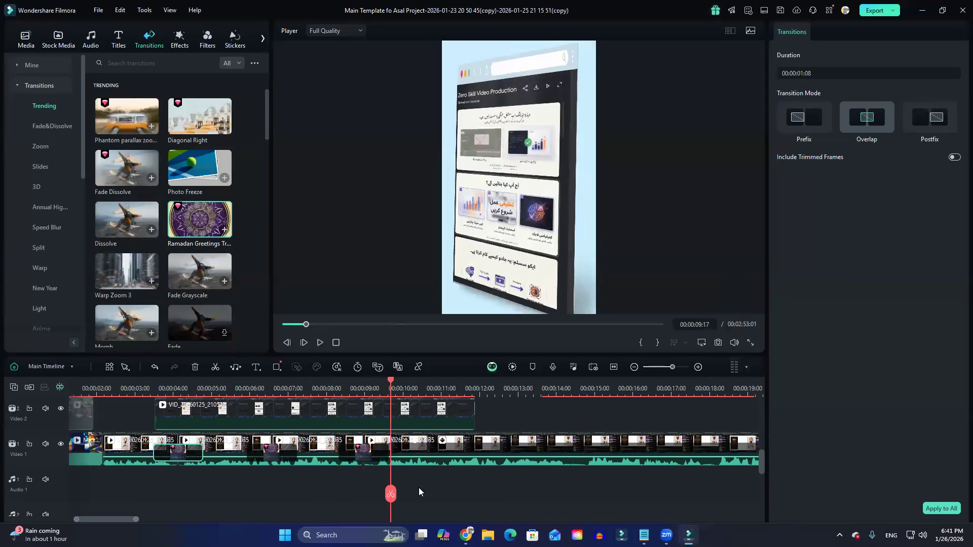
Replace the Ramadan Greetings transitions with a single Dissolve on the cut near 9 seconds and play it back.
left_click_drag(397, 496, 379, 495)
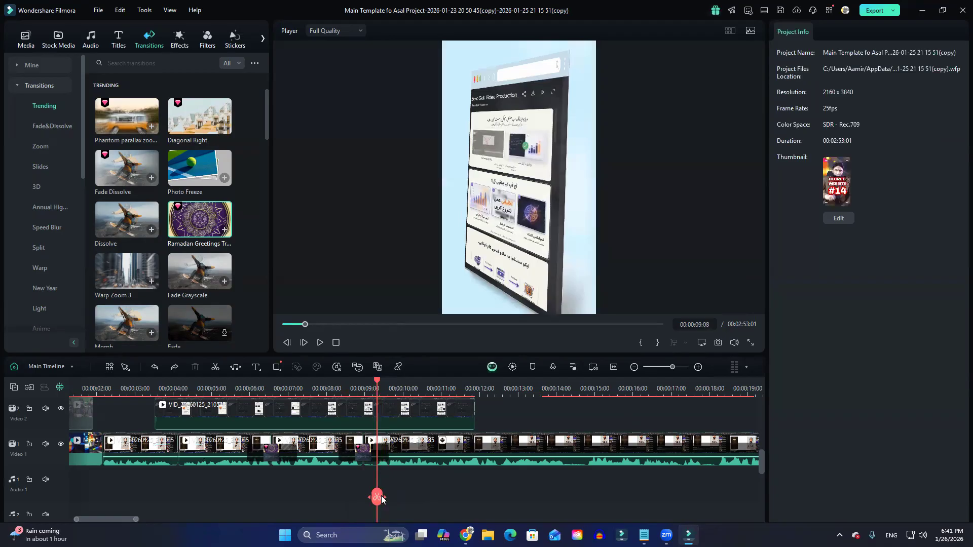
left_click_drag(126, 218, 355, 458)
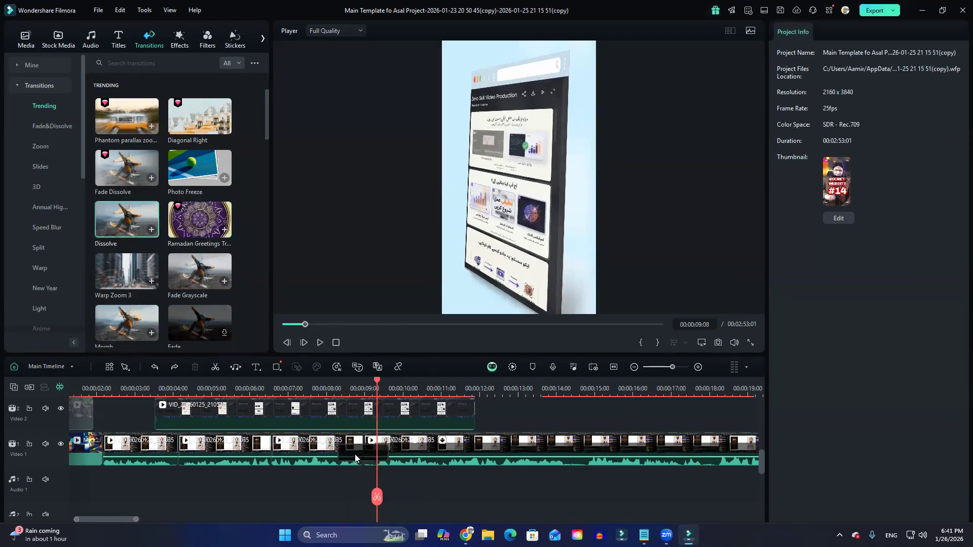
left_click(331, 388)
key("space")
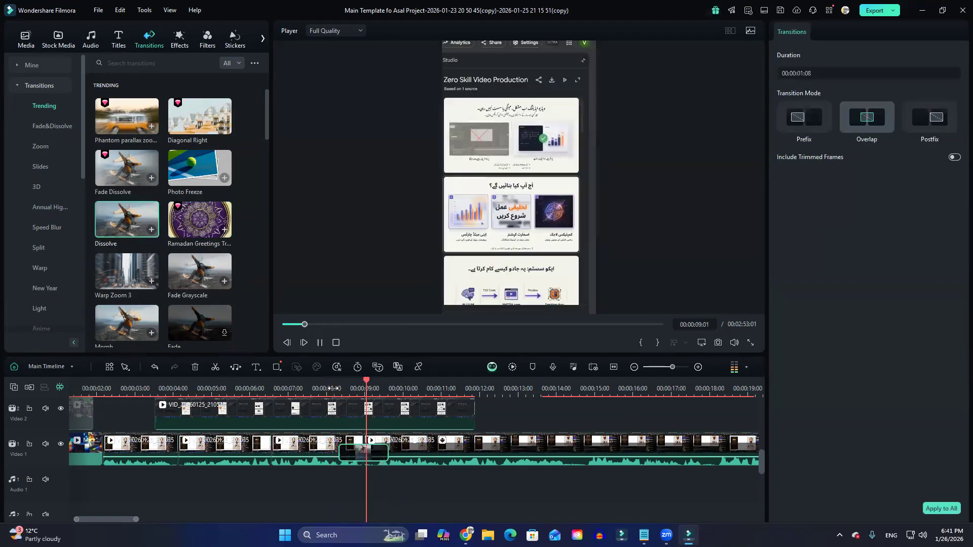
Undo the Dissolve transition and the splits so that the Video 1 recording is one clip again.
left_click_drag(378, 500, 256, 483)
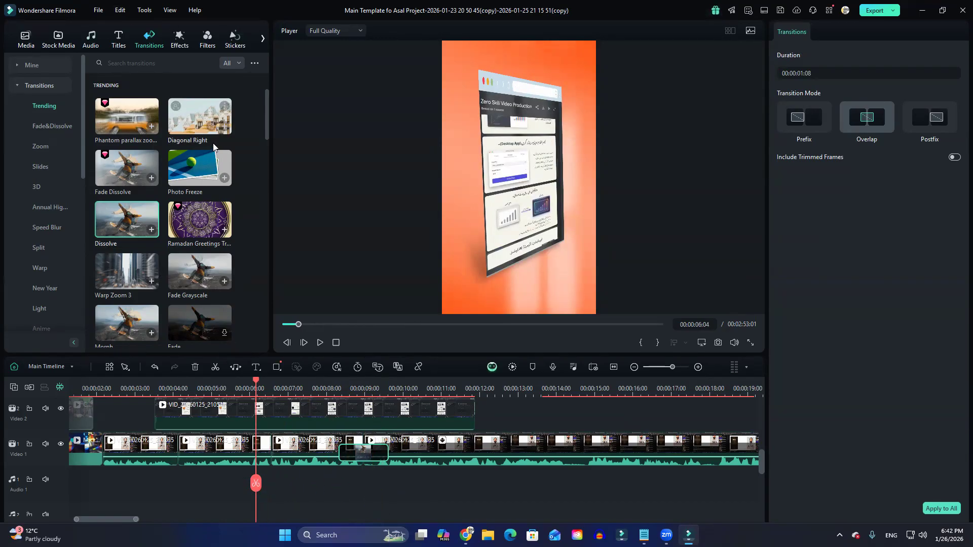
key("ctrl+z")
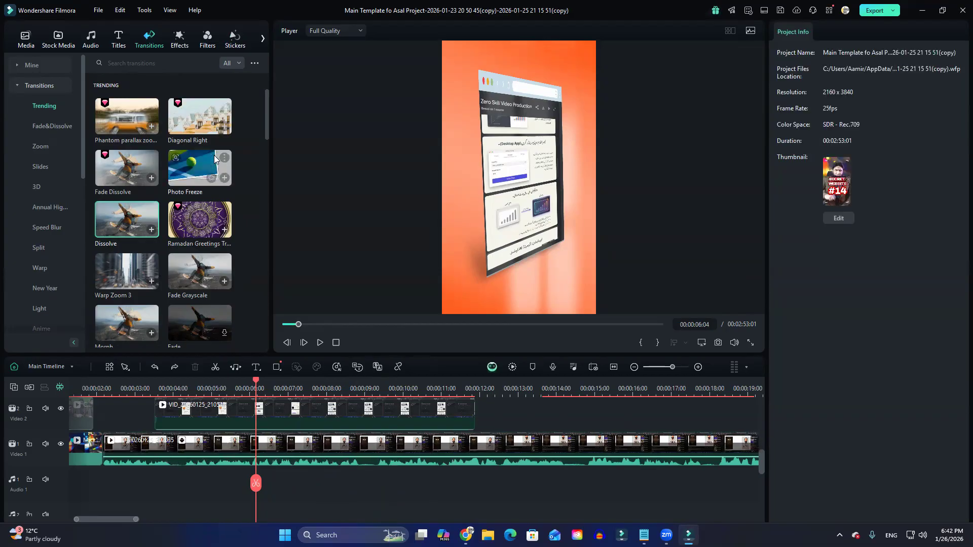
scroll(318, 451, "up", 2)
scroll(318, 451, "down", 2)
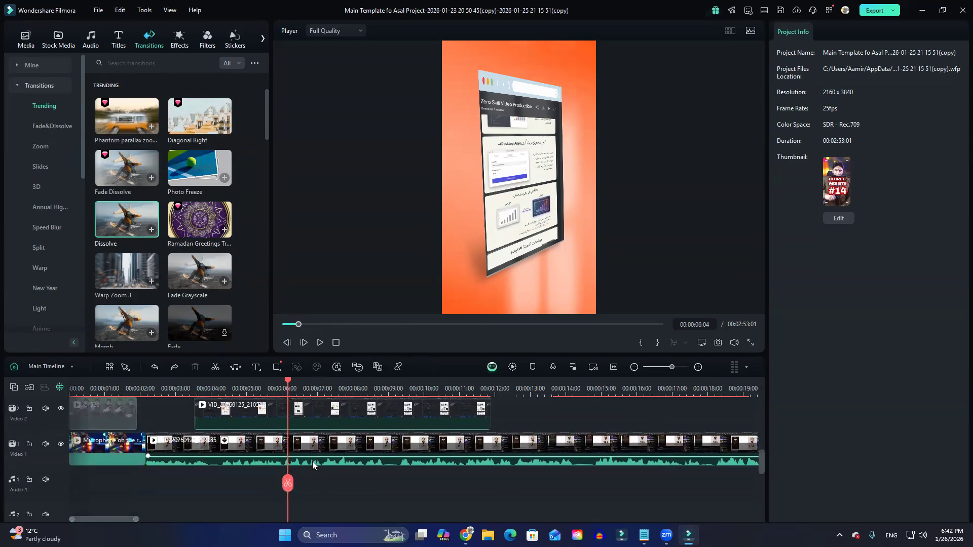
Return to the start of the timeline and play the opening clips on the upper tracks.
key("Home")
scroll(353, 456, "up", 5)
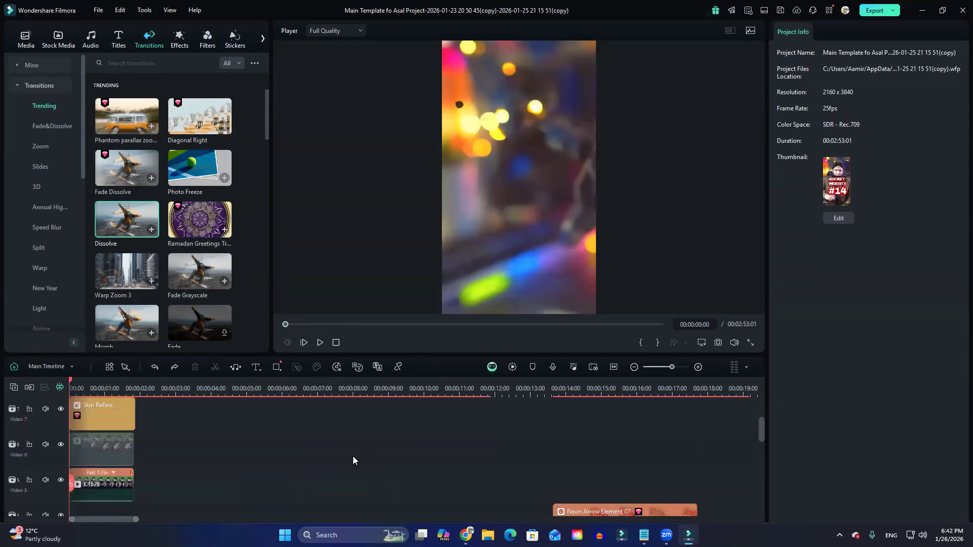
key("space")
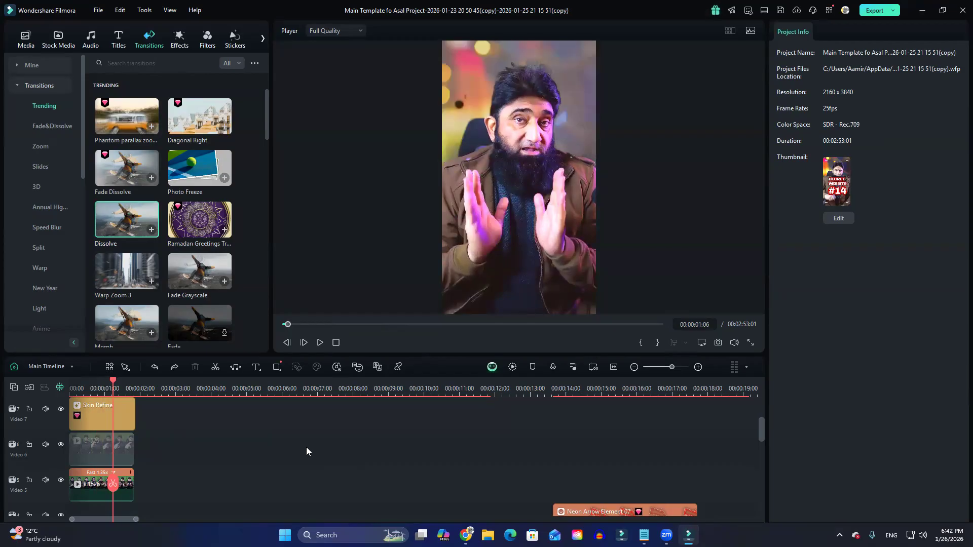
Undo the earlier edits on the opening clips until the Video 6 clip is enabled and the Video 5 clip disabled.
key("ctrl+z")
key("ctrl+z")
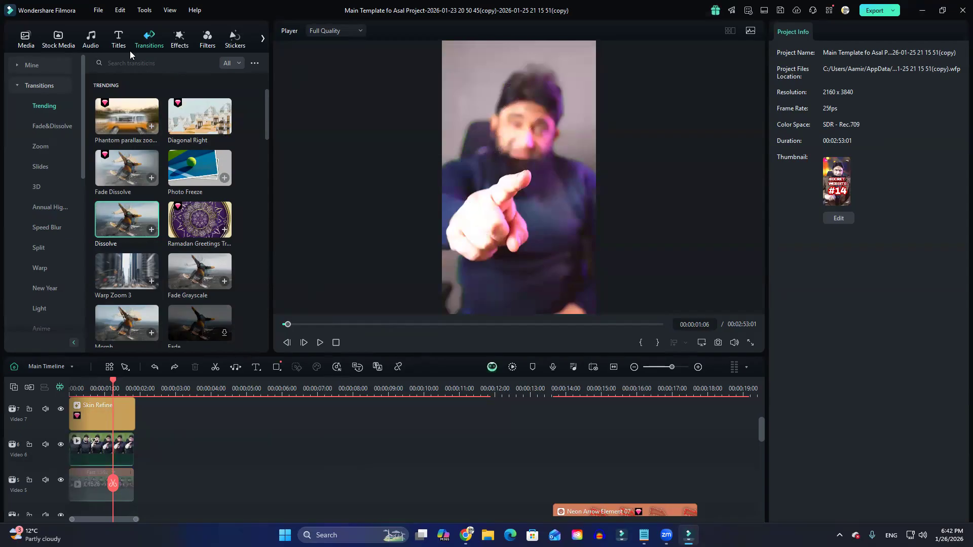
Open the project 13 Bing creation from the 13 bing creation folder inside Secret Websites.
left_click(99, 12)
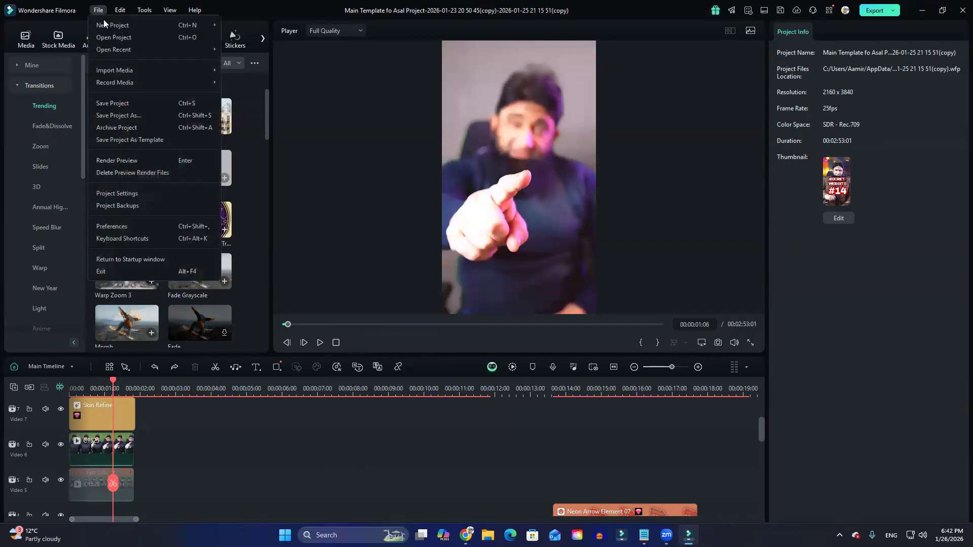
left_click(121, 41)
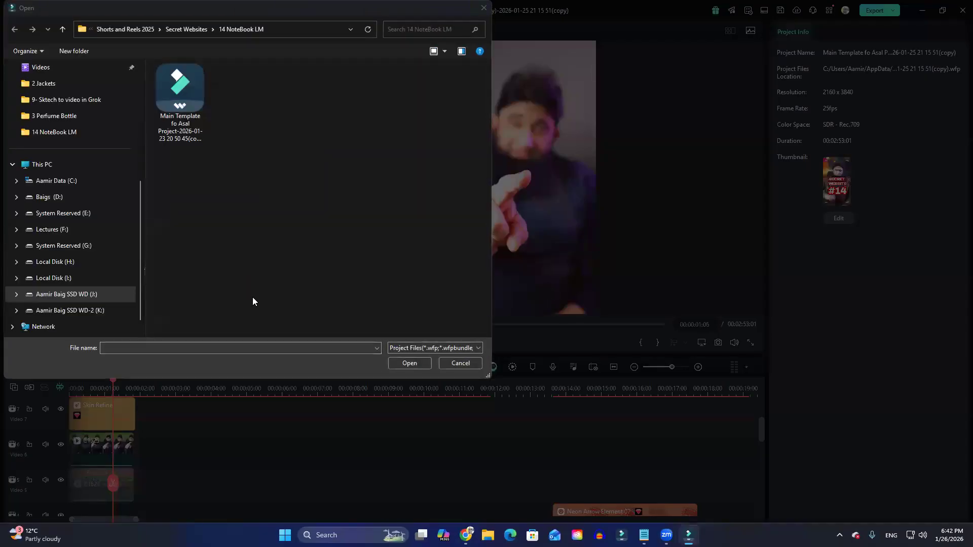
left_click(186, 29)
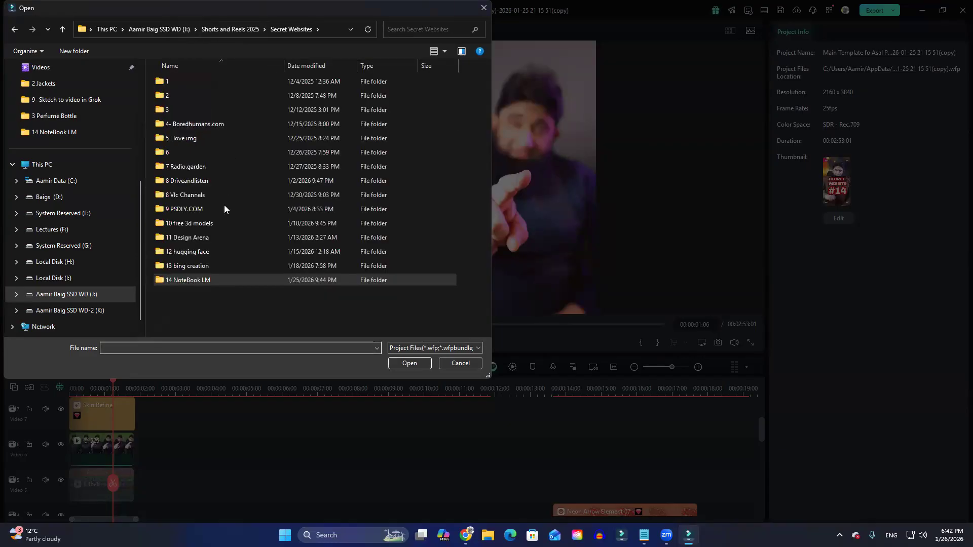
double_click(184, 267)
double_click(203, 109)
left_click(571, 272)
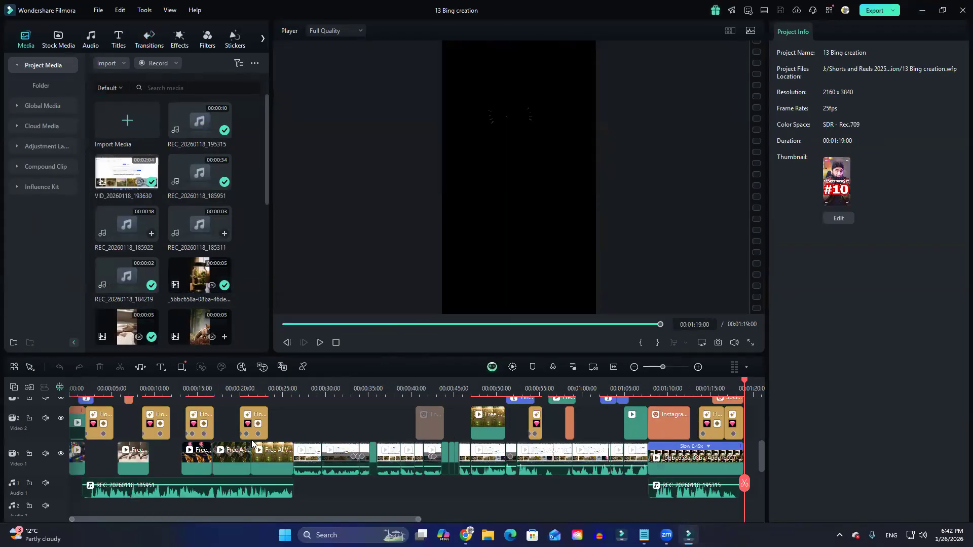
Play the timeline from about 23 seconds into the screen-recording clips on Video 1, then stop.
scroll(282, 463, "down", 1)
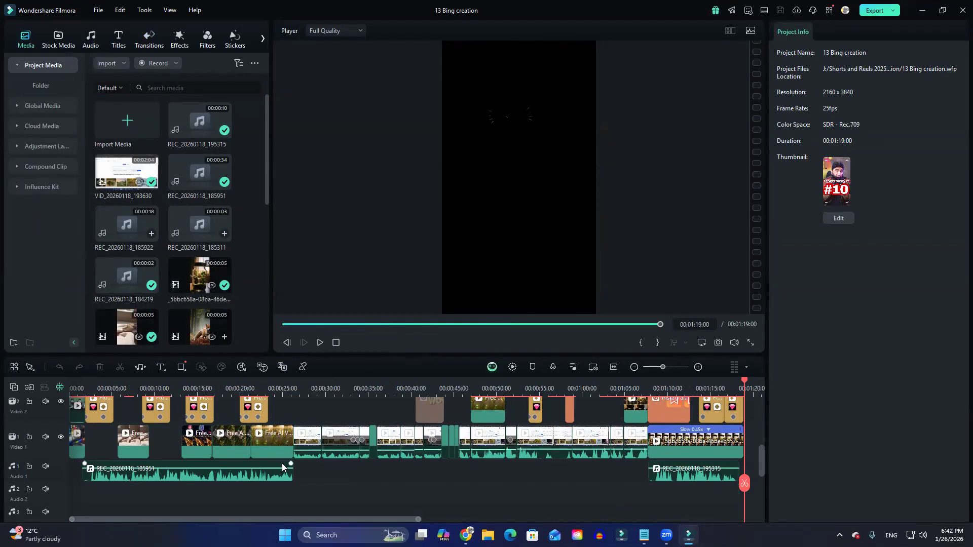
left_click(268, 388)
key("space")
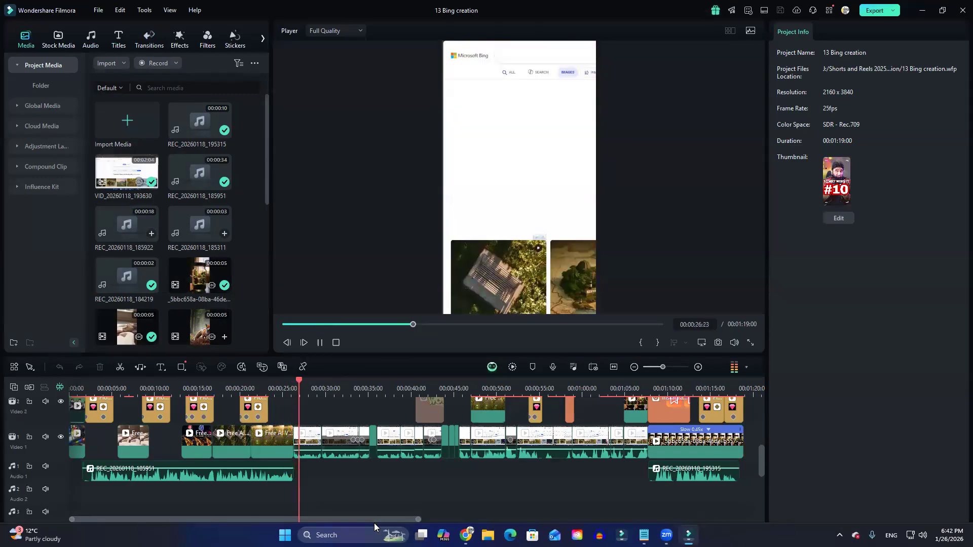
key("space")
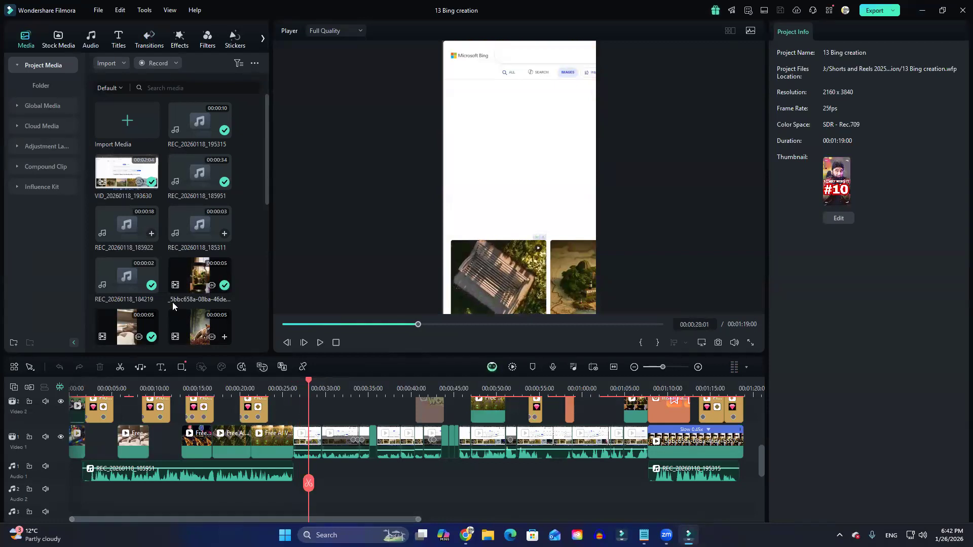
Add the Ramadan Greetings transition to the Video 1 cut near 29 seconds and play through it.
left_click(149, 38)
left_click_drag(199, 220, 322, 444)
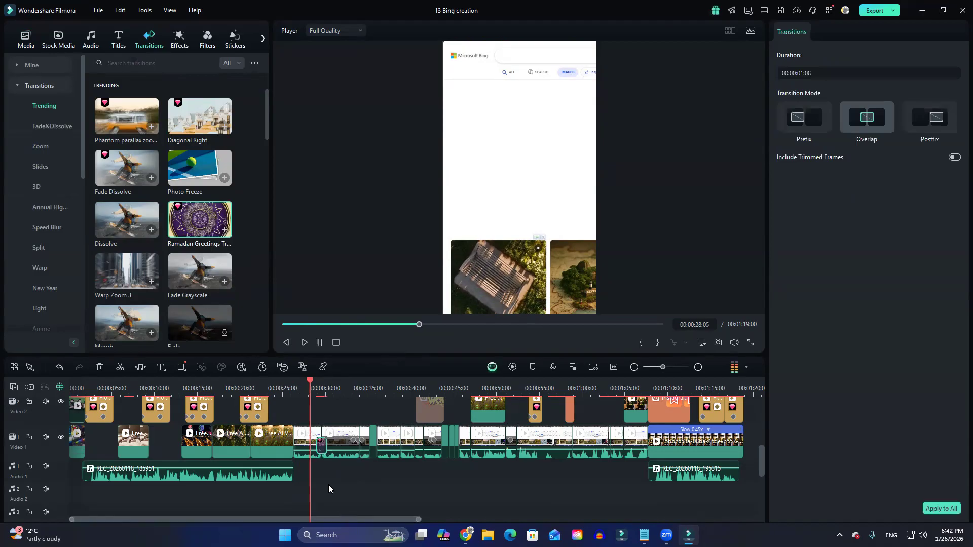
key("space")
key("space")
key("space")
left_click(313, 388)
key("space")
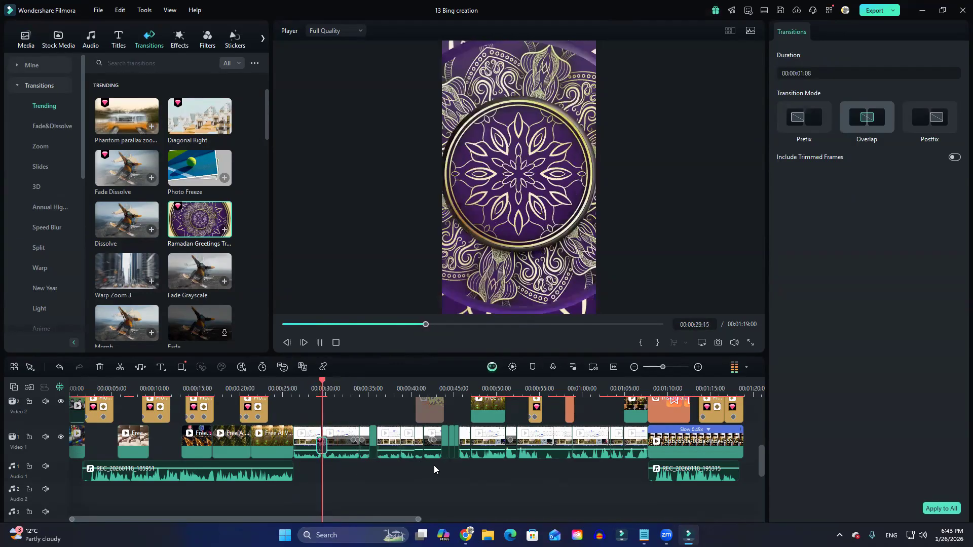
key("space")
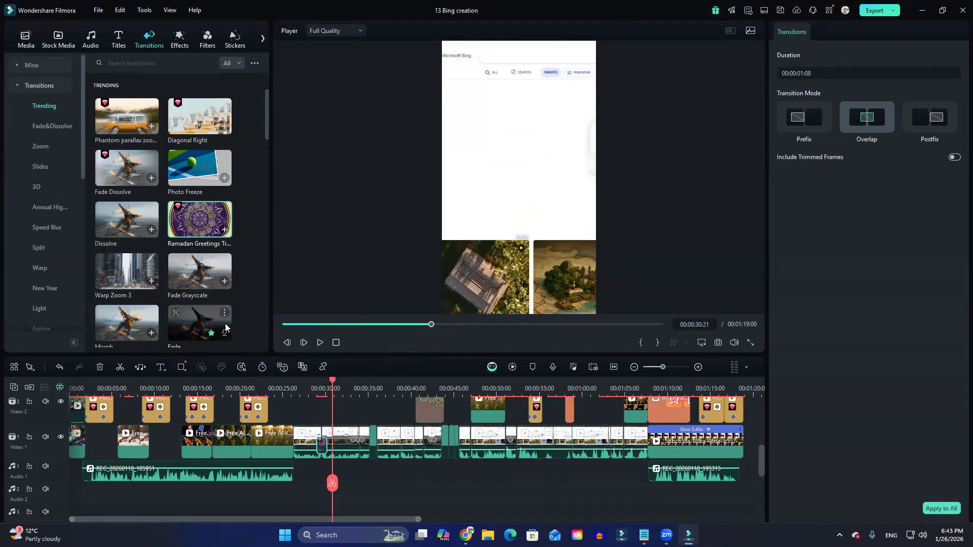
Look over the timeline's video and audio tracks and preview the Emergency track from the trending music library.
scroll(446, 478, "up", 6)
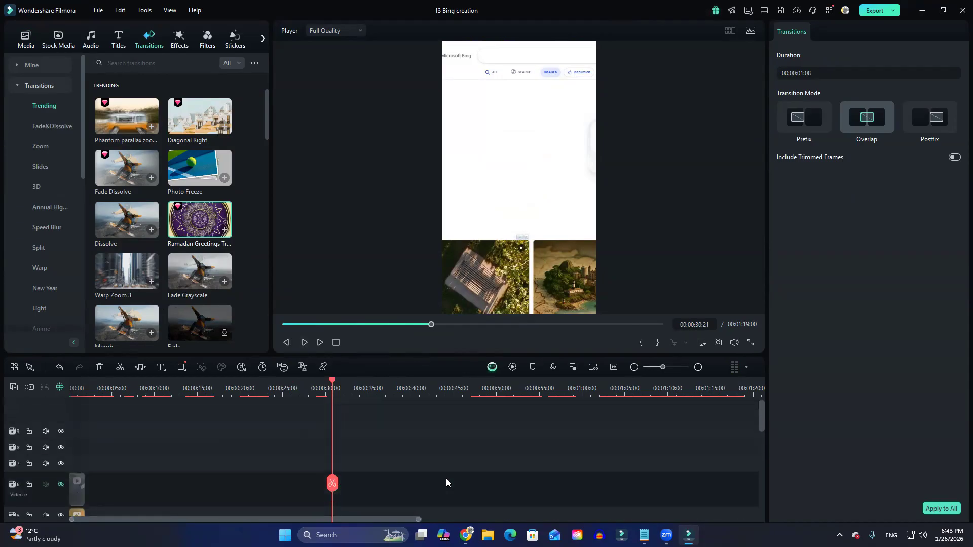
scroll(441, 481, "down", 8)
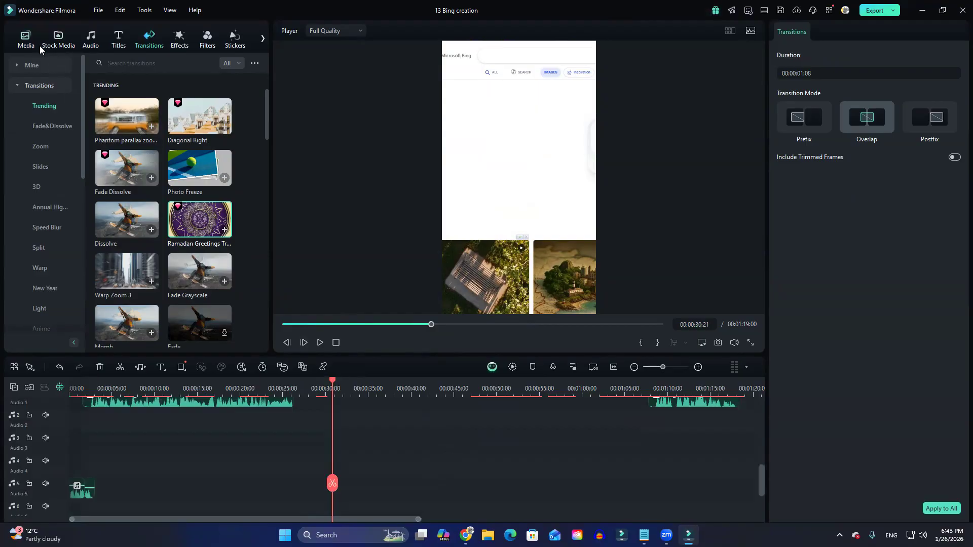
left_click(91, 37)
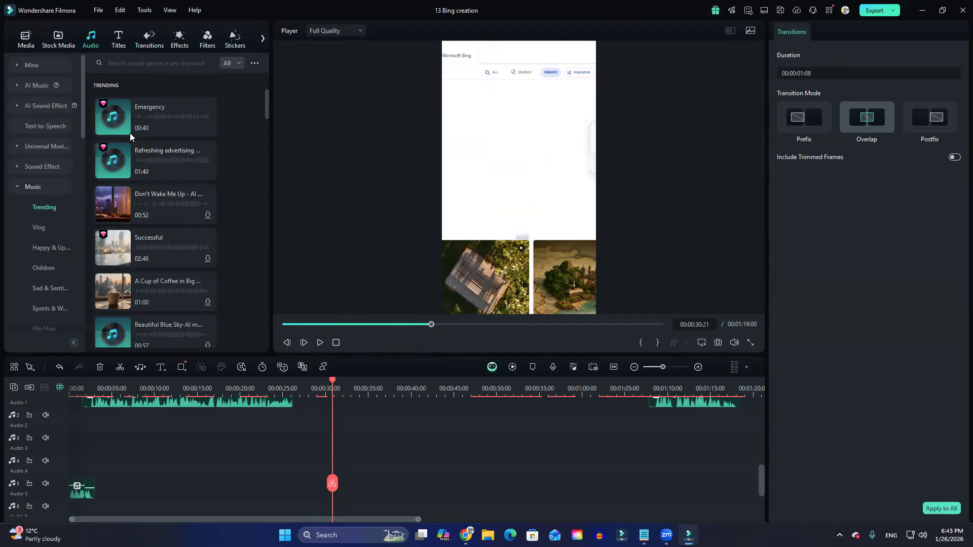
left_click(115, 121)
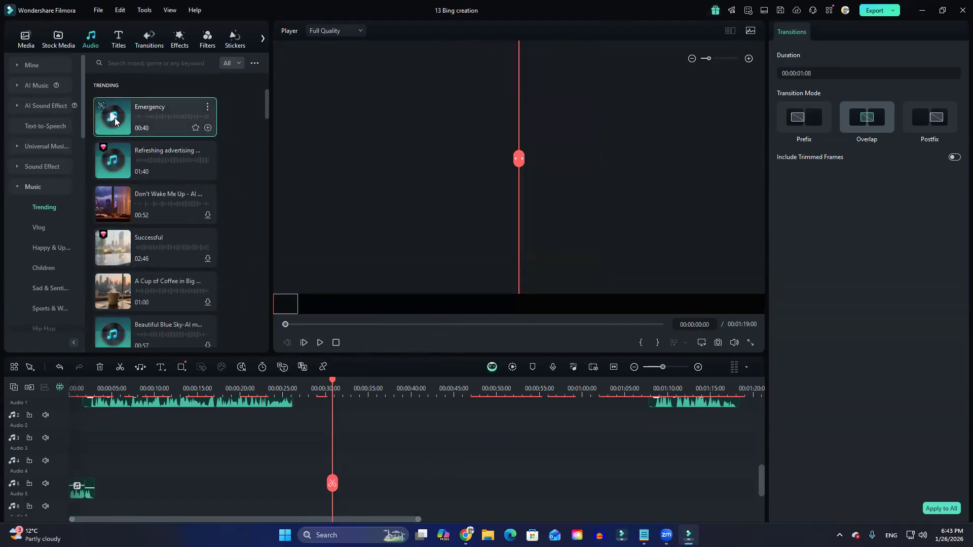
left_click(114, 117)
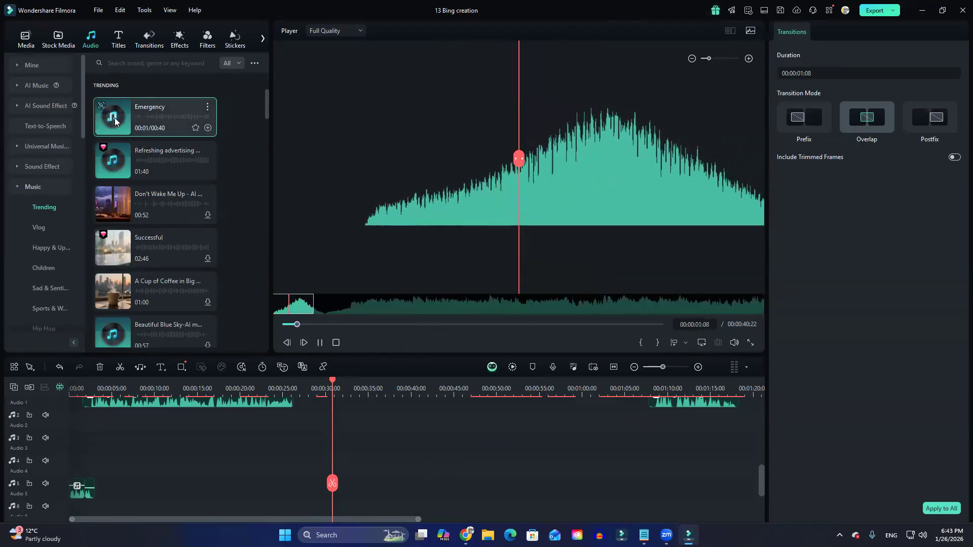
Lower the system volume while the Emergency preview plays, then pause it.
key("XF86AudioLowerVolume")
key("XF86AudioLowerVolume")
key("XF86AudioLowerVolume")
key("XF86AudioLowerVolume")
key("XF86AudioLowerVolume")
key("XF86AudioLowerVolume")
key("XF86AudioLowerVolume")
key("XF86AudioLowerVolume")
key("XF86AudioLowerVolume")
key("XF86AudioLowerVolume")
key("XF86AudioLowerVolume")
key("XF86AudioLowerVolume")
key("XF86AudioLowerVolume")
key("XF86AudioLowerVolume")
key("XF86AudioLowerVolume")
key("XF86AudioLowerVolume")
key("XF86AudioLowerVolume")
key("XF86AudioLowerVolume")
key("XF86AudioLowerVolume")
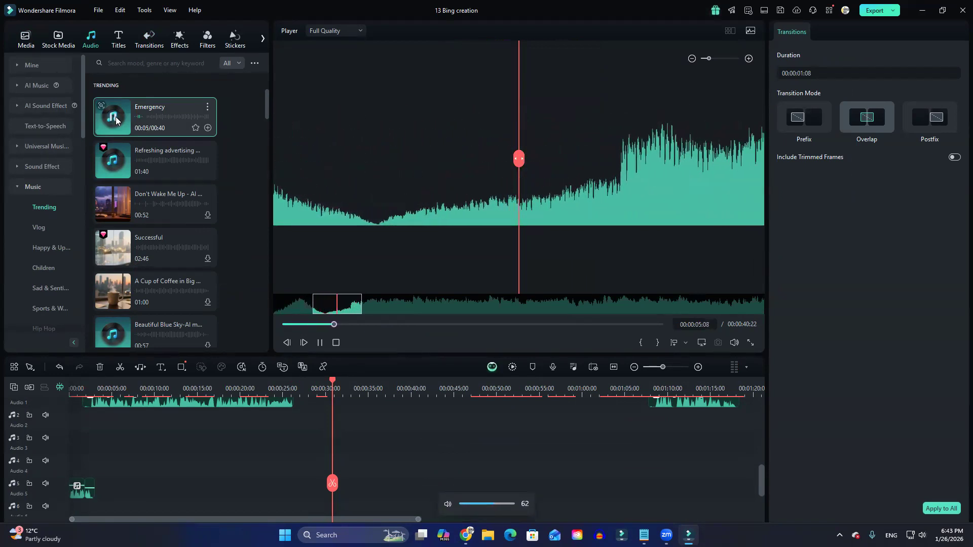
key("XF86AudioLowerVolume")
key("XF86AudioLowerVolume")
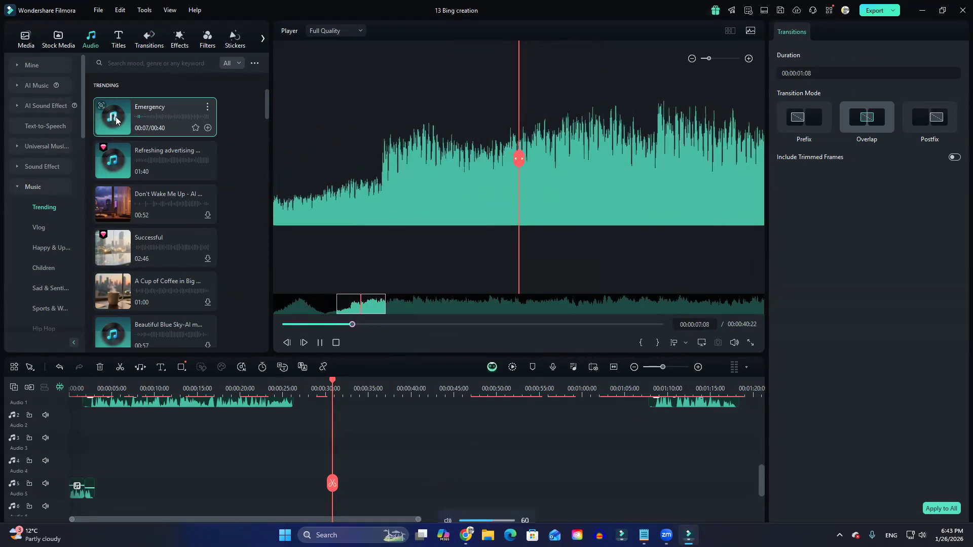
key("XF86AudioLowerVolume")
key("XF86AudioLowerVolume")
key("XF86AudioLowerVolume")
key("XF86AudioLowerVolume")
key("XF86AudioLowerVolume")
key("XF86AudioLowerVolume")
key("XF86AudioLowerVolume")
key("XF86AudioLowerVolume")
key("XF86AudioLowerVolume")
key("XF86AudioLowerVolume")
key("XF86AudioLowerVolume")
key("XF86AudioLowerVolume")
key("XF86AudioLowerVolume")
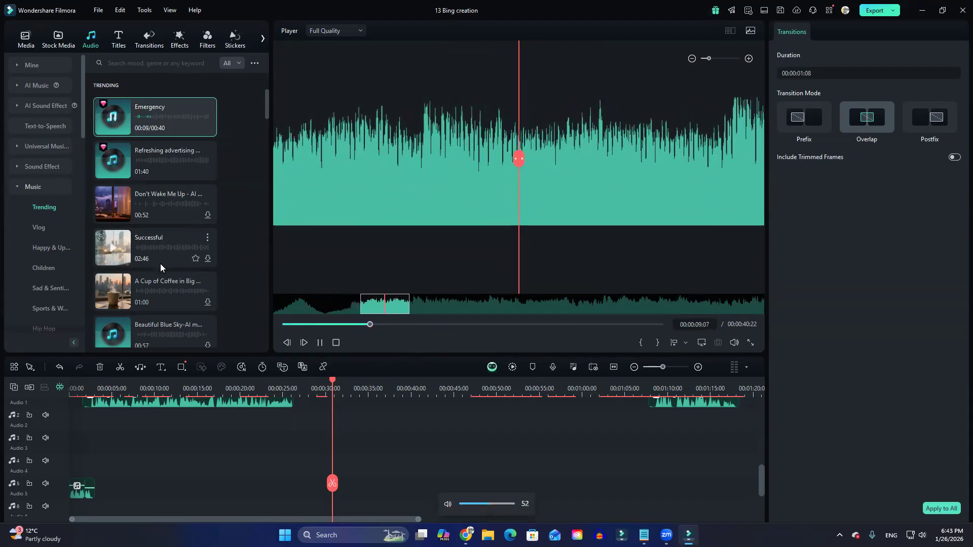
key("XF86AudioLowerVolume")
key("XF86AudioLowerVolume")
key("XF86AudioLowerVolume")
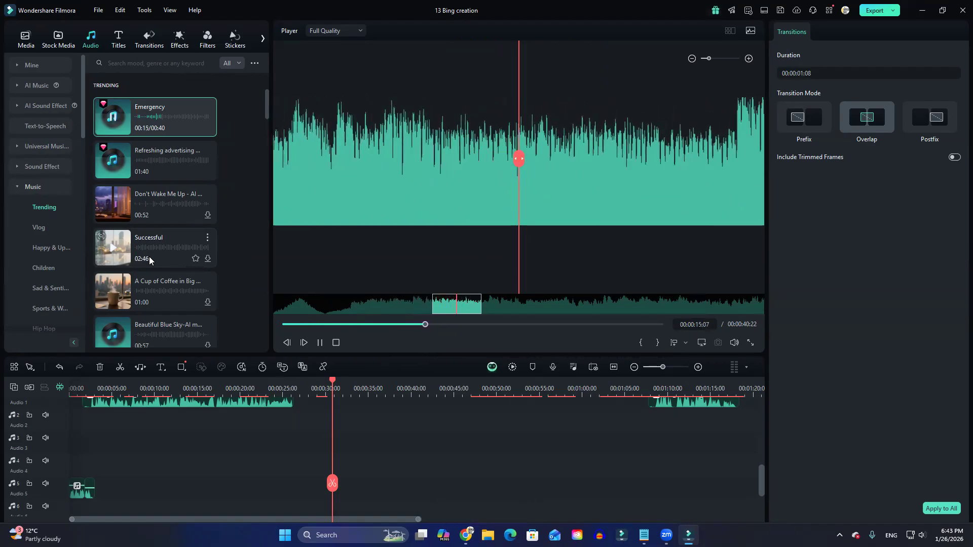
key("space")
Browse the trending music list and check the library's view and licence filter options.
scroll(149, 257, "down", 4)
scroll(142, 267, "up", 4)
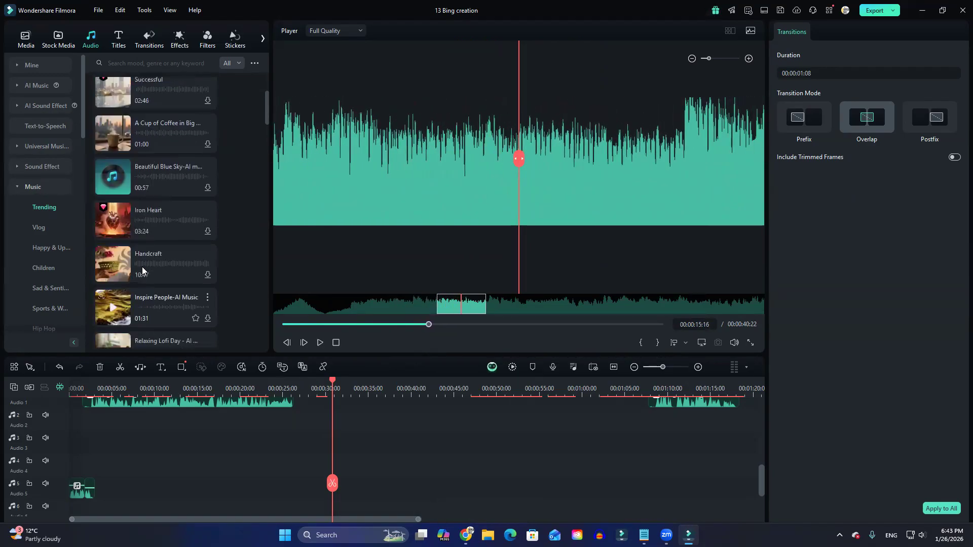
left_click(255, 64)
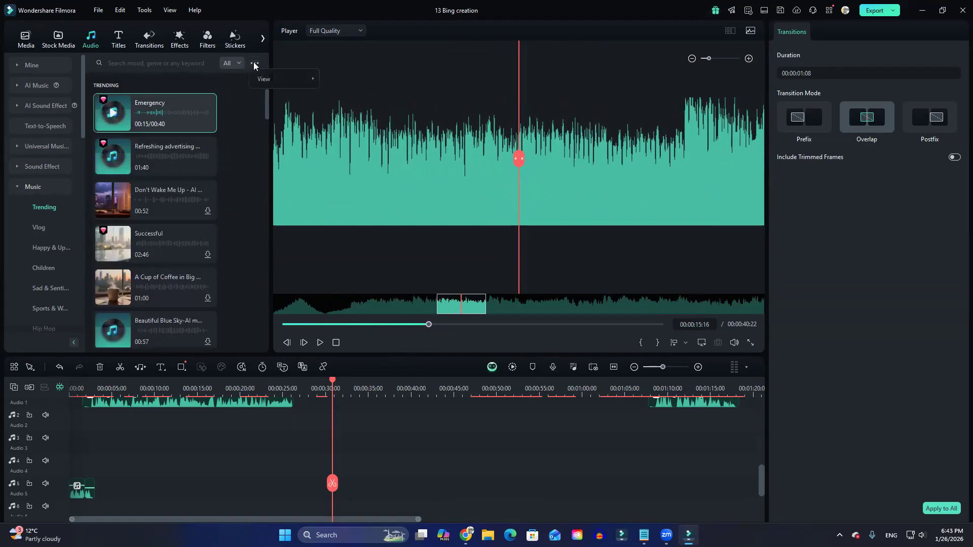
left_click(239, 63)
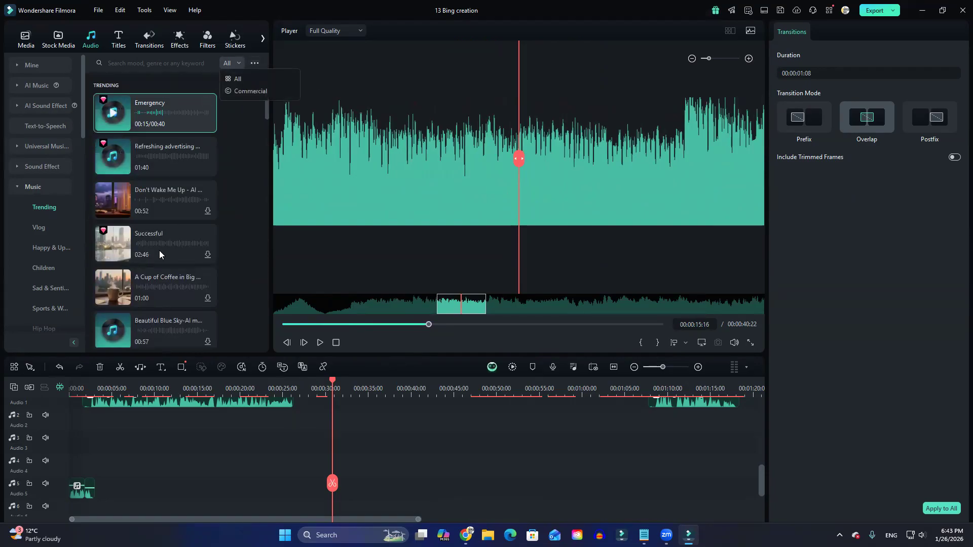
left_click(237, 236)
scroll(176, 276, "down", 6)
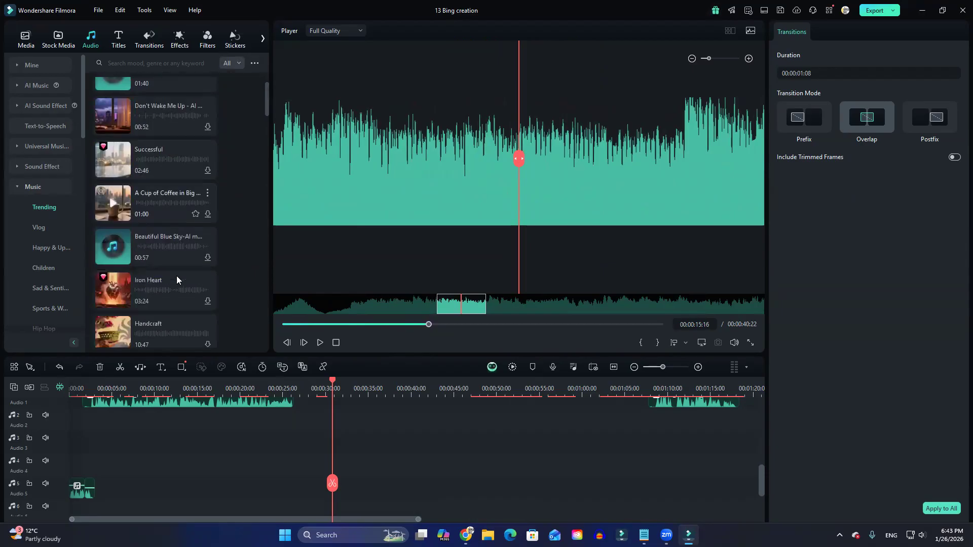
scroll(163, 293, "down", 5)
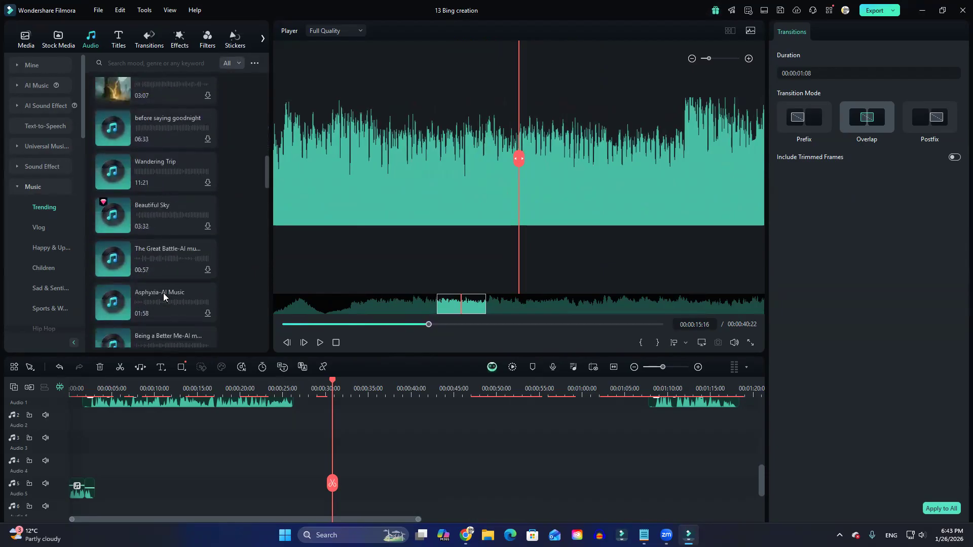
scroll(163, 293, "down", 10)
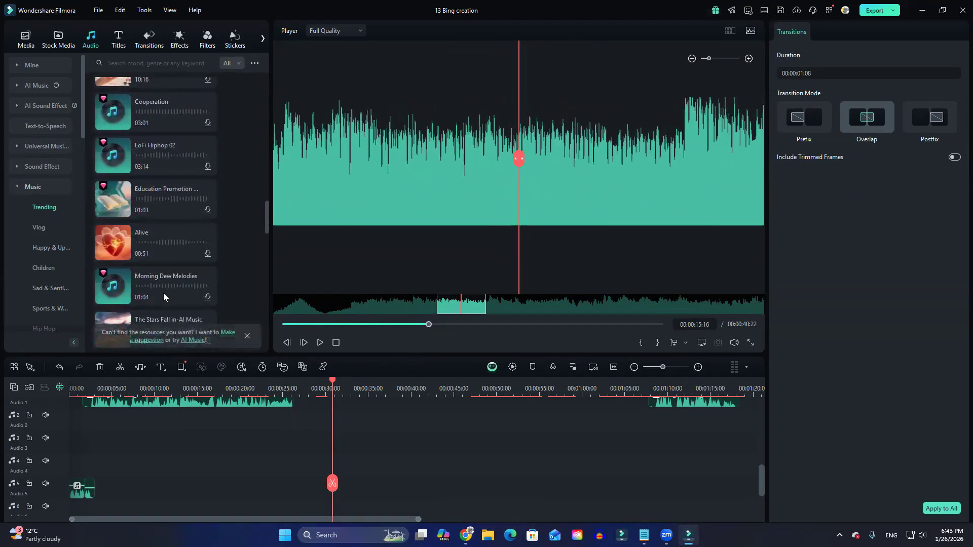
Preview the Alive, Morning Dew Melodies, The Stars Fall in, Uplifting Corporate 01 and Emotional Guitar music tracks.
left_click(115, 245)
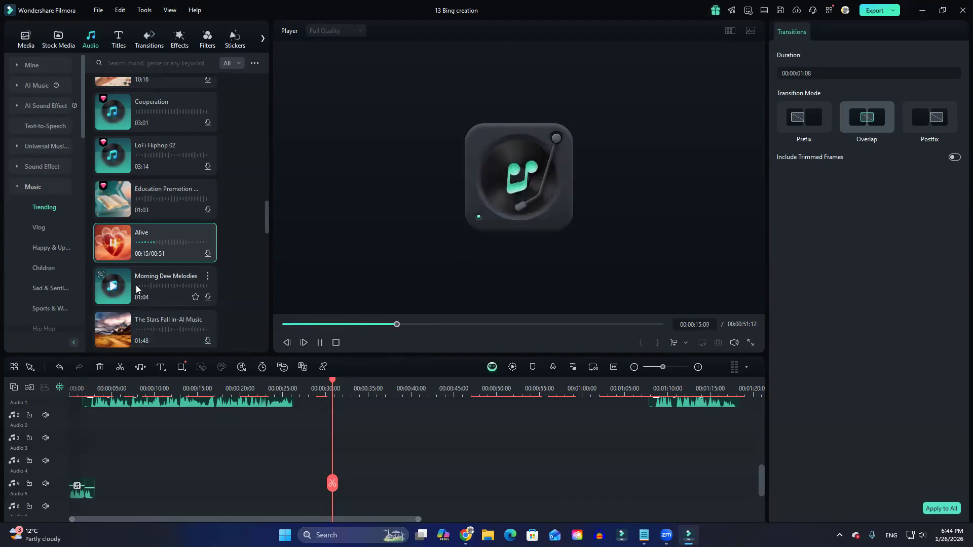
left_click(114, 288)
scroll(113, 276, "down", 2)
left_click(112, 271)
scroll(112, 271, "down", 2)
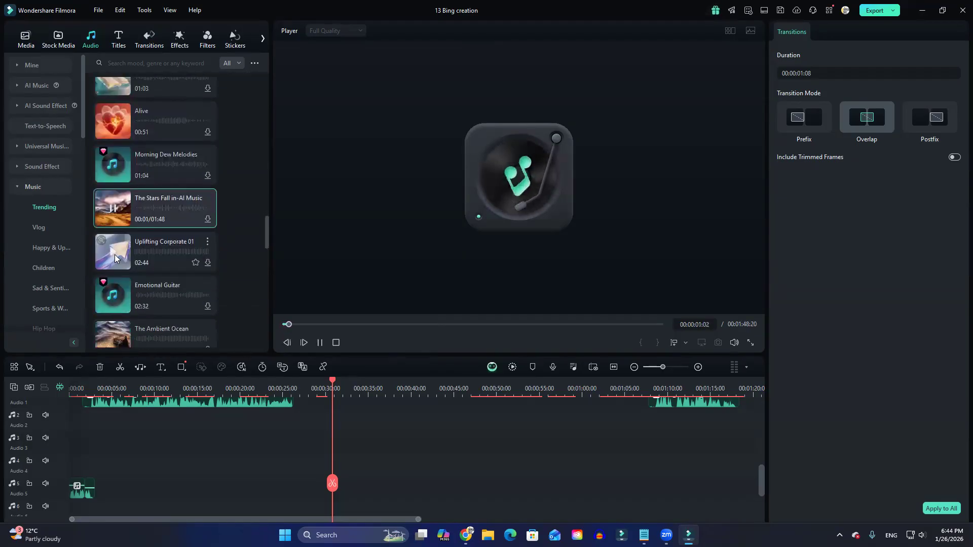
left_click(115, 259)
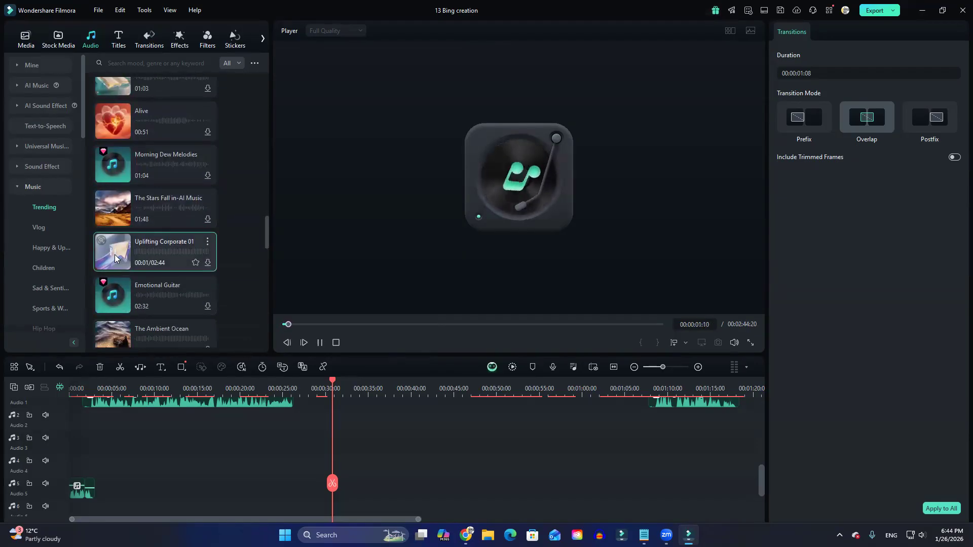
left_click(117, 297)
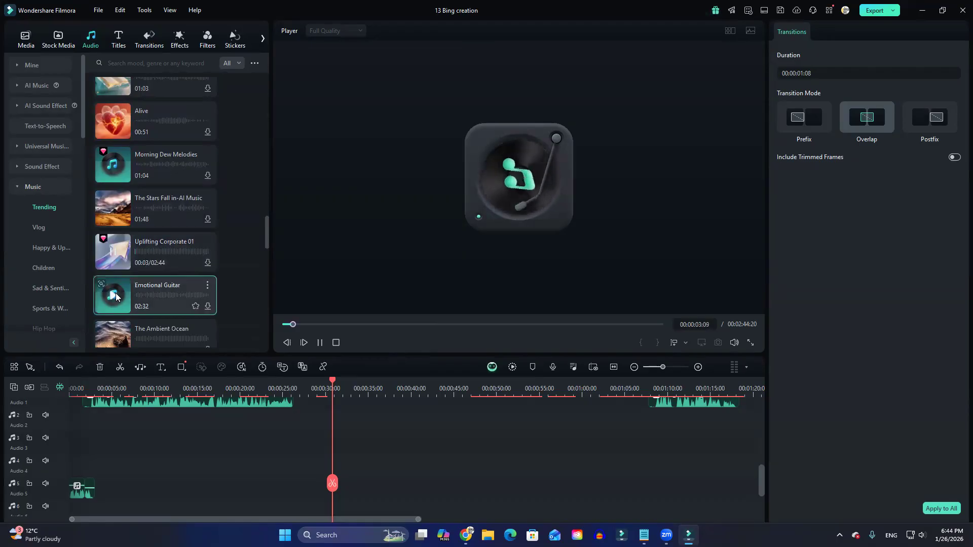
Preview the Glory of War - AI Music track from the trending music list.
scroll(117, 298, "down", 2)
scroll(115, 203, "down", 2)
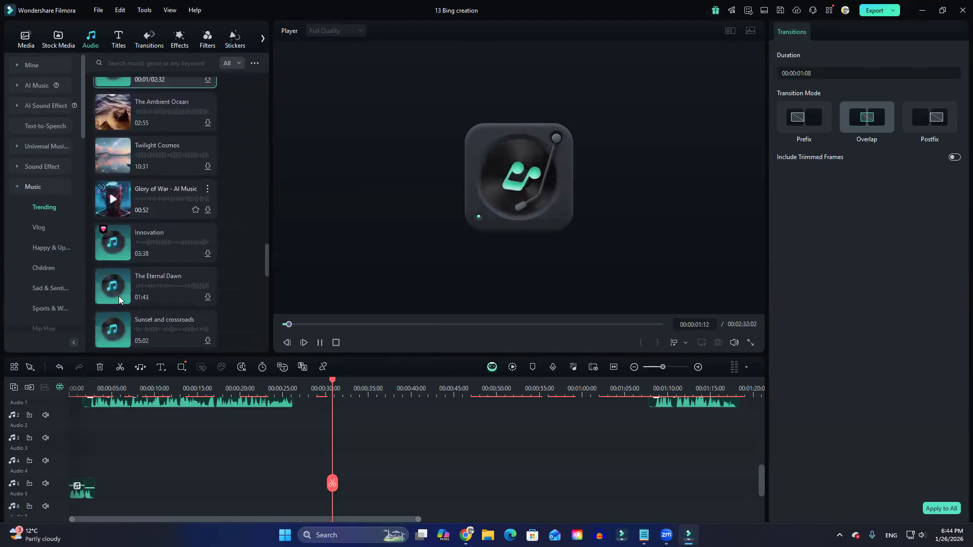
left_click(116, 184)
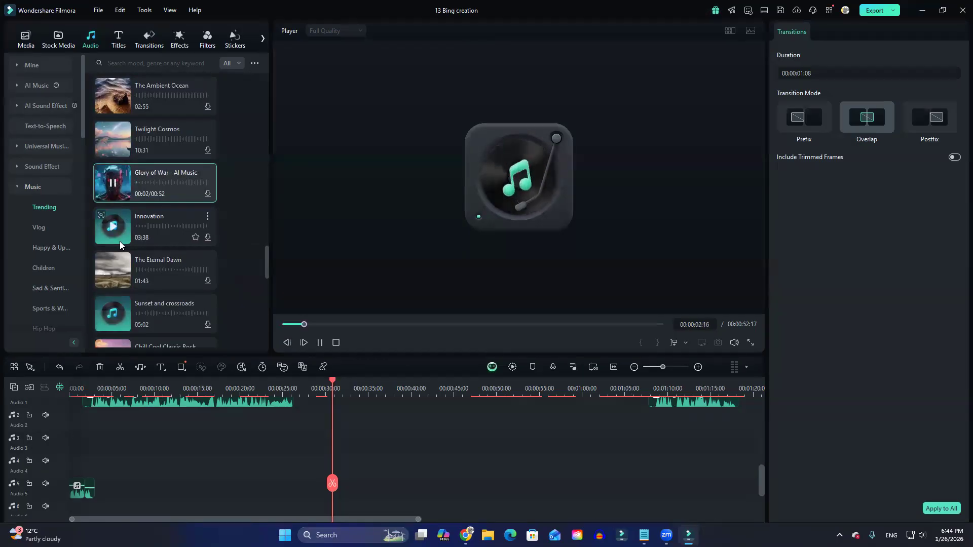
scroll(123, 248, "down", 3)
scroll(126, 286, "down", 5)
scroll(152, 228, "up", 5)
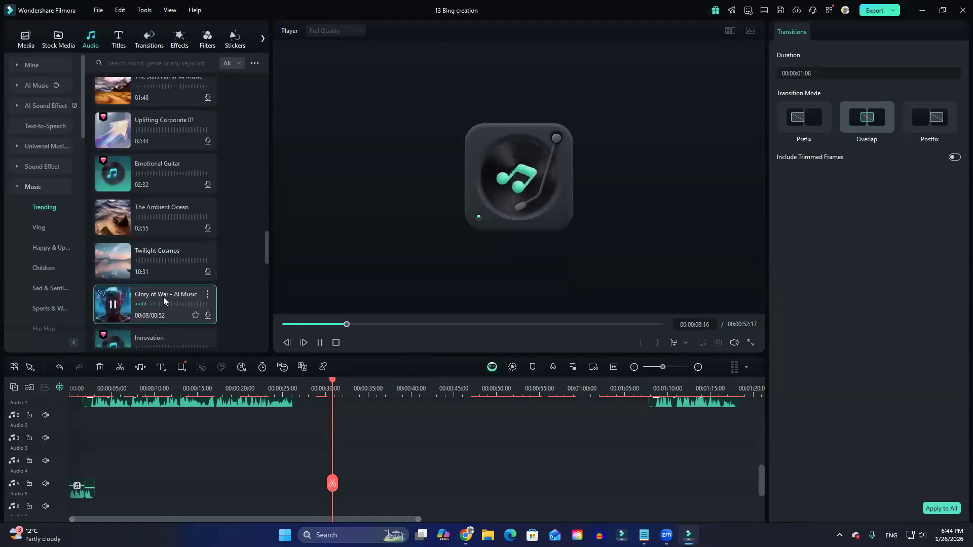
Add Glory of War - AI Music to the Audio 3 track, starting at about 27 seconds.
scroll(163, 301, "down", 1)
left_click_drag(163, 256, 298, 452)
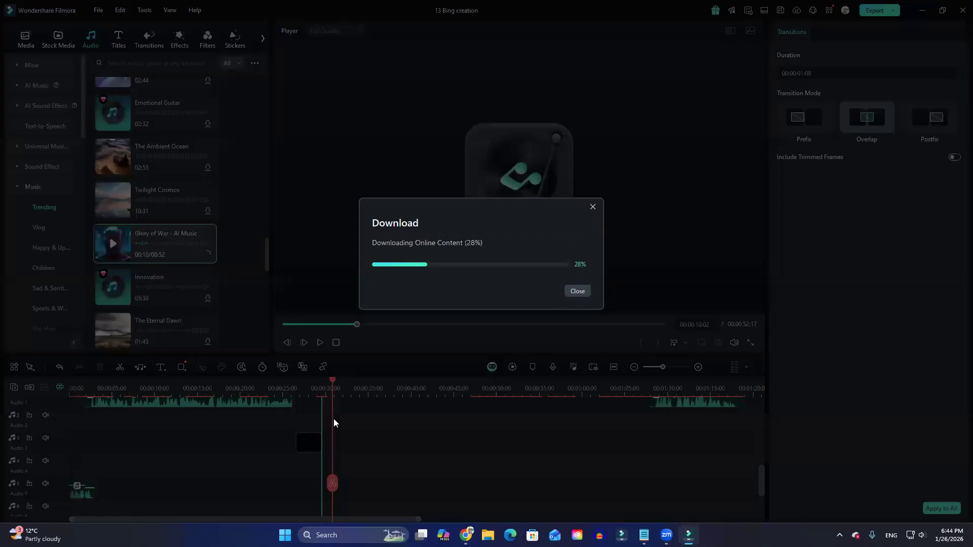
scroll(361, 459, "down", 2)
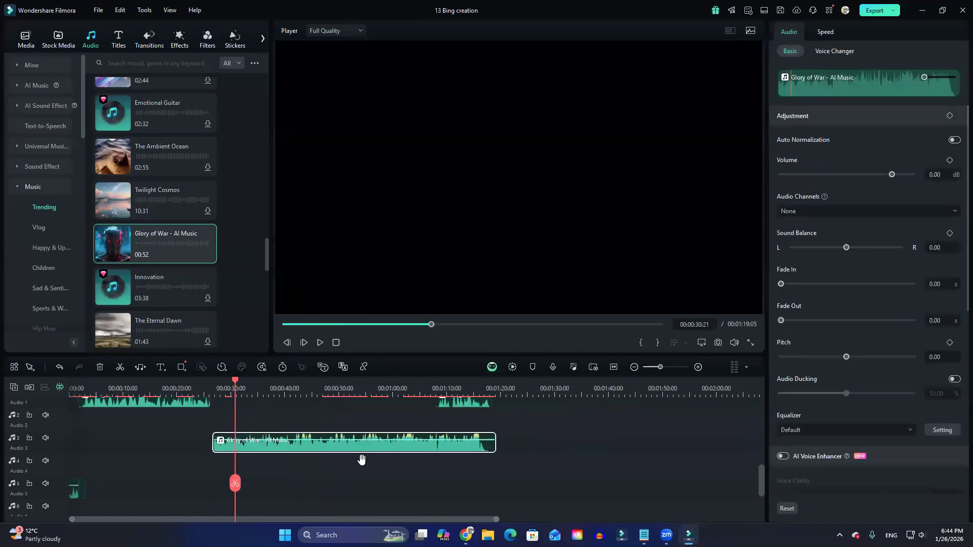
scroll(355, 463, "up", 6)
scroll(342, 473, "down", 4)
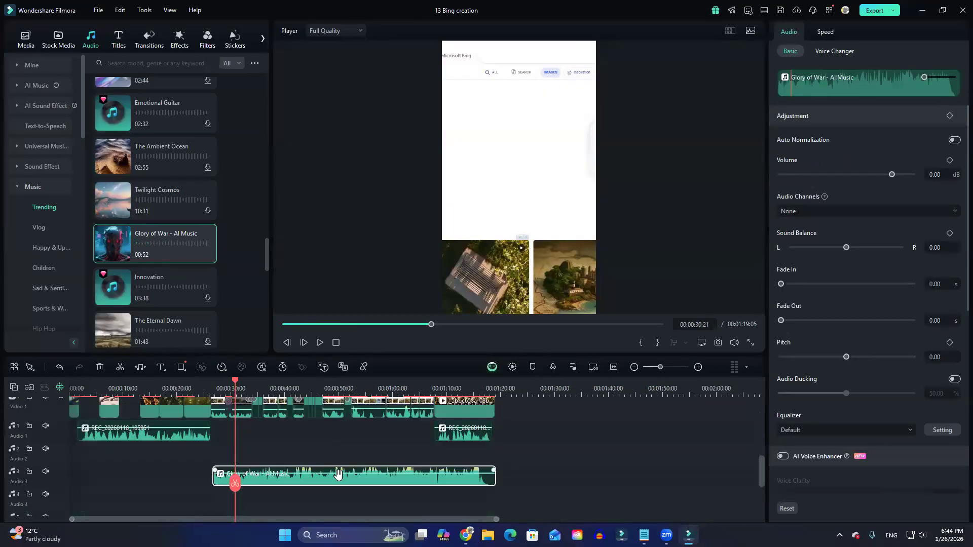
Move the Glory of War - AI Music clip to the start of the Audio 2 track.
scroll(325, 487, "up", 2)
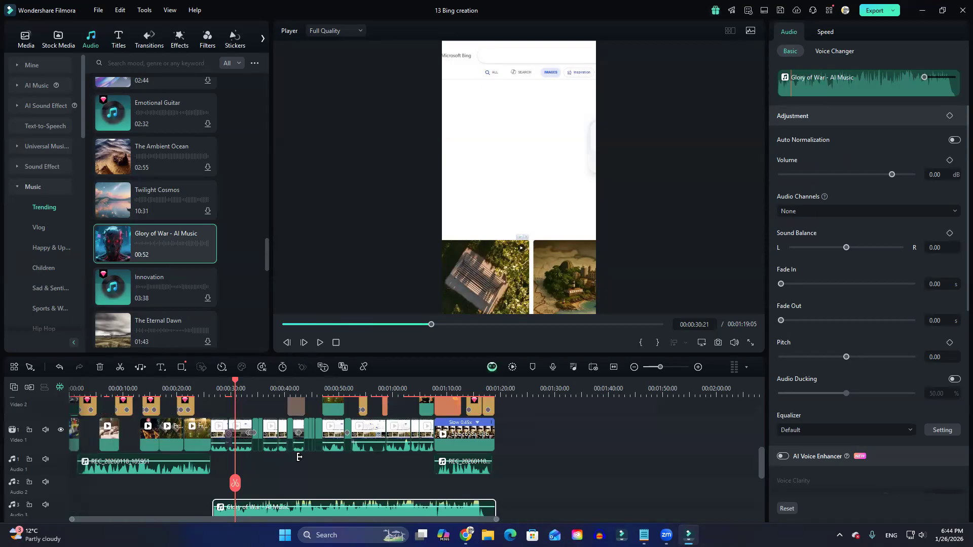
scroll(365, 467, "down", 1)
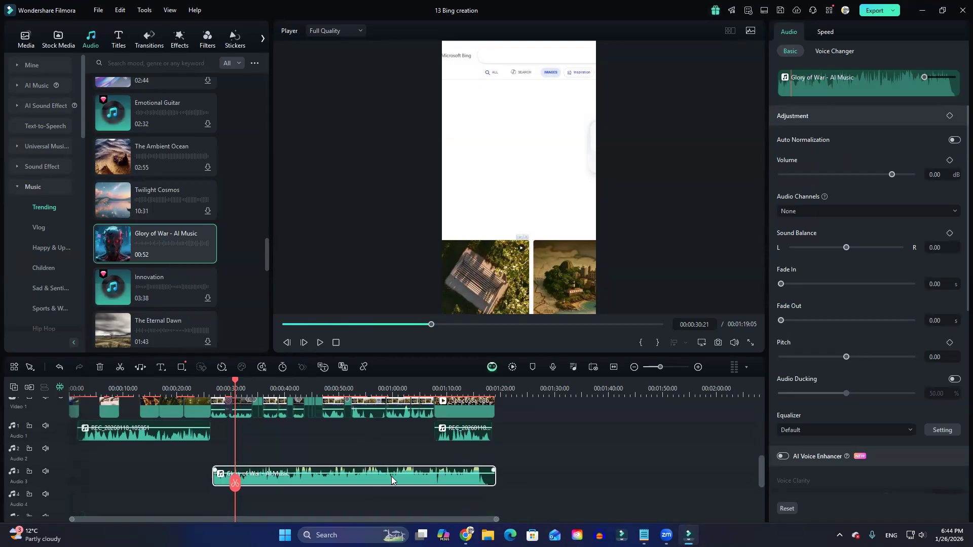
scroll(265, 486, "down", 2)
left_click_drag(265, 485, 88, 459)
left_click_drag(202, 483, 73, 486)
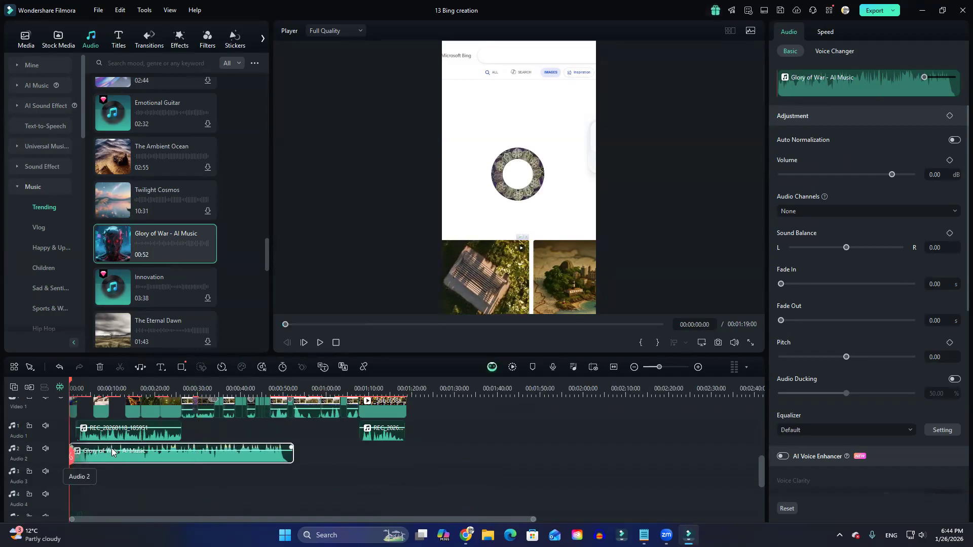
Lower the Glory of War music clip's volume to -8.25 dB while listening to the playback.
left_click_drag(112, 451, 113, 453)
key("space")
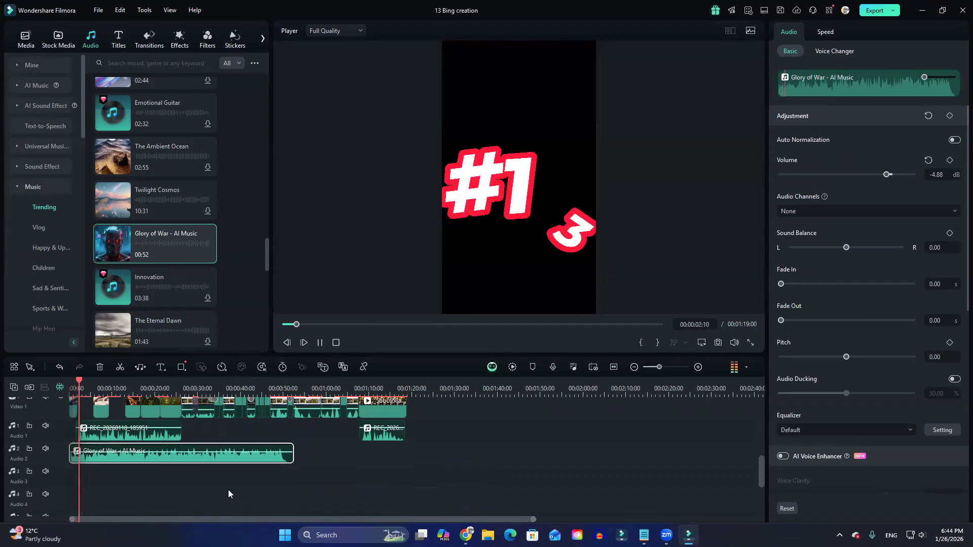
left_click_drag(197, 450, 197, 454)
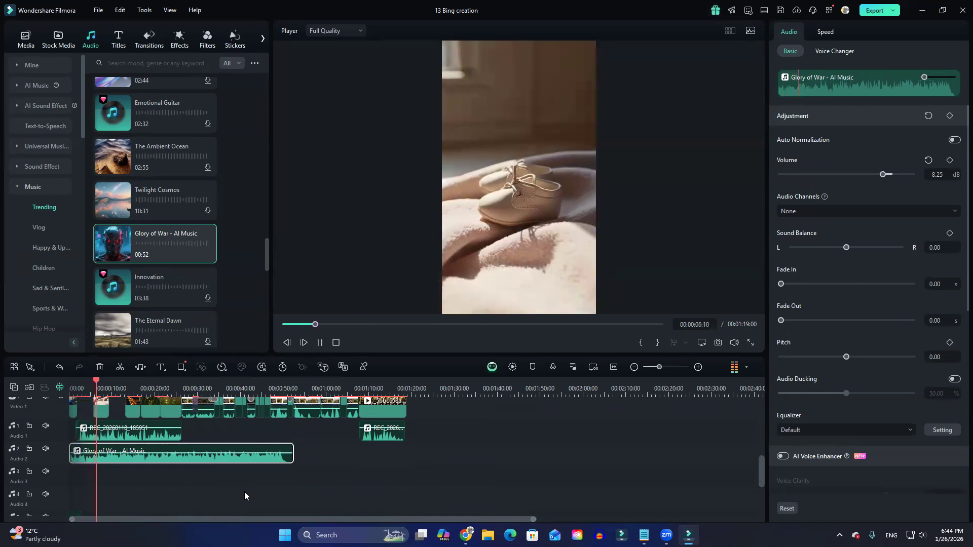
key("space")
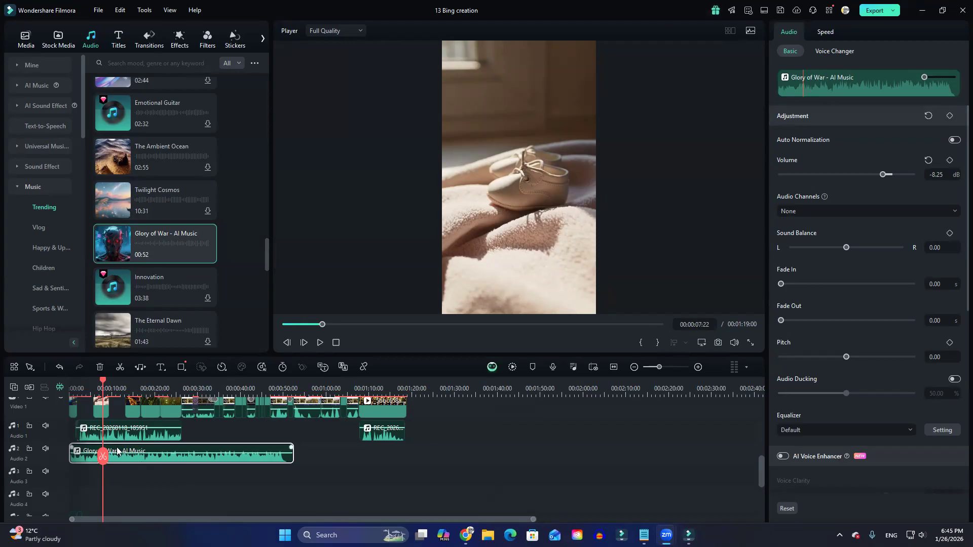
Try stretching the Glory of War clip with Audio Stretch so that it ends at about 00:01:22:24.
key("XF86AudioRaiseVolume")
key("XF86AudioRaiseVolume")
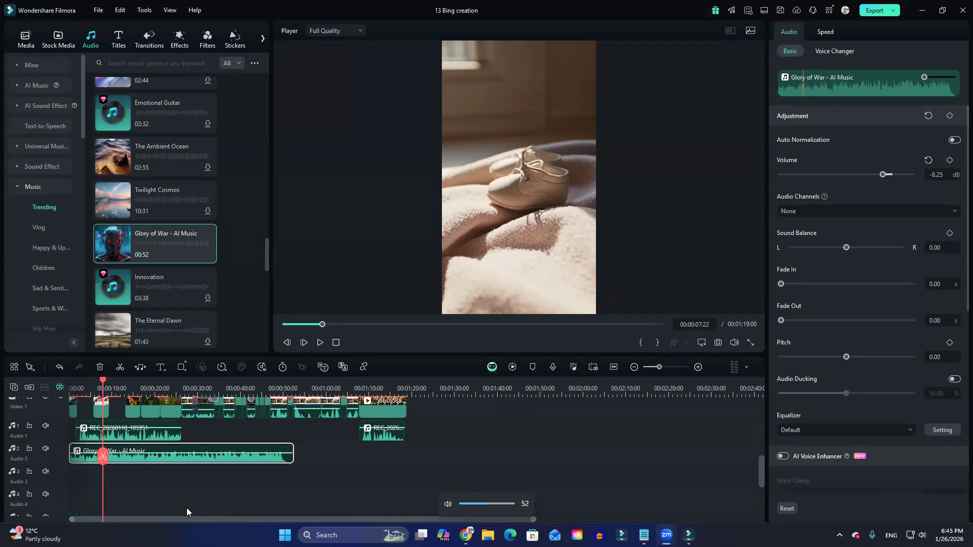
left_click(98, 386)
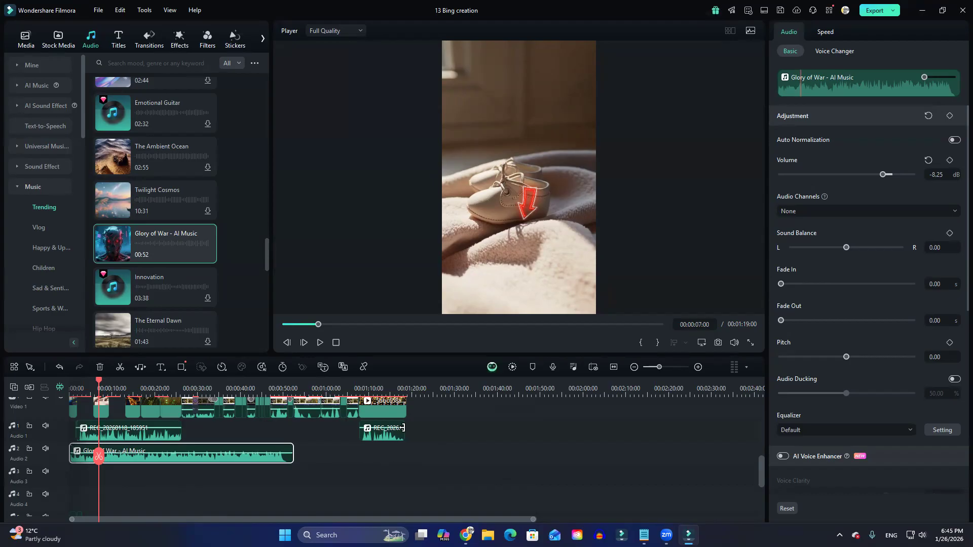
left_click(141, 367)
left_click(300, 464)
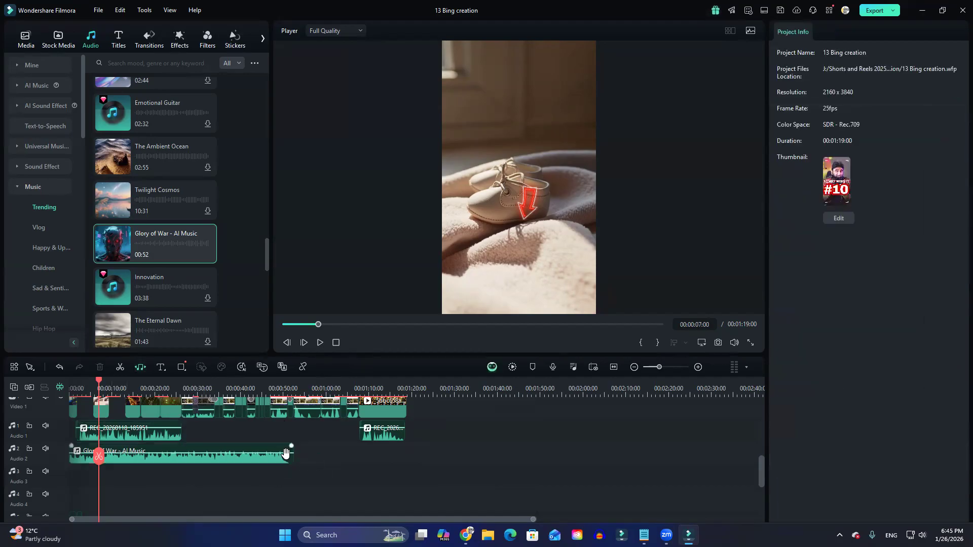
left_click_drag(293, 455, 424, 462)
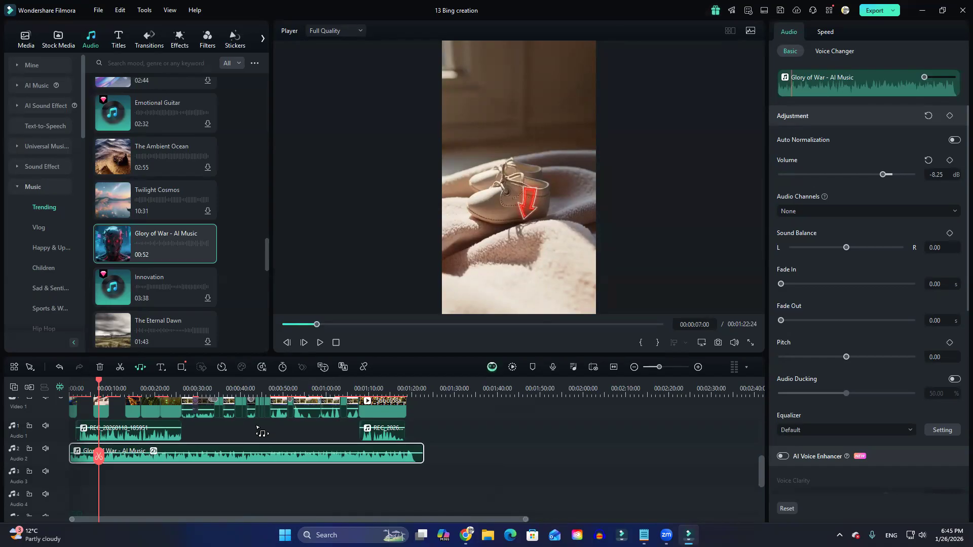
left_click_drag(260, 432, 278, 462)
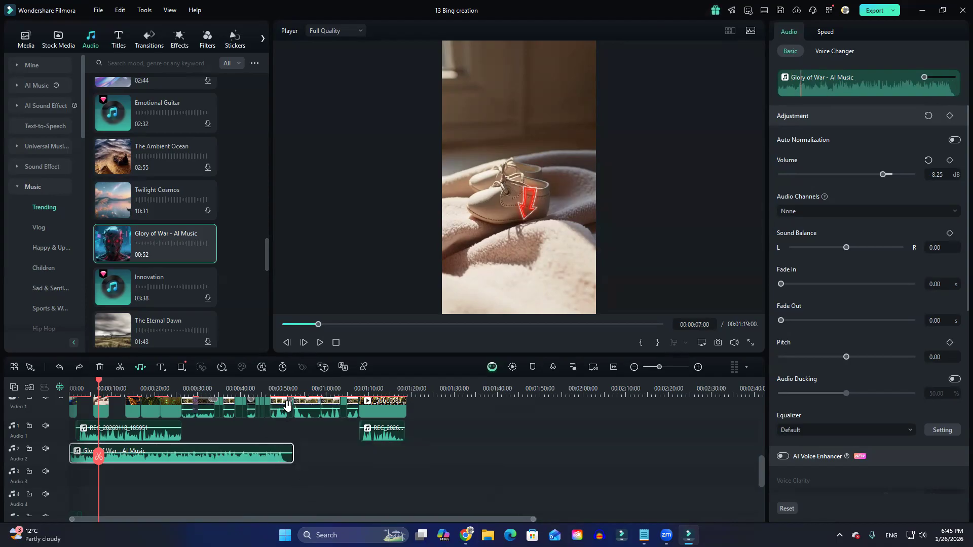
Play the unstretched music clip from about 45 to 51 seconds with the system volume reduced to 30.
left_click(261, 389)
key("space")
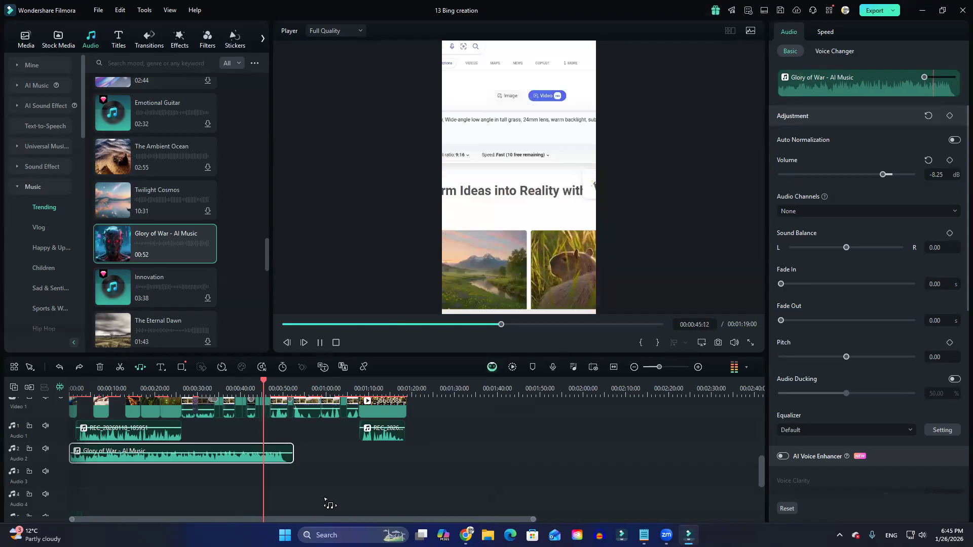
key("XF86AudioLowerVolume")
key("XF86AudioLowerVolume")
key("XF86AudioLowerVolume")
key("XF86AudioLowerVolume")
key("XF86AudioLowerVolume")
key("XF86AudioLowerVolume")
key("XF86AudioLowerVolume")
key("XF86AudioLowerVolume")
key("XF86AudioLowerVolume")
key("XF86AudioLowerVolume")
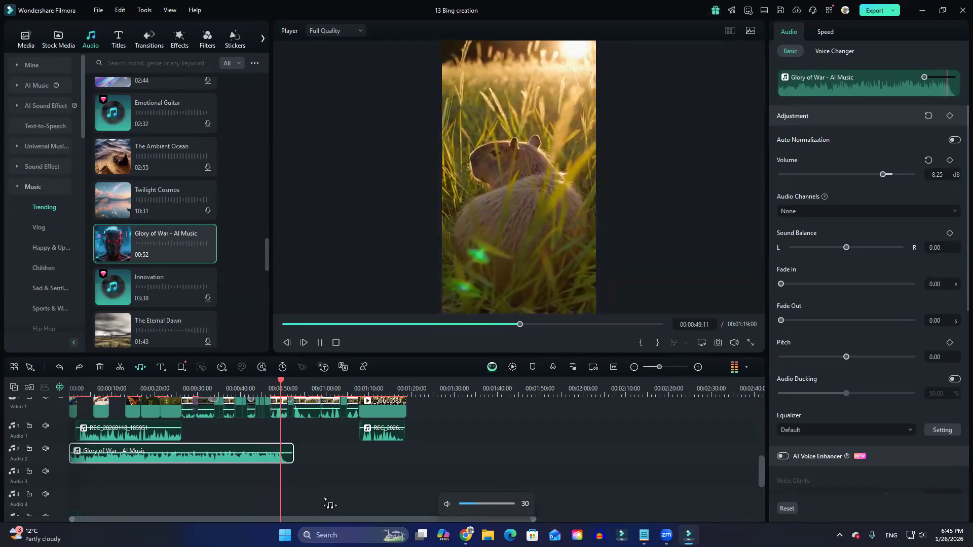
key("space")
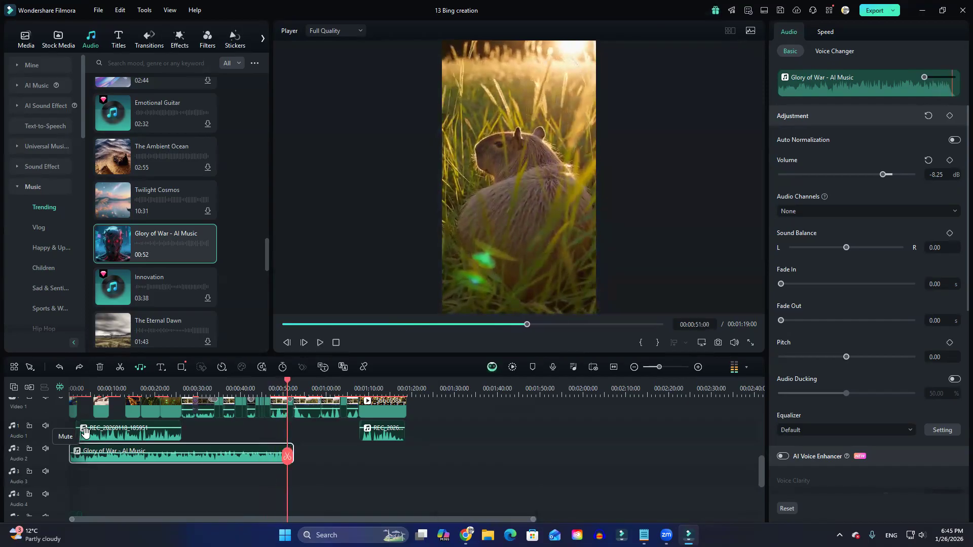
Mute the Audio 1 and Video 1 tracks so that only the music track plays.
scroll(66, 436, "up", 1)
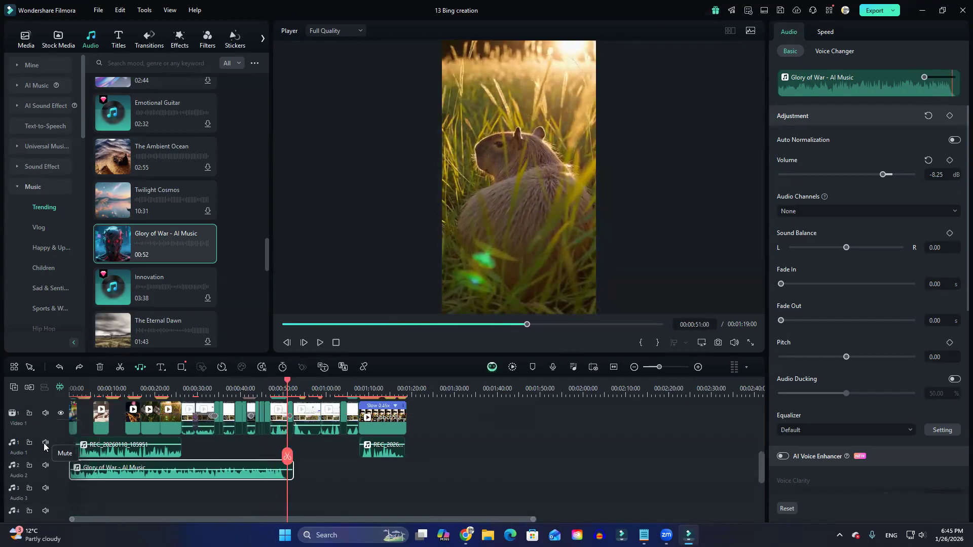
left_click(45, 443)
left_click(45, 413)
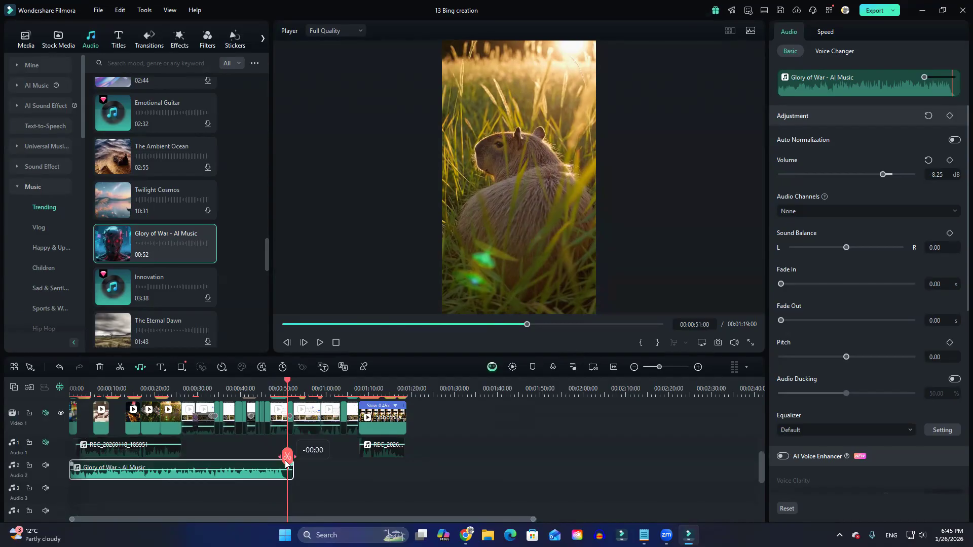
Listen to the music clip's original ending on its own, from about 50 seconds onwards.
left_click_drag(285, 462, 267, 461)
key("space")
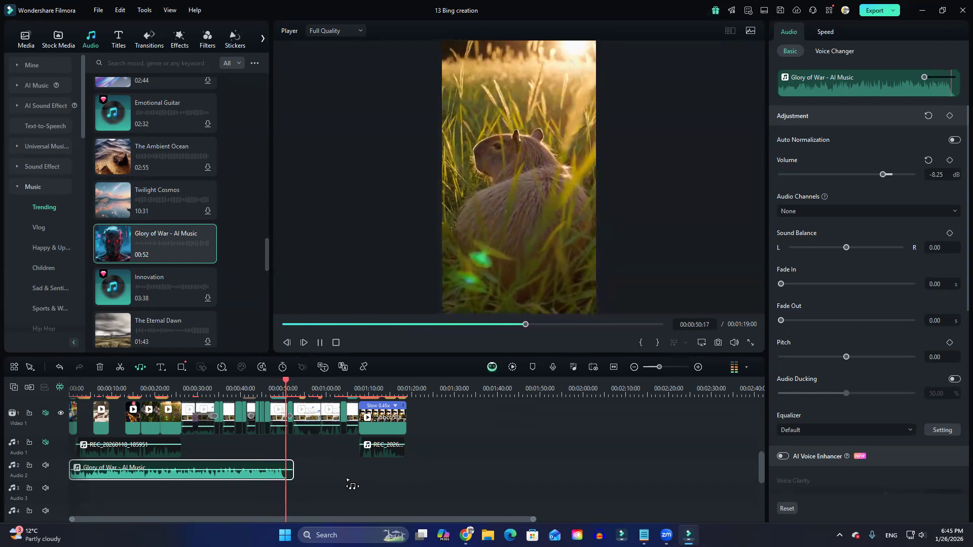
key("space")
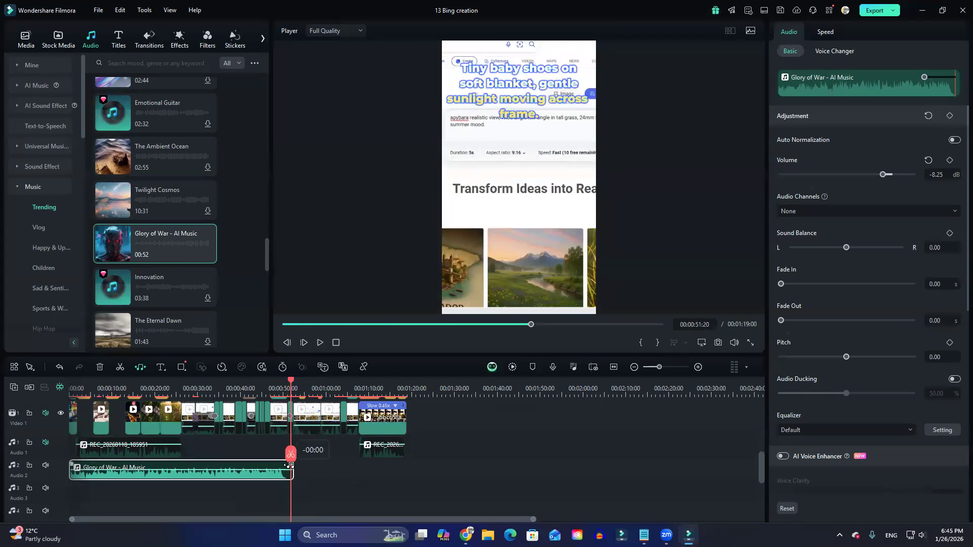
left_click_drag(293, 456, 285, 456)
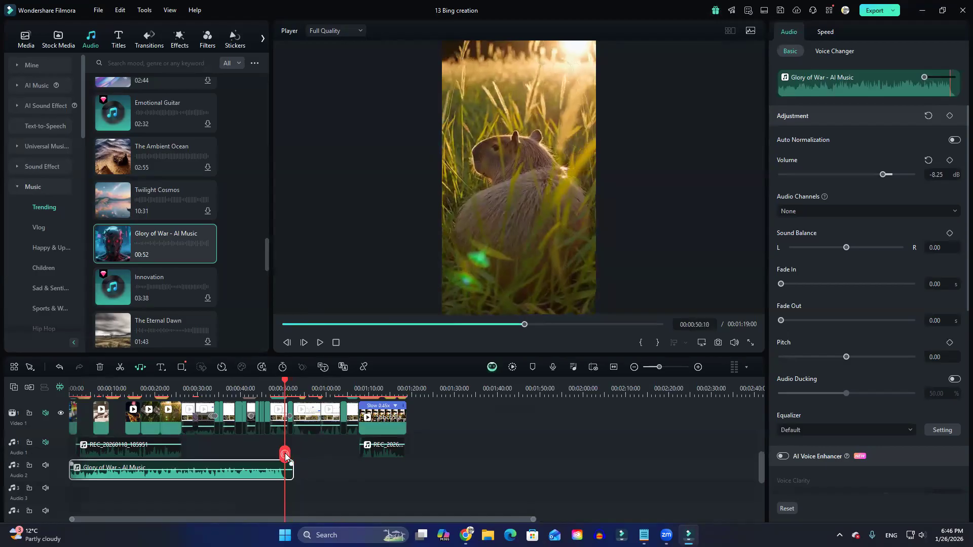
Stretch the Glory of War clip with Audio Stretch to end at 00:01:21:13 and play it from about 45 seconds.
left_click_drag(295, 474, 418, 485)
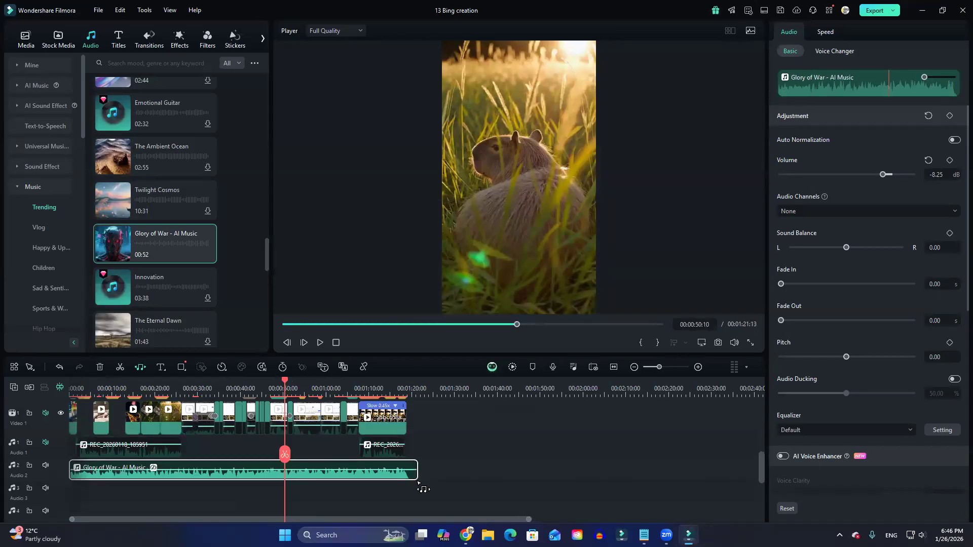
left_click_drag(285, 456, 263, 454)
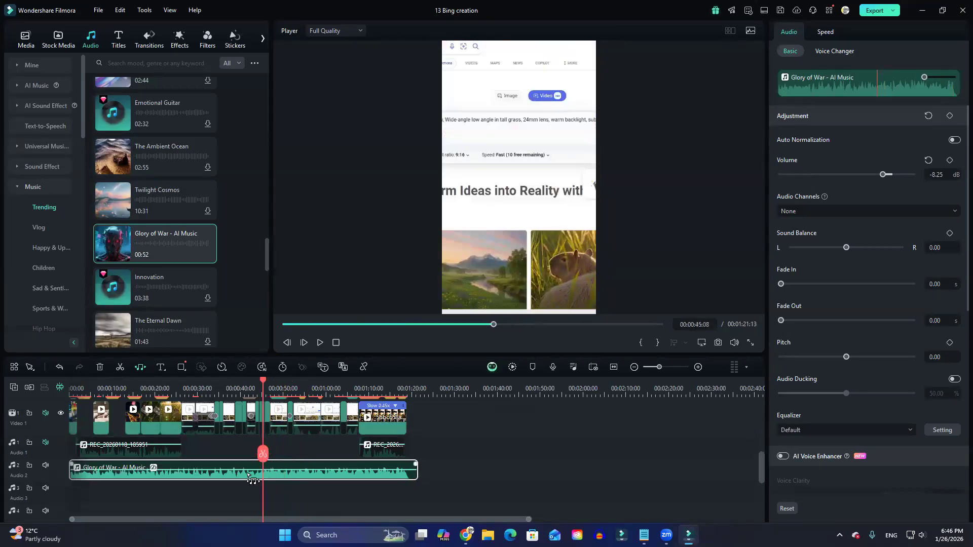
key("space")
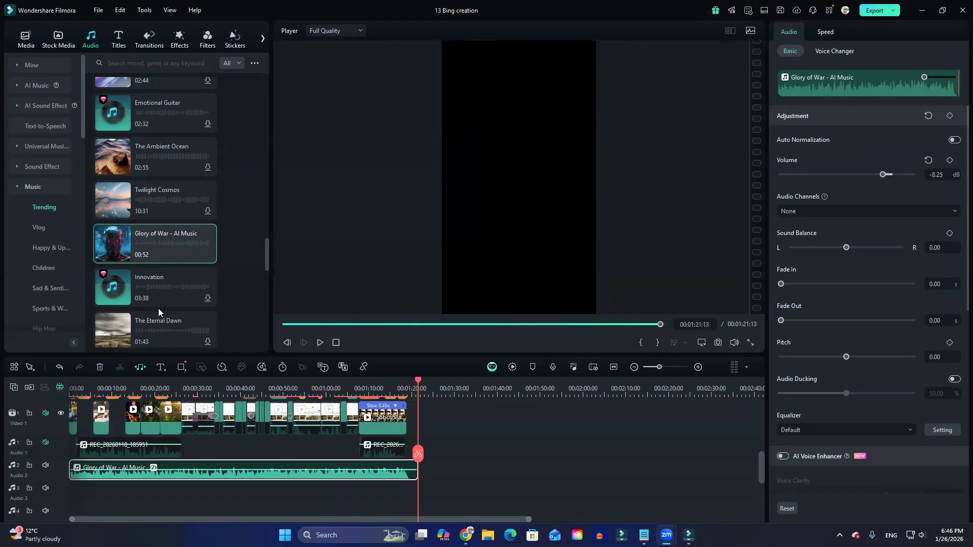
Shorten the Glory of War clip to about 10 seconds with Audio Stretch and play it from the start.
key("XF86AudioRaiseVolume")
left_click_drag(417, 473, 111, 477)
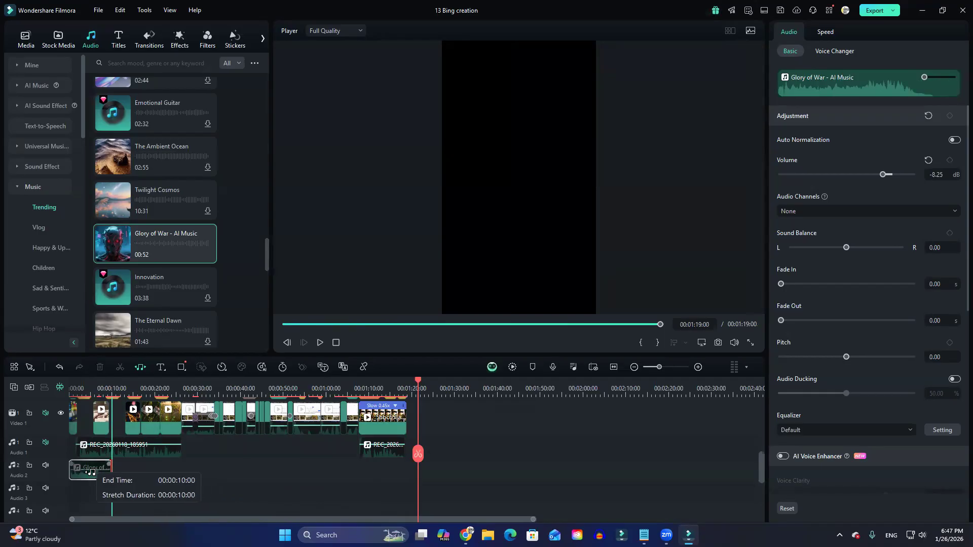
left_click(74, 388)
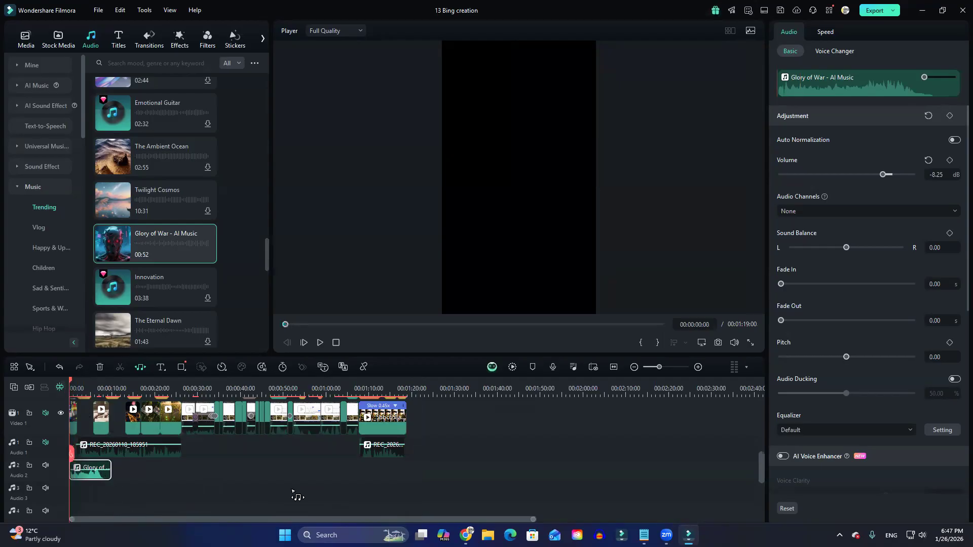
key("space")
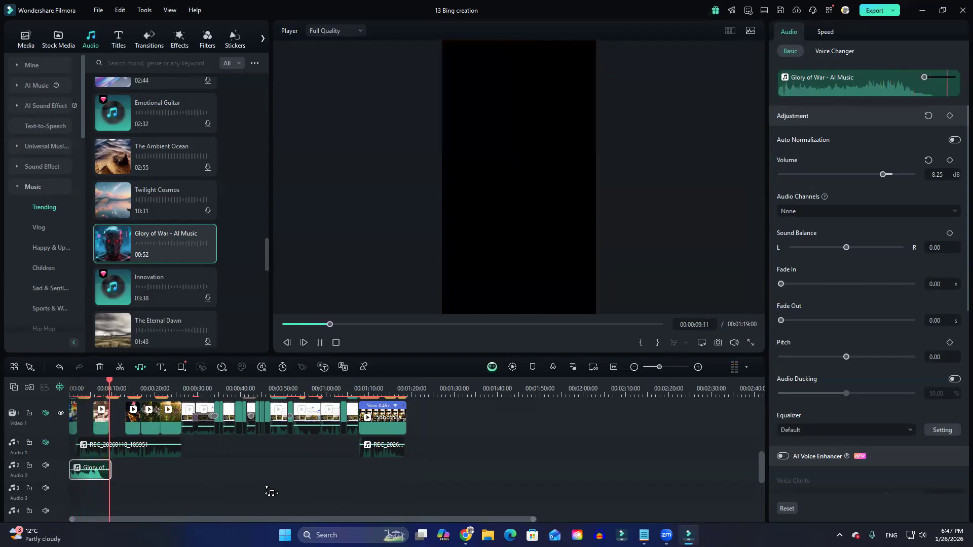
key("space")
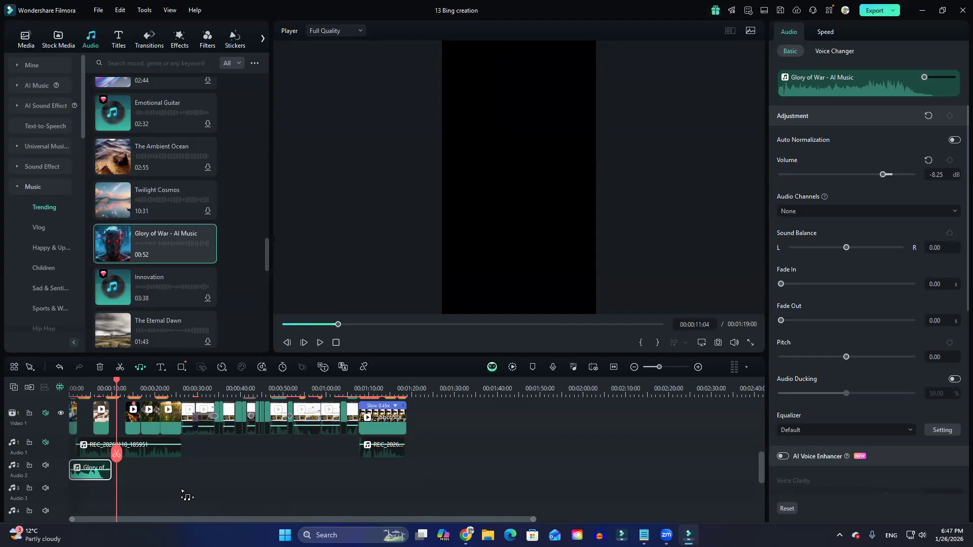
Draw a wide arrow shape below the baby shoes in the frame at 00:00:07:14.
left_click(181, 369)
left_click(112, 385)
left_click(74, 382)
scroll(322, 509, "up", 2)
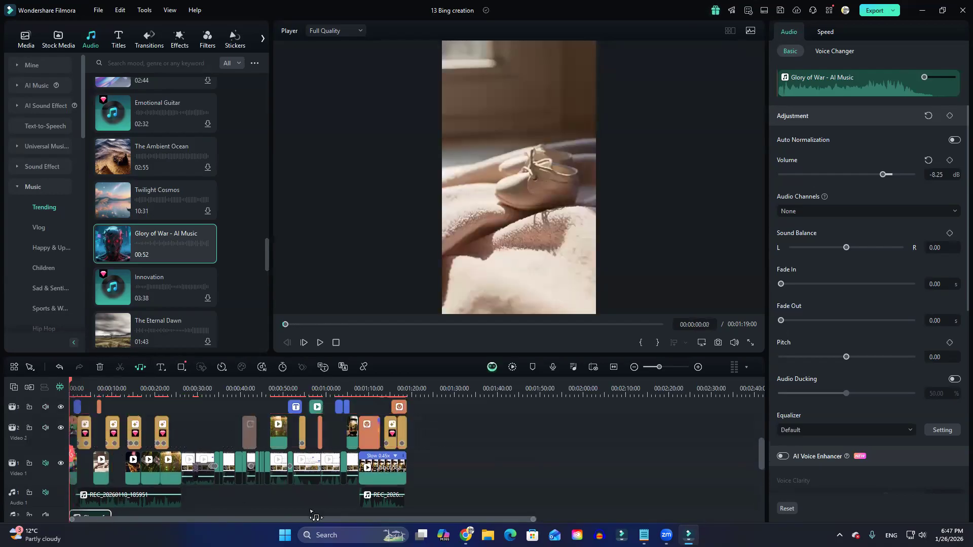
left_click_drag(74, 384, 102, 385)
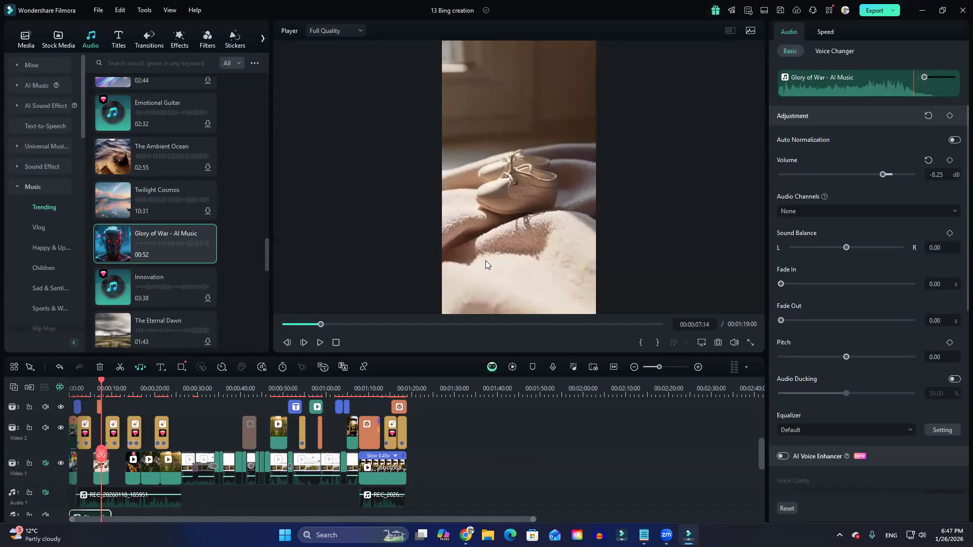
left_click(181, 368)
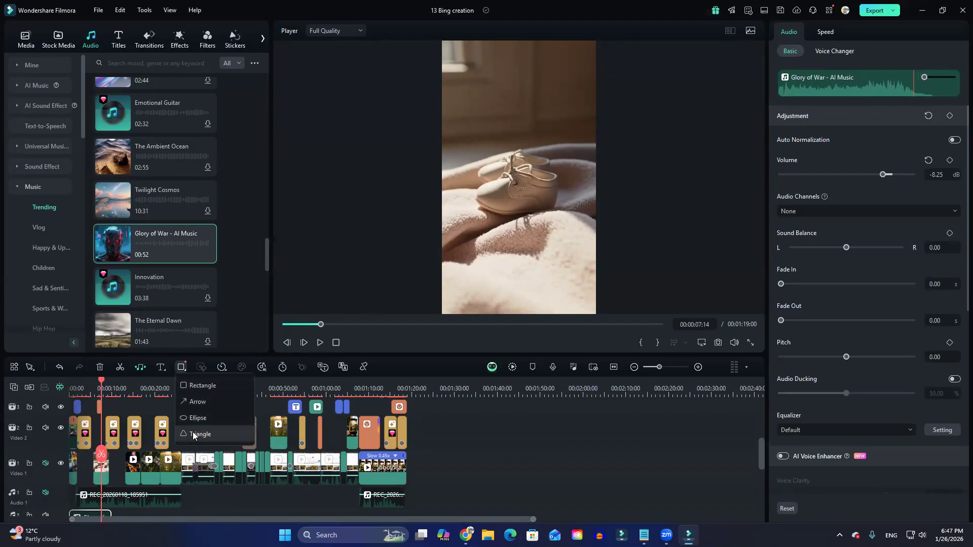
left_click(197, 401)
mouse_move(473, 276)
left_mouse_down()
mouse_move(524, 206)
mouse_move(577, 222)
left_mouse_up()
Rotate the arrow to -56.46° and place it at X -360.14, Y -1034.67, pointing at the baby shoes.
left_click_drag(551, 252, 540, 238)
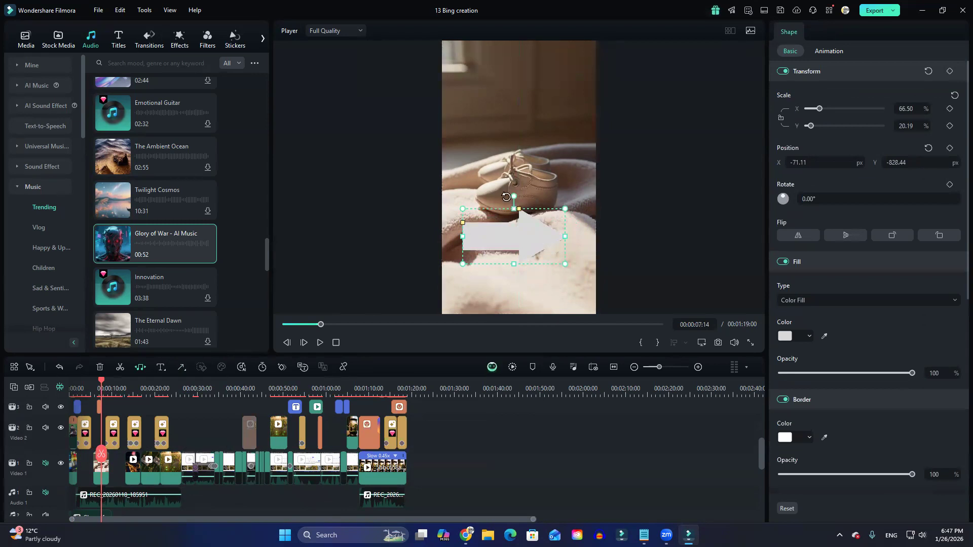
left_click_drag(514, 196, 480, 214)
left_click_drag(527, 234, 507, 249)
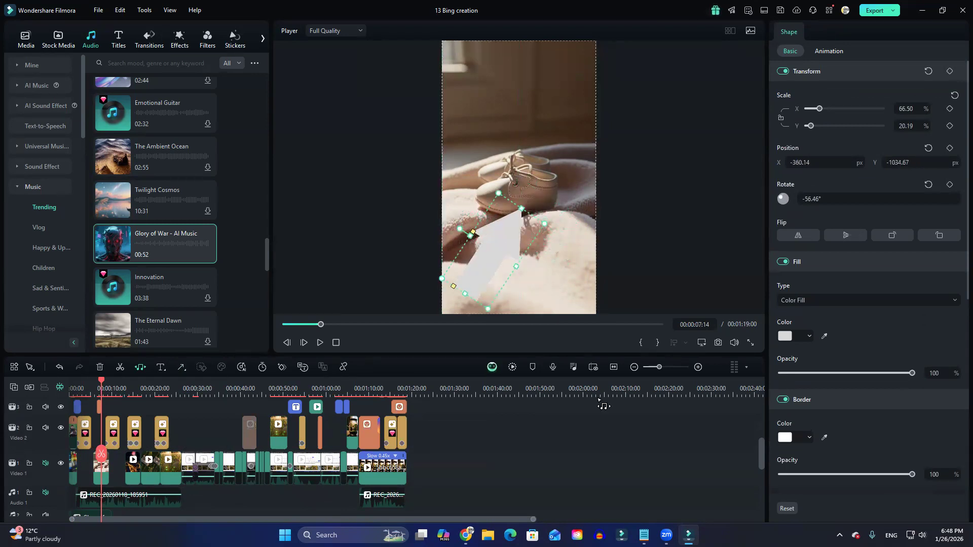
Move the arrow clip down to the Video 5 track and play that part of the timeline.
scroll(209, 488, "up", 5)
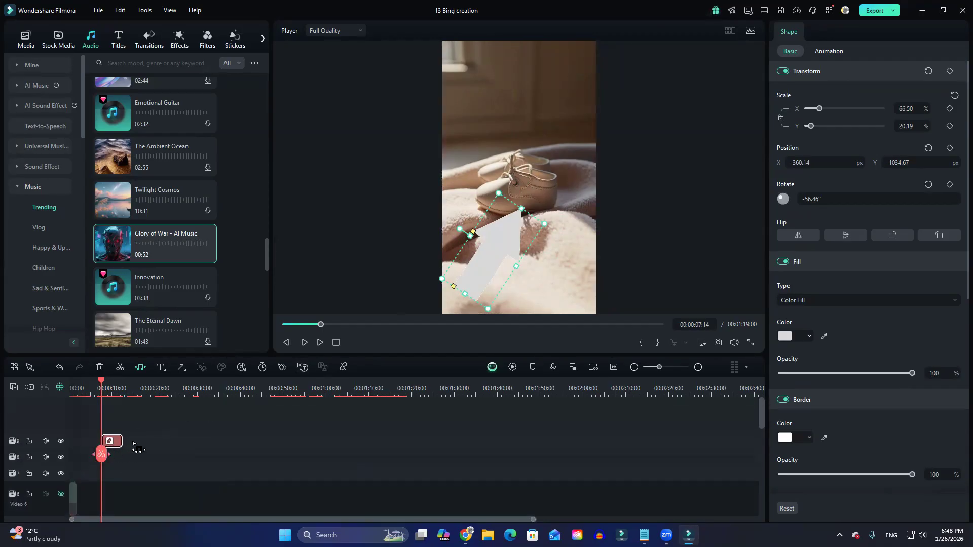
mouse_move(117, 441)
left_mouse_down()
mouse_move(119, 485)
mouse_move(122, 449)
mouse_move(116, 459)
left_mouse_up()
key("space")
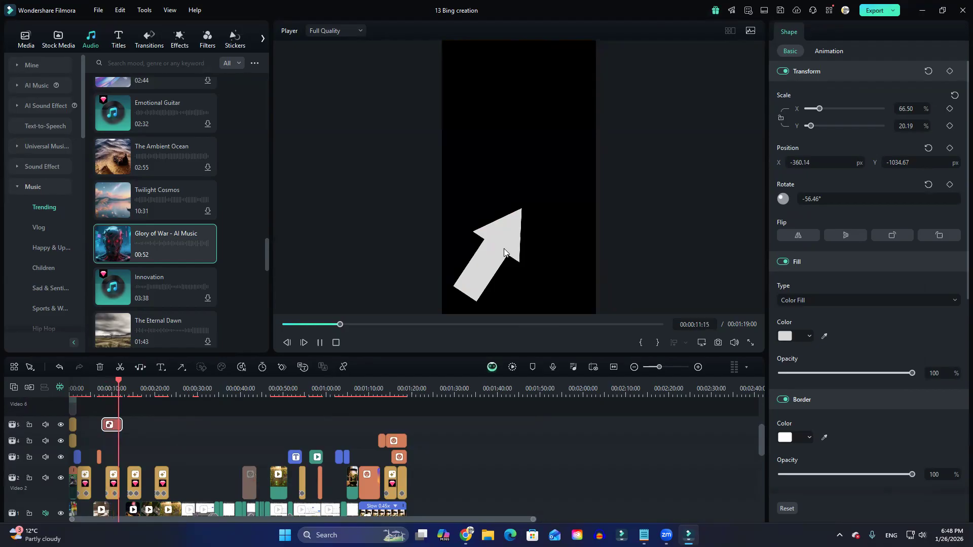
Shrink the arrow at 00:00:08:12 to a scale of 35.87% by 10.89% and fill it with red.
key("space")
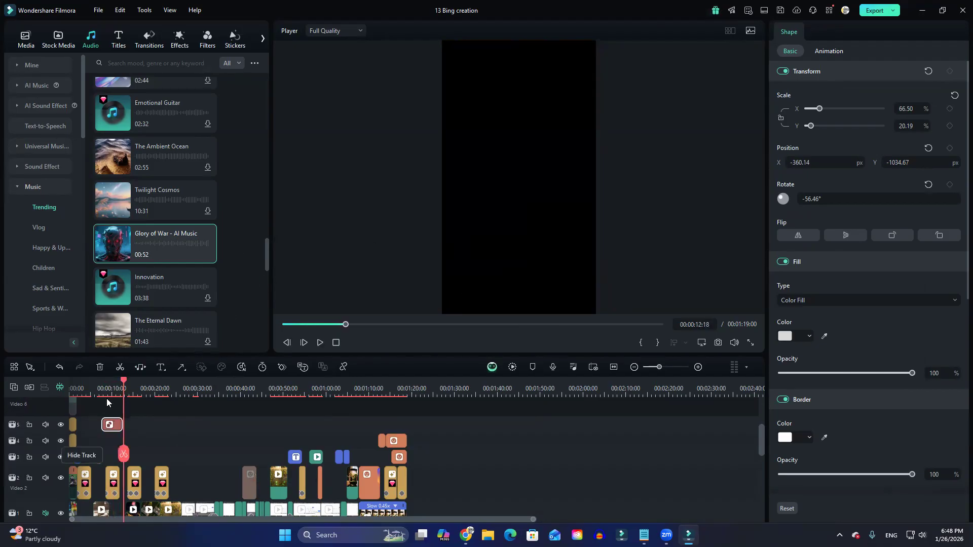
scroll(107, 387, "down", 2)
scroll(106, 387, "up", 1)
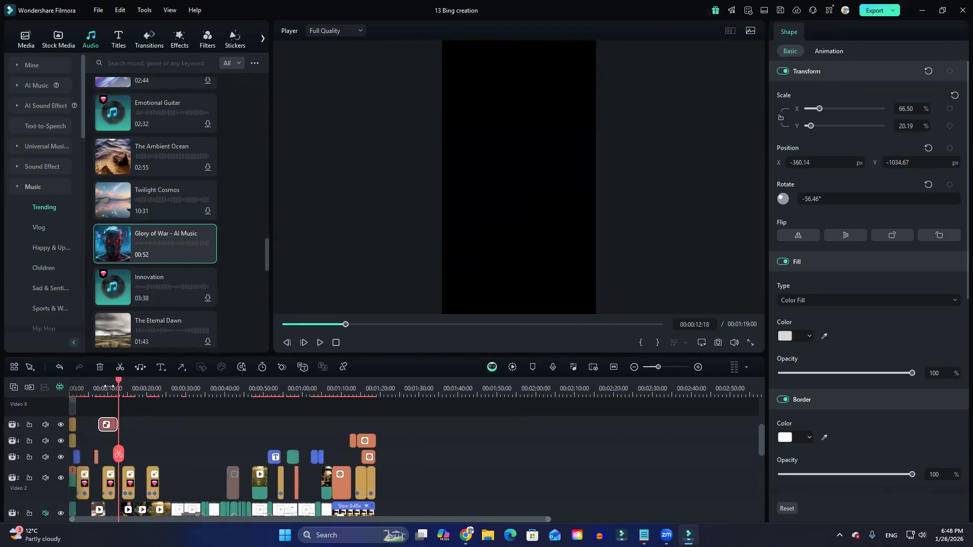
left_click_drag(117, 385, 102, 388)
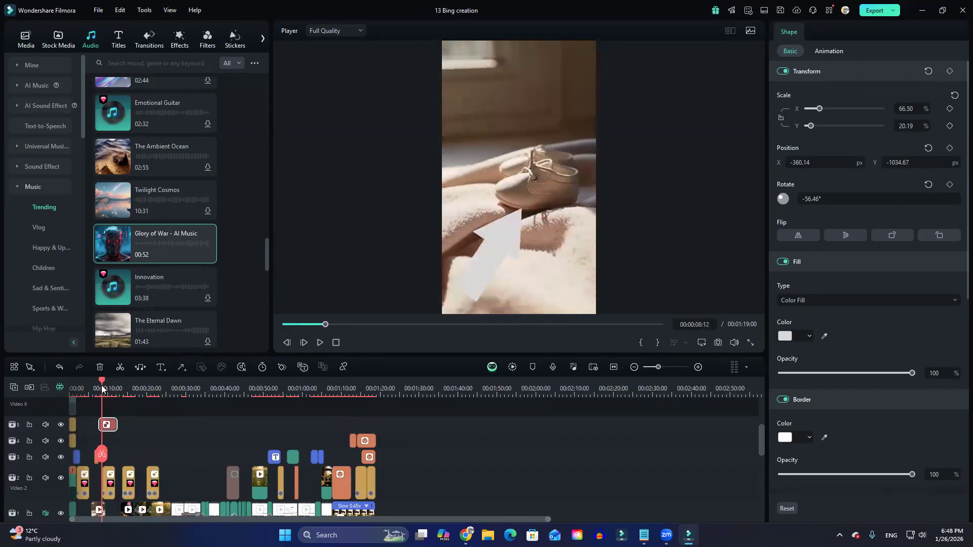
left_click(511, 241)
left_click_drag(538, 211, 496, 248)
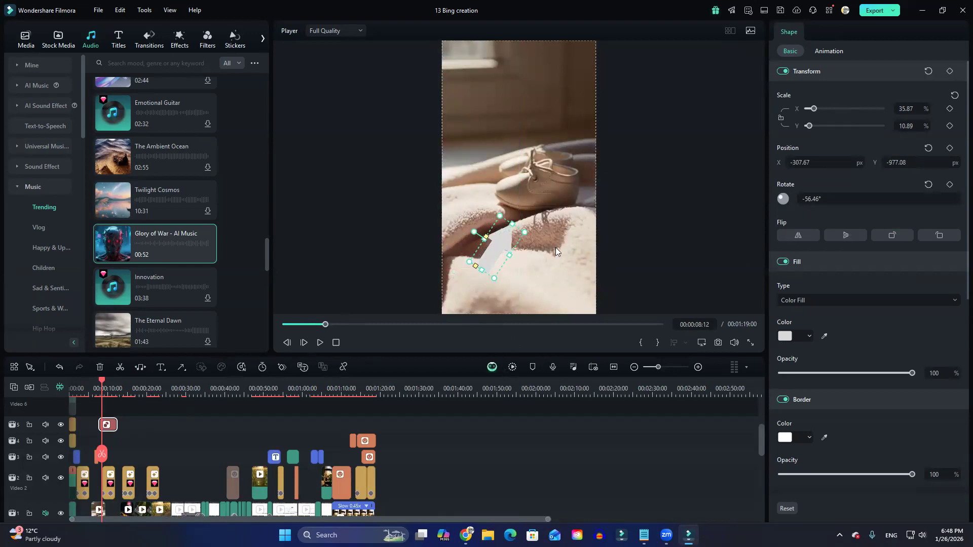
left_click(785, 336)
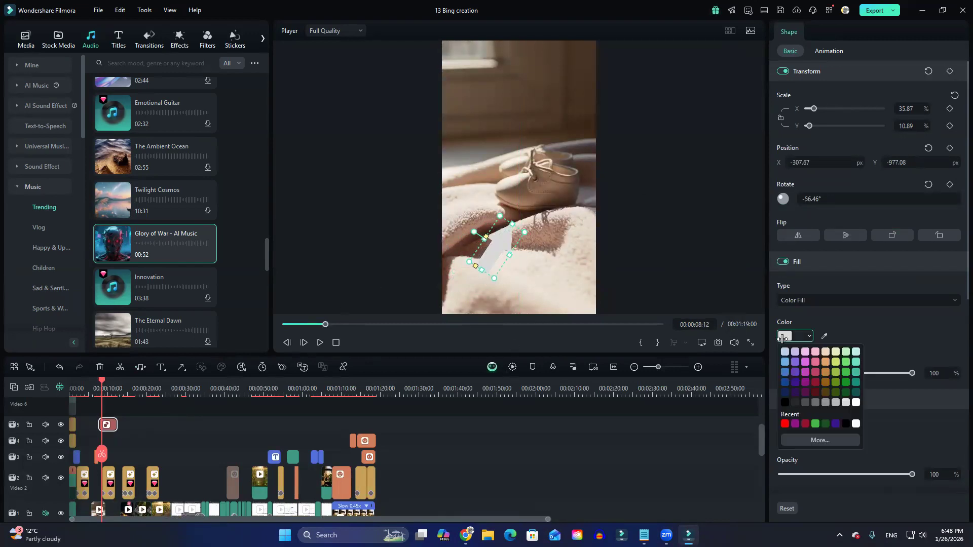
left_click(784, 424)
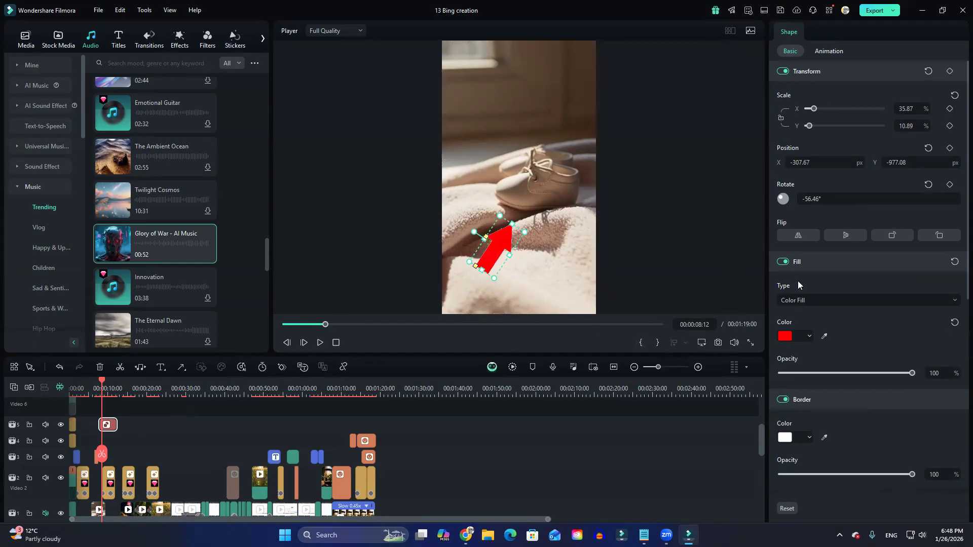
Give the arrow a black border with a thickness of 20.
scroll(844, 389, "down", 3)
scroll(850, 403, "down", 3)
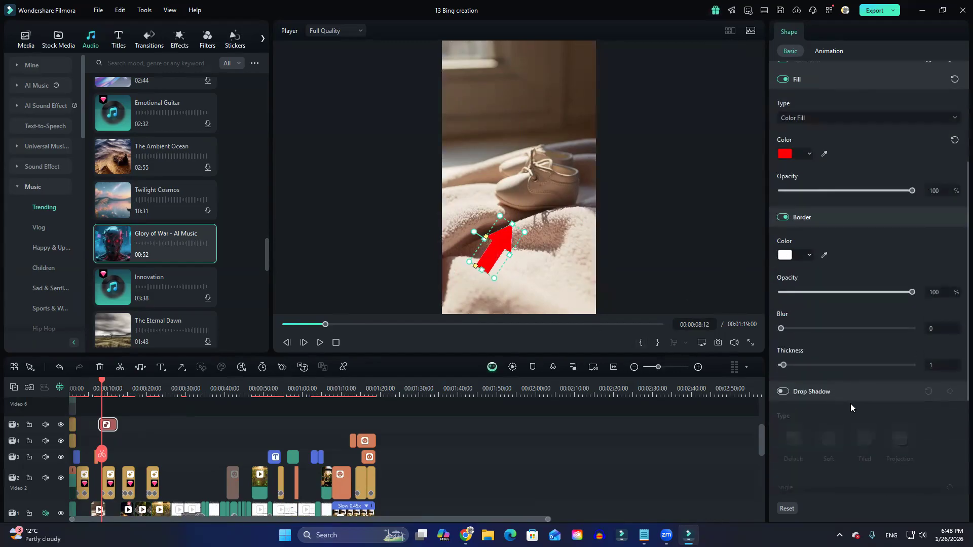
mouse_move(822, 366)
left_mouse_down()
mouse_move(868, 365)
mouse_move(833, 365)
left_mouse_up()
left_click(788, 256)
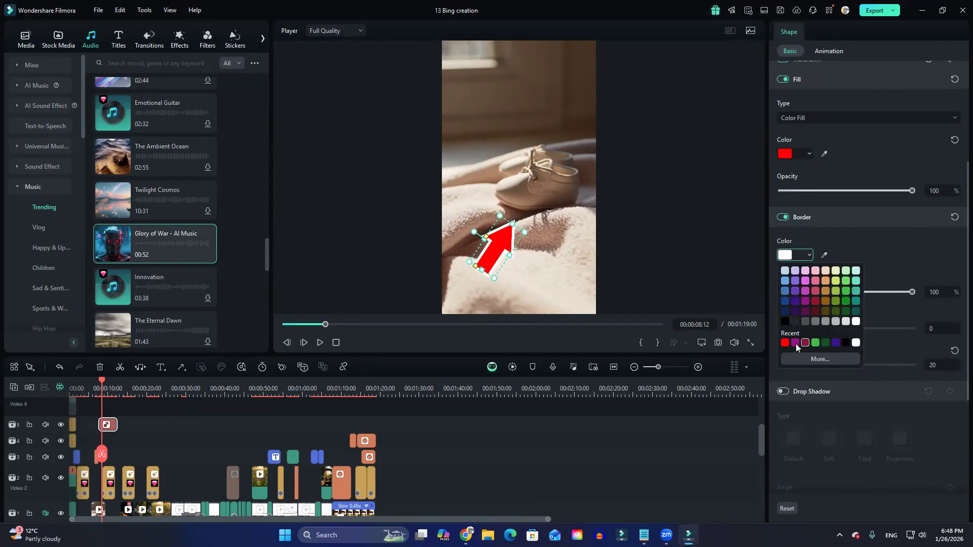
left_click(827, 288)
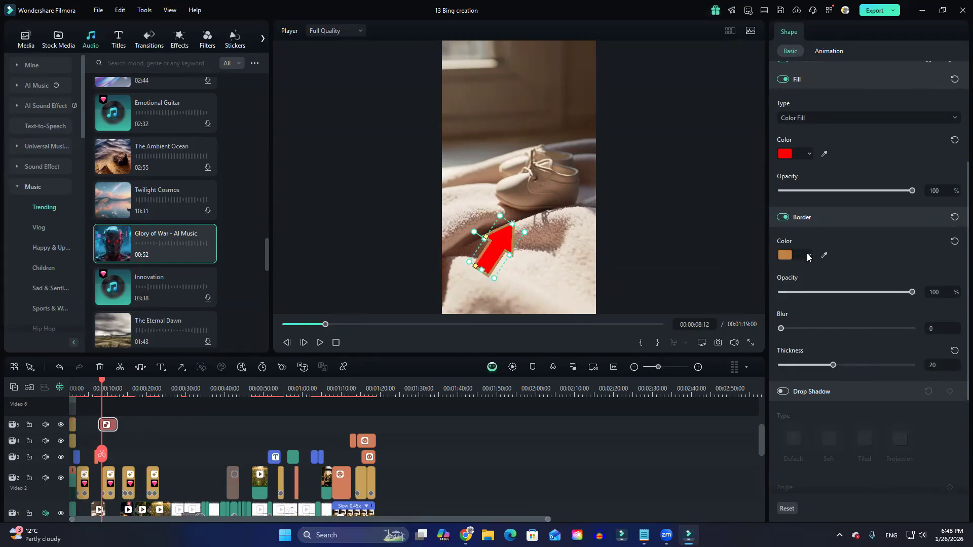
left_click(787, 256)
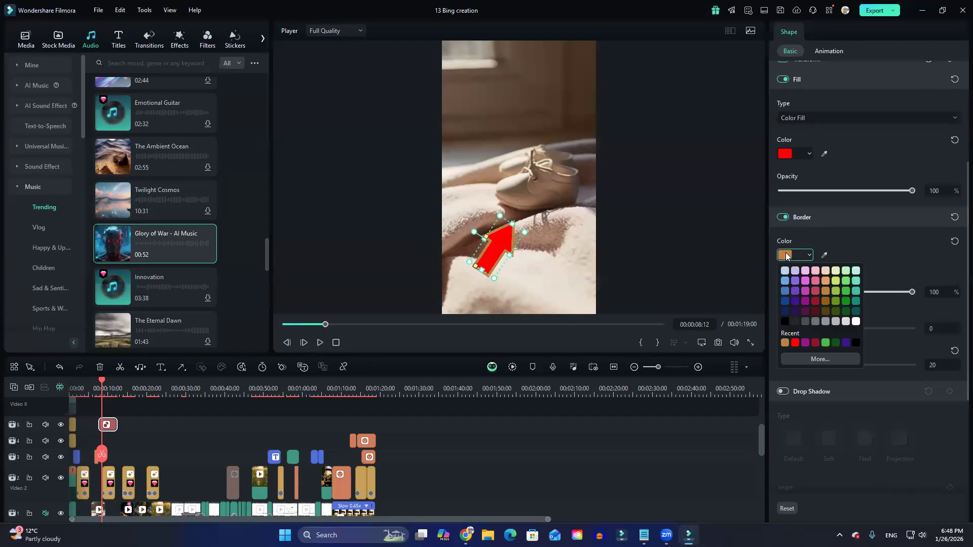
left_click(854, 343)
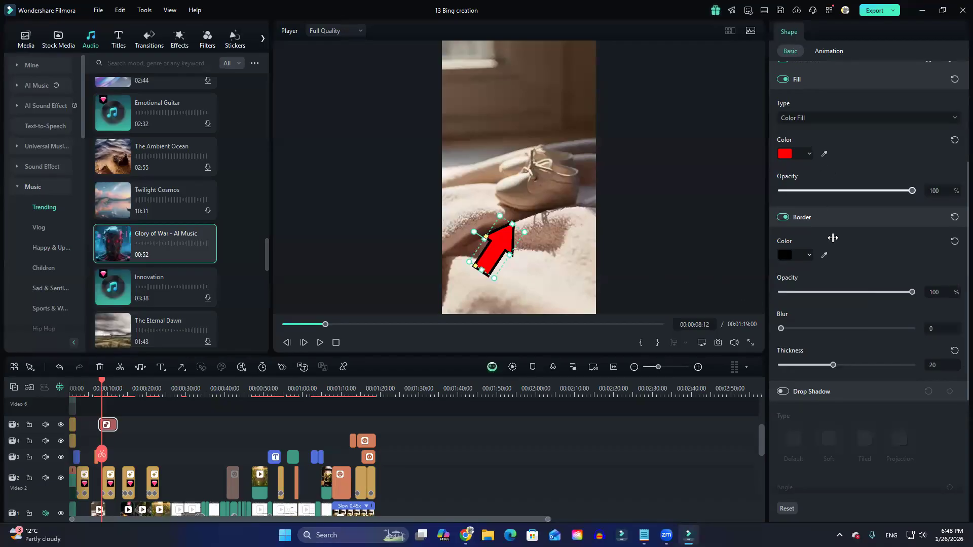
Set the arrow border's blur to 9 and opacity to 49%, and move the arrow to X -388.33, Y -941.53.
scroll(856, 291, "down", 2)
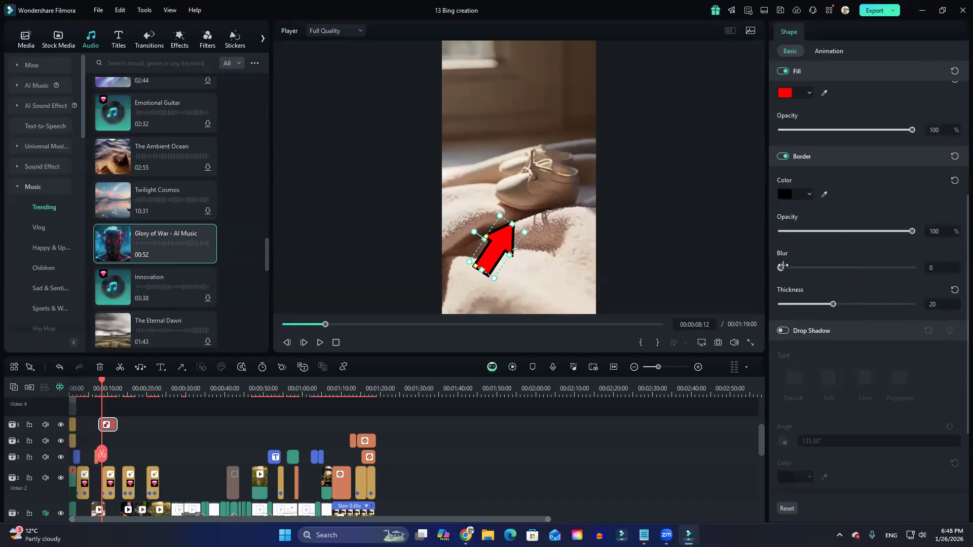
left_click_drag(800, 270, 891, 274)
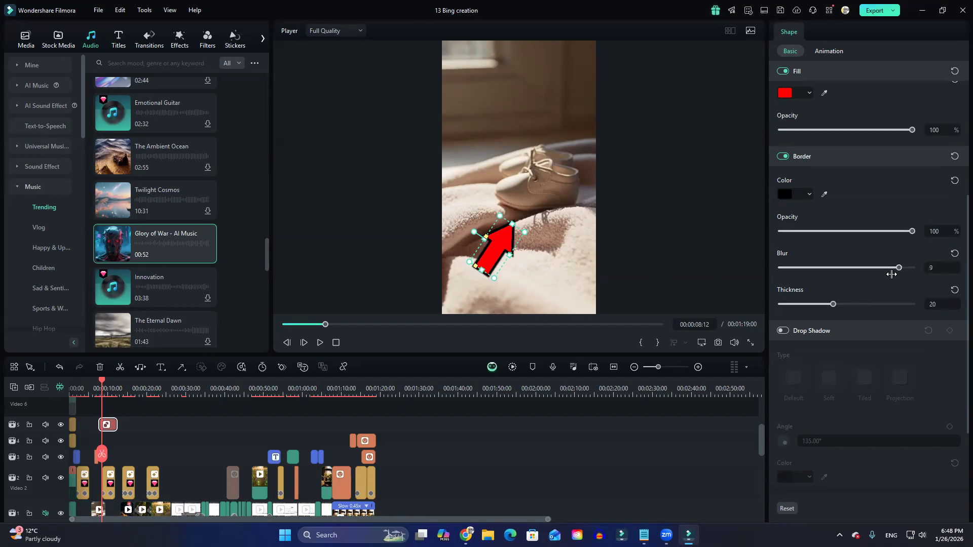
left_click_drag(912, 229, 835, 233)
scroll(831, 243, "down", 2)
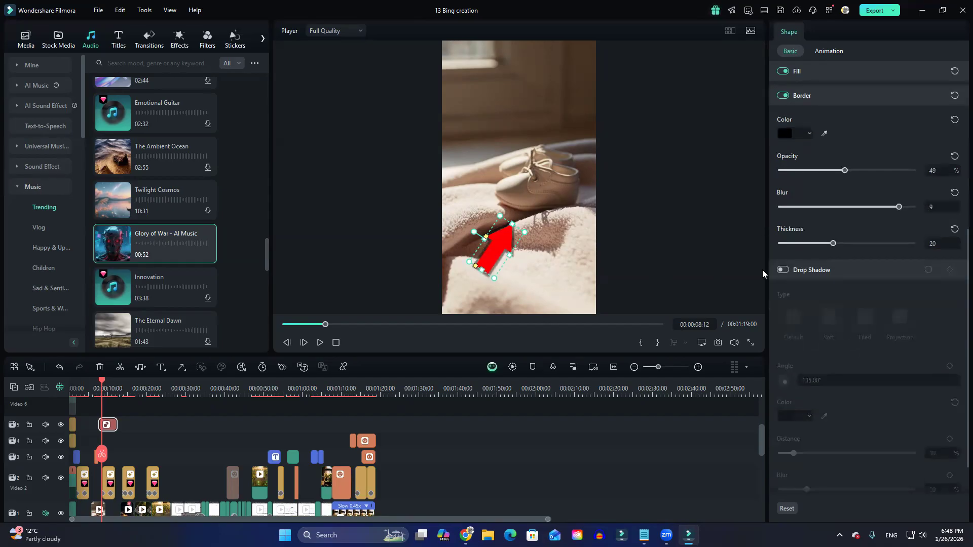
left_click(783, 270)
left_click(783, 270)
scroll(868, 450, "up", 6)
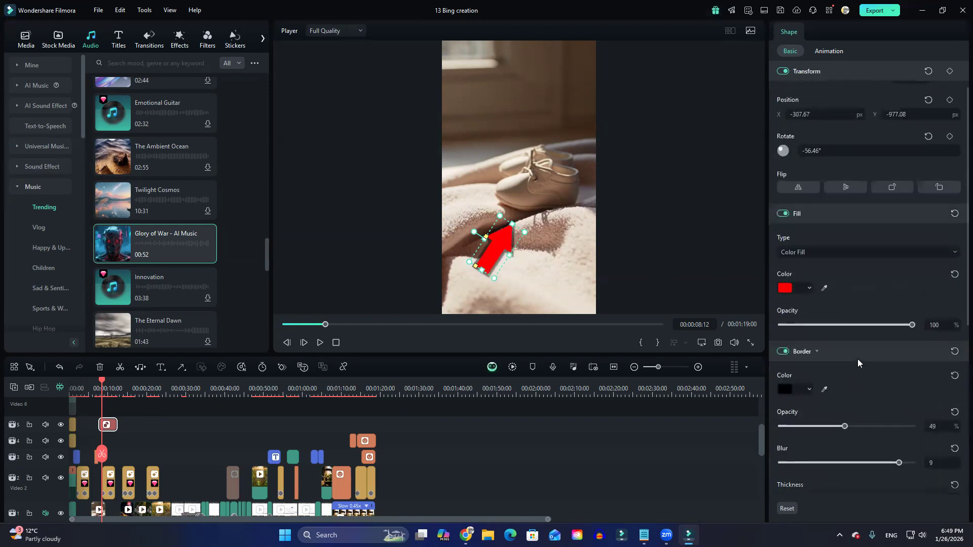
left_click_drag(506, 237, 501, 234)
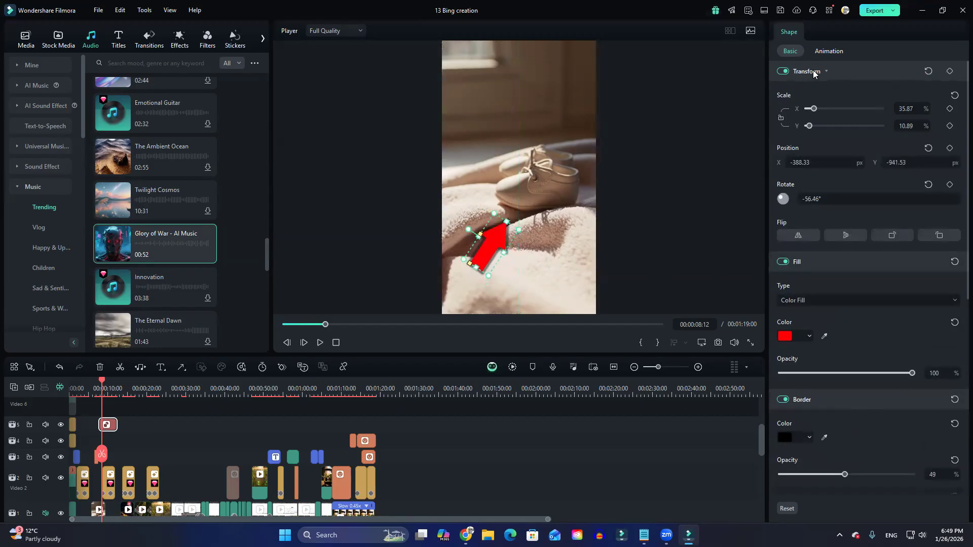
Try the Slide Up, Slide Right and Slide Left preset animations on the arrow.
left_click(825, 51)
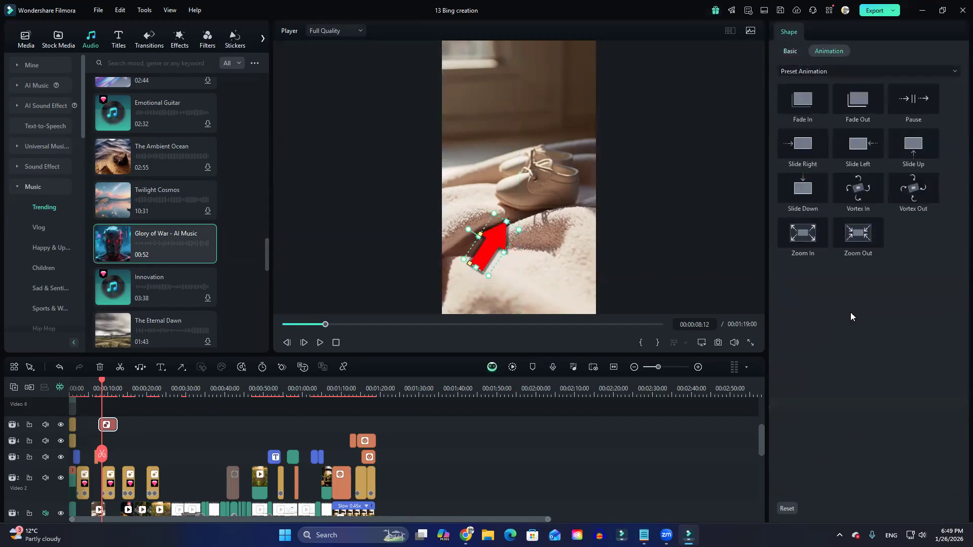
left_click(913, 149)
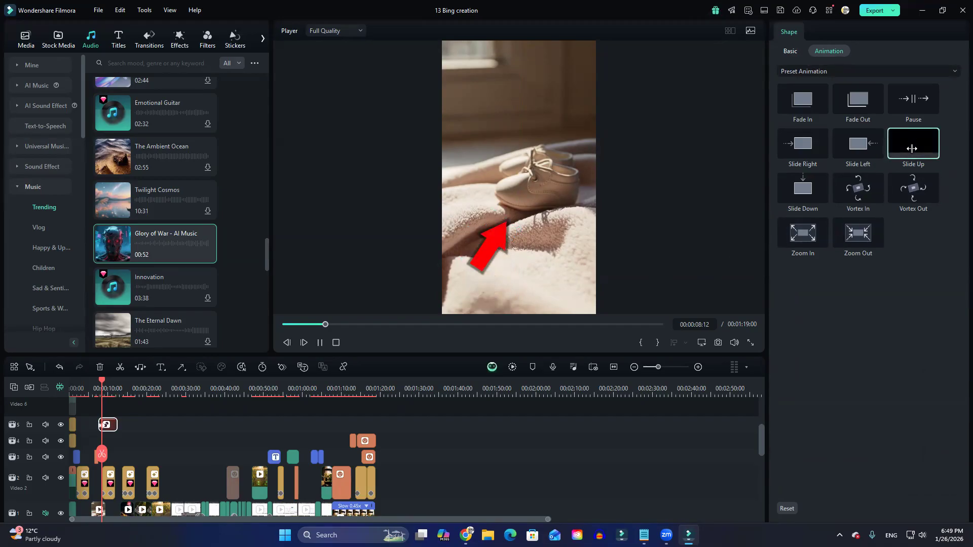
left_click(803, 140)
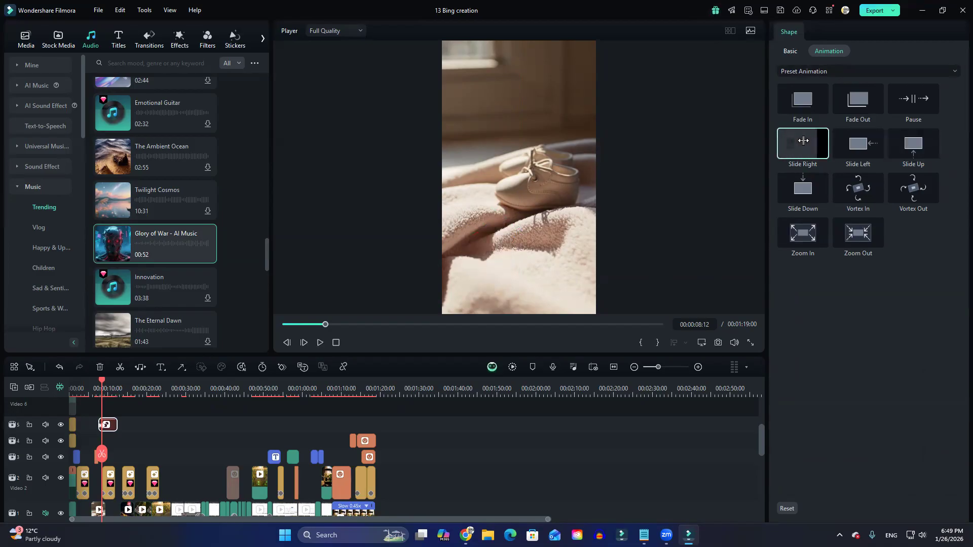
left_click(857, 146)
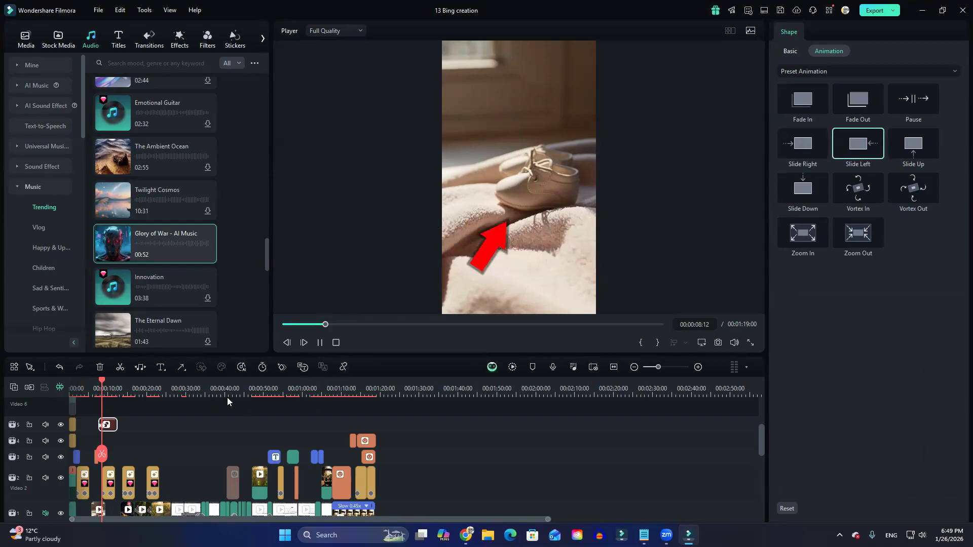
Look through the available shape types and delete the red arrow from the project.
left_click(181, 368)
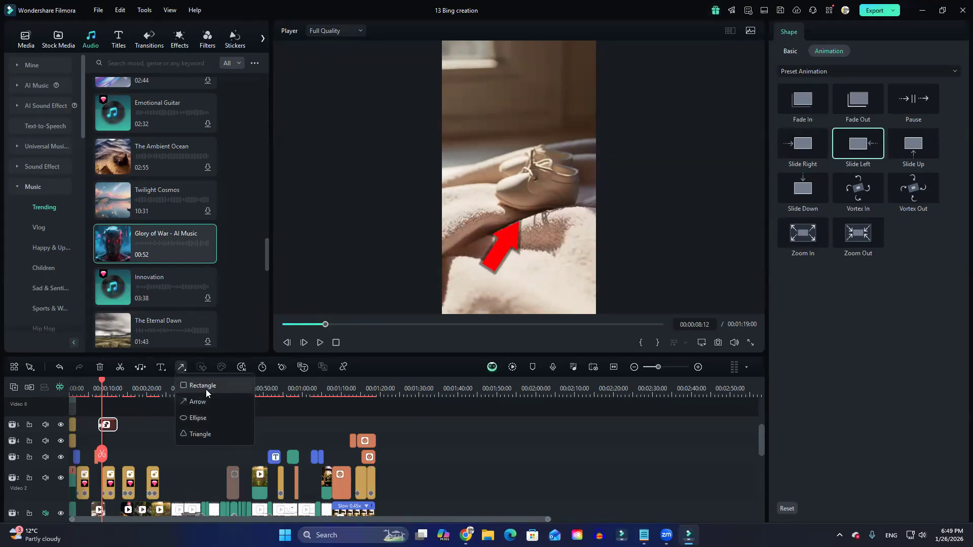
left_click(506, 256)
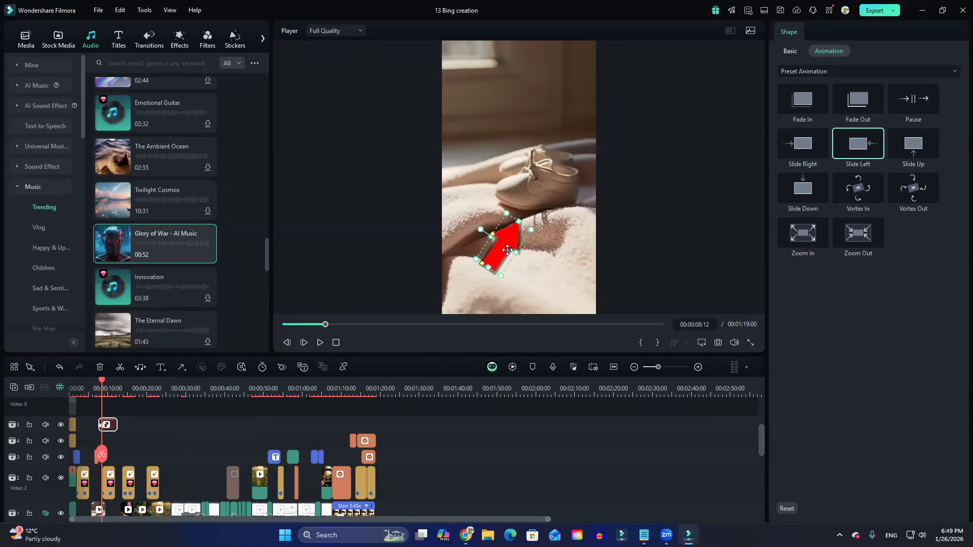
key("Delete")
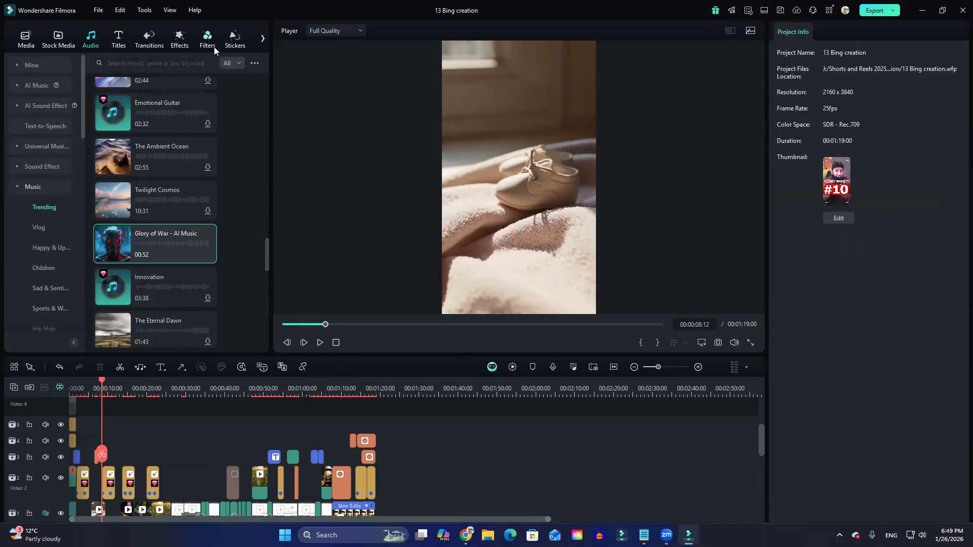
Browse the Trending and Subscribe stickers in the sticker library.
left_click(227, 48)
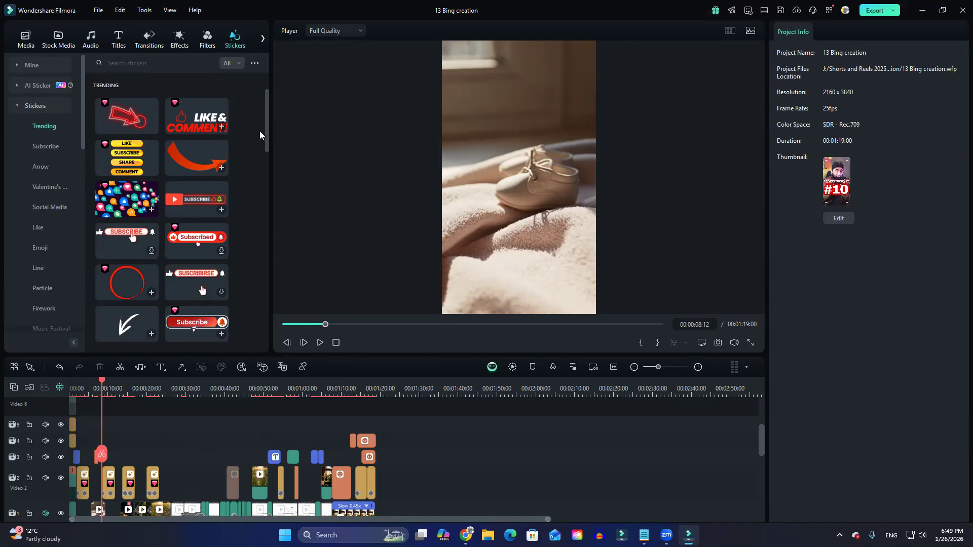
mouse_move(267, 131)
left_mouse_down()
mouse_move(251, 275)
mouse_move(263, 133)
left_mouse_up()
scroll(137, 279, "down", 10)
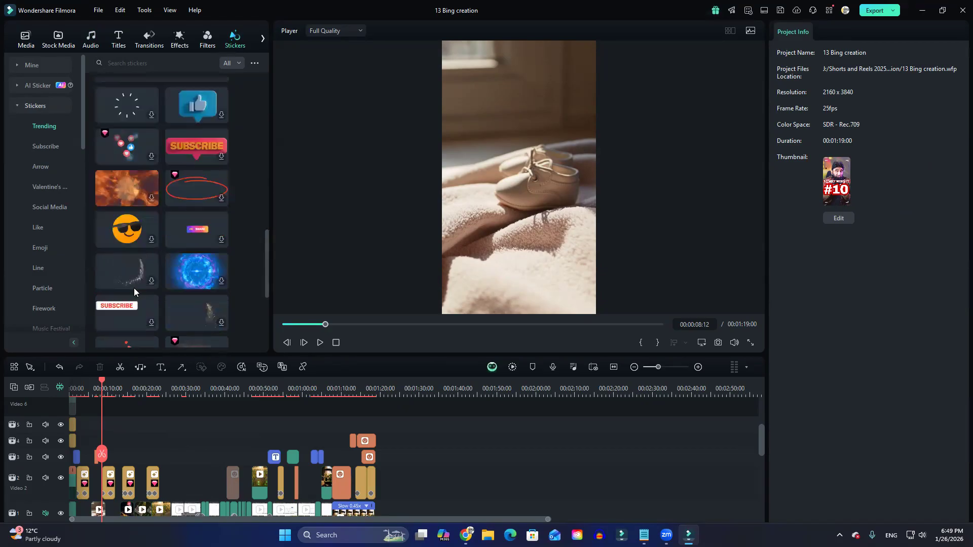
scroll(130, 296, "down", 10)
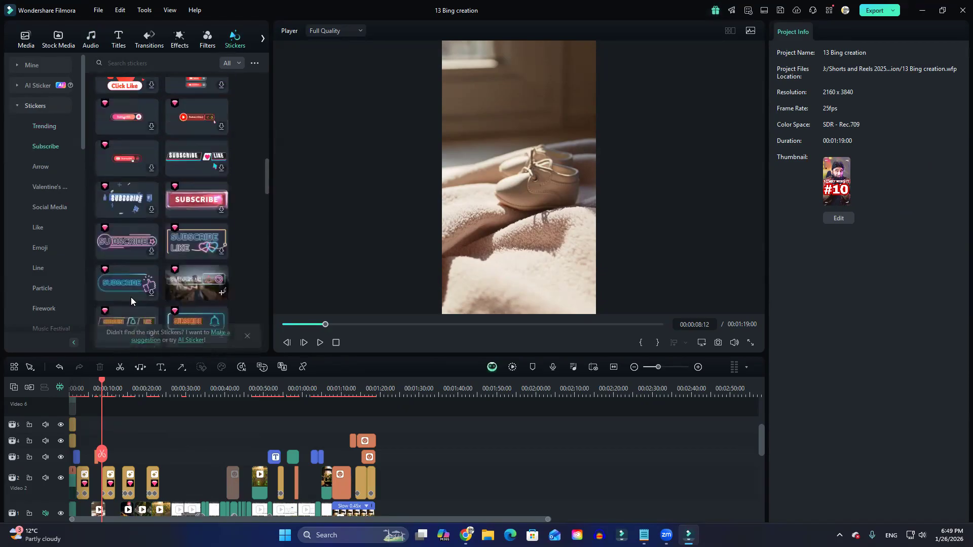
scroll(128, 303, "down", 8)
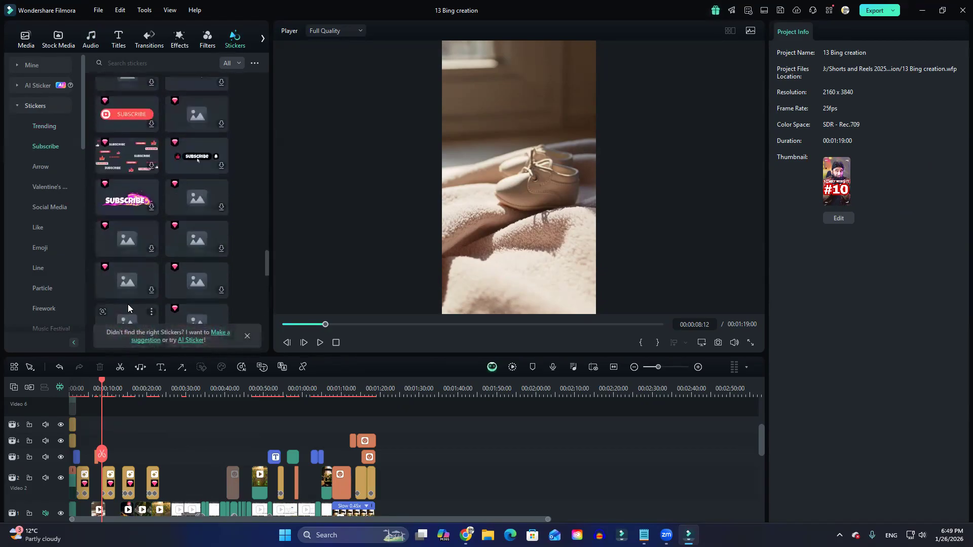
Play the timeline around 00:01:10 and 00:01:13 to review the Instagram save and Love You stickers.
left_click(344, 391)
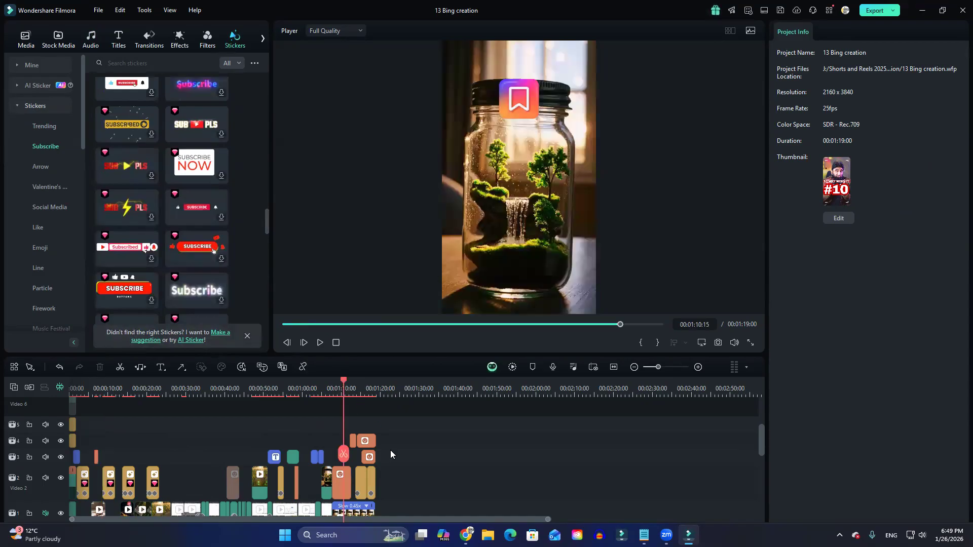
scroll(389, 445, "up", 3)
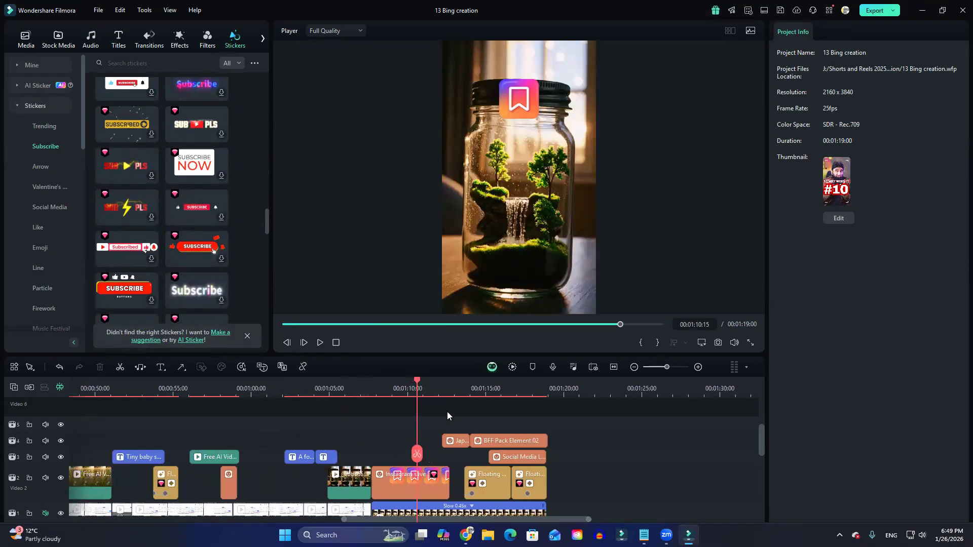
left_click(442, 388)
key("space")
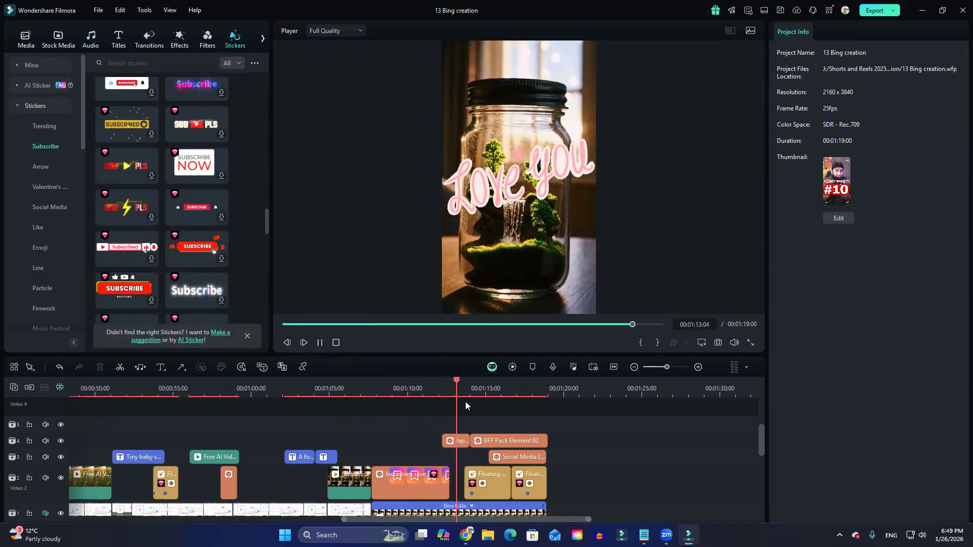
scroll(488, 431, "down", 3)
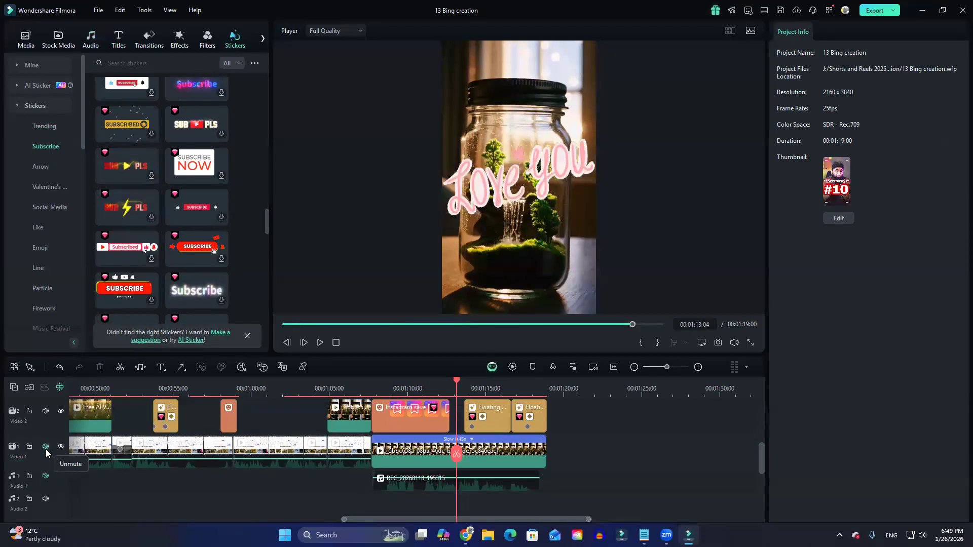
left_click_drag(456, 380, 378, 379)
key("space")
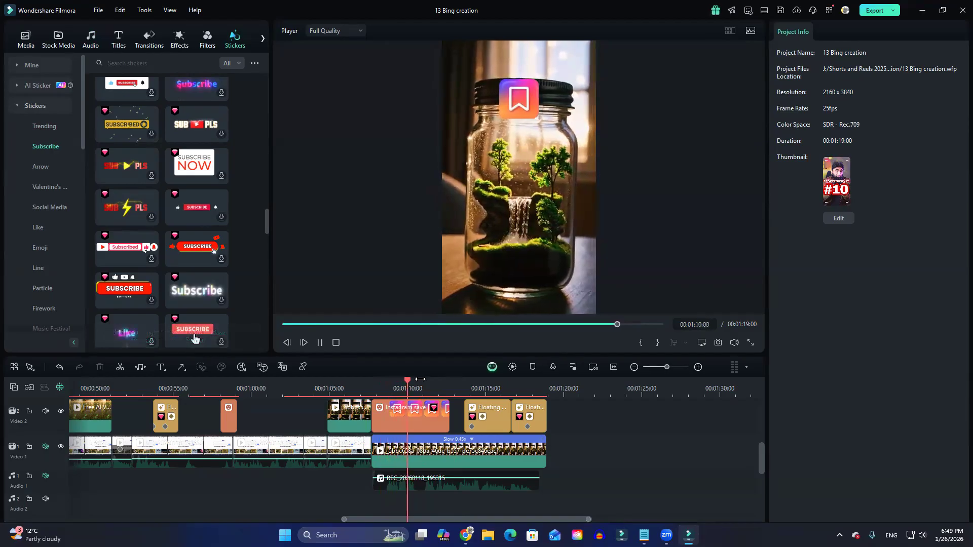
key("space")
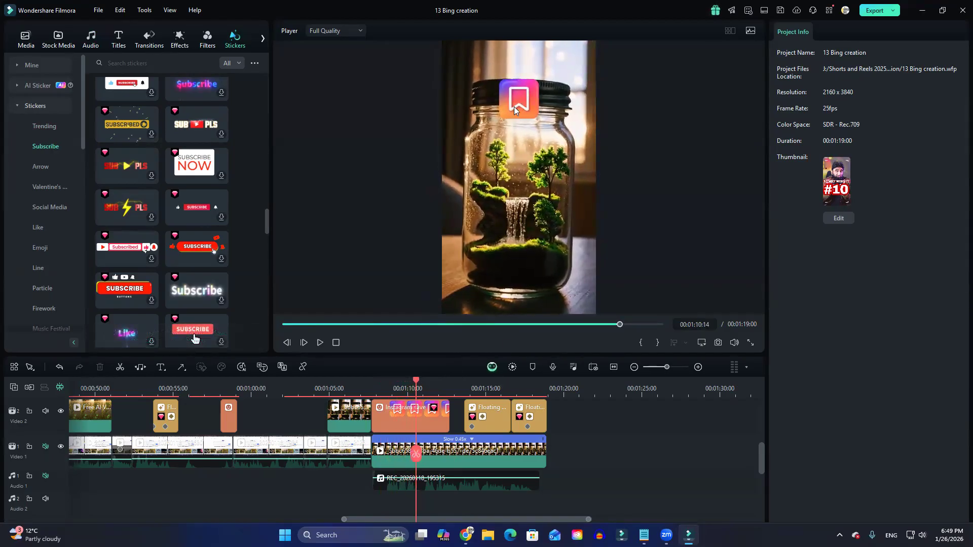
Search the sticker library for "save".
left_click(157, 59)
type("save")
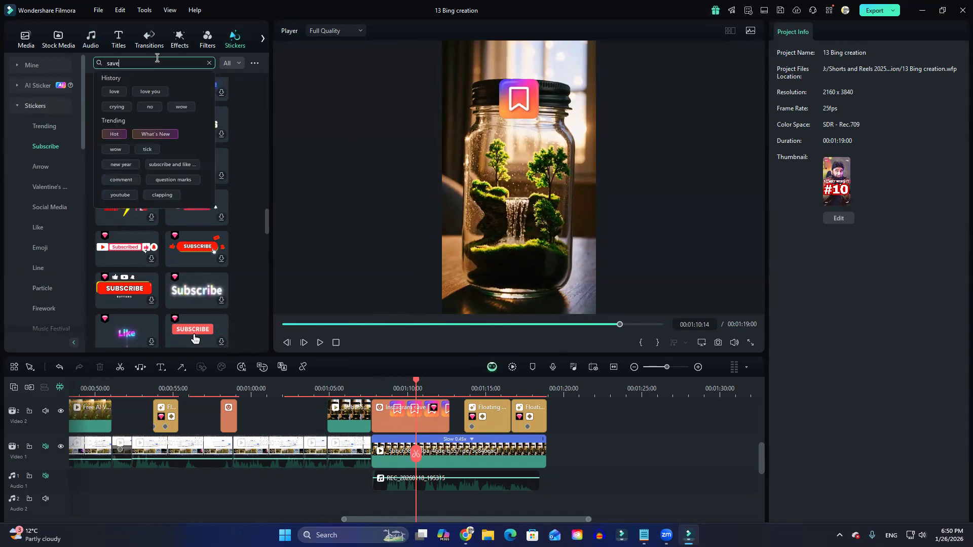
key("Return")
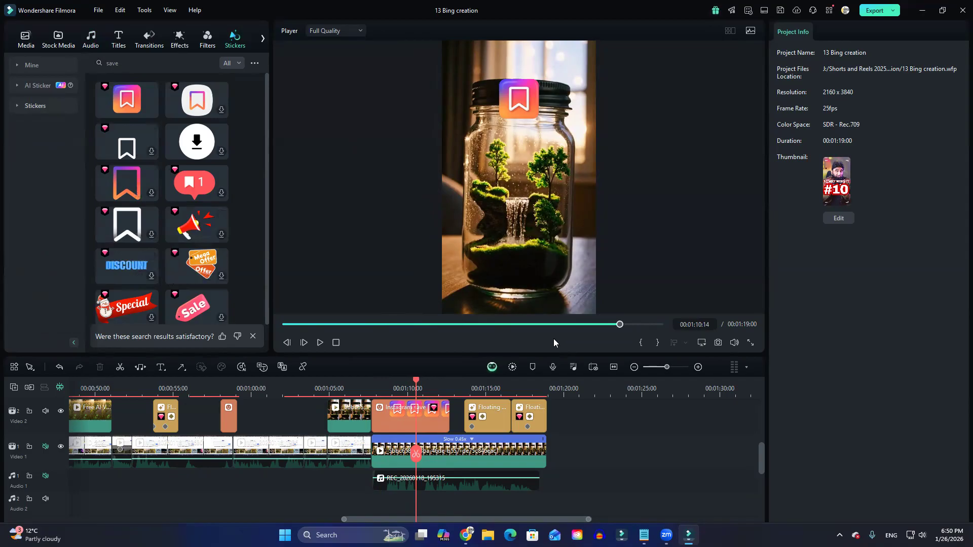
Play from the Instagram save sticker on through the Love You and Thank You stickers, stopping at 00:01:15:02.
key("space")
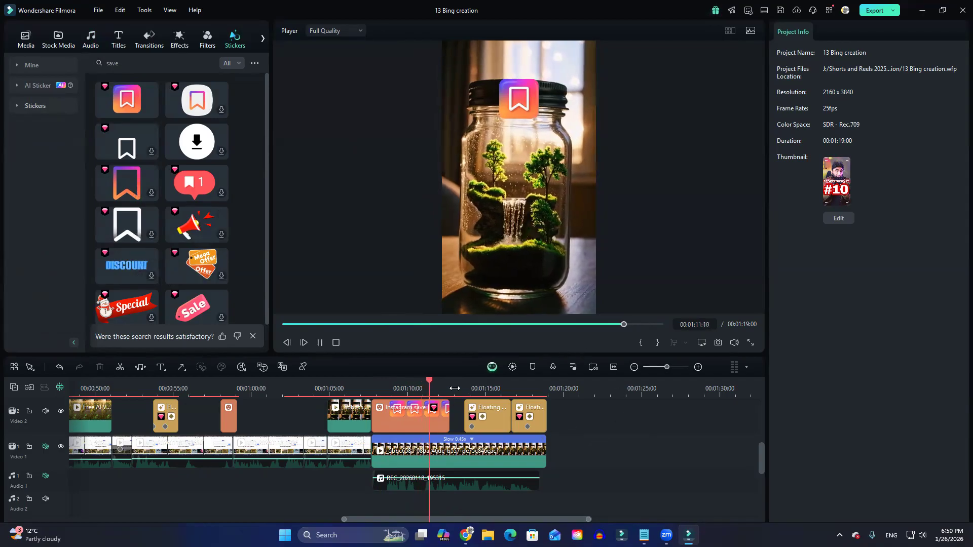
key("space")
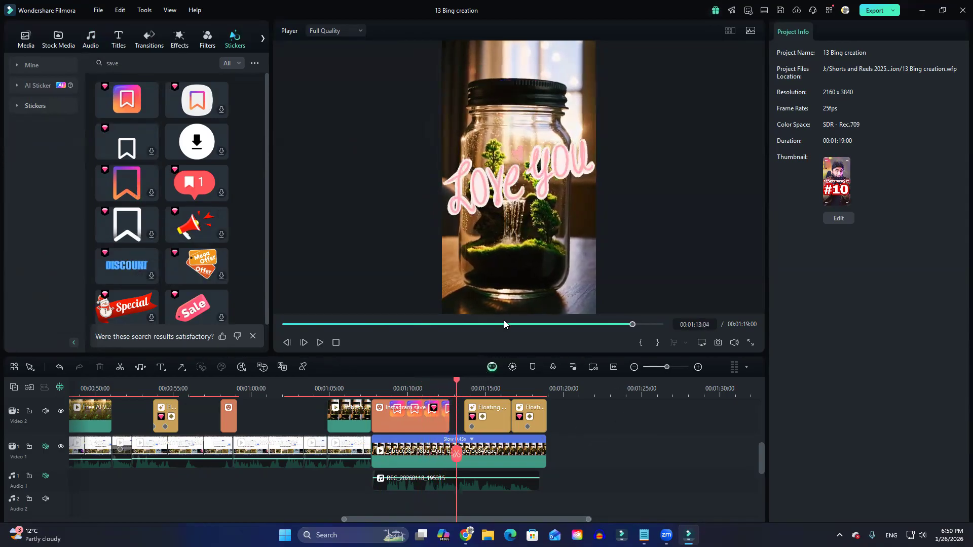
key("space")
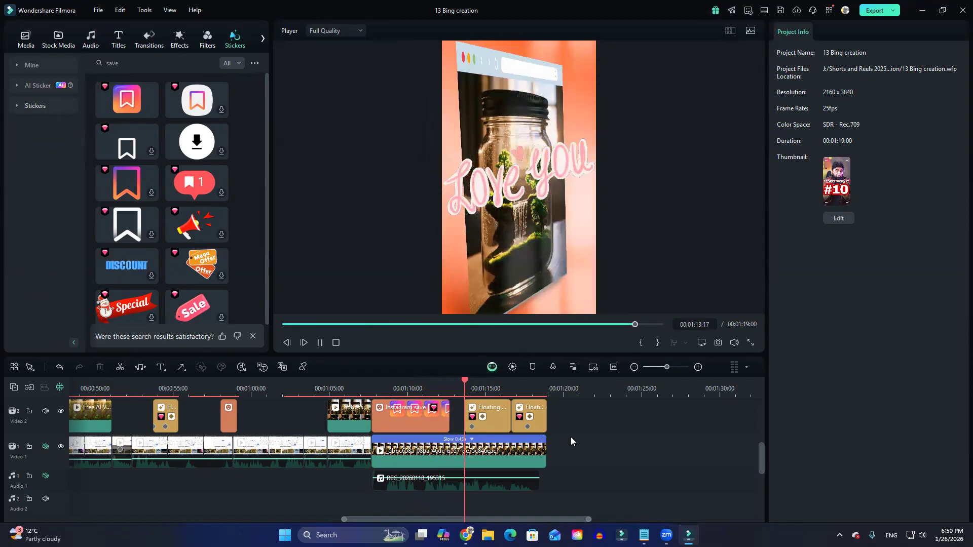
key("space")
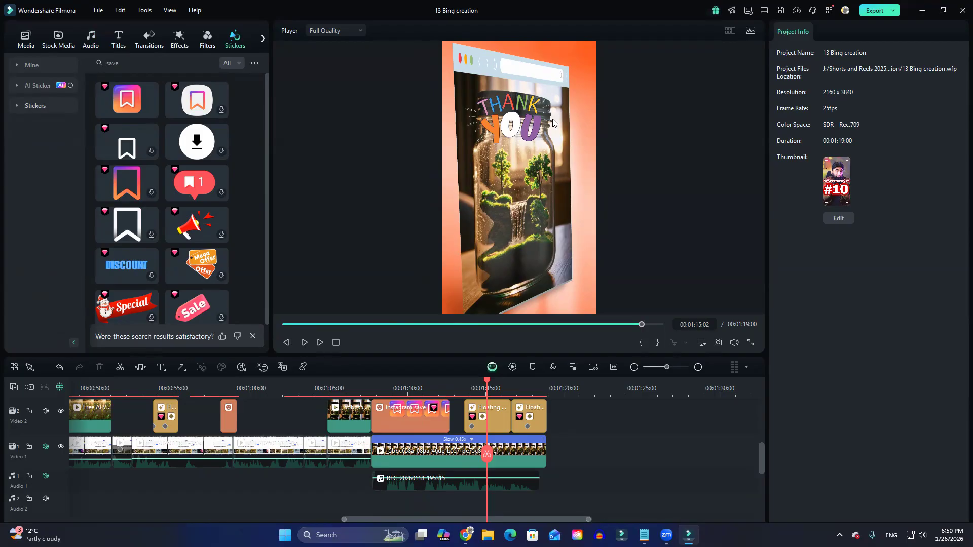
Browse the video effects library and add the Film Slides 2 effect on the free track above the Thank You sticker.
scroll(228, 228, "down", 1)
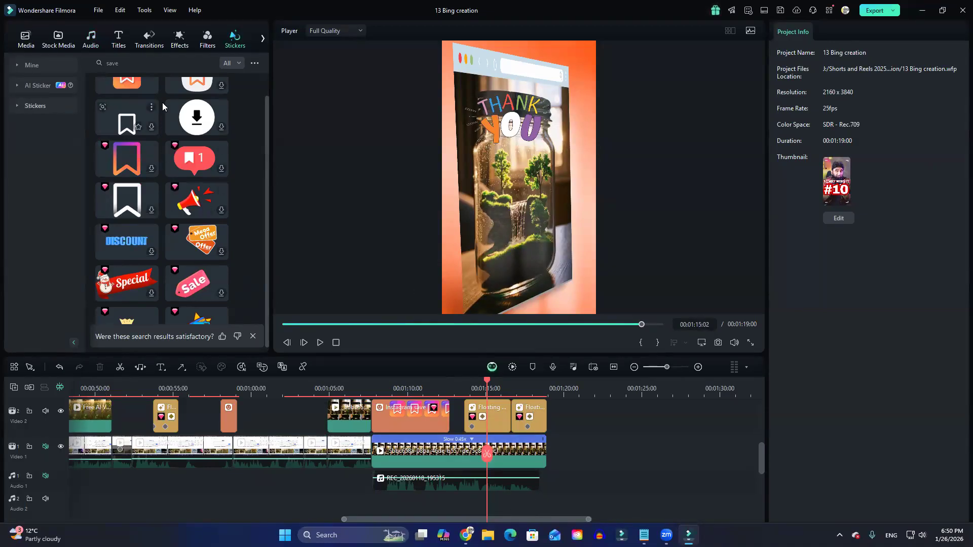
left_click(179, 39)
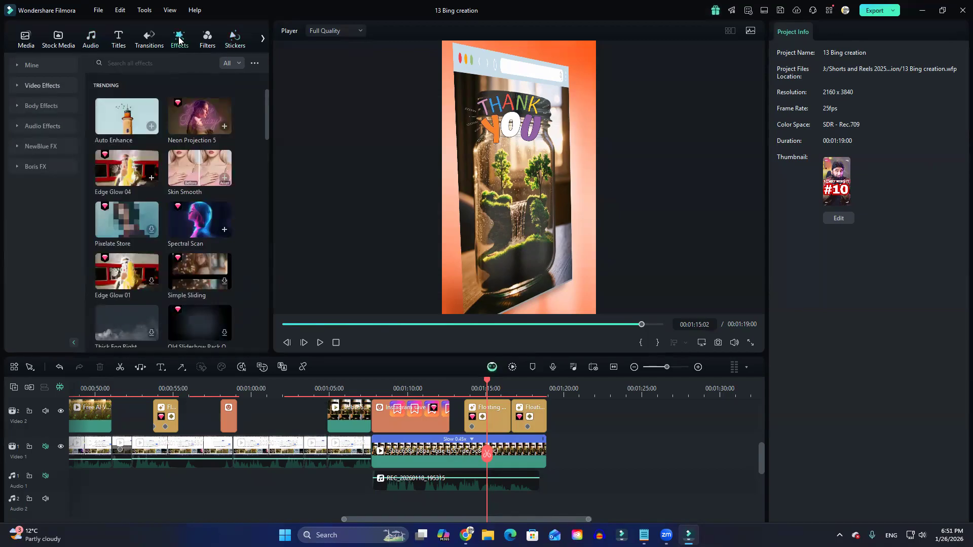
scroll(180, 229, "down", 5)
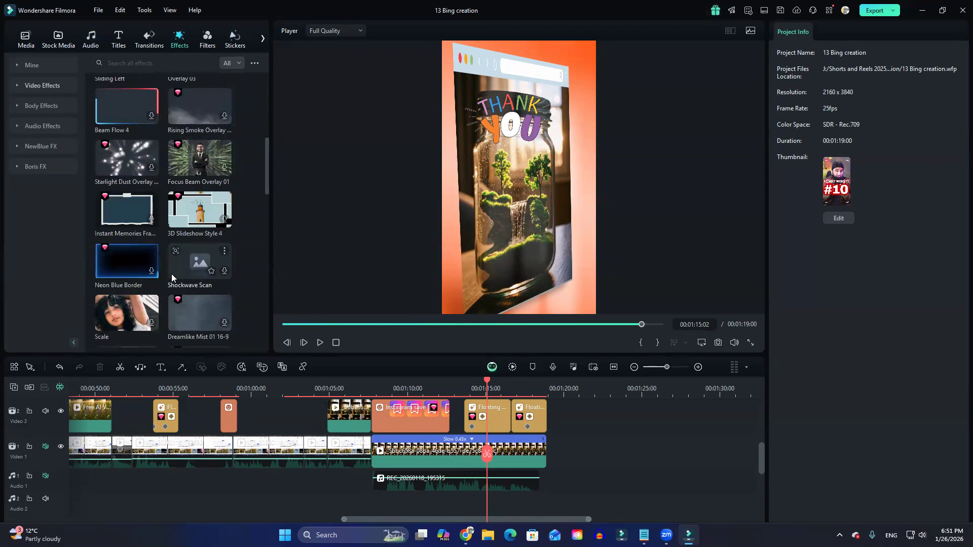
scroll(172, 276, "down", 5)
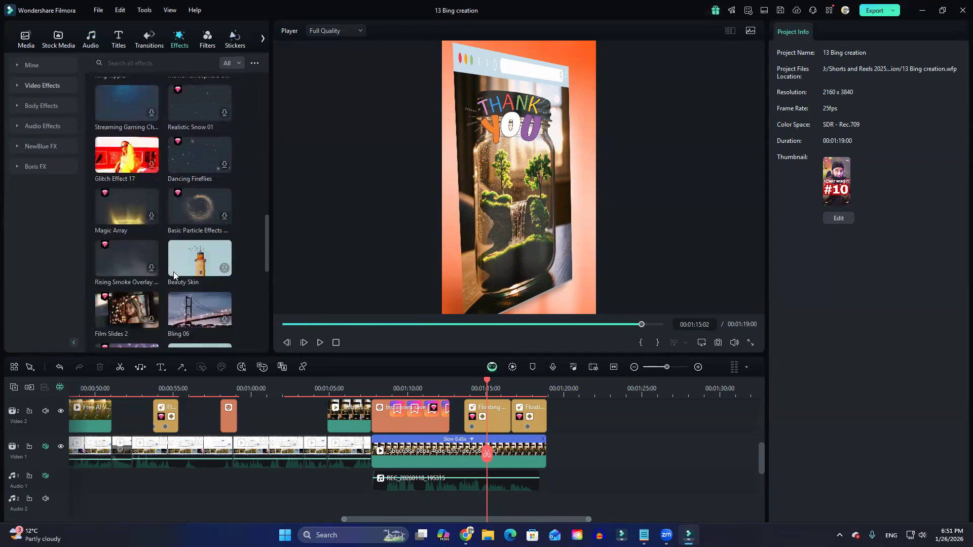
scroll(174, 272, "down", 1)
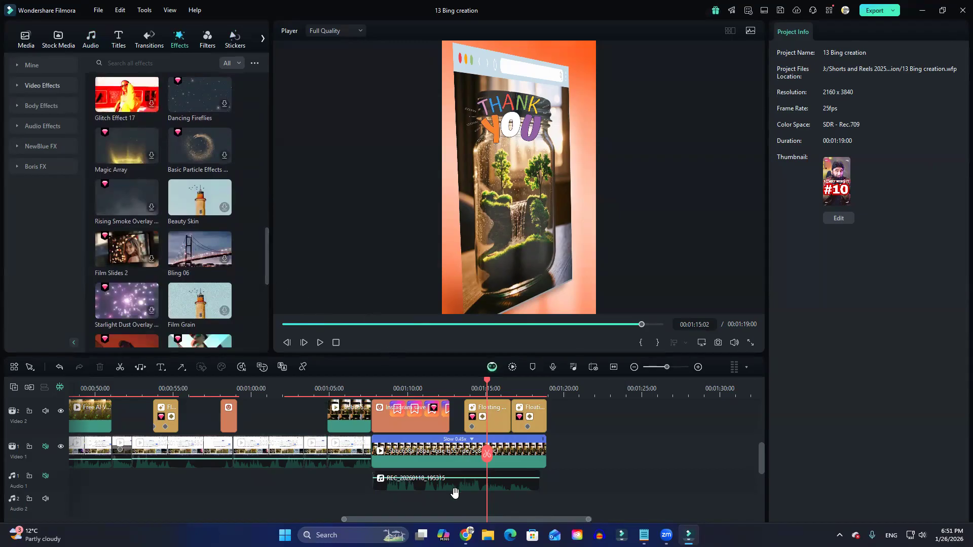
scroll(454, 493, "up", 3)
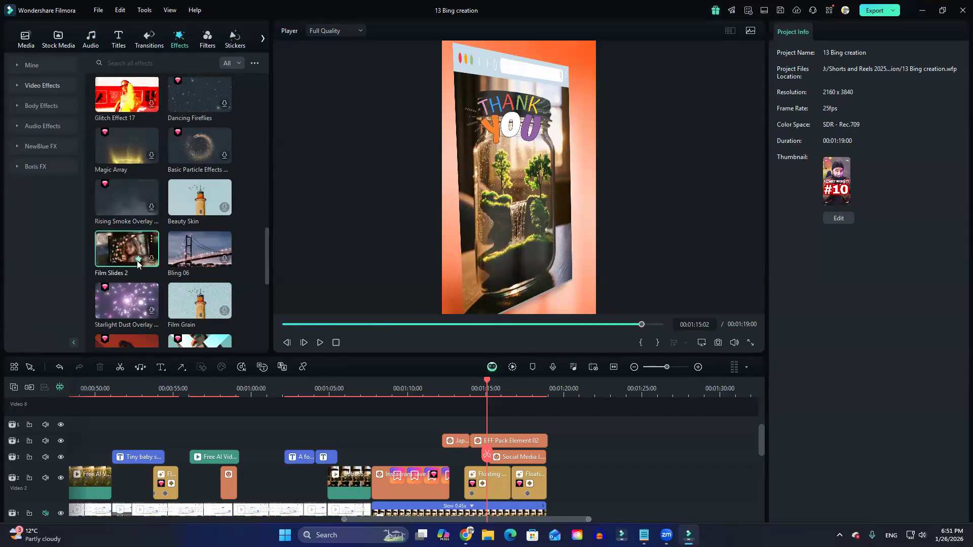
left_click_drag(137, 264, 430, 432)
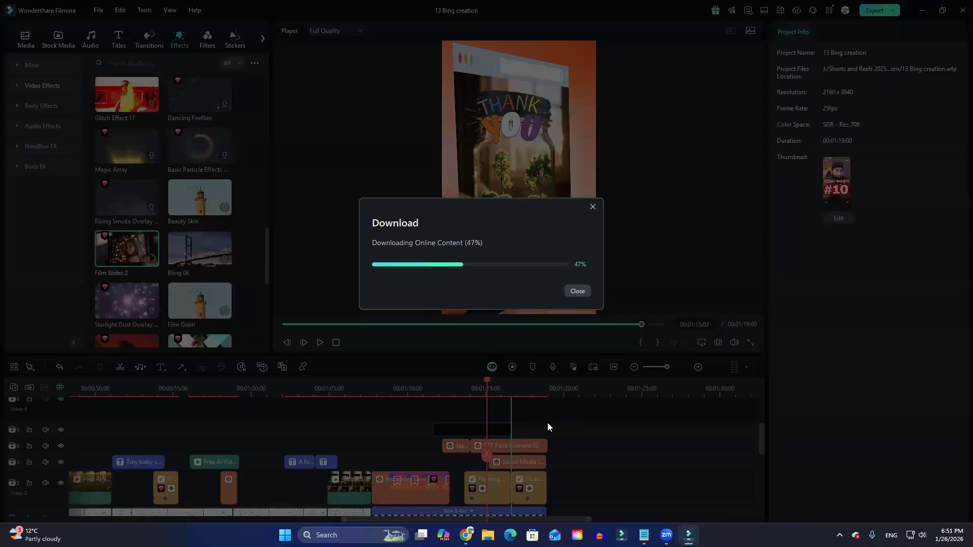
Clear the two Floating Window Mockup effects from the ending clip and fit Film Slides 2 in their place, extended to the clip's end.
scroll(542, 419, "down", 1)
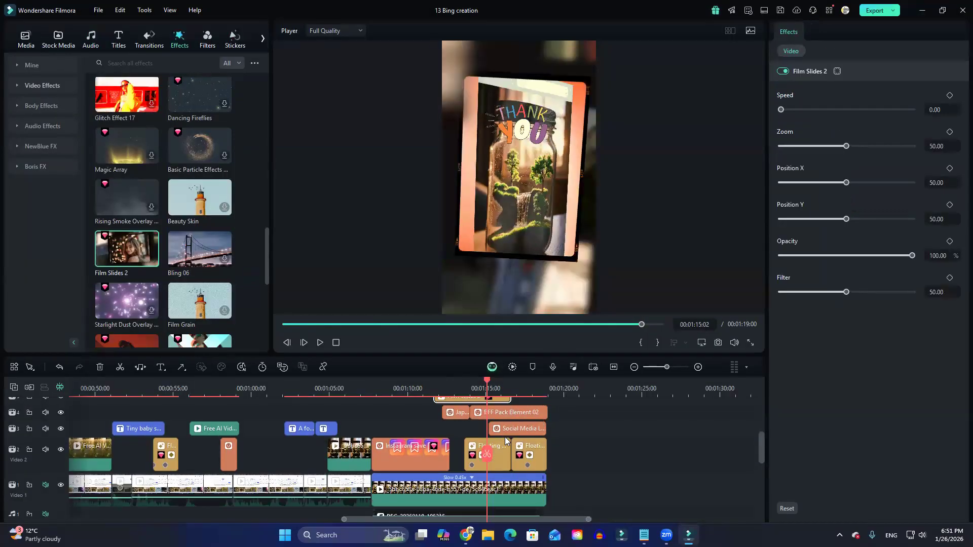
scroll(534, 459, "up", 1)
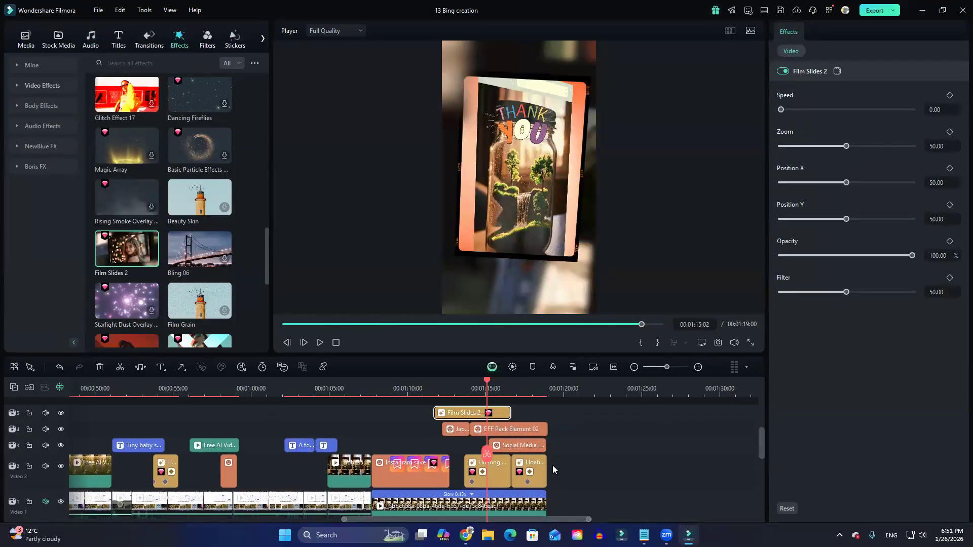
left_click(495, 477)
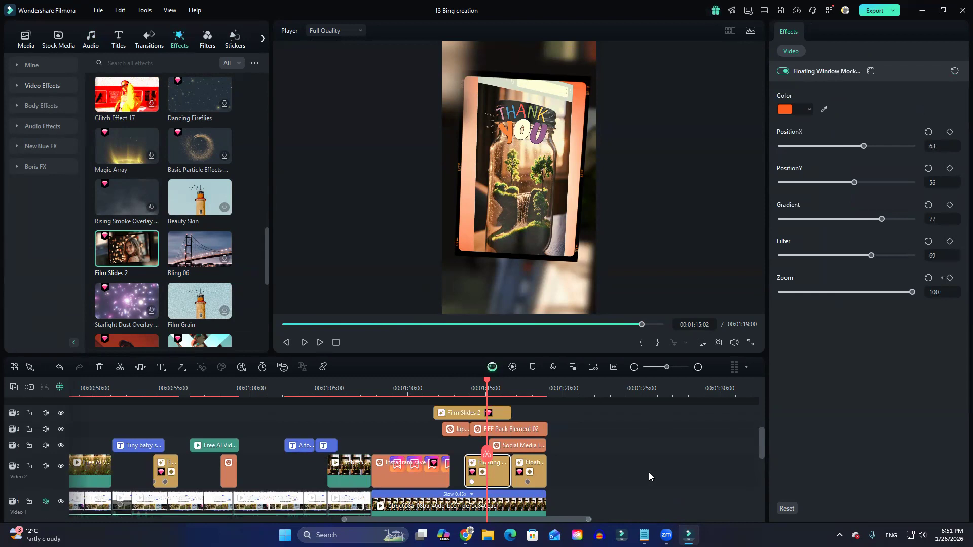
left_click_drag(493, 478, 631, 463)
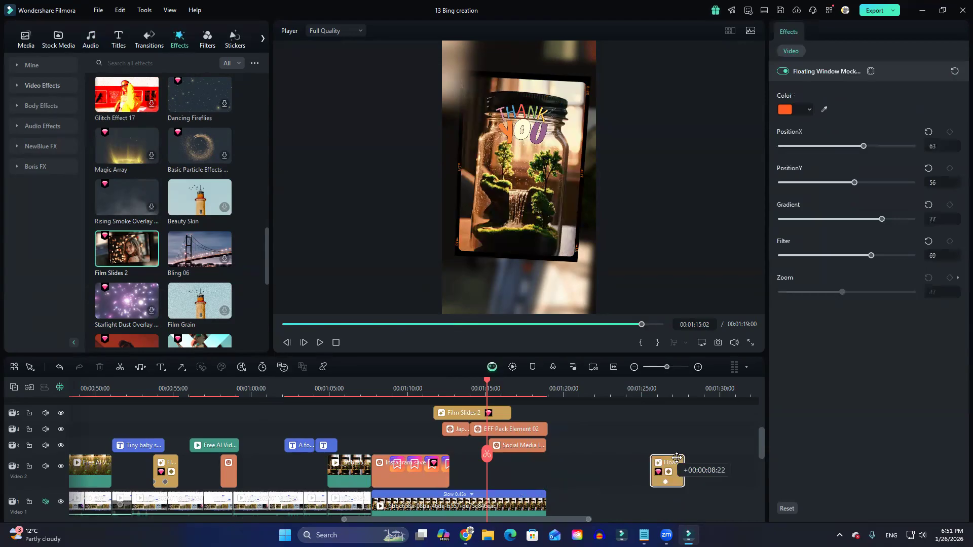
left_click_drag(459, 417, 546, 467)
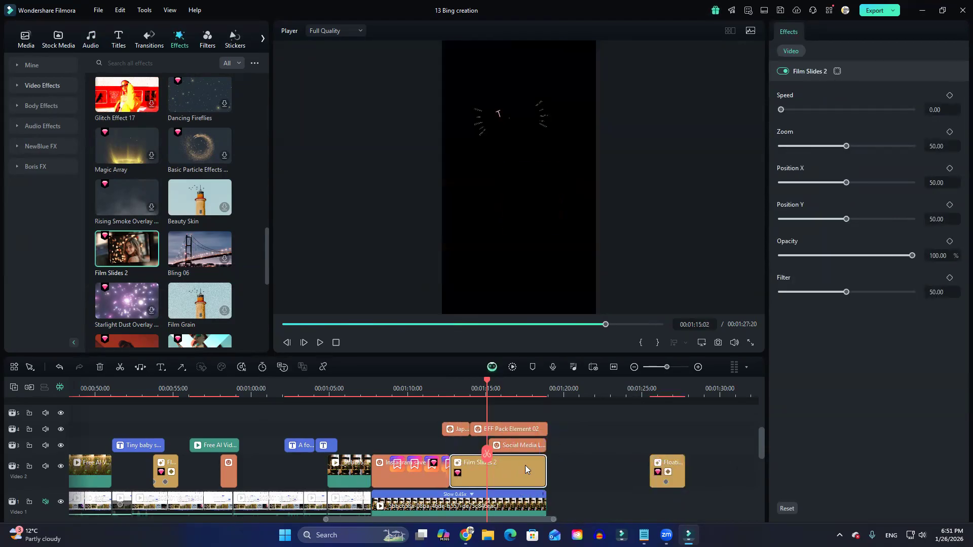
Play the ending from about 00:01:12 to 00:01:16:23 to review the Film Slides 2 effect.
left_click(440, 389)
key("space")
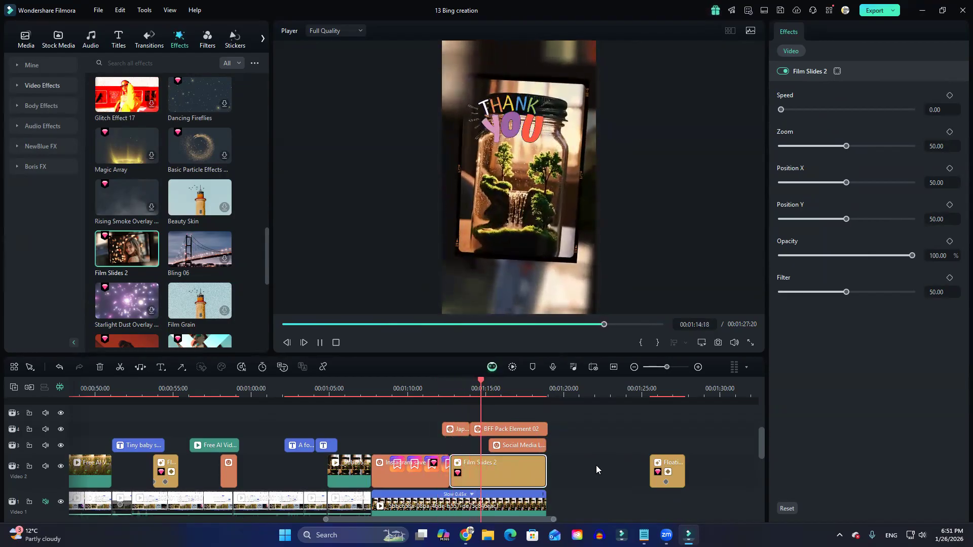
key("space")
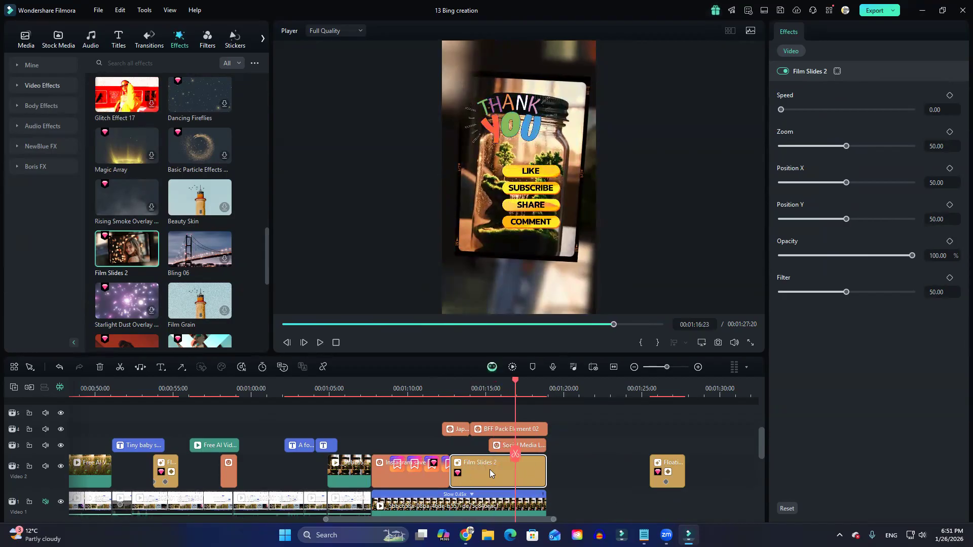
Set Film Slides 2 to Zoom 40.93, Position X 51.35, Position Y 49.03, Filter 73.36 and Speed 73.36.
left_click_drag(848, 146, 845, 219)
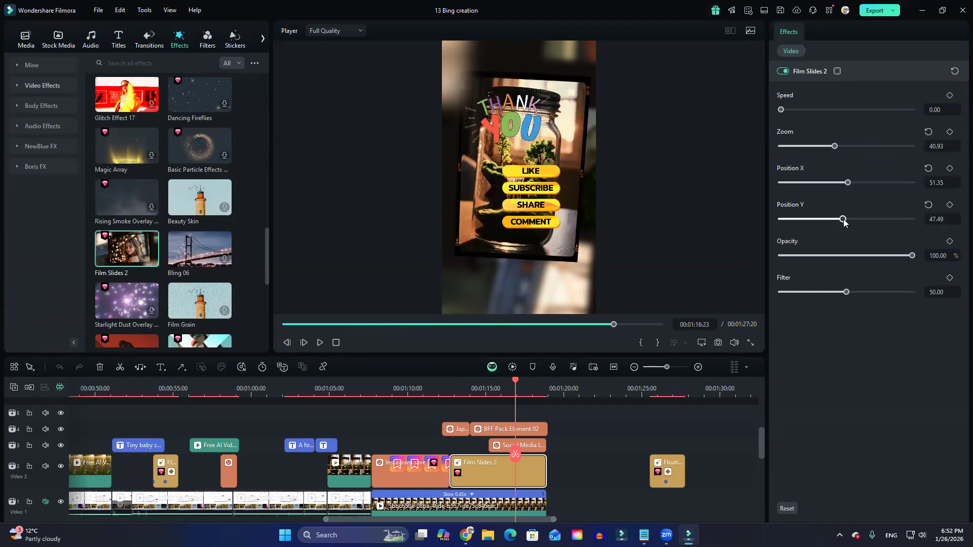
left_click_drag(911, 256, 944, 275)
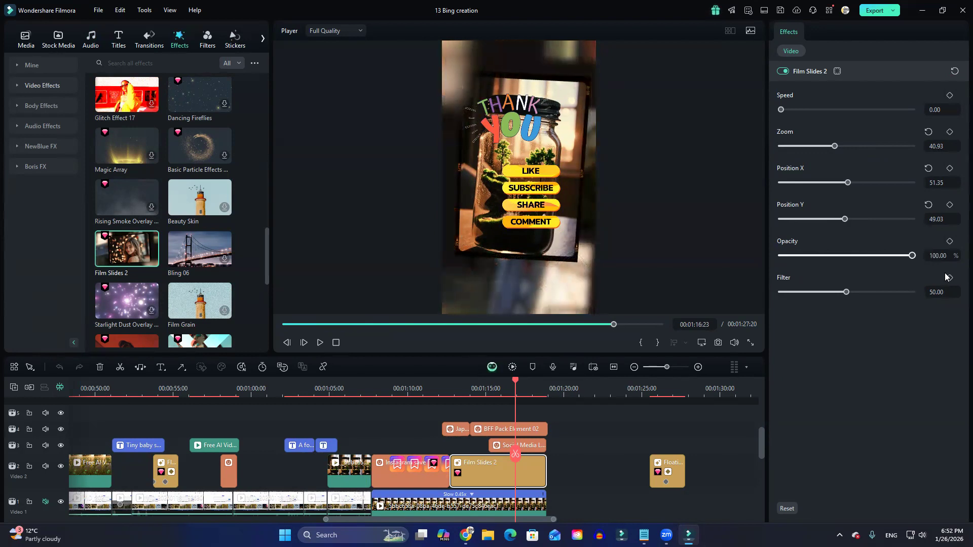
left_click_drag(847, 292, 877, 291)
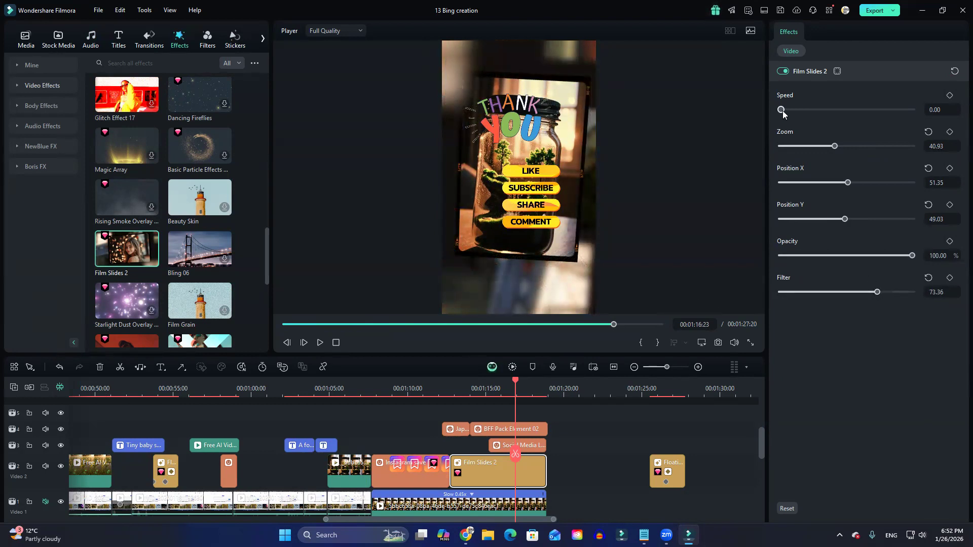
left_click_drag(779, 110, 883, 110)
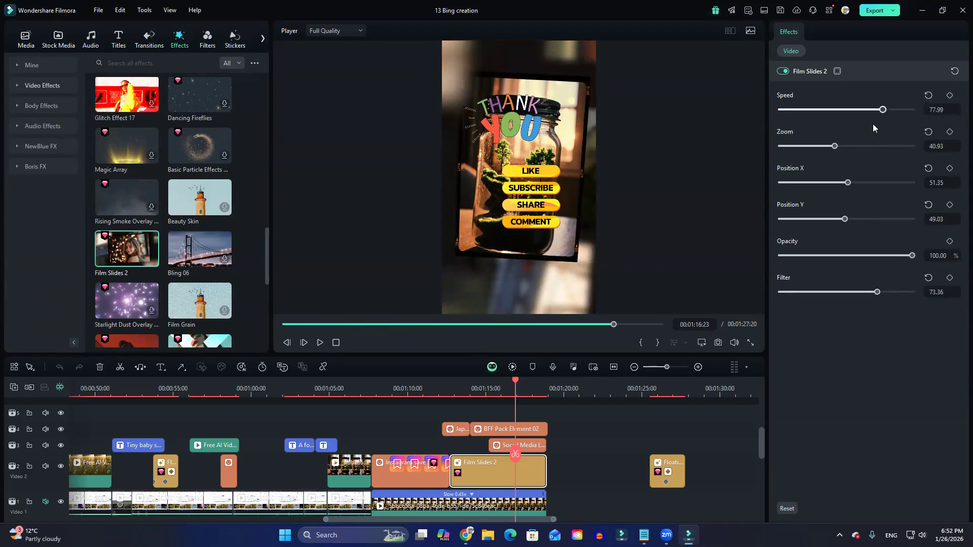
Play the ending up to 00:01:15:22 to review the adjusted Film Slides 2 settings.
left_click(452, 388)
key("space")
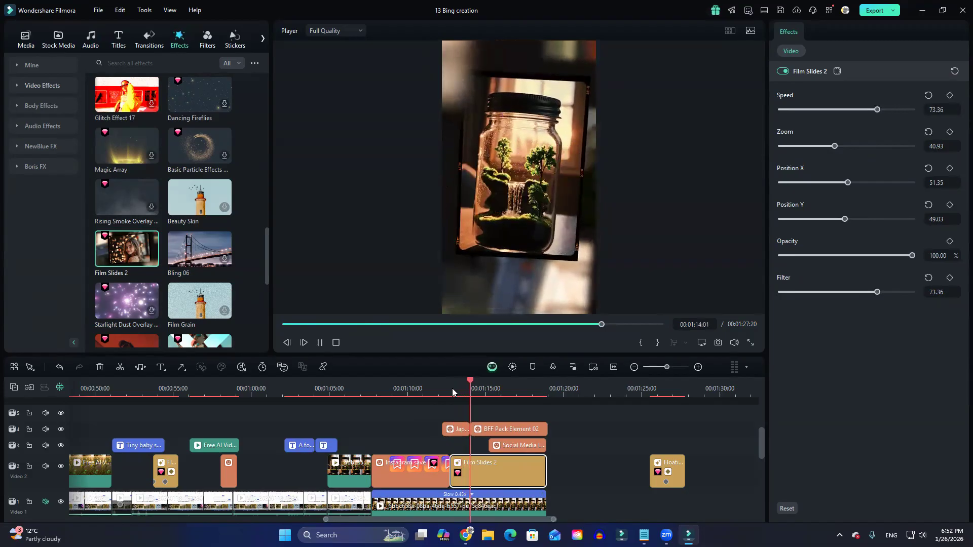
key("space")
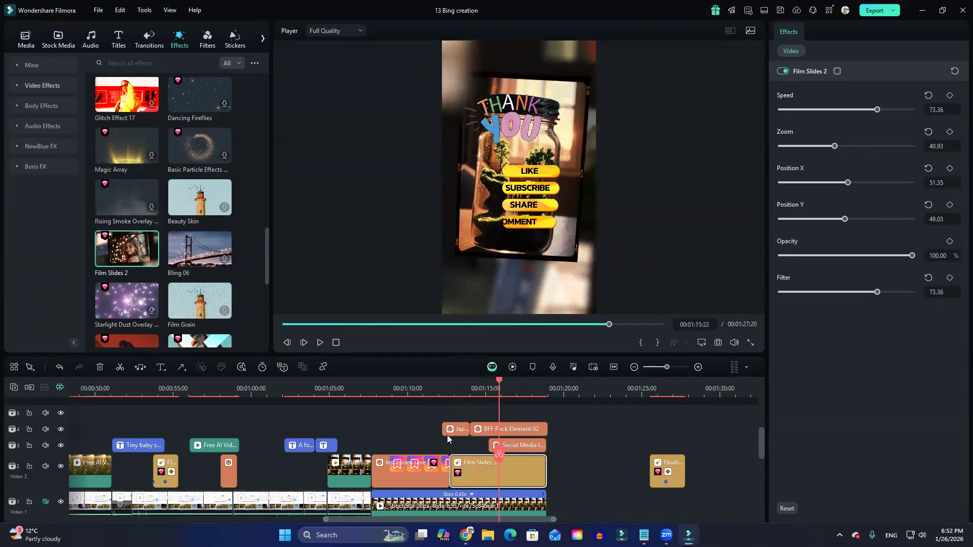
Compare the ending without and with Film Slides 2 by moving the effect off the clip, playing, returning it and playing again.
left_click(435, 391)
left_click_drag(469, 478, 591, 424)
key("space")
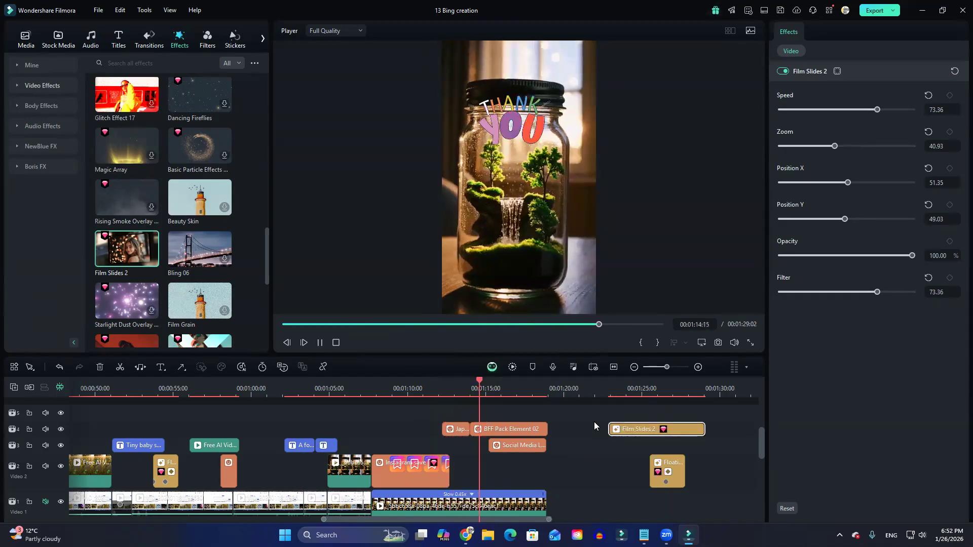
left_click_drag(624, 429, 464, 466)
left_click(409, 395)
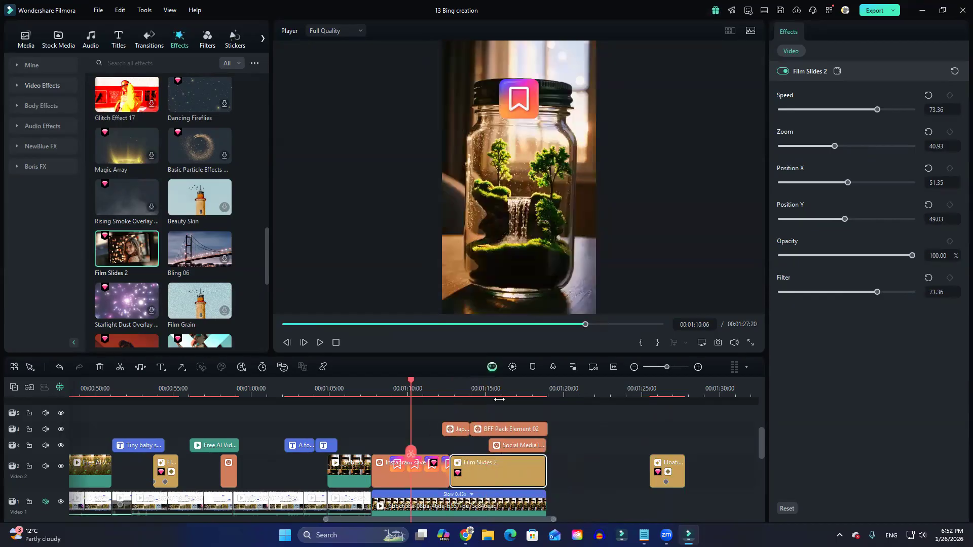
key("space")
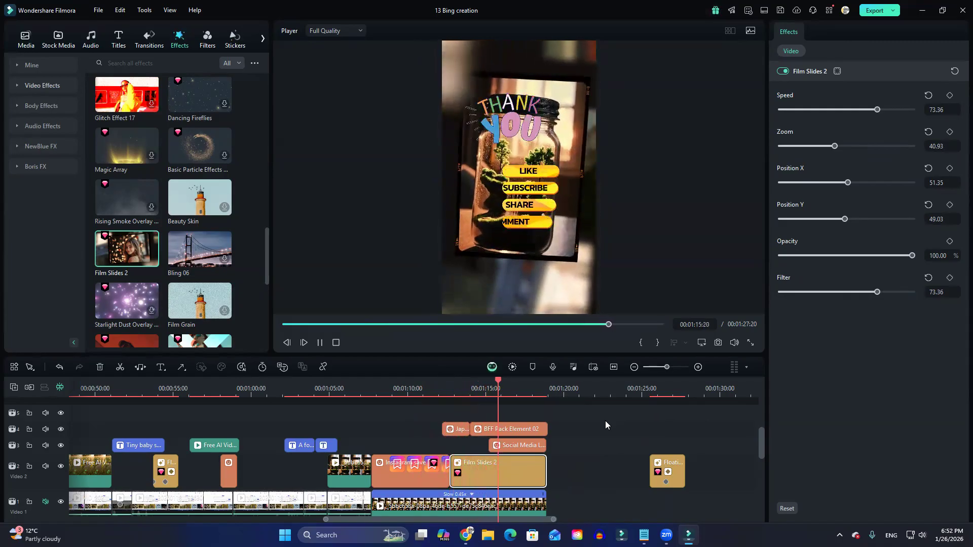
key("space")
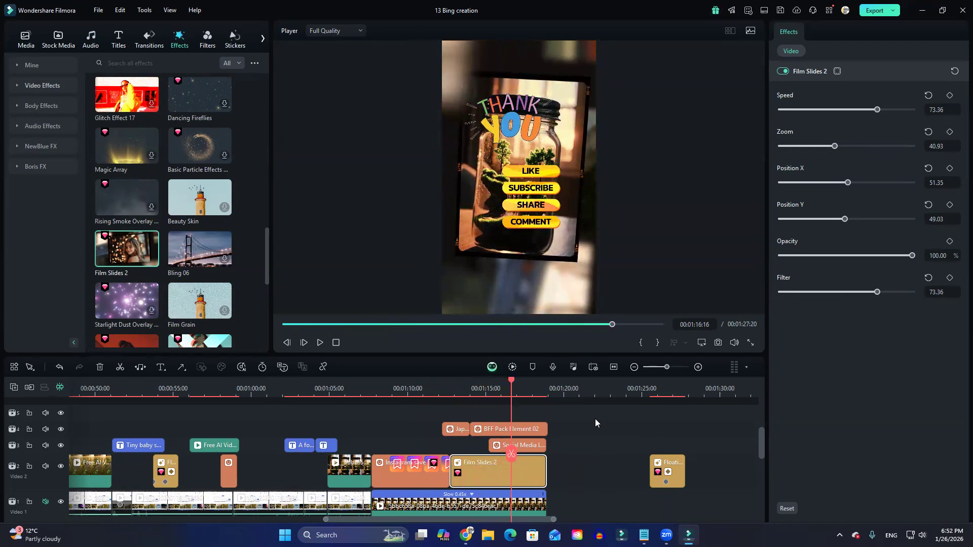
Preview the Bling 06 effect, add it on the track above the Love You and Thank You stickers, and extend it to the clip's end.
left_click(190, 253)
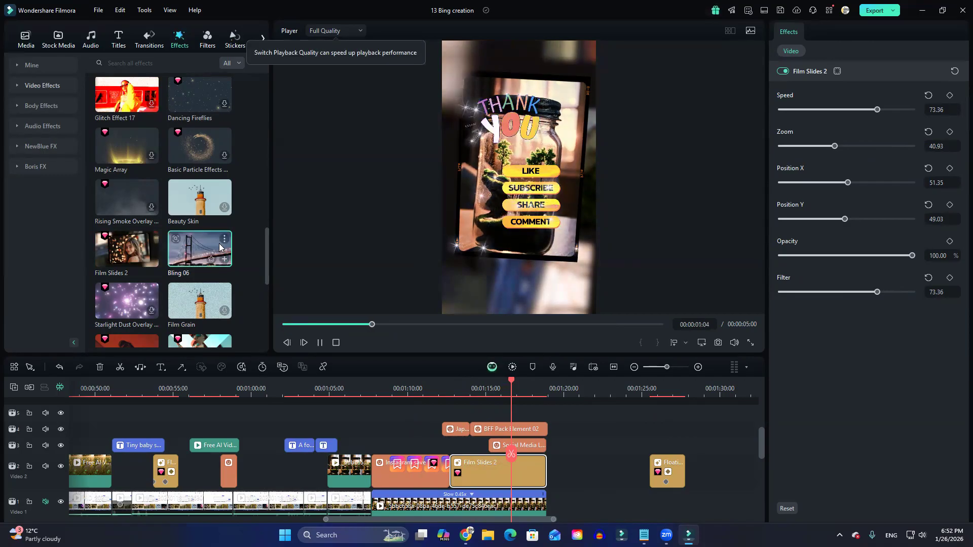
left_click_drag(191, 264, 447, 413)
left_click_drag(516, 414, 545, 413)
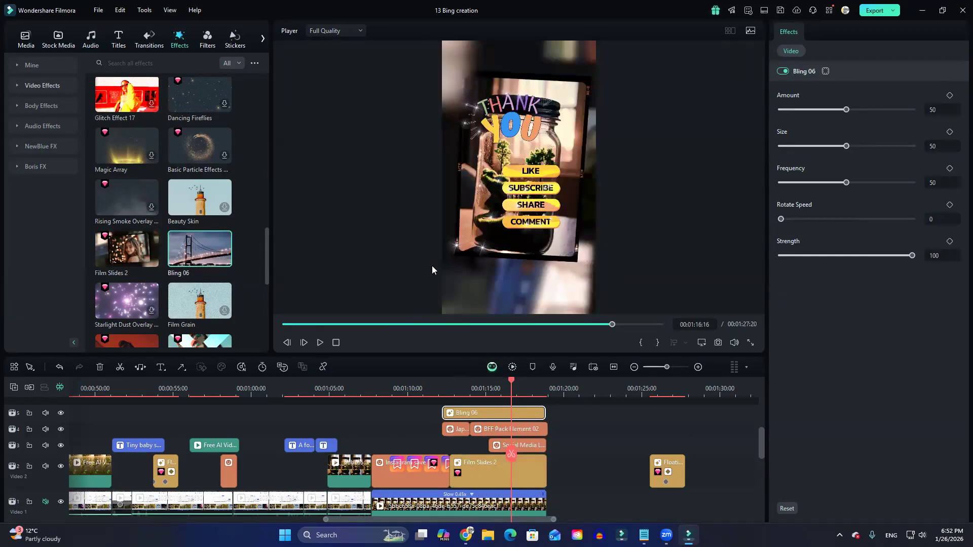
Hide and show the Bling 06 track to compare the picture, and play from 00:01:10:06 to 00:01:13:16.
left_click(61, 413)
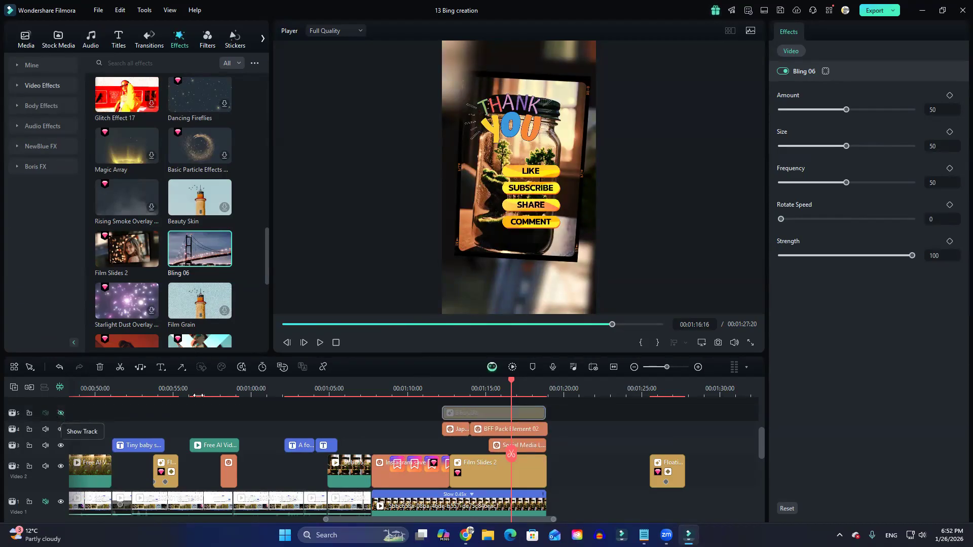
left_click(411, 390)
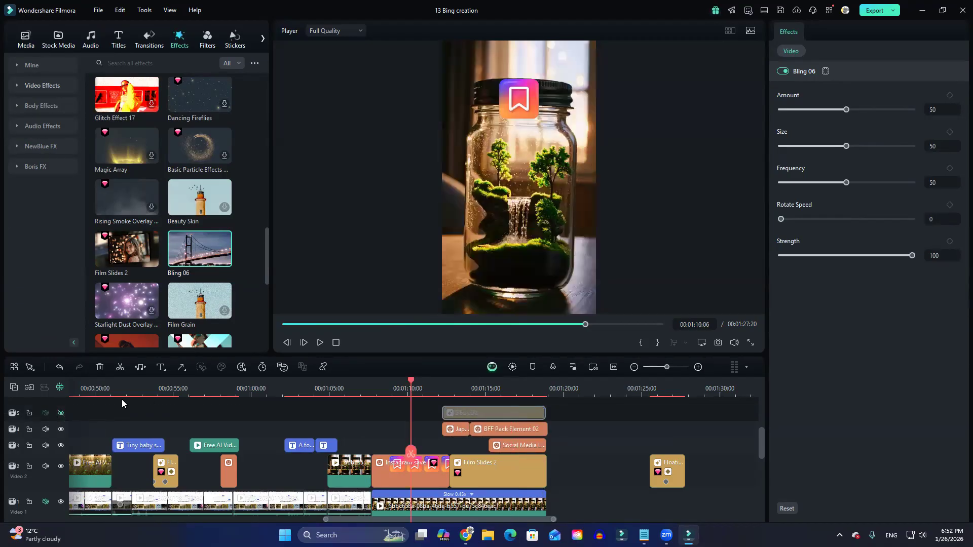
left_click(61, 413)
key("space")
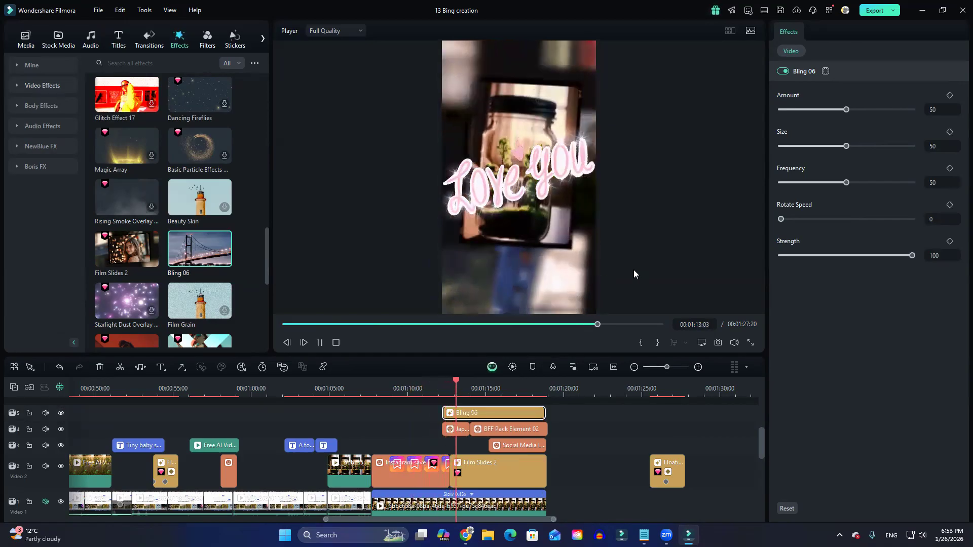
key("space")
Disable the Film Slides 2 clip and play the ending from about 00:01:11:16 to review Bling 06 on its own.
left_click(503, 472)
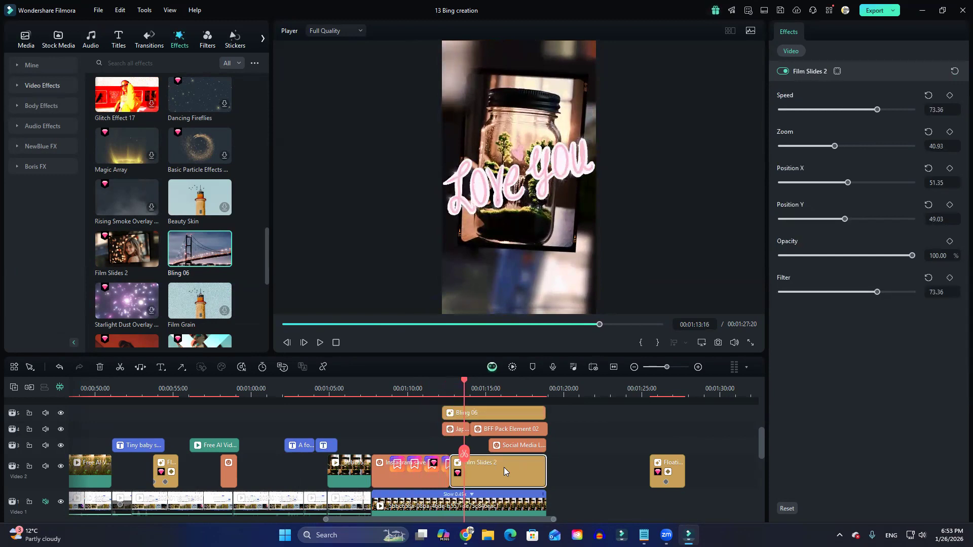
key("e")
left_click(433, 394)
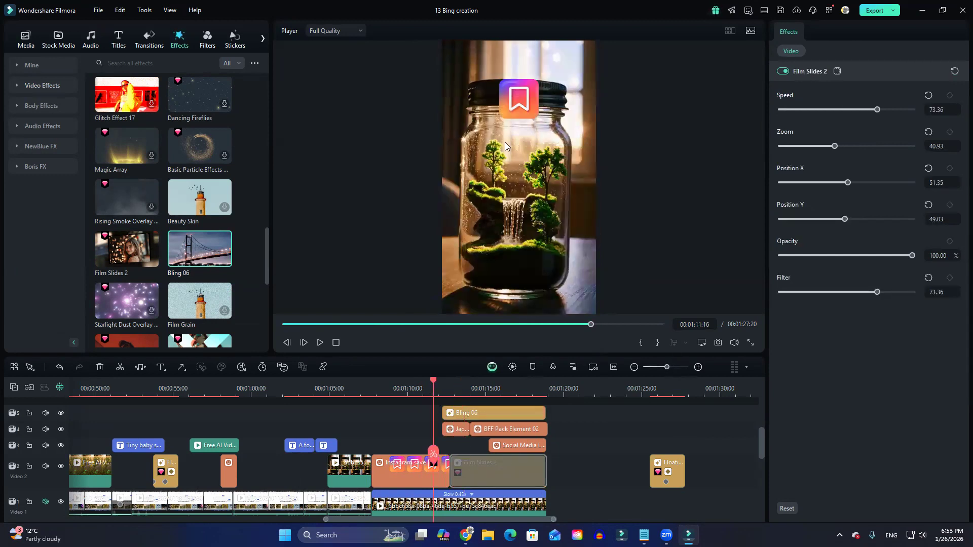
key("space")
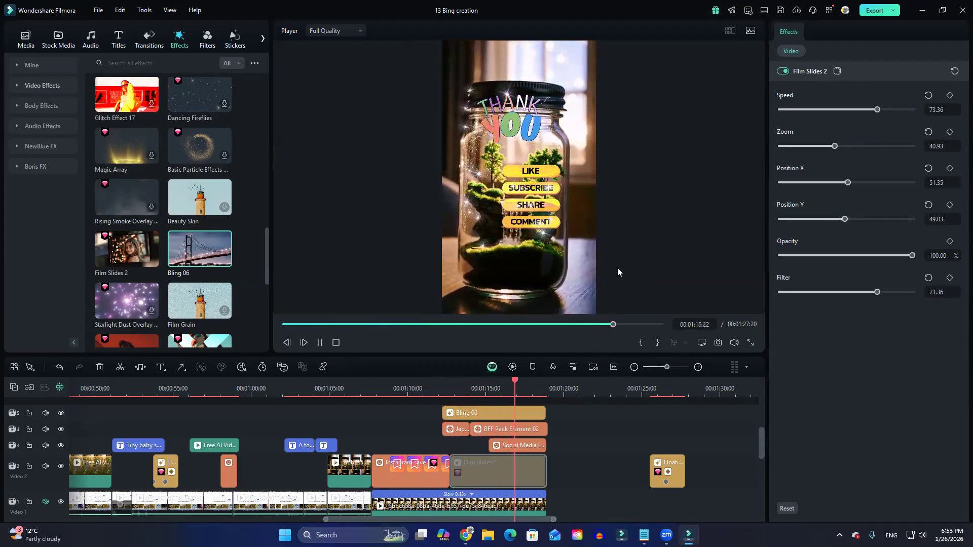
key("space")
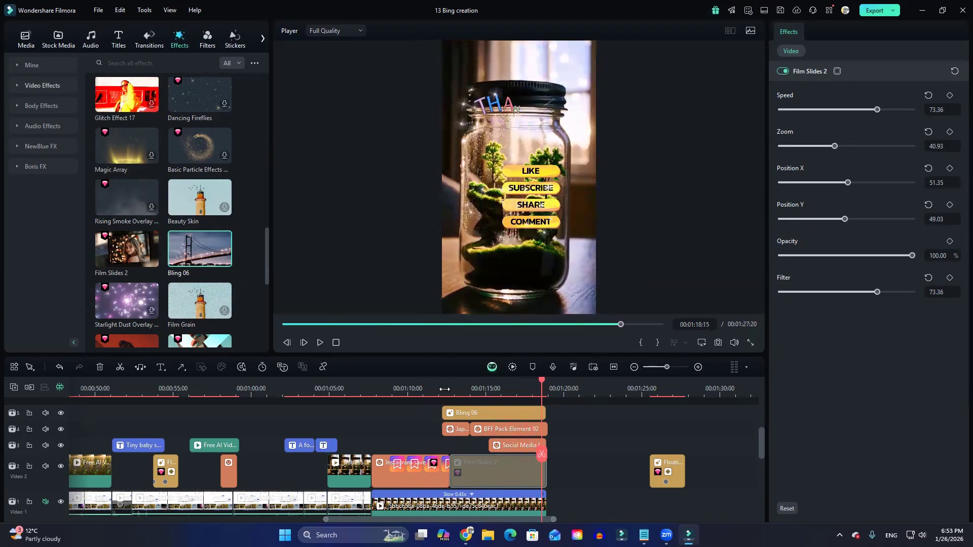
left_click(444, 390)
key("space")
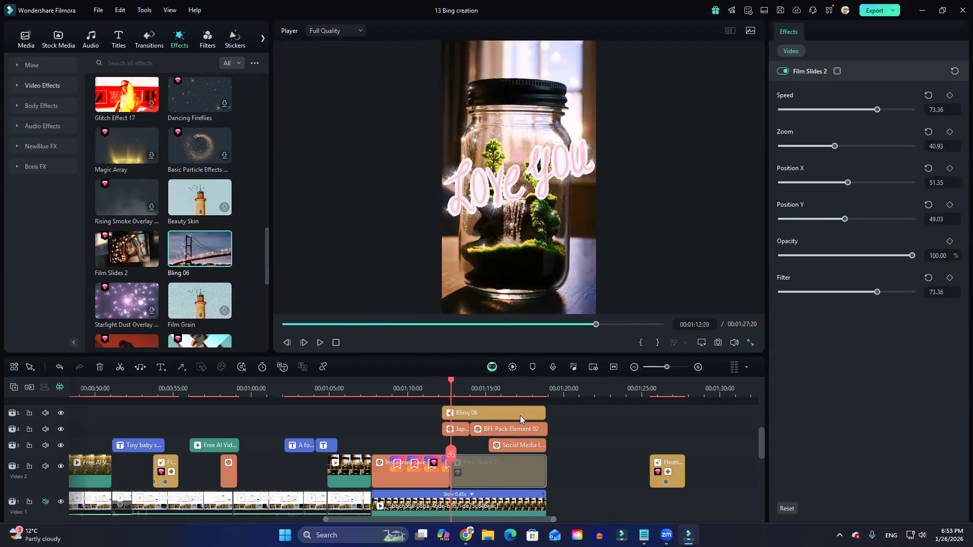
Set the Bling 06 effect's Amount to 75, Size to 75 and Frequency to 76.
left_click(483, 413)
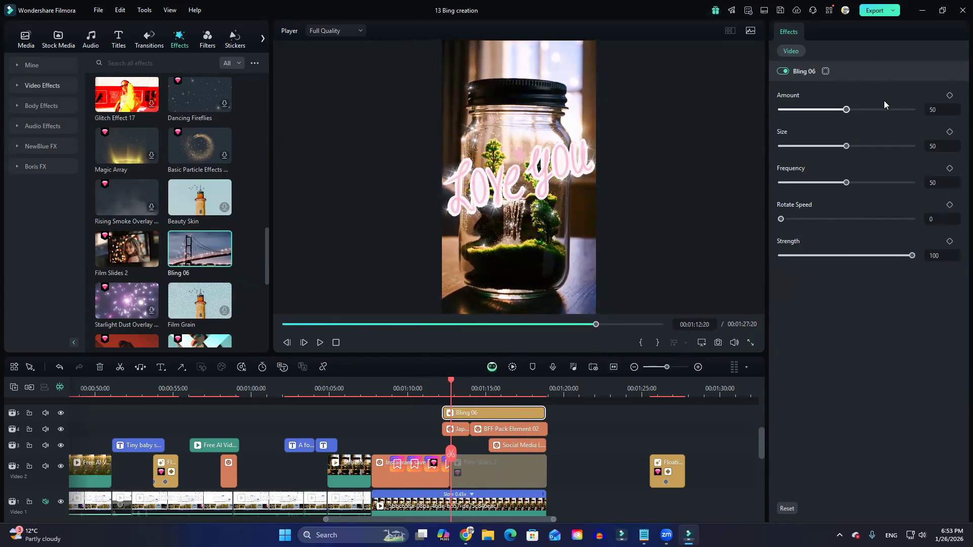
left_click_drag(847, 108, 879, 145)
left_click_drag(851, 183, 880, 169)
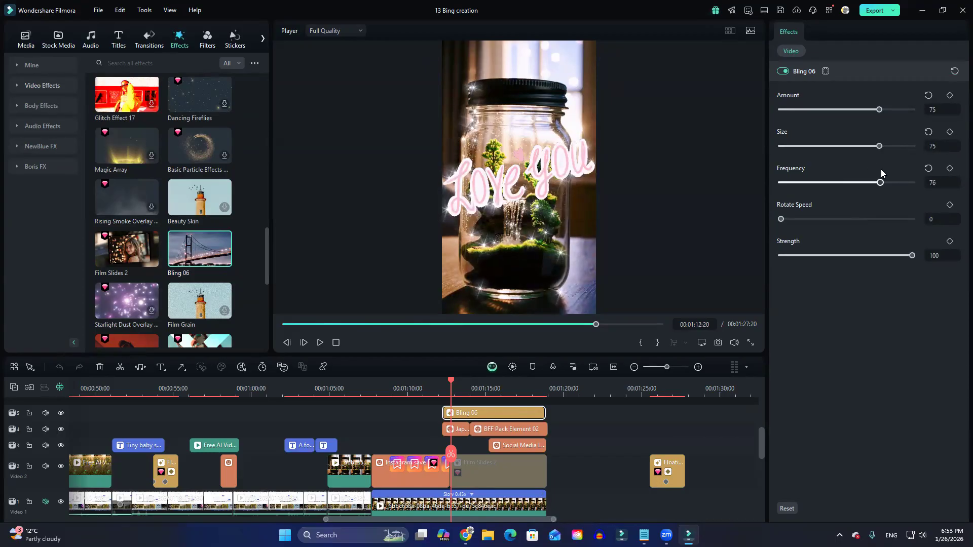
Set Bling 06's Rotate Speed to 85 and Frequency to 81, and play from 00:01:12:20 to review the sparkles.
left_click_drag(869, 218, 891, 219)
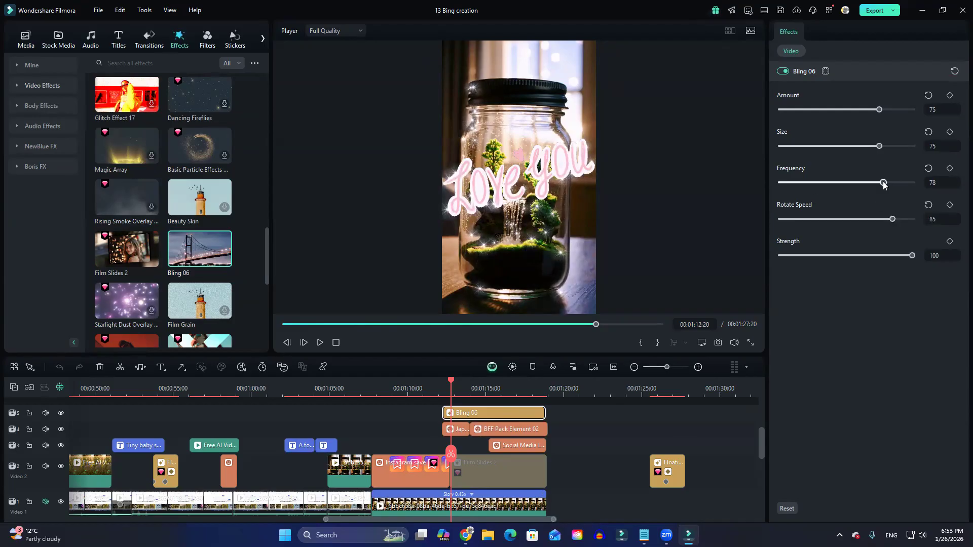
left_click_drag(883, 182, 887, 182)
key("space")
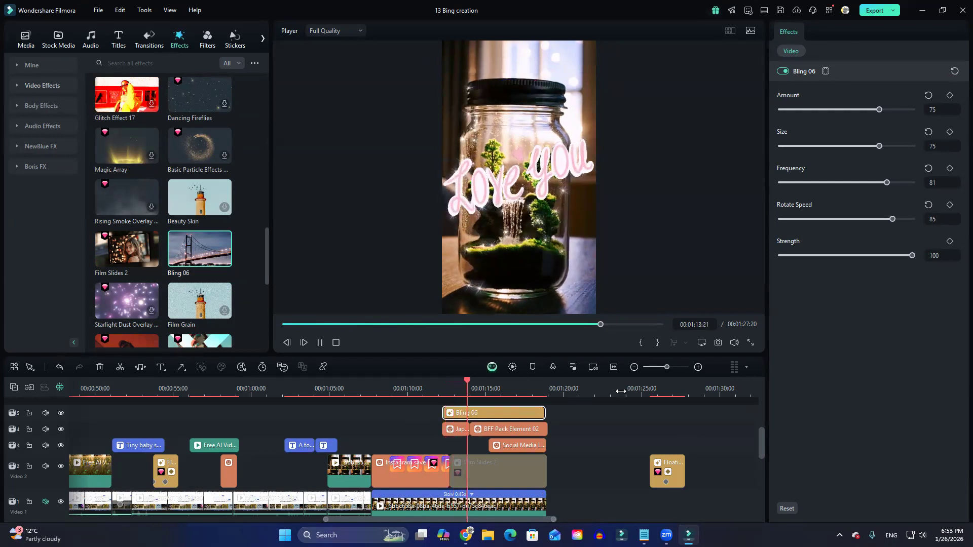
key("space")
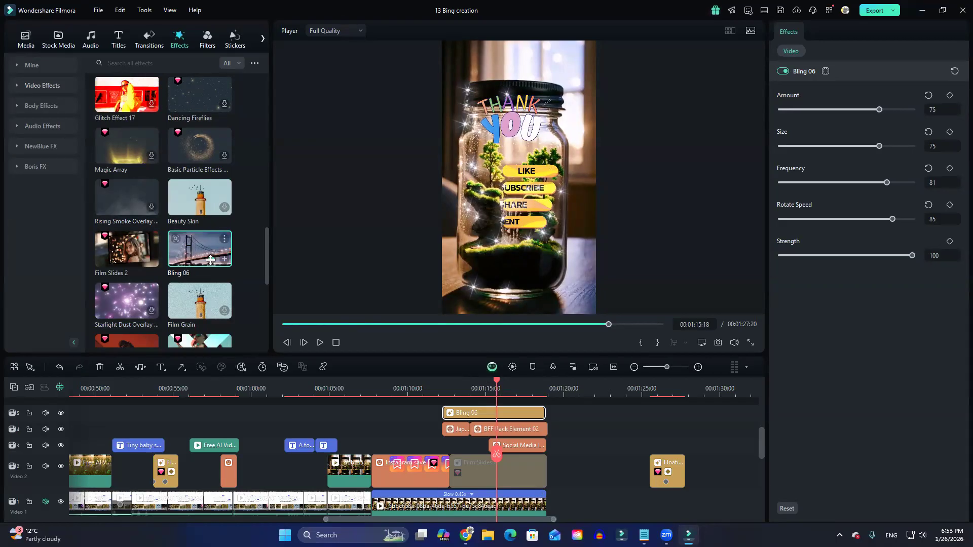
Move the disabled Film Slides 2 clip to track 3 past the ending and place the Photobook Slides effect in its old spot.
scroll(210, 260, "down", 5)
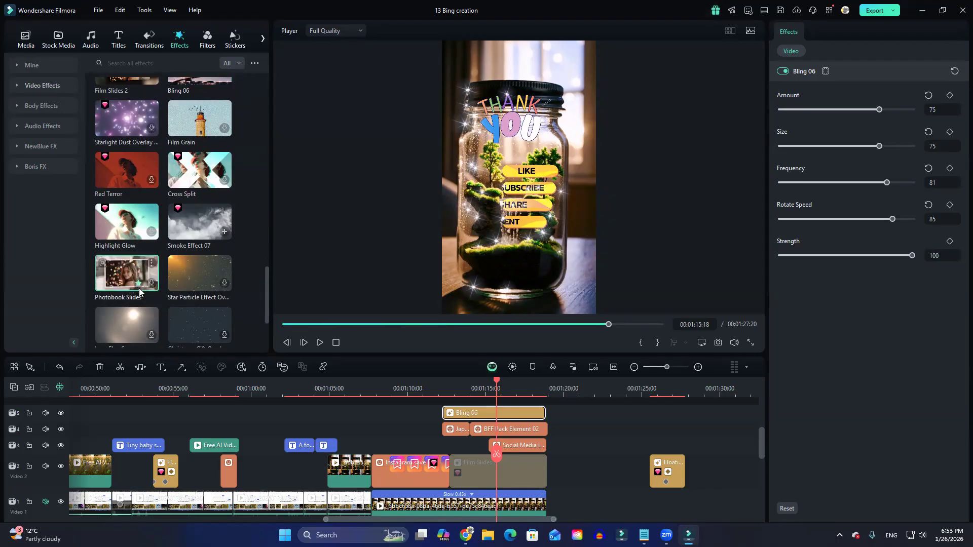
scroll(486, 471, "down", 1)
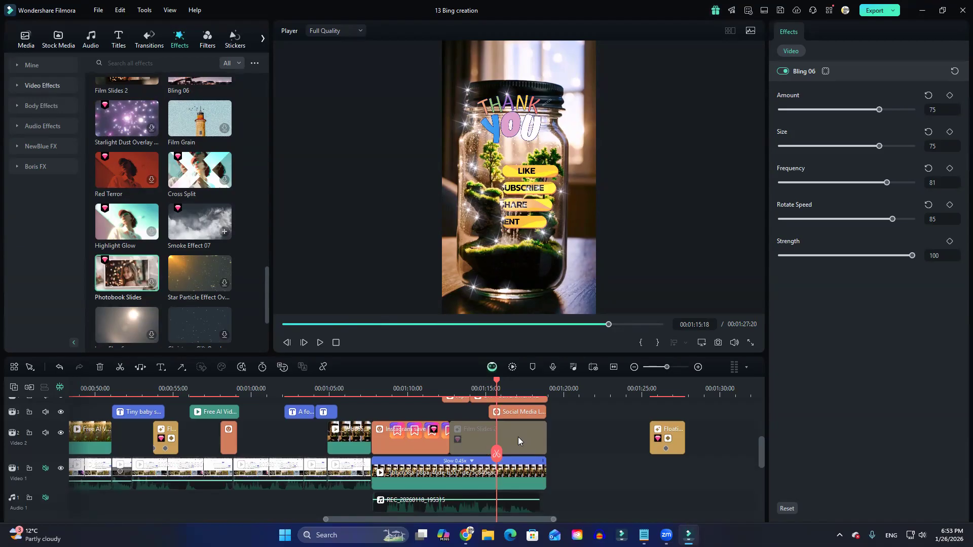
scroll(589, 463, "up", 1)
left_click_drag(519, 460, 659, 430)
left_click_drag(122, 277, 456, 469)
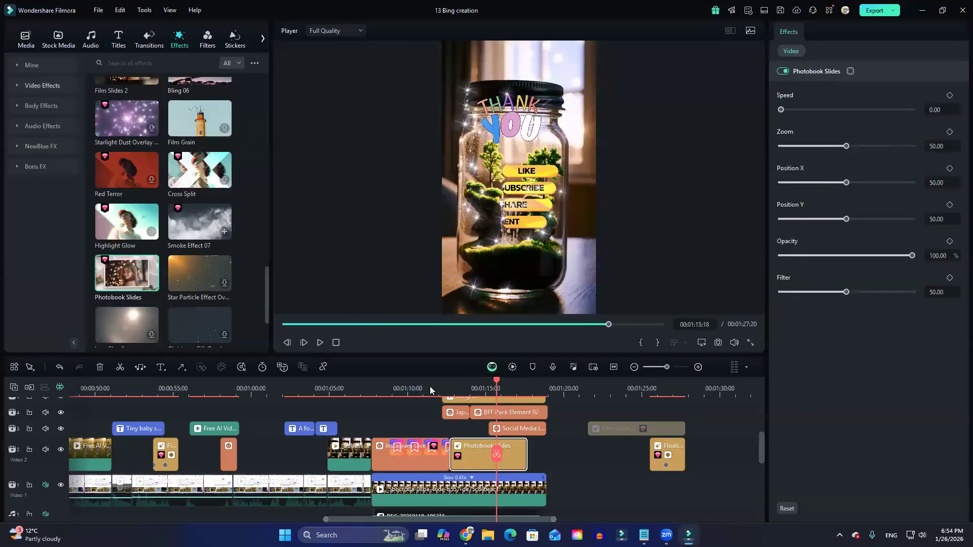
Play the ending from 00:01:11:11 to review the Photobook Slides effect.
left_click(429, 386)
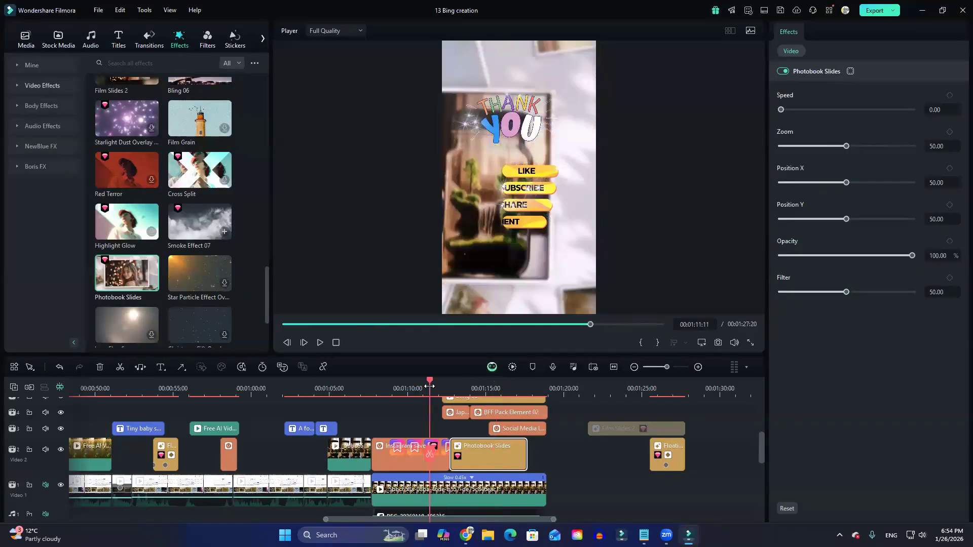
key("space")
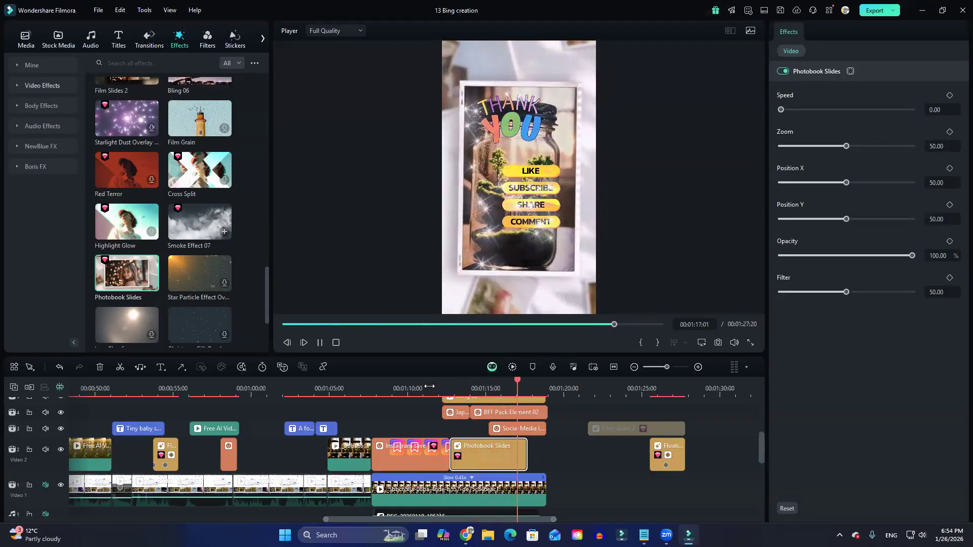
key("space")
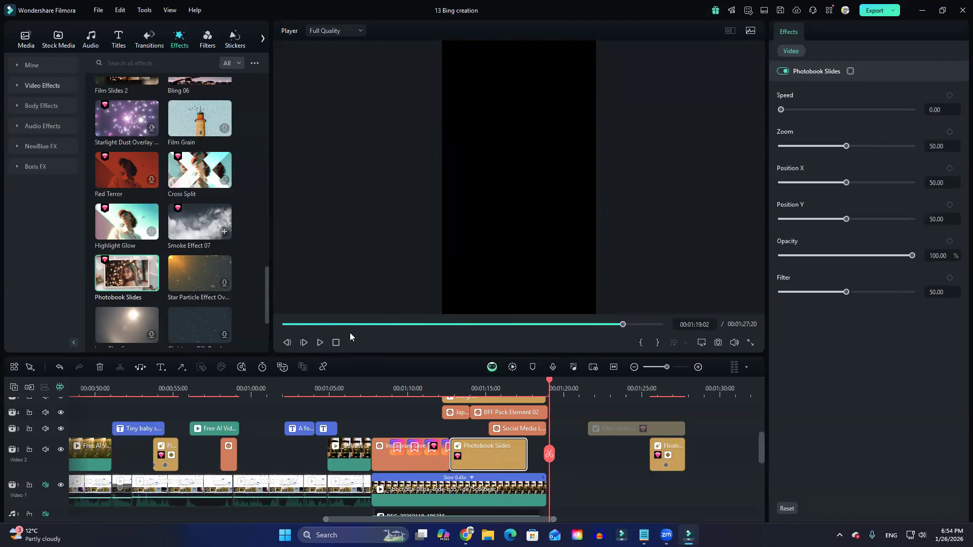
Browse the effects library and preview the Instant Camera, Instant Memories frame and Neon Projection 5 effects.
scroll(173, 280, "down", 3)
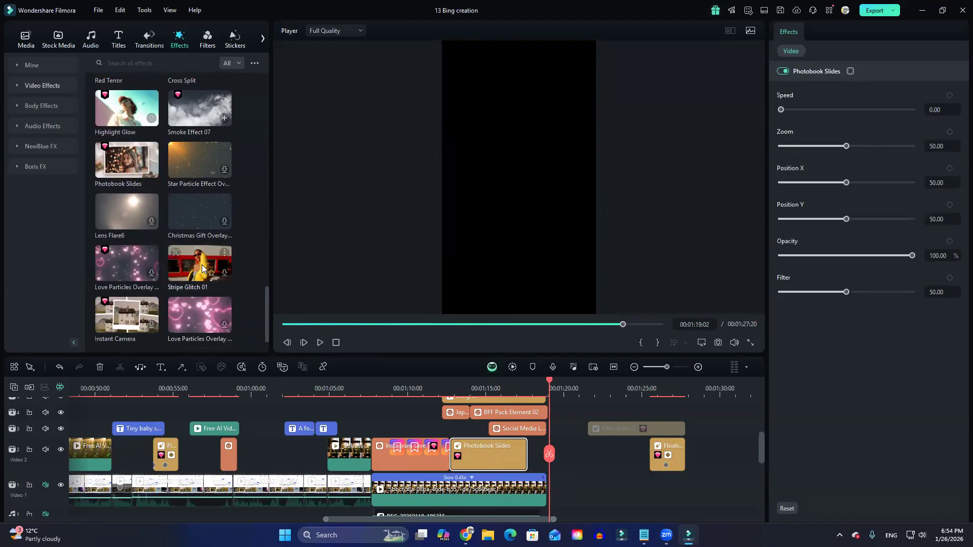
scroll(205, 265, "down", 1)
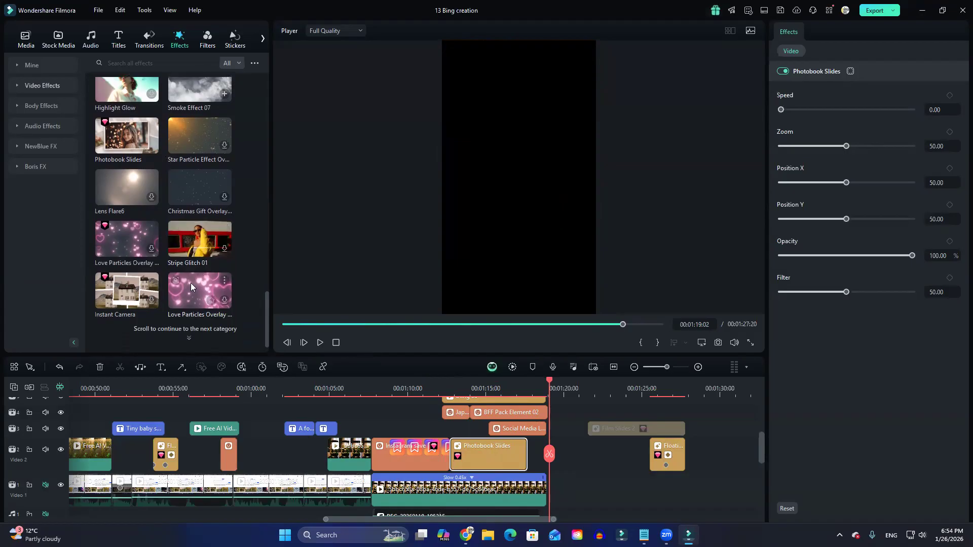
left_click(127, 294)
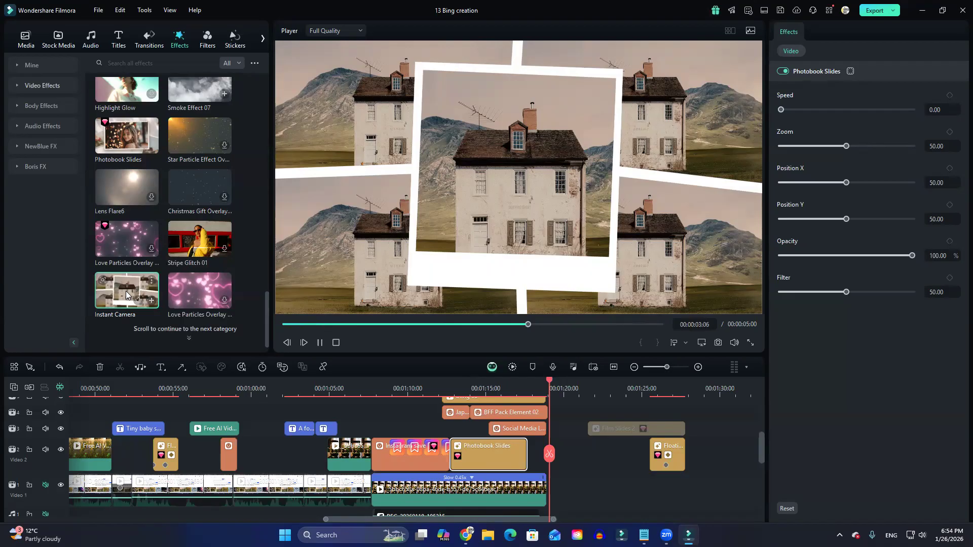
scroll(154, 284, "down", 5)
scroll(158, 280, "up", 5)
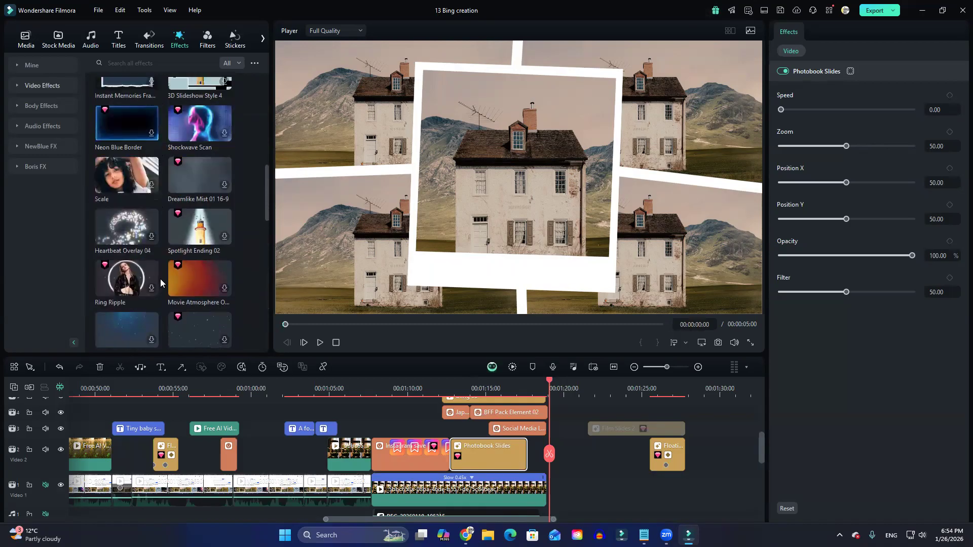
scroll(173, 231, "up", 1)
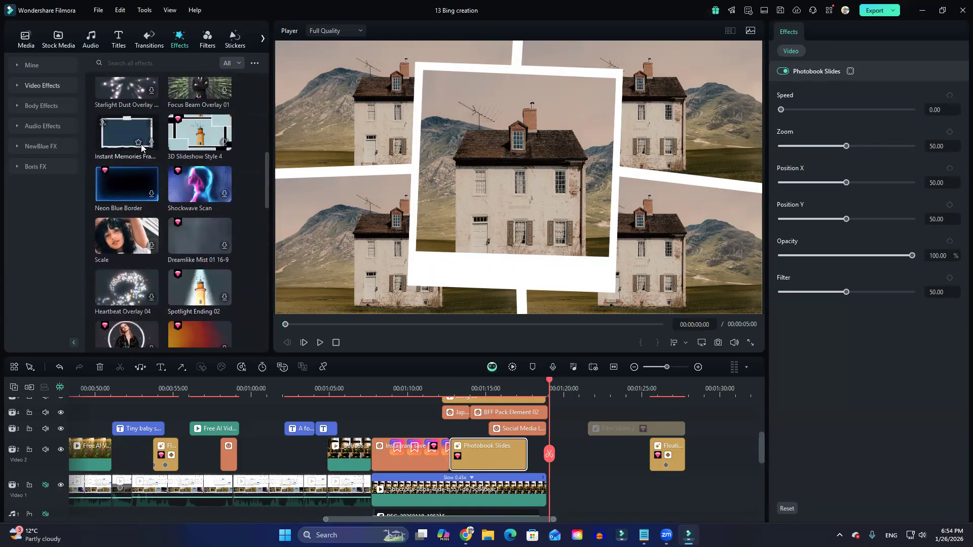
left_click(126, 138)
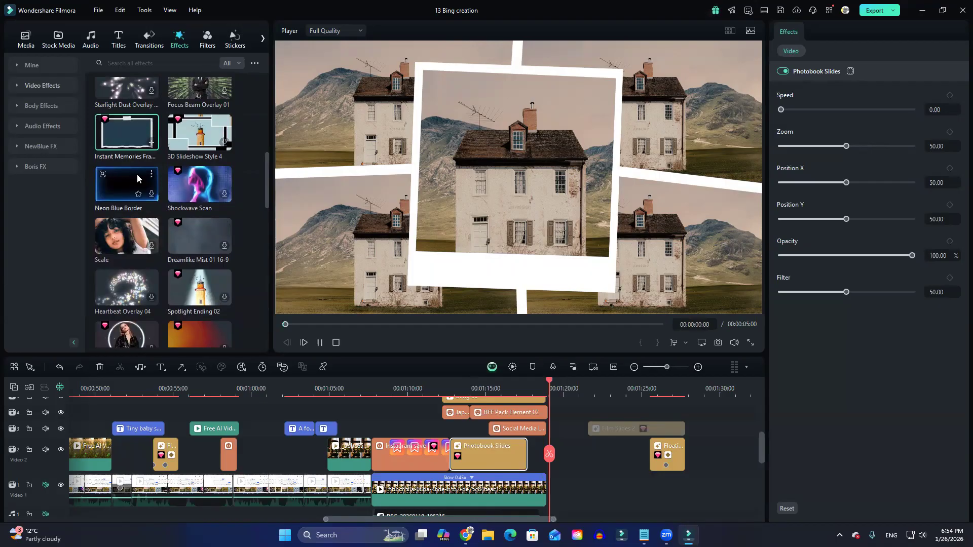
scroll(176, 245, "up", 5)
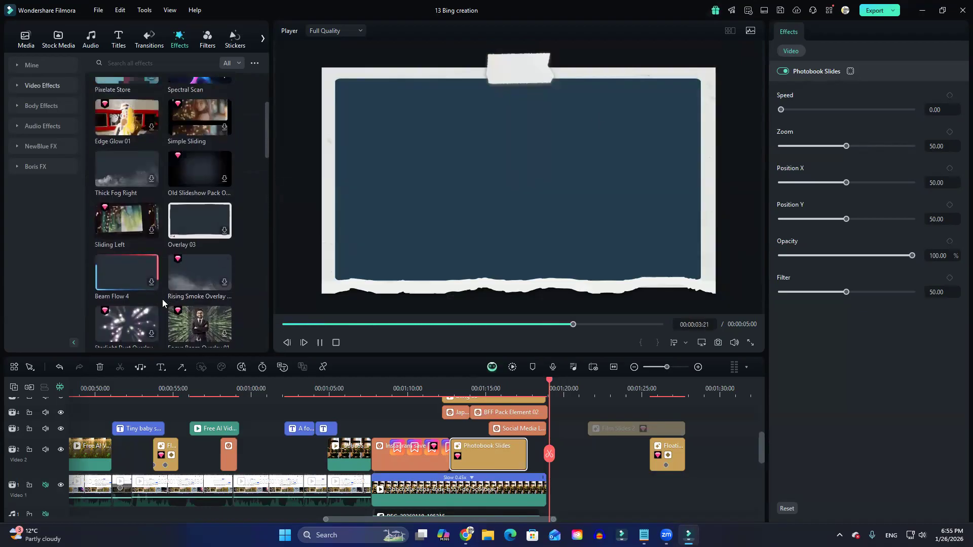
scroll(163, 299, "up", 3)
scroll(166, 303, "up", 1)
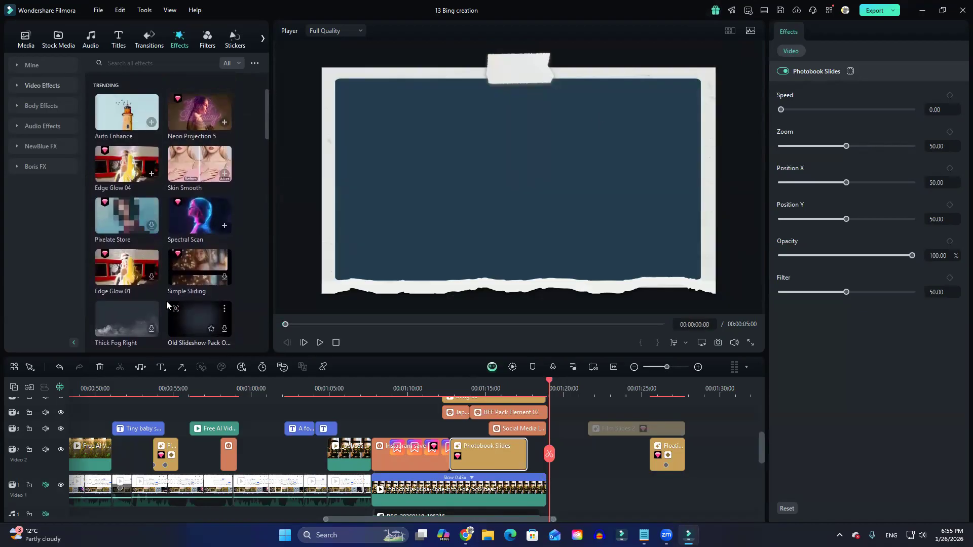
left_click(200, 113)
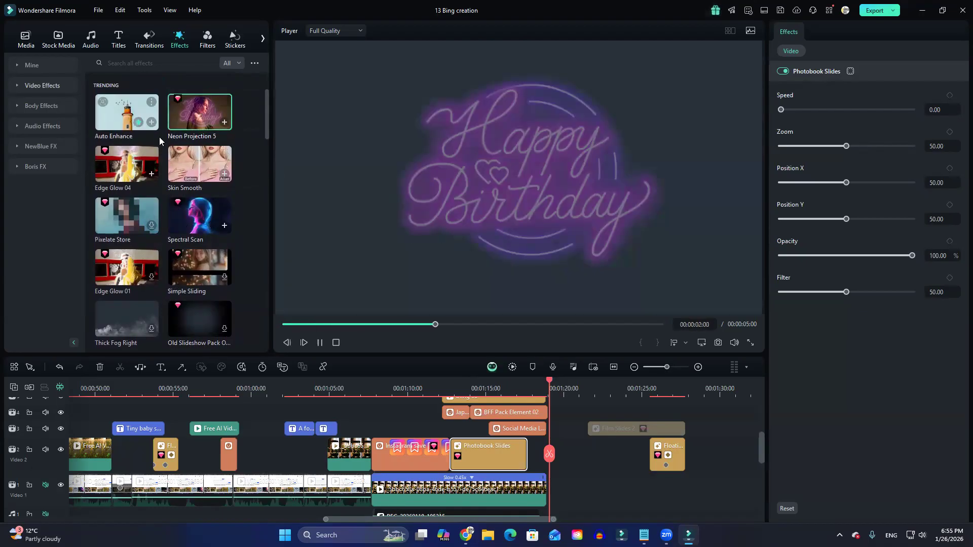
Search the effects library for "slide" and preview the Simple Sliding effect.
left_click(141, 64)
type("s")
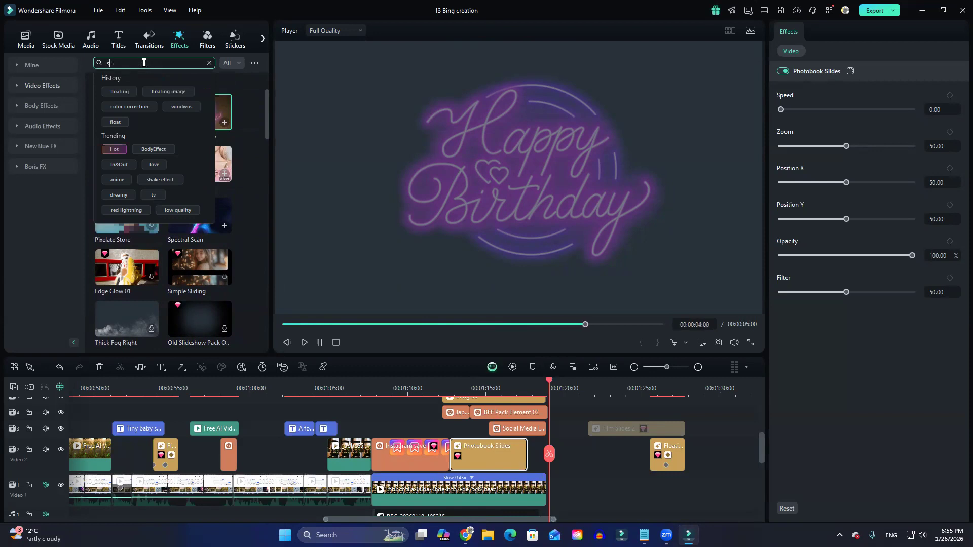
type("lides")
left_click(109, 78)
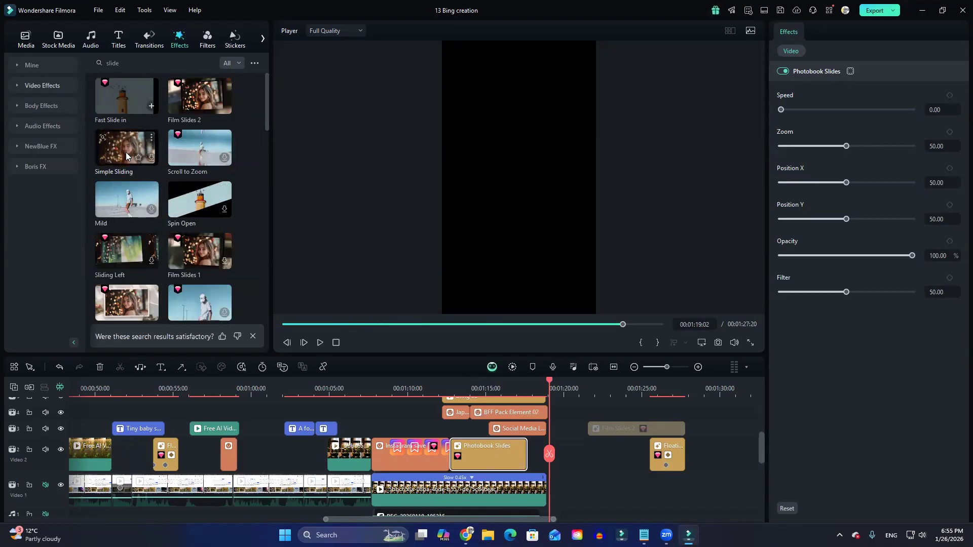
left_click(137, 158)
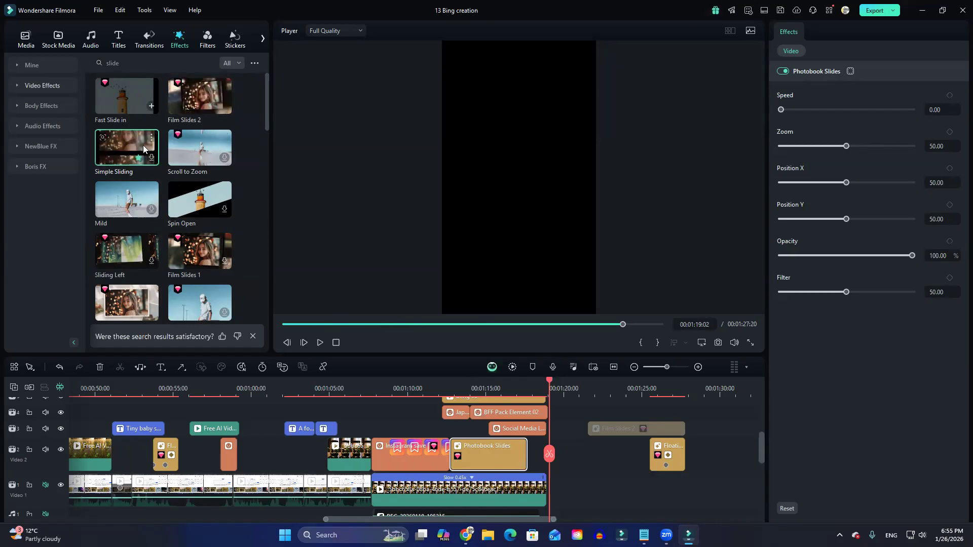
Move the Photobook Slides clip onto Video 1 below the Floating clip and place the 3D Magic Phoframe Overlay effect where it was.
scroll(123, 207, "down", 2)
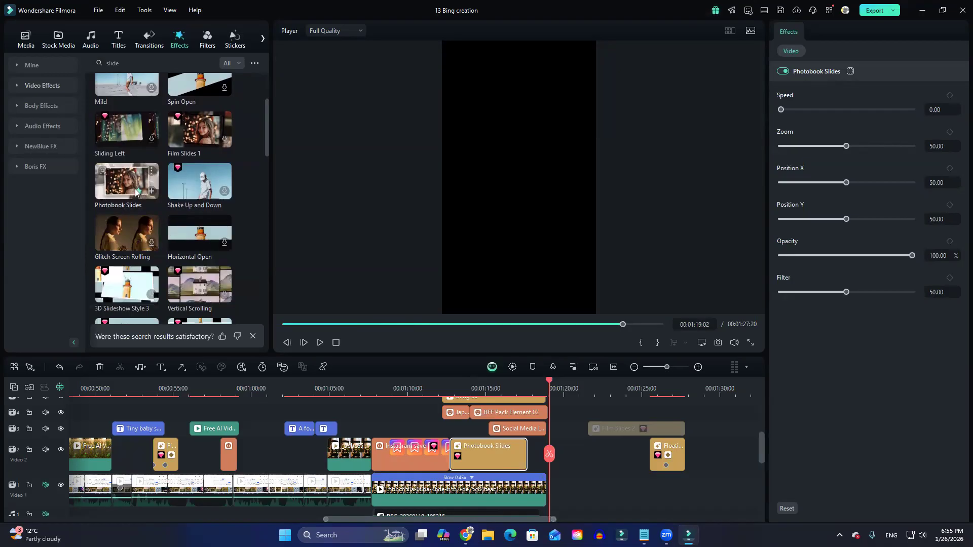
scroll(132, 203, "down", 2)
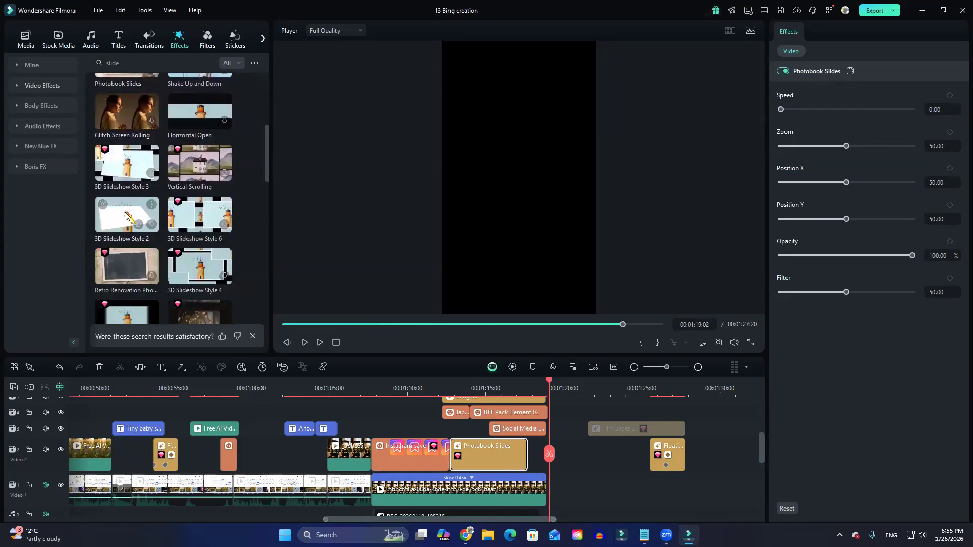
scroll(163, 221, "down", 1)
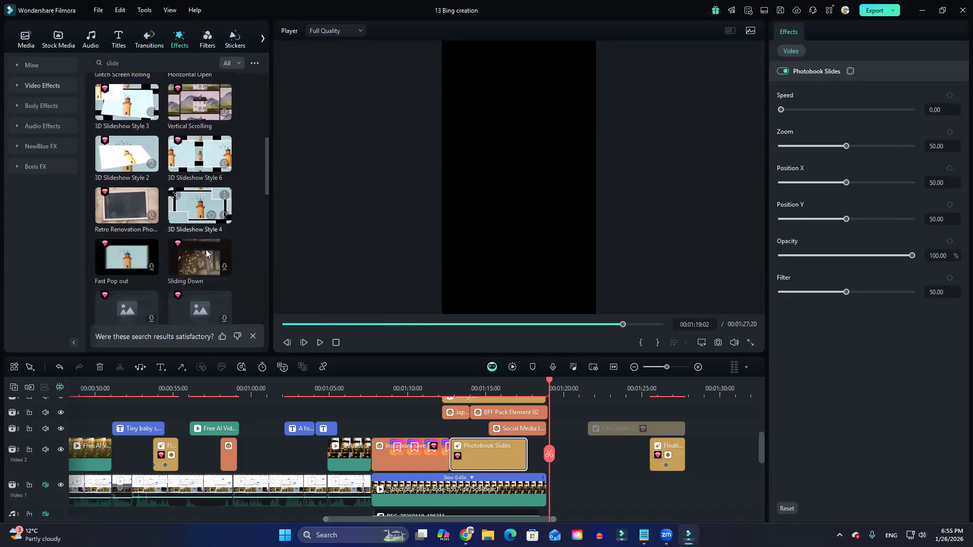
scroll(218, 238, "down", 2)
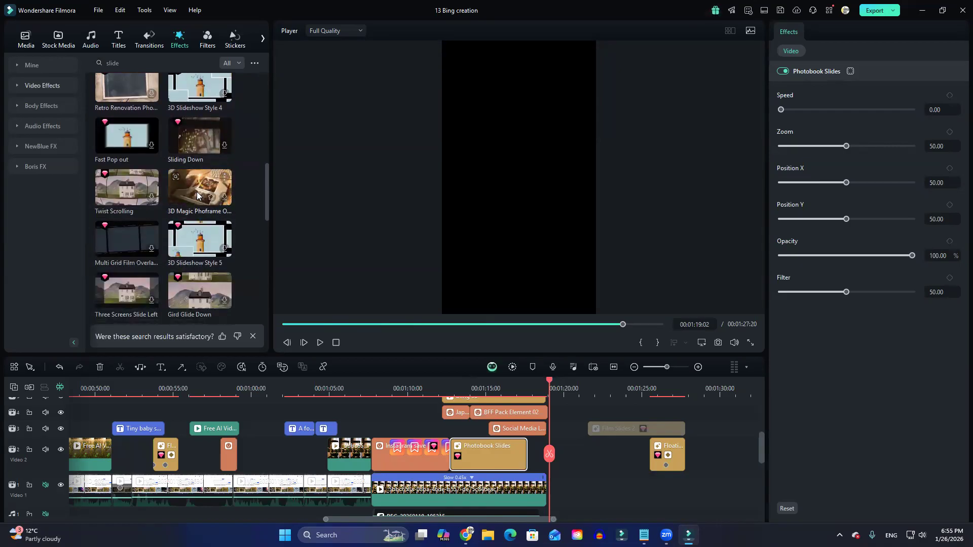
left_click_drag(204, 200, 374, 363)
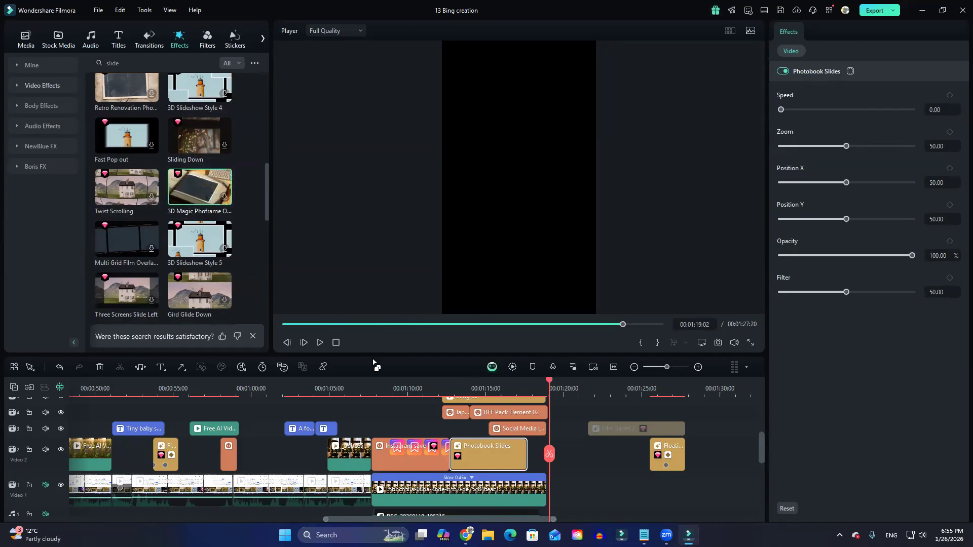
left_click_drag(499, 460, 700, 496)
left_click_drag(216, 204, 456, 459)
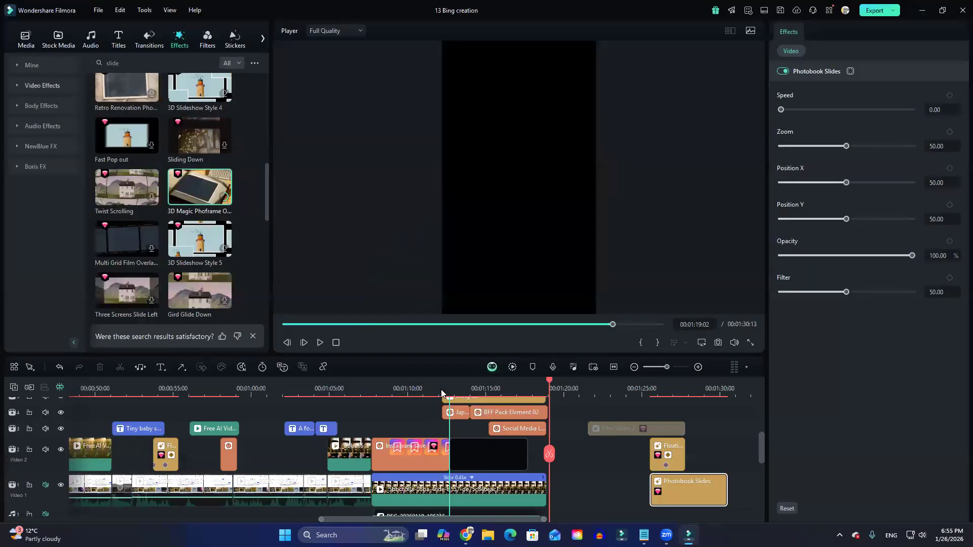
Play the timeline from just before the 3D Magic Phoframe Overlay clip, replaying its start to review the frame.
left_click(441, 389)
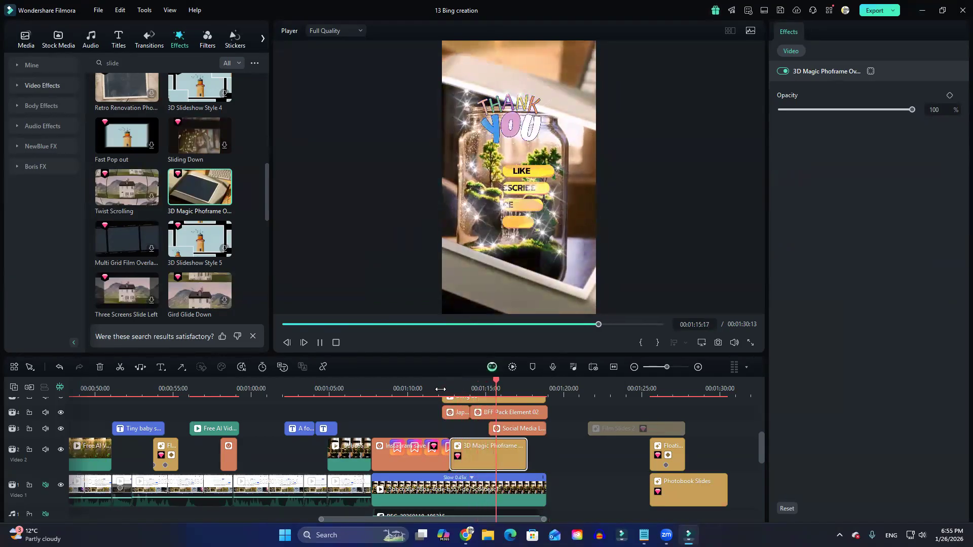
left_click(444, 387)
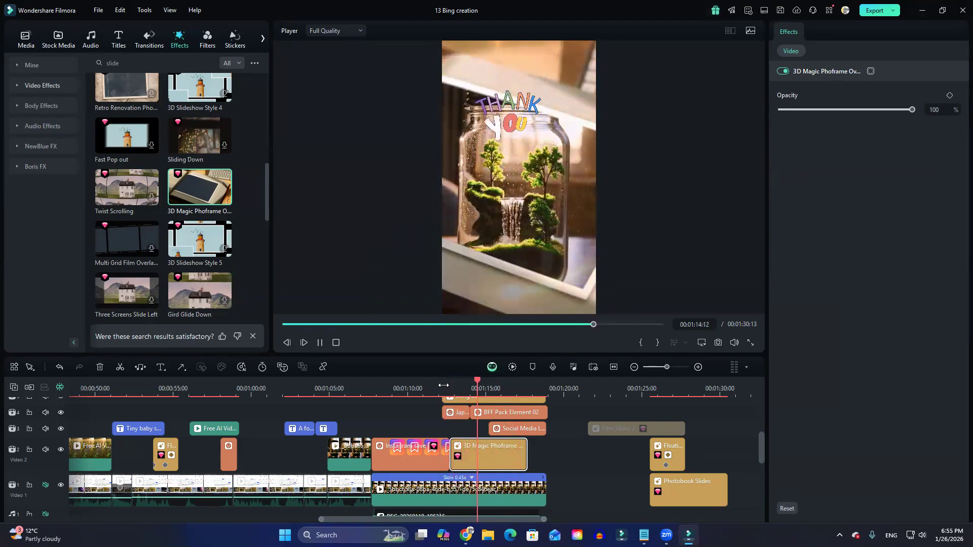
key("space")
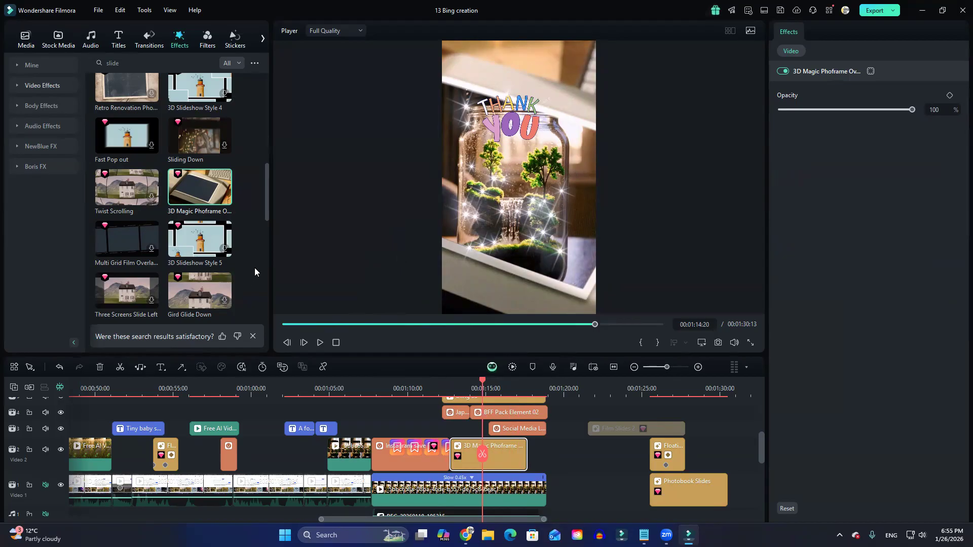
Browse the "slide" effect results and preview a Social Media Slideshow overlay and the Multi-screen Page Turn effect.
scroll(157, 287, "down", 2)
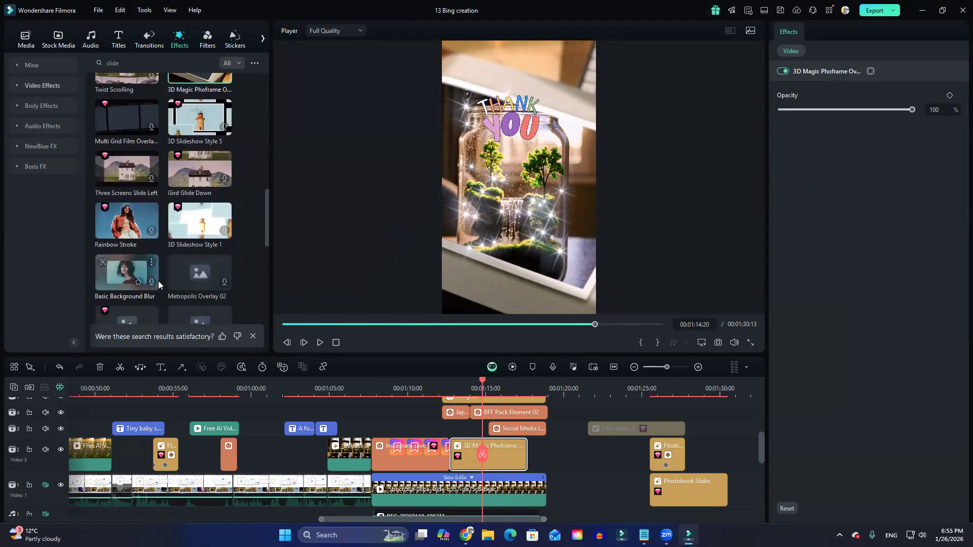
scroll(158, 285, "down", 2)
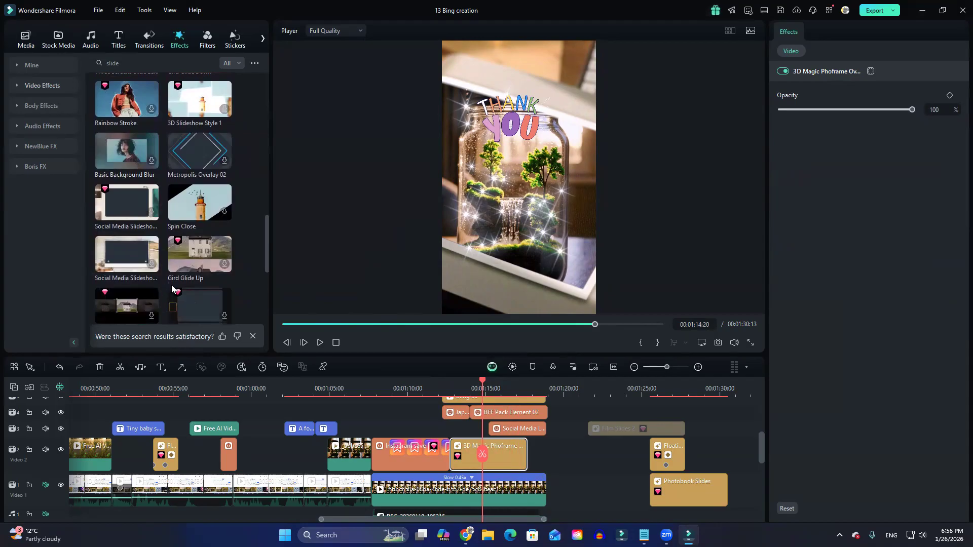
mouse_move(174, 290)
scroll(208, 275, "down", 1)
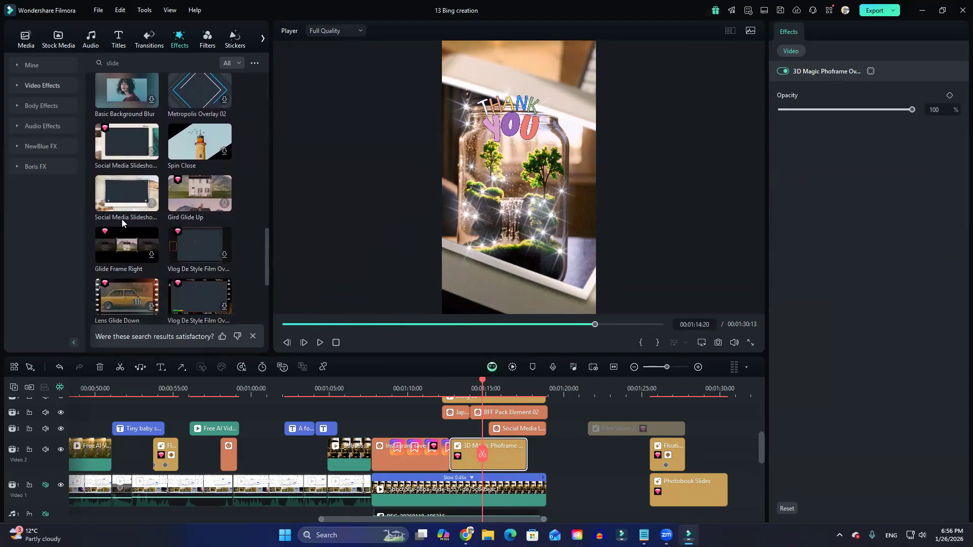
left_click(128, 187)
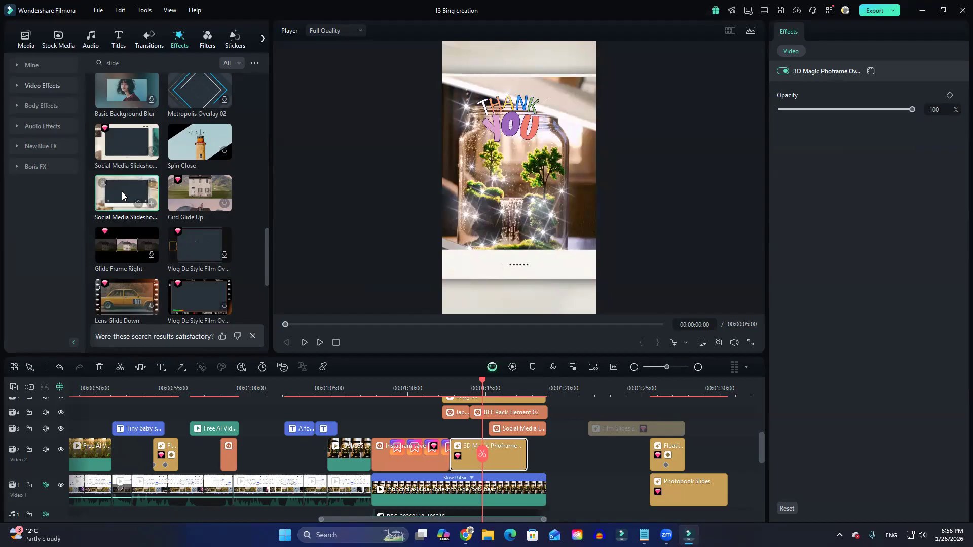
scroll(196, 280, "down", 3)
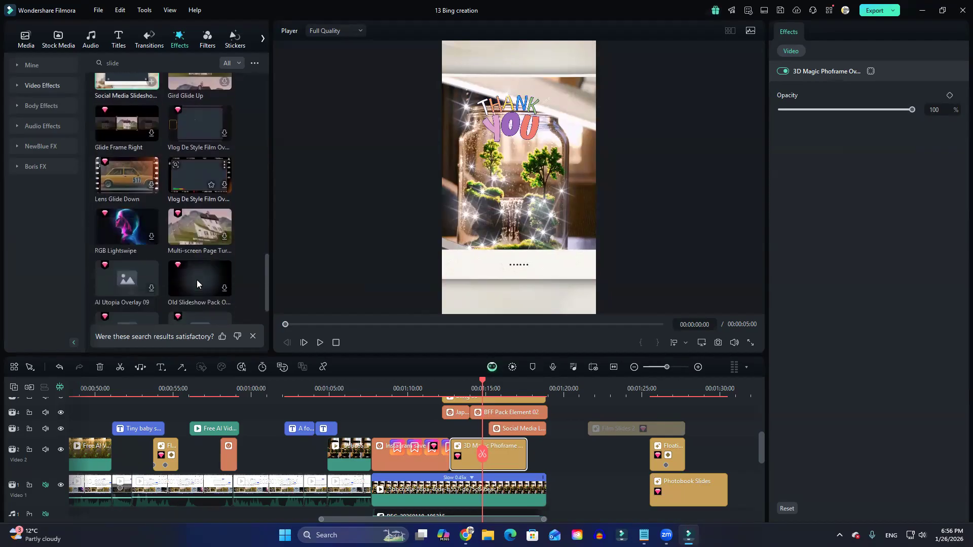
left_click(188, 222)
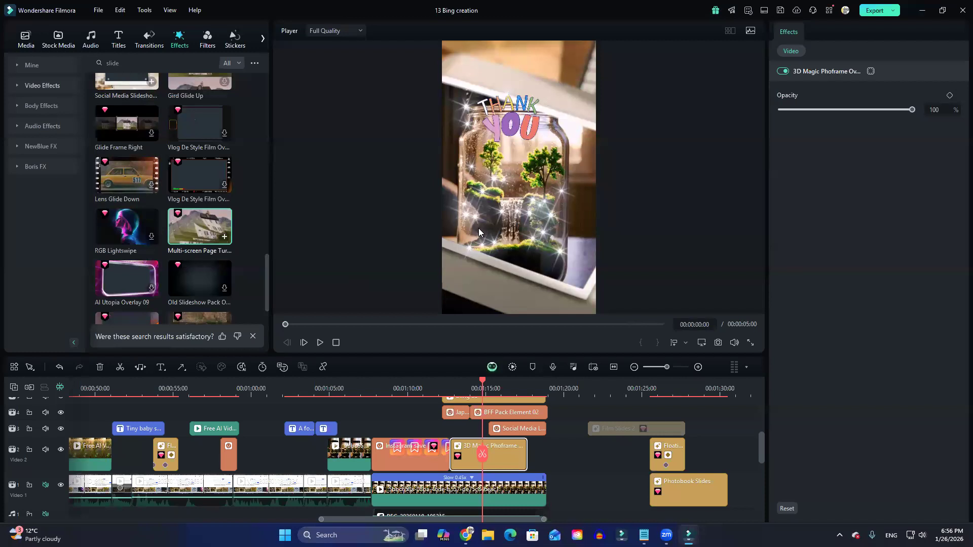
left_click(202, 227)
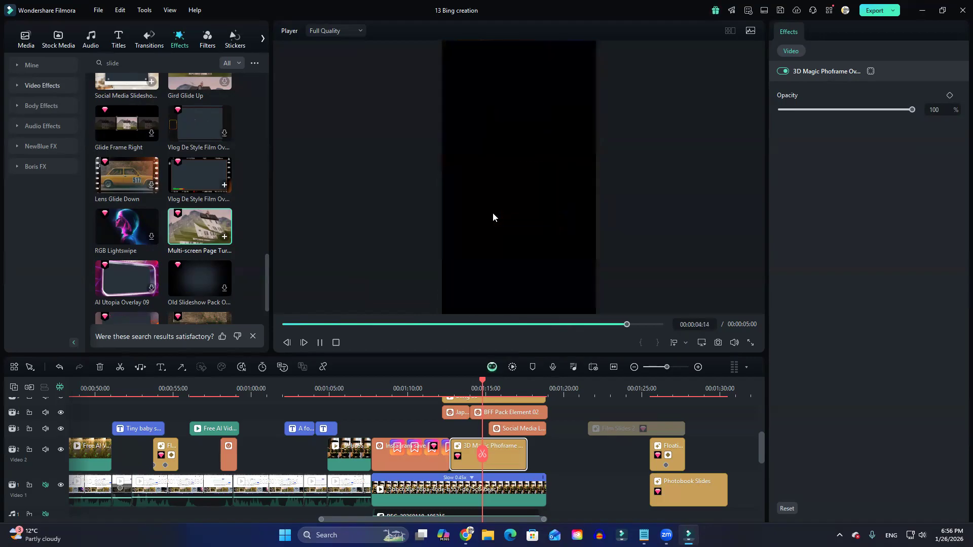
Preview the Fisheye Scrolling effect and look through the remaining "slide" effect results.
scroll(208, 260, "down", 3)
scroll(215, 271, "down", 2)
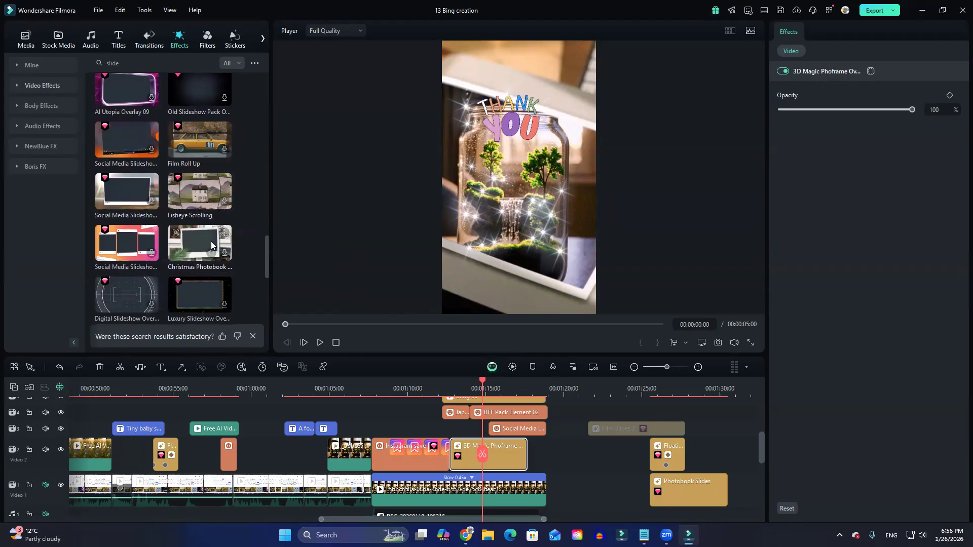
left_click(200, 197)
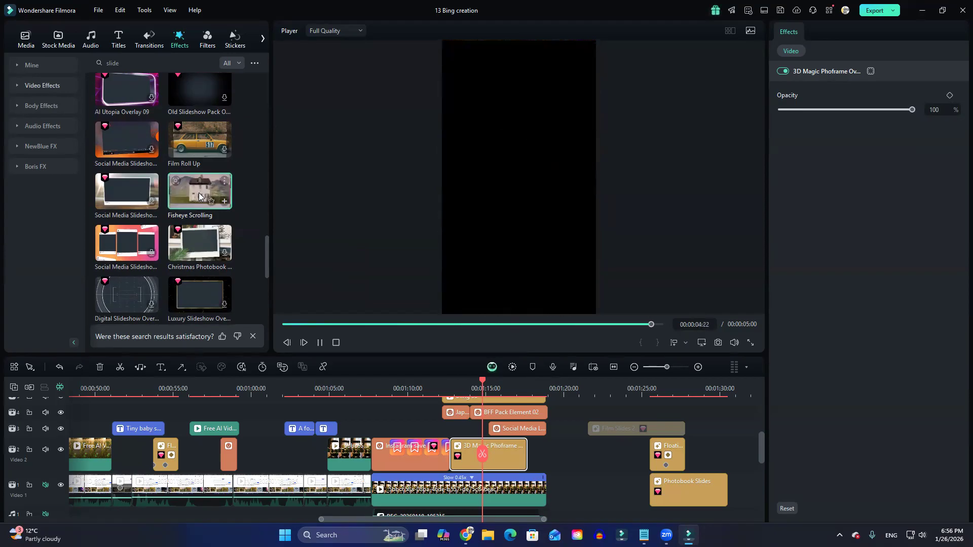
scroll(197, 249, "down", 4)
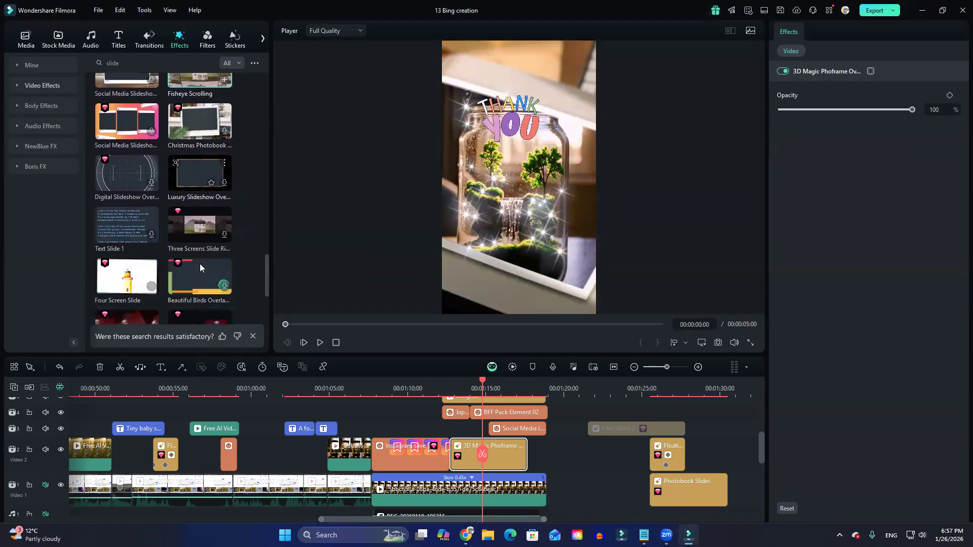
scroll(200, 268, "down", 2)
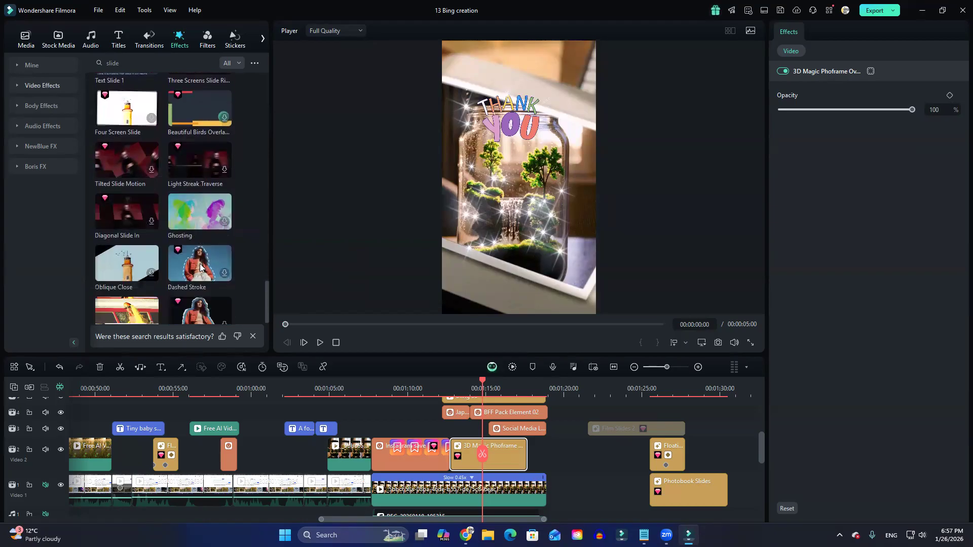
scroll(200, 264, "down", 3)
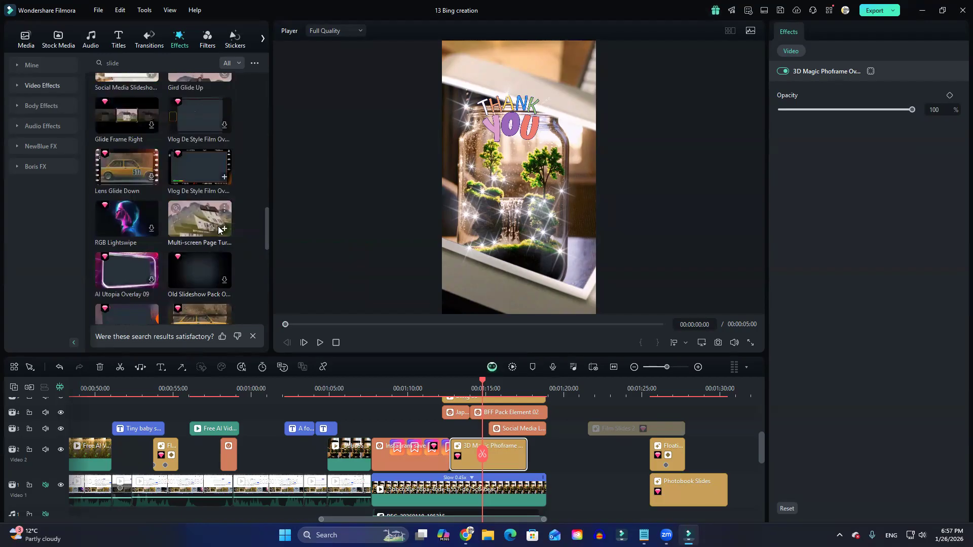
scroll(204, 248, "down", 3)
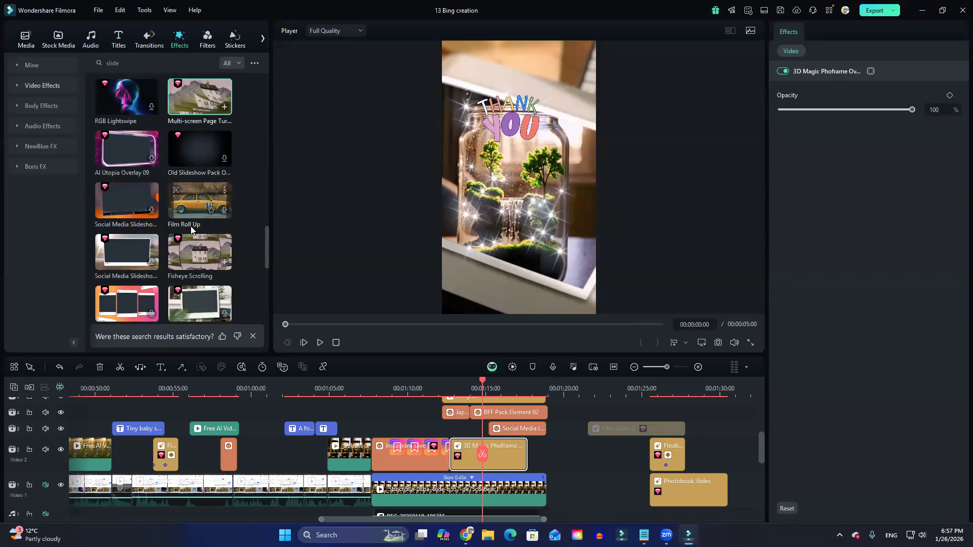
scroll(194, 232, "up", 5)
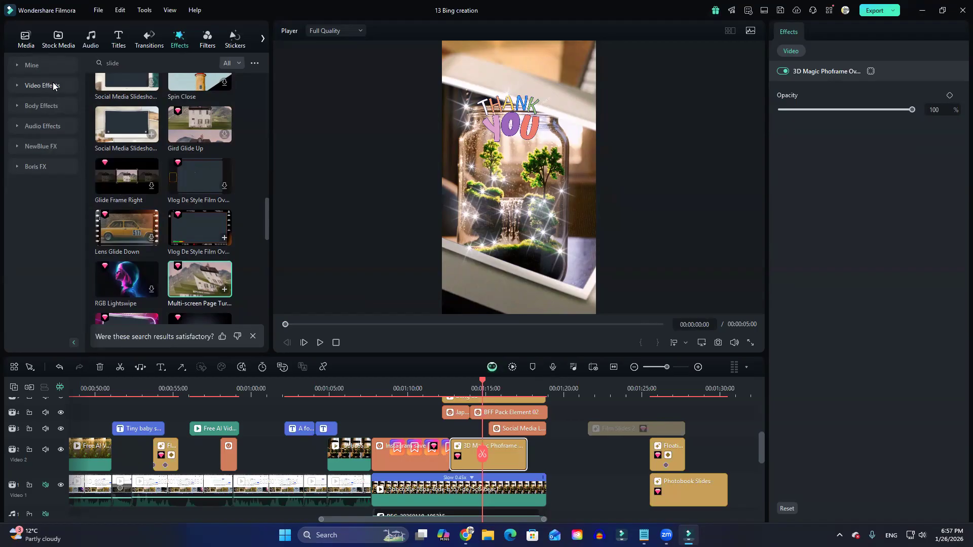
Open the Body Effects collection and briefly play the opening portrait clip at the start of the timeline.
left_click(40, 107)
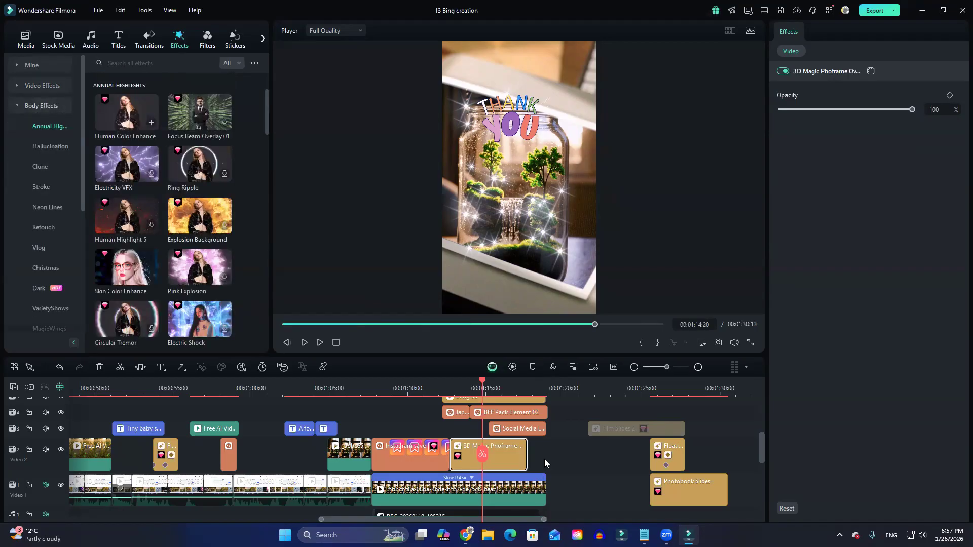
left_click_drag(482, 454, 77, 405)
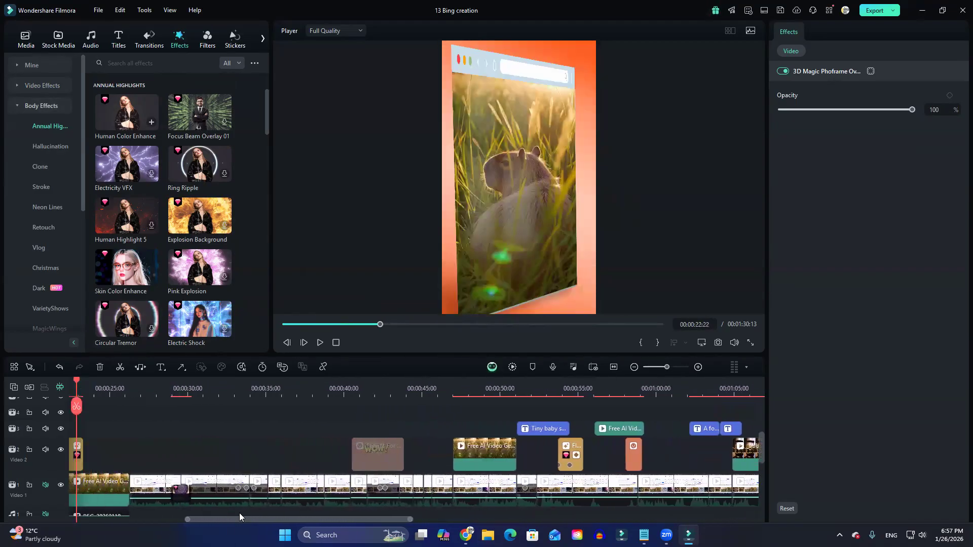
left_click_drag(202, 522, 89, 522)
left_click(76, 390)
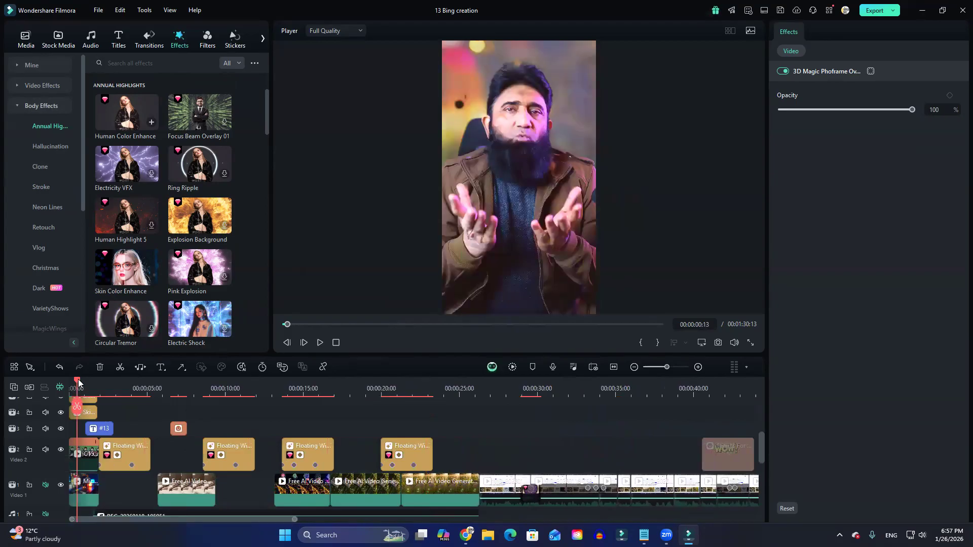
key("space")
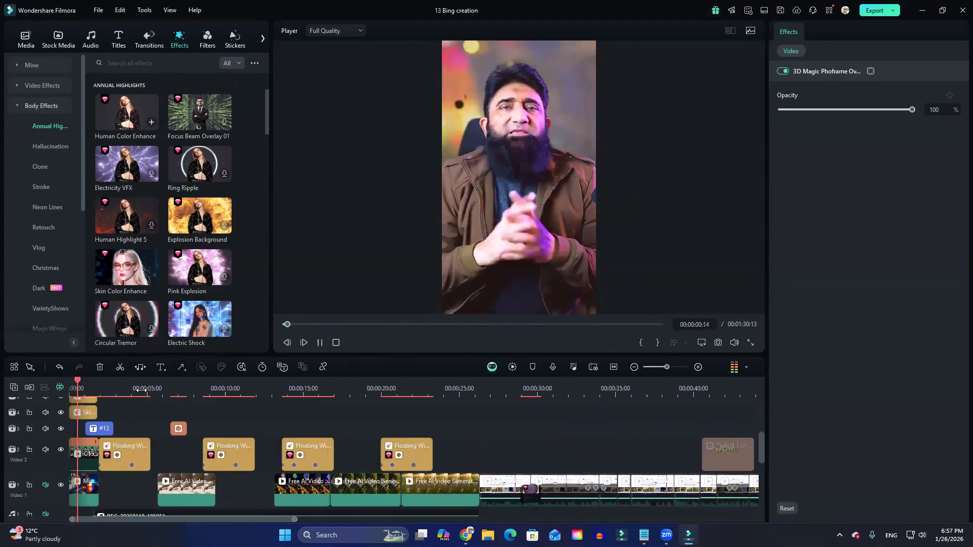
scroll(301, 437, "down", 1)
key("space")
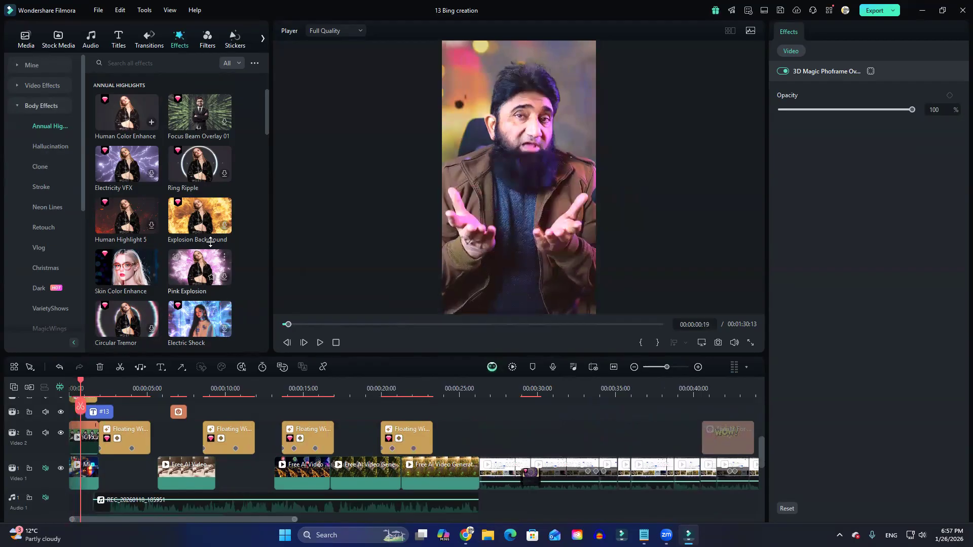
Preview the Ring Ripple body effect on the opening portrait clip.
left_click(198, 168)
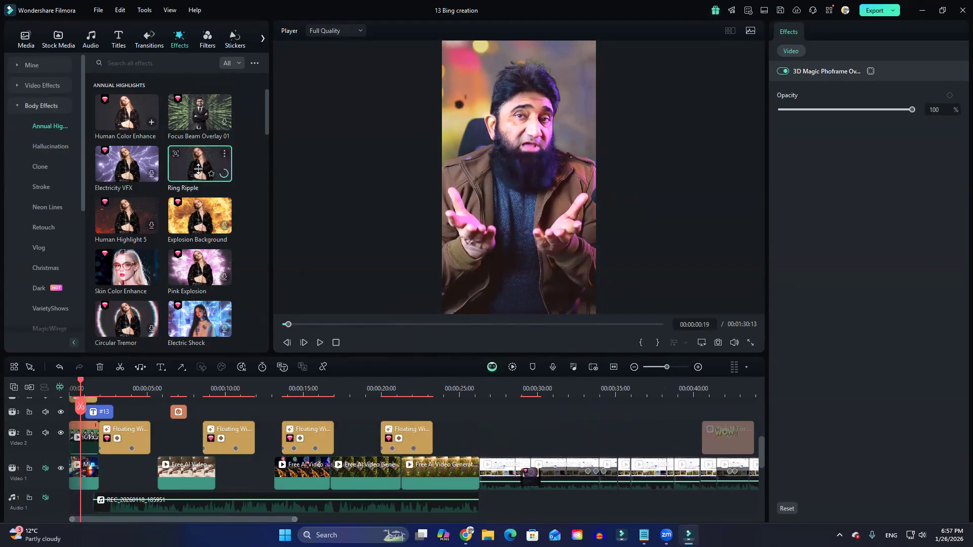
scroll(188, 466, "up", 1)
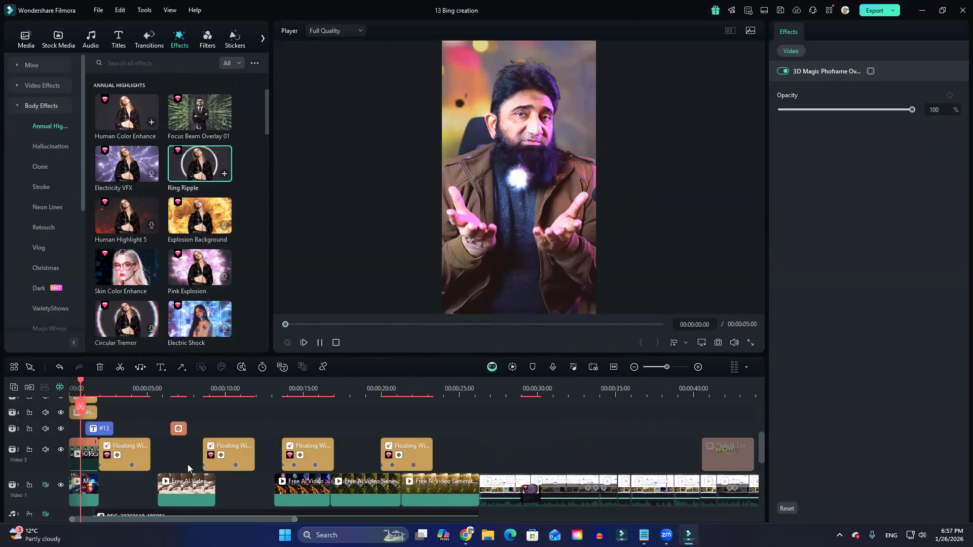
scroll(187, 465, "up", 2)
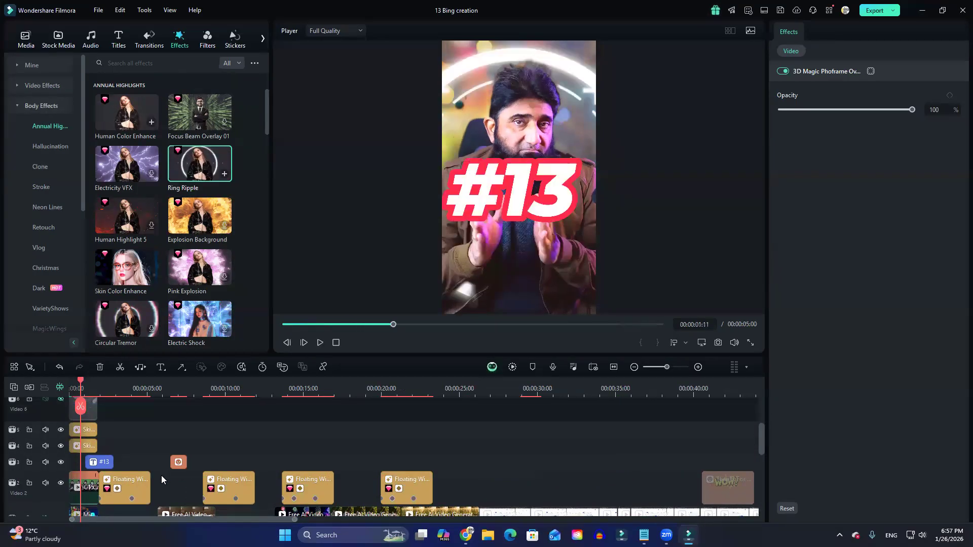
Shift the #13 title to about 5 seconds, place Ring Ripple at the start of its track, and shorten the effect to about 4 seconds.
scroll(161, 476, "down", 1)
left_click_drag(105, 445, 161, 434)
left_click_drag(200, 163, 60, 455)
left_click_drag(147, 445, 131, 445)
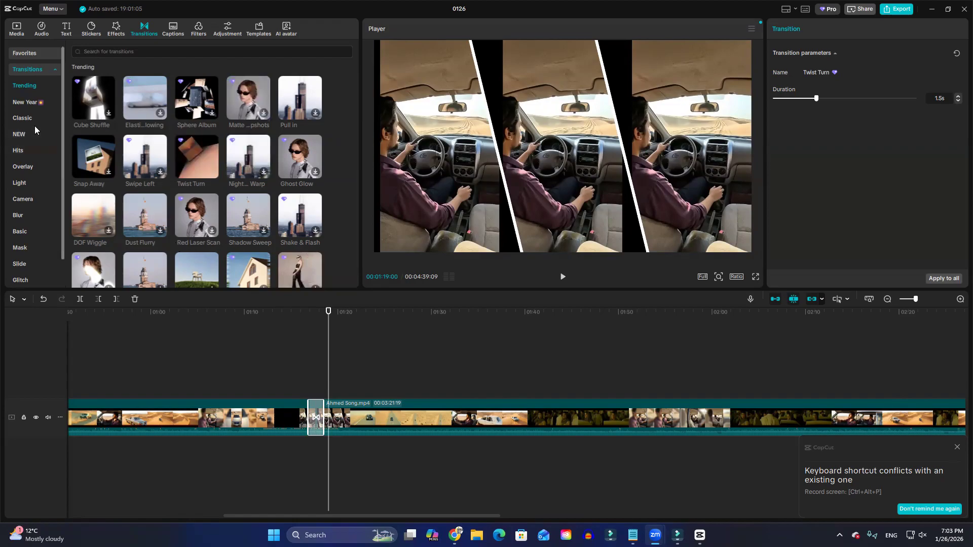
In CapCut, look over the transition categories and the effects, adjustment, templates and AI avatar libraries.
scroll(39, 152, "down", 1)
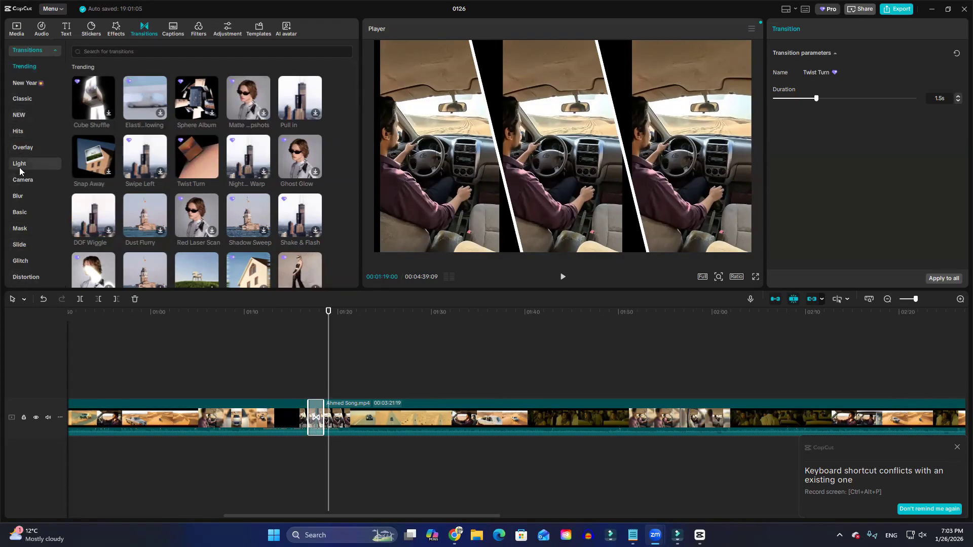
left_click(117, 26)
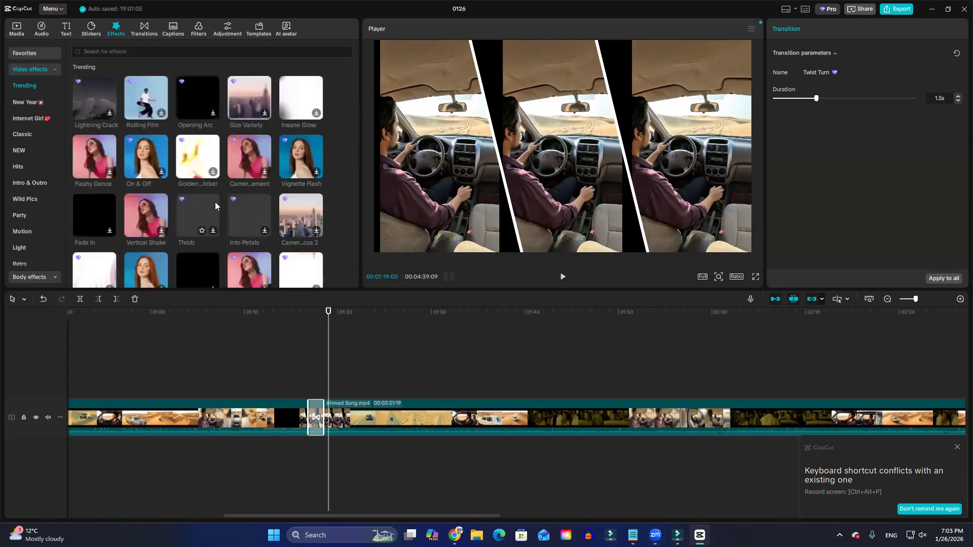
left_click(225, 29)
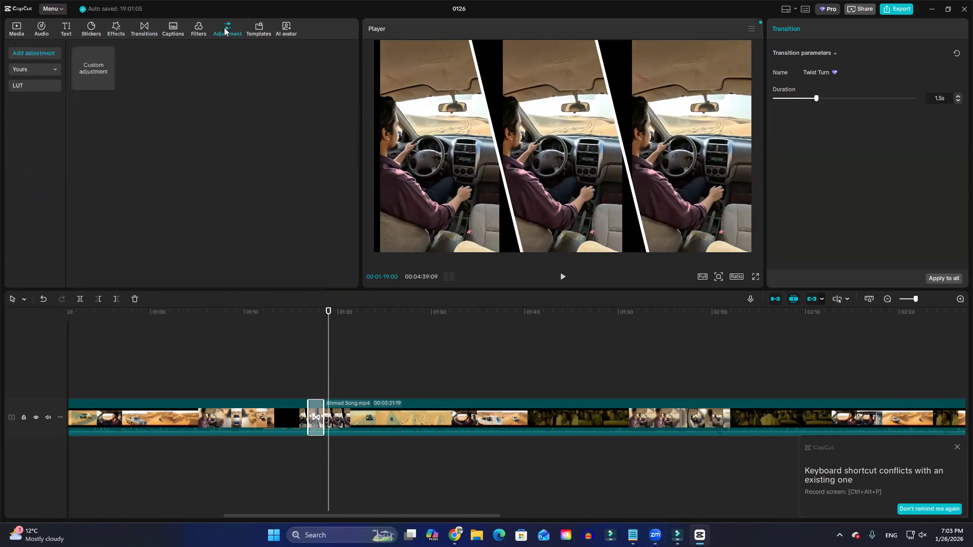
left_click(258, 30)
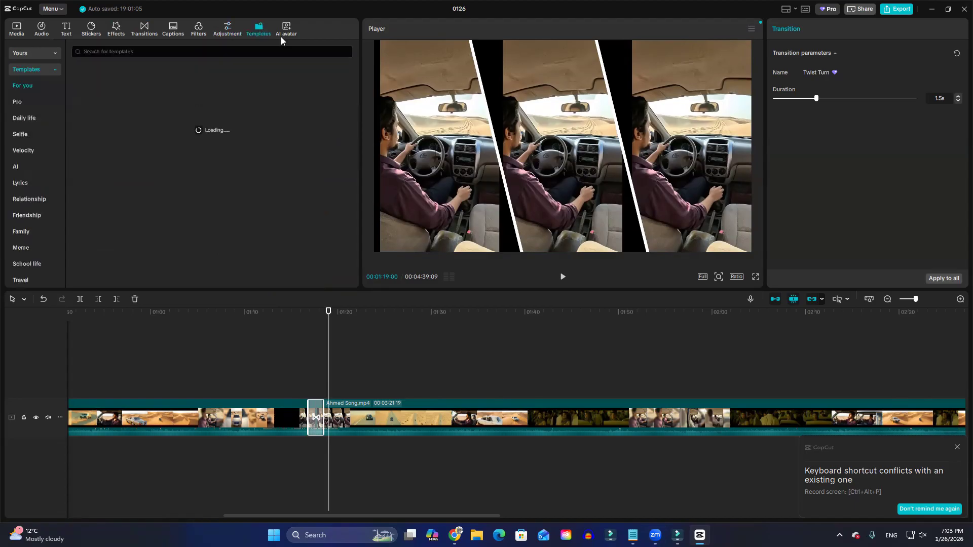
left_click(284, 35)
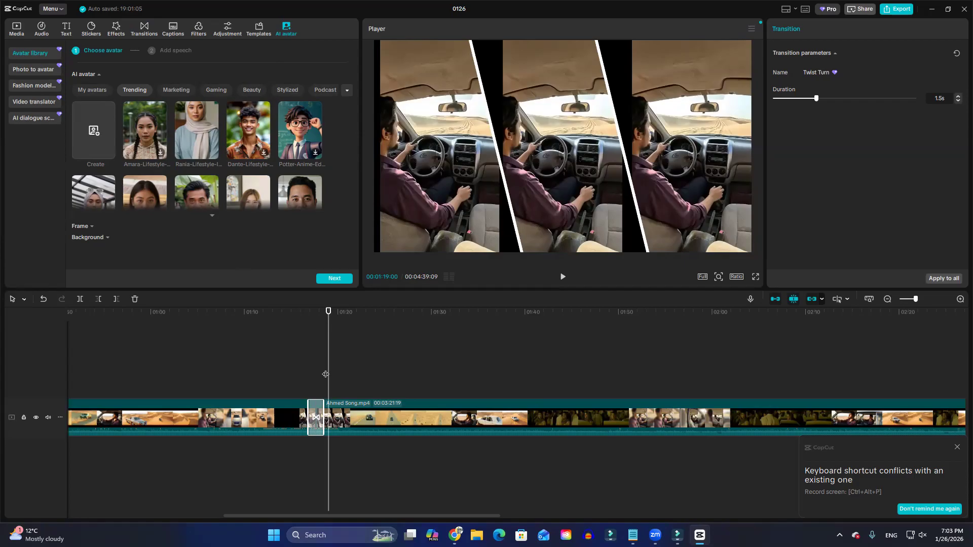
Preview the Rania-Lifestyle AI avatar over the project footage, repeating it with the playhead at an earlier frame.
left_click(193, 145)
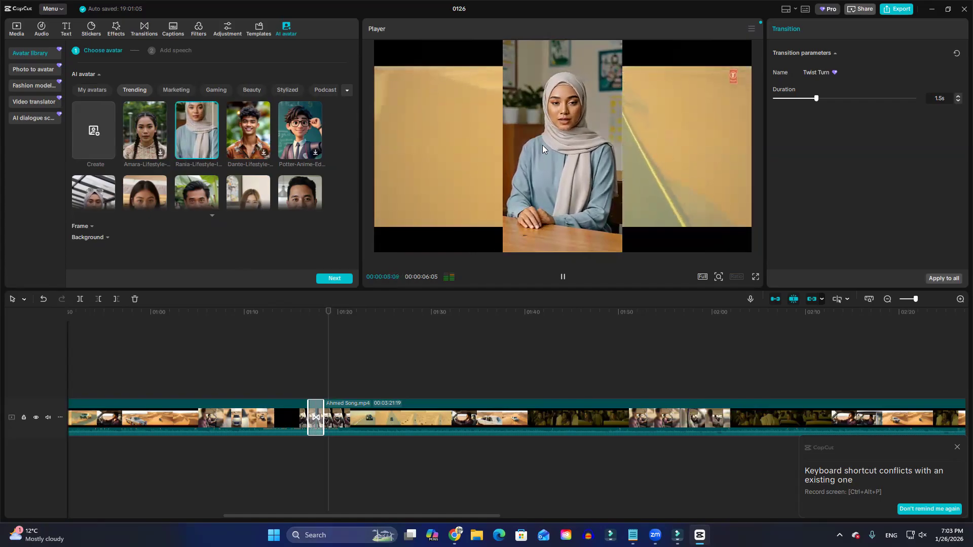
left_click(276, 354)
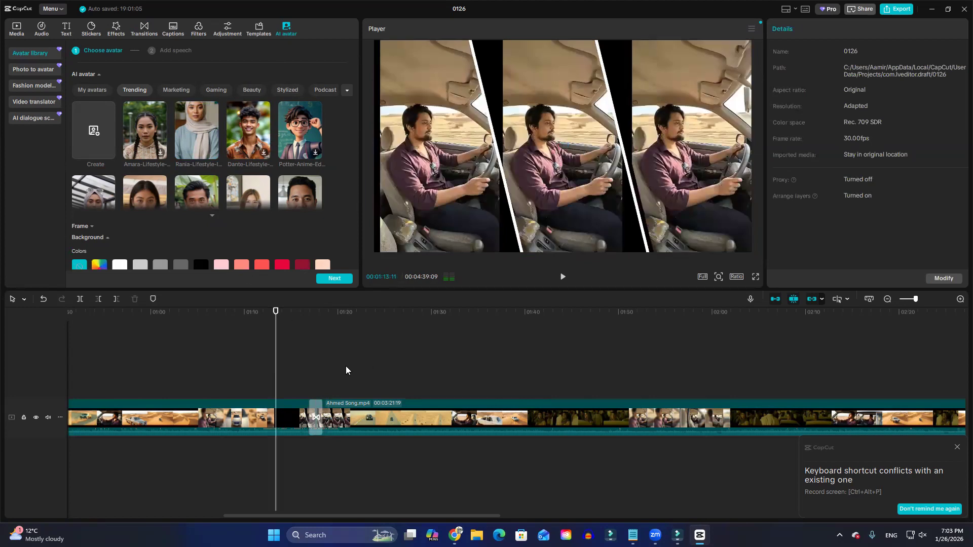
left_click(198, 138)
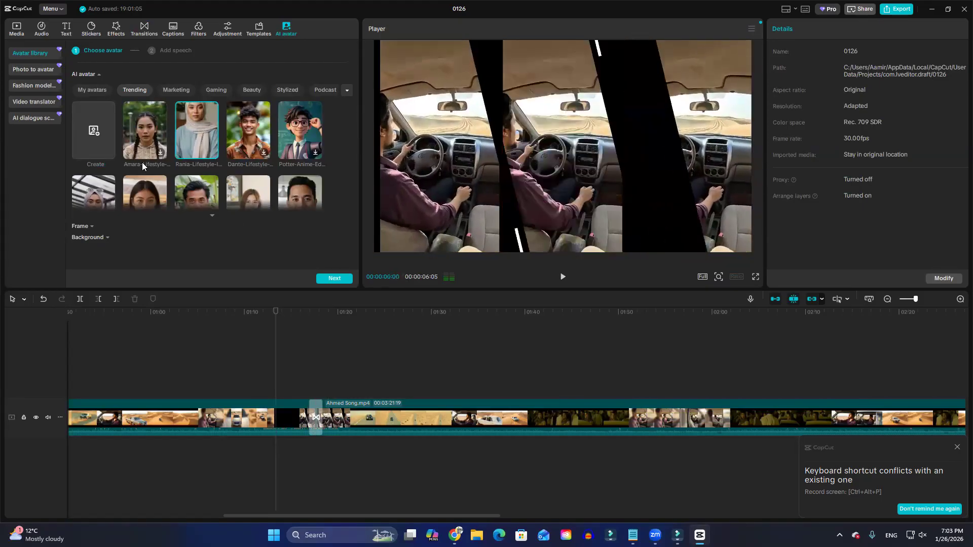
scroll(218, 198, "down", 1)
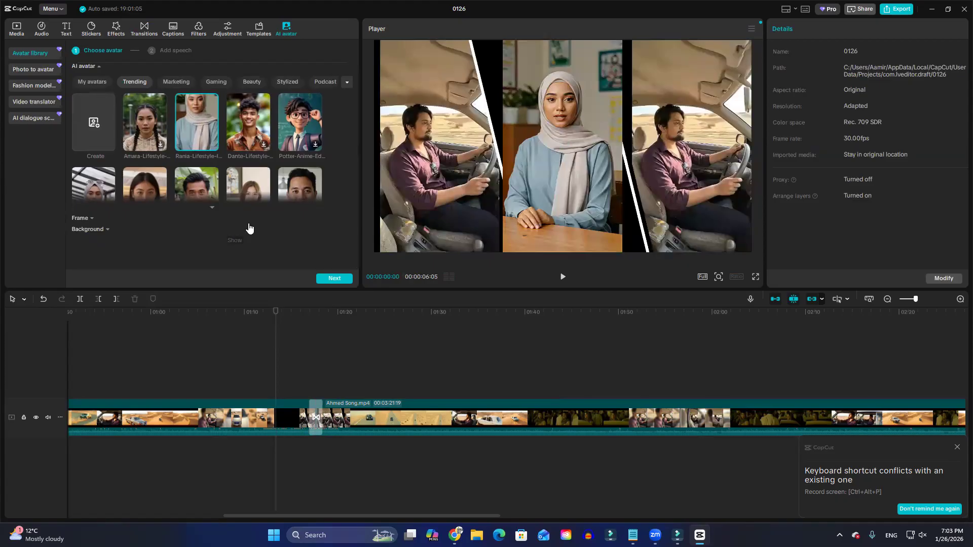
Switch to Filmora and look over the Trending category of the Templates library.
left_click(932, 8)
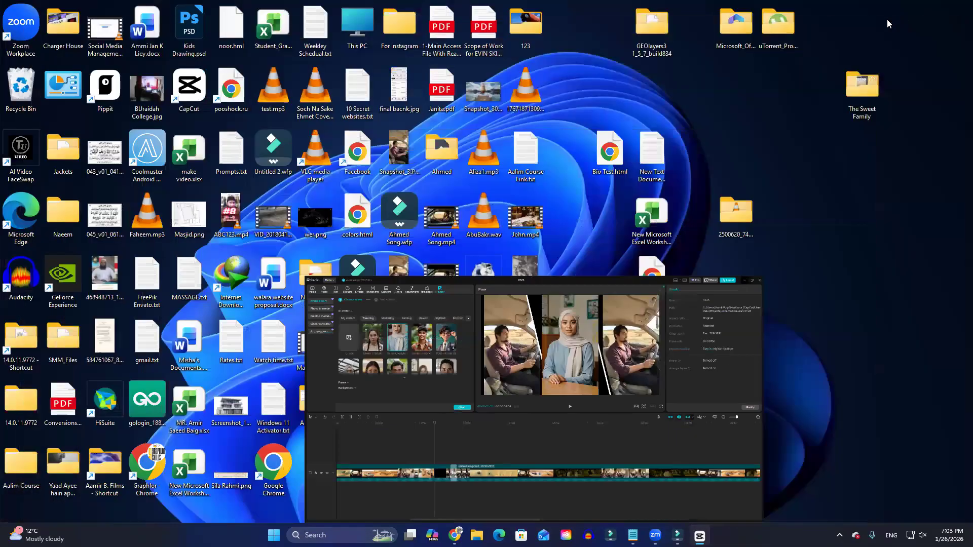
left_click(677, 535)
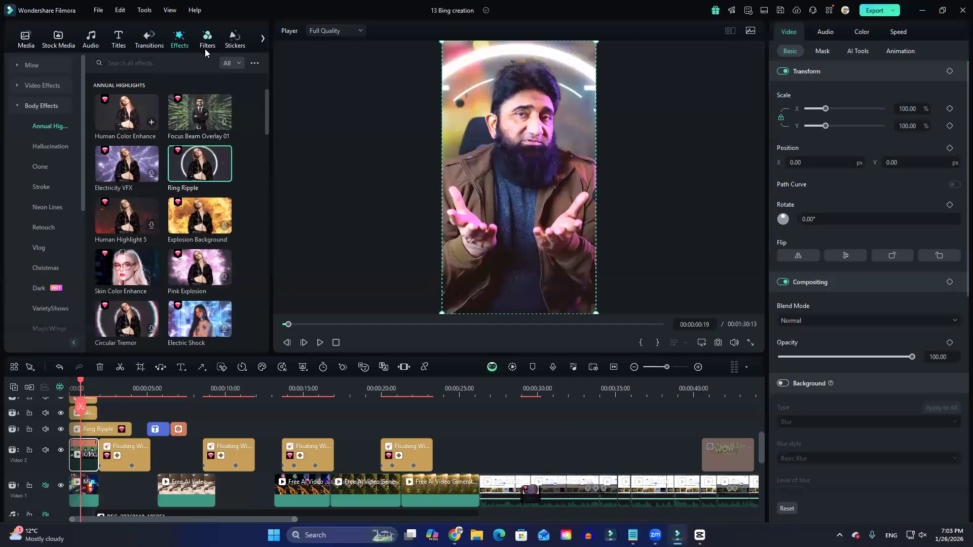
left_click(262, 38)
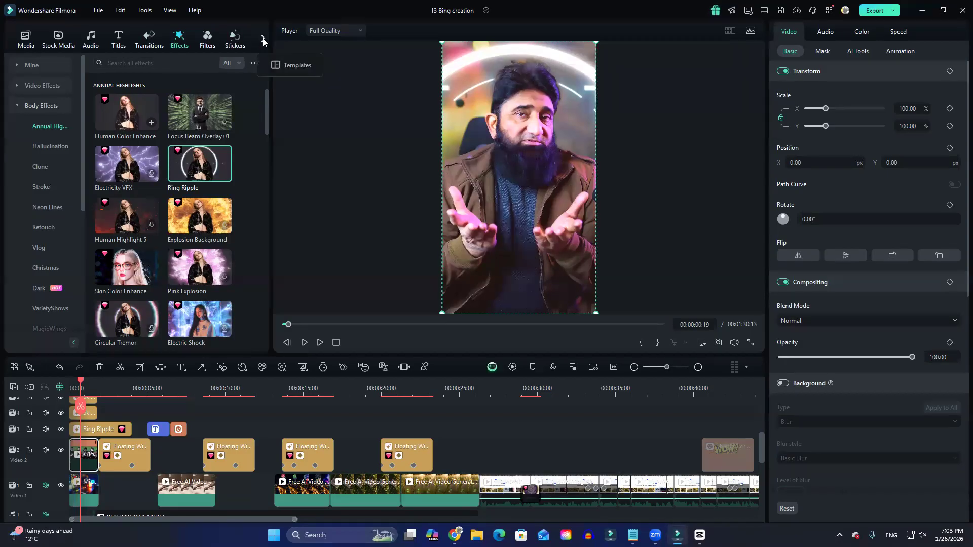
left_click(297, 65)
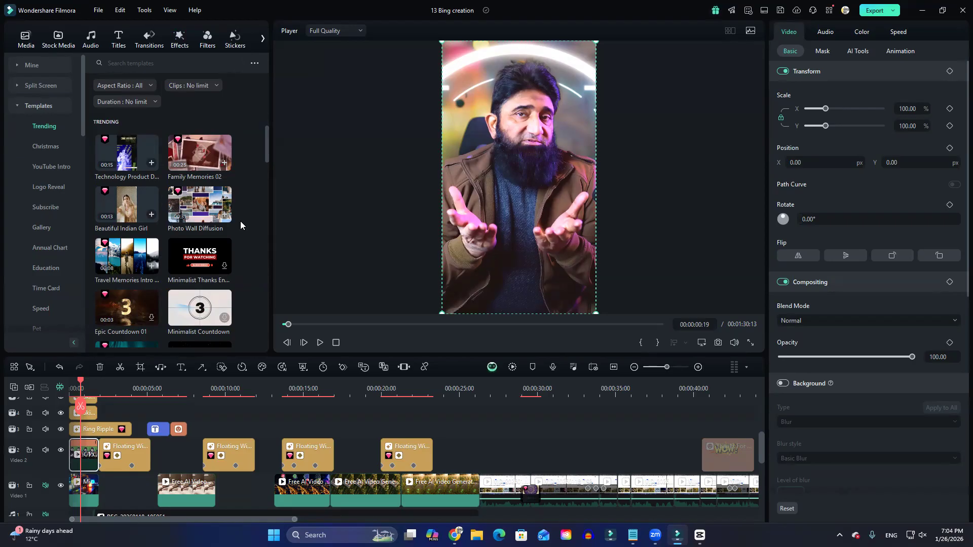
scroll(187, 257, "down", 4)
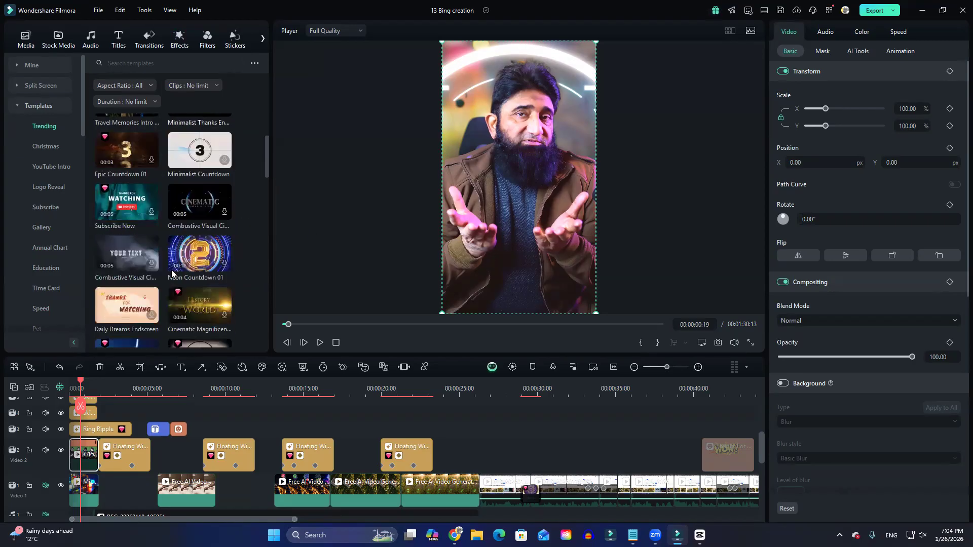
scroll(172, 274, "up", 4)
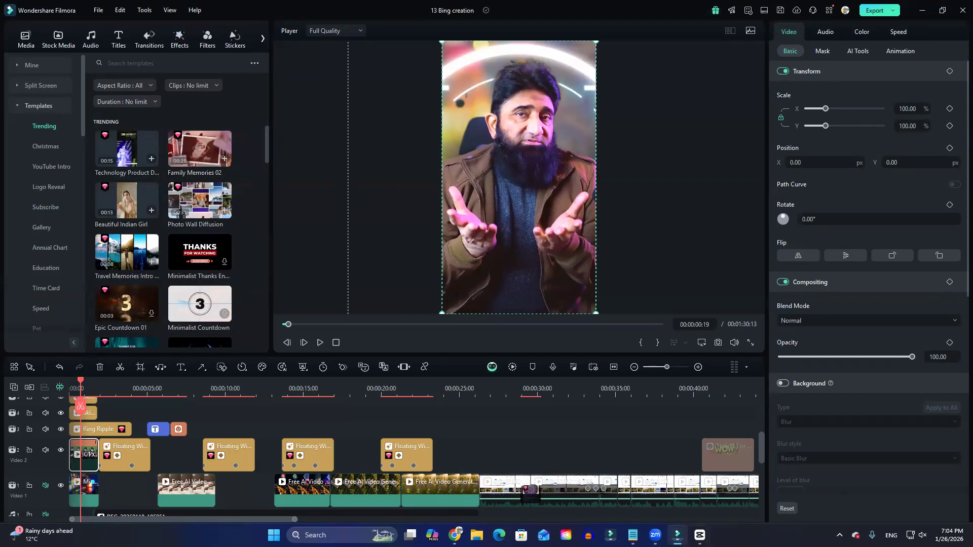
Switch to CapCut and preview My avatar 1 from the Photo to avatar tool full screen.
left_click(699, 535)
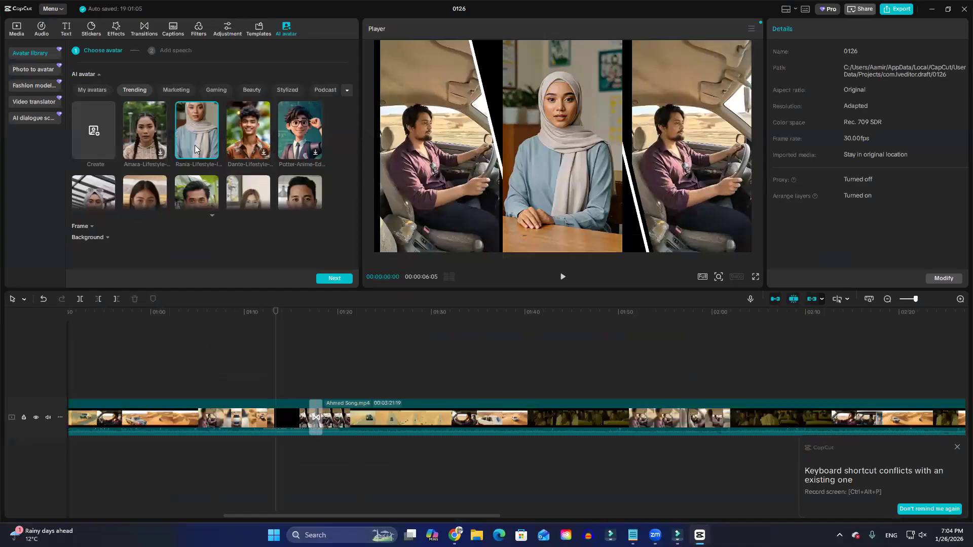
left_click(36, 71)
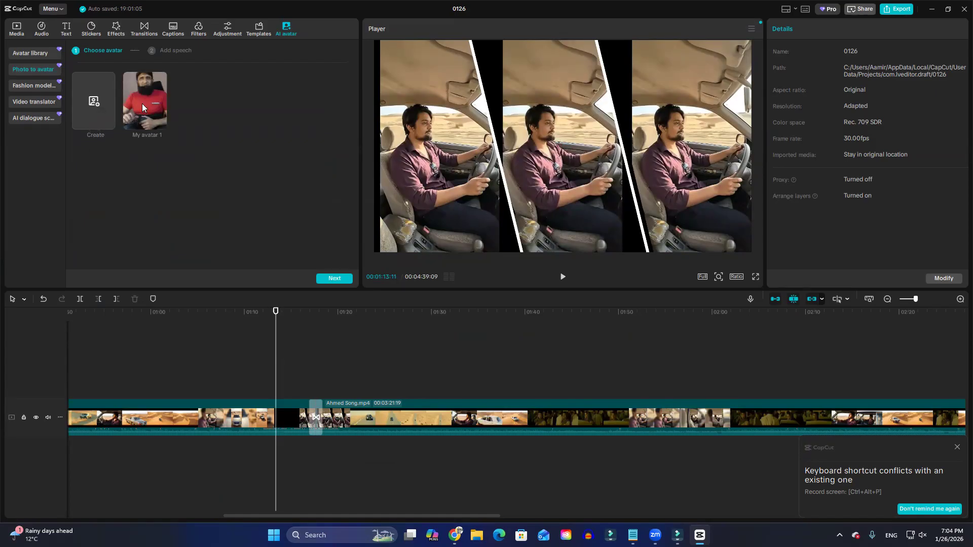
left_click(148, 92)
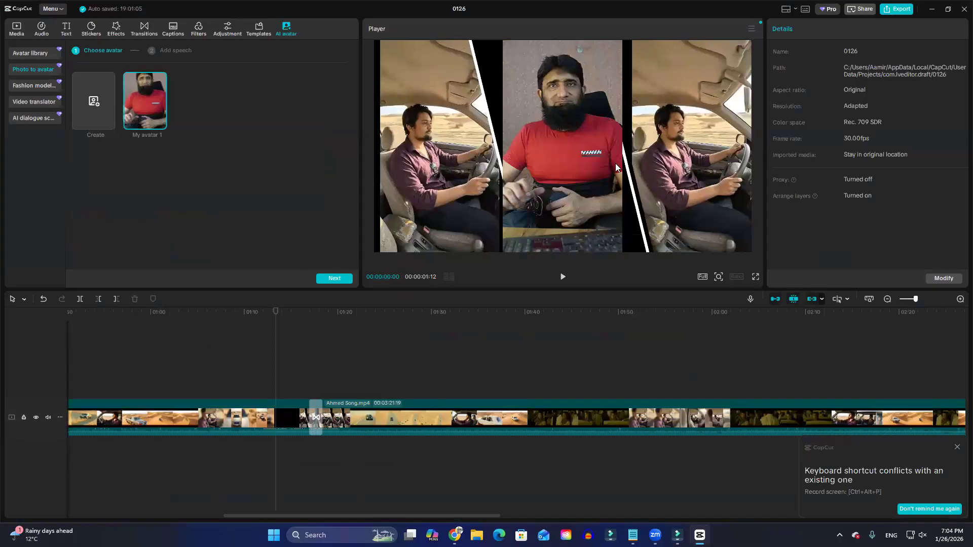
left_click(755, 278)
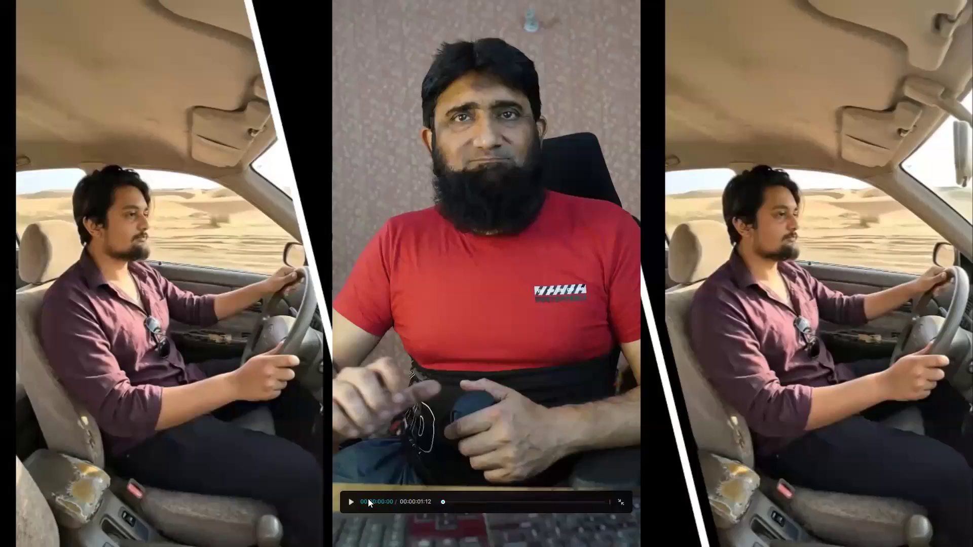
left_click(351, 502)
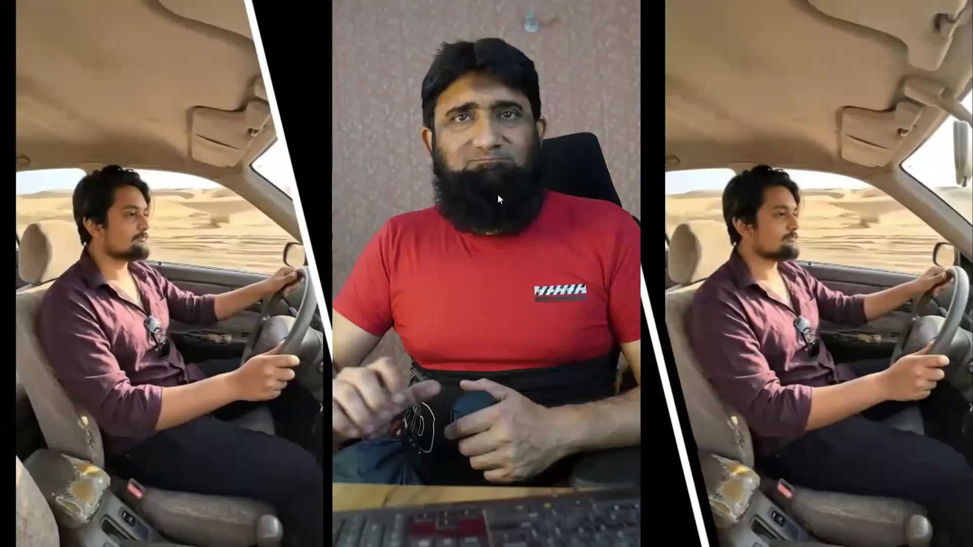
key("Escape")
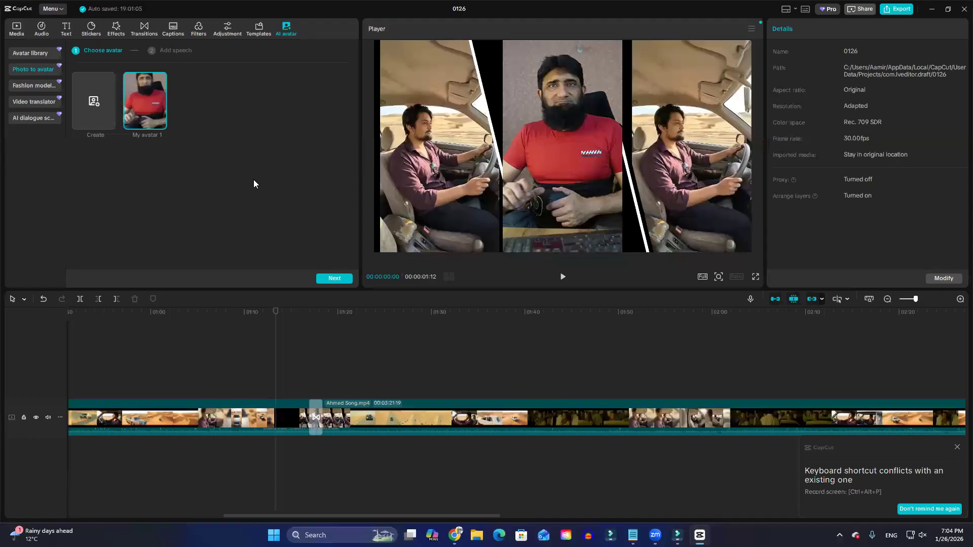
Look over CapCut's fashion model, Video translator and AI dialogue scene tools.
left_click(33, 85)
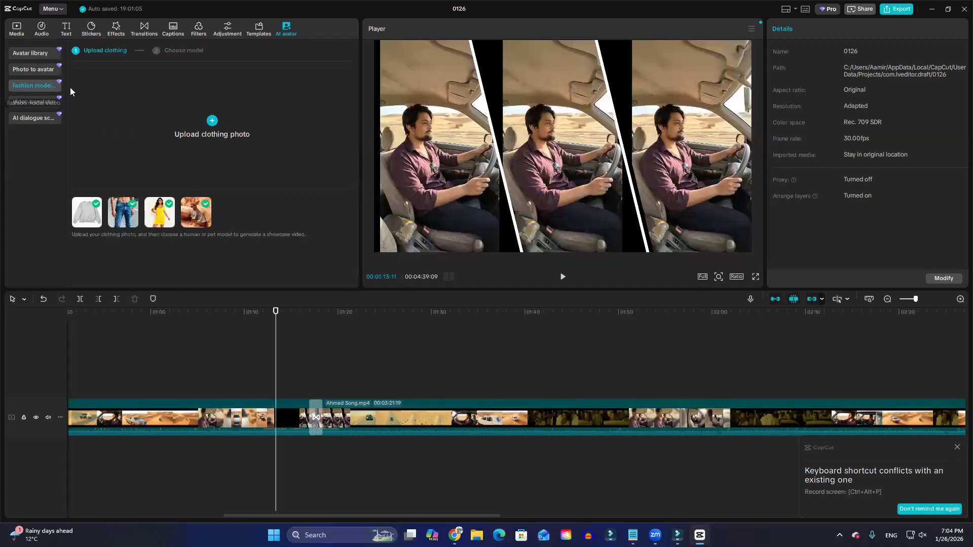
left_click(18, 103)
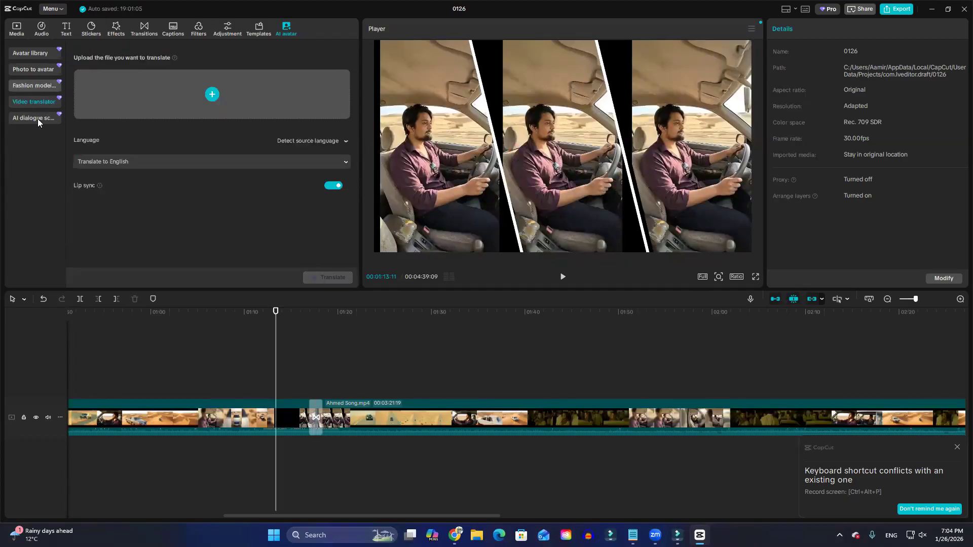
left_click(25, 118)
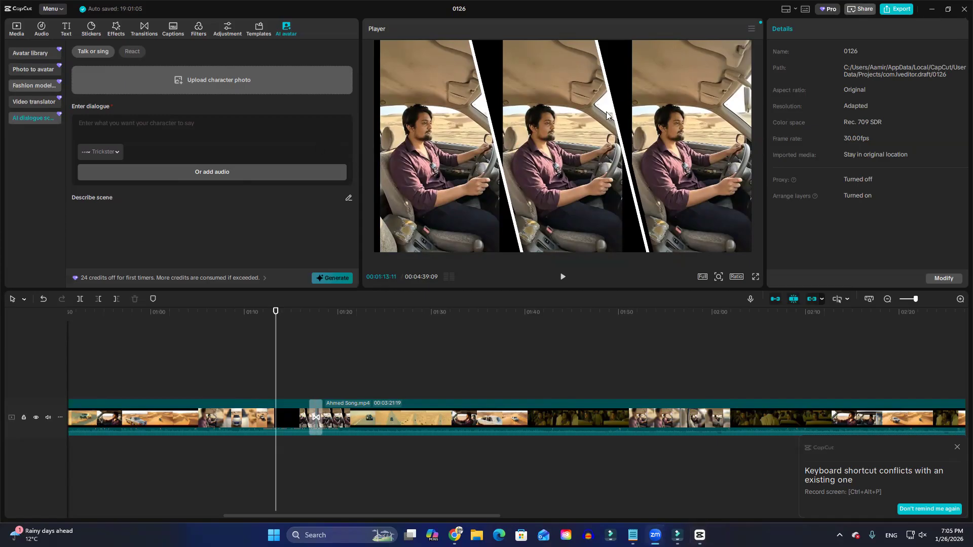
Return to Filmora and enlarge the timeline area upward to show more tracks.
left_click(932, 11)
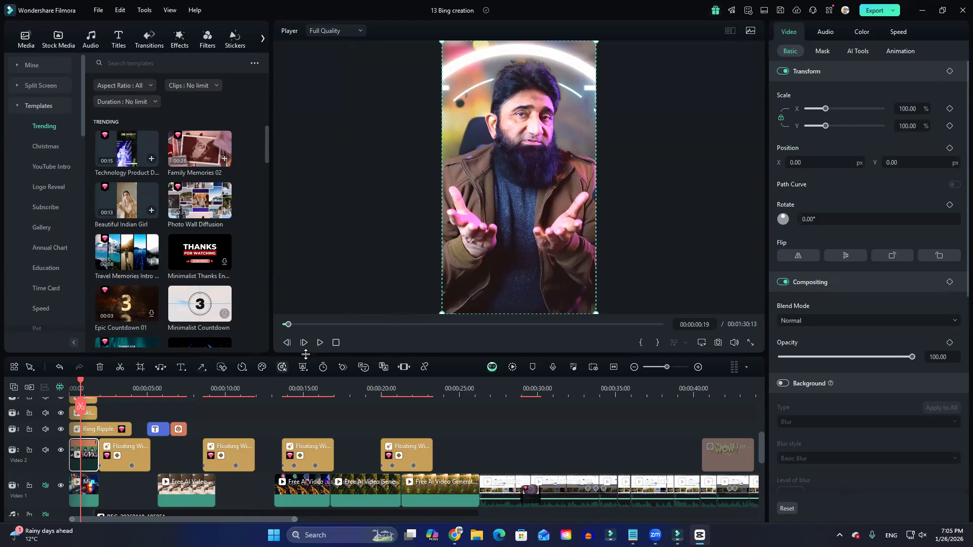
left_click_drag(308, 355, 304, 307)
scroll(290, 396, "down", 5)
scroll(288, 396, "up", 7)
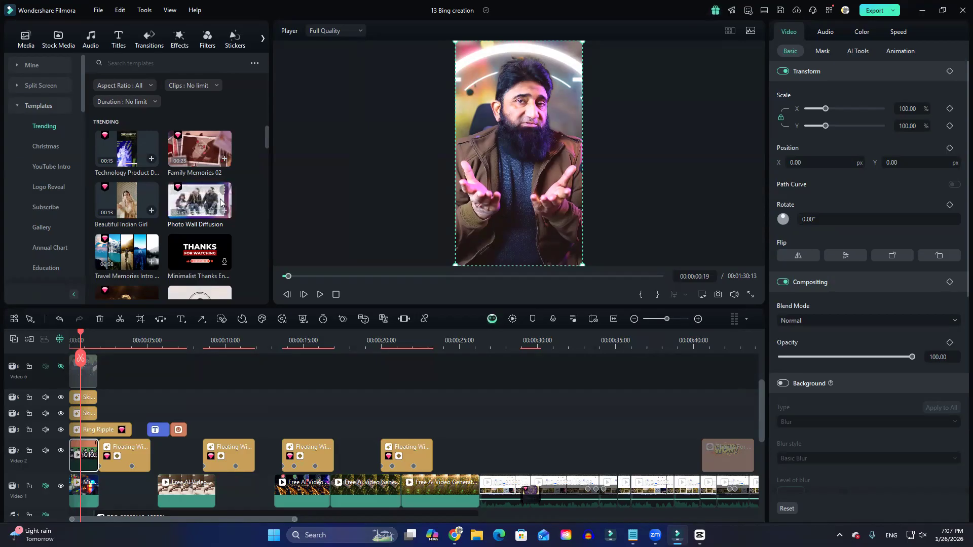
Minimize Filmora and unmute the system sound in the Windows quick settings.
left_click(922, 11)
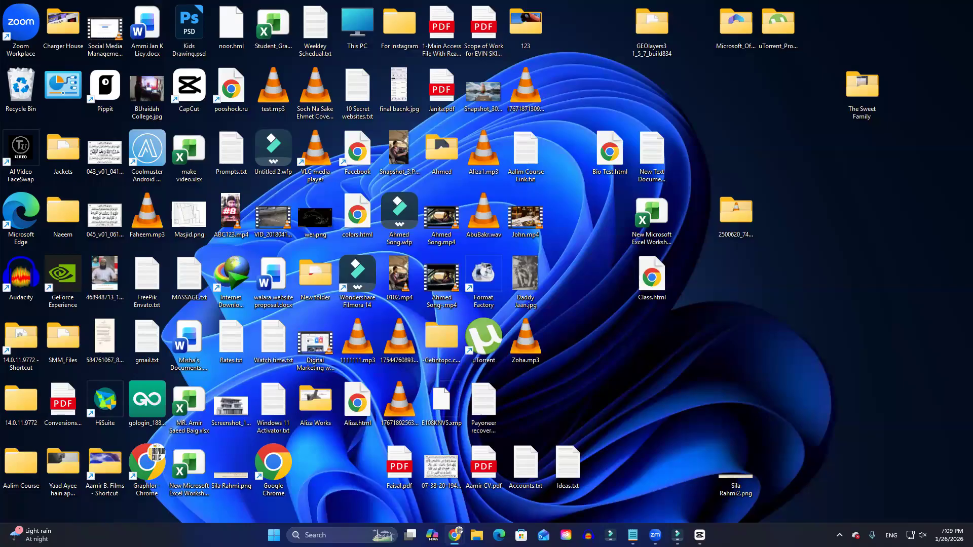
left_click(914, 535)
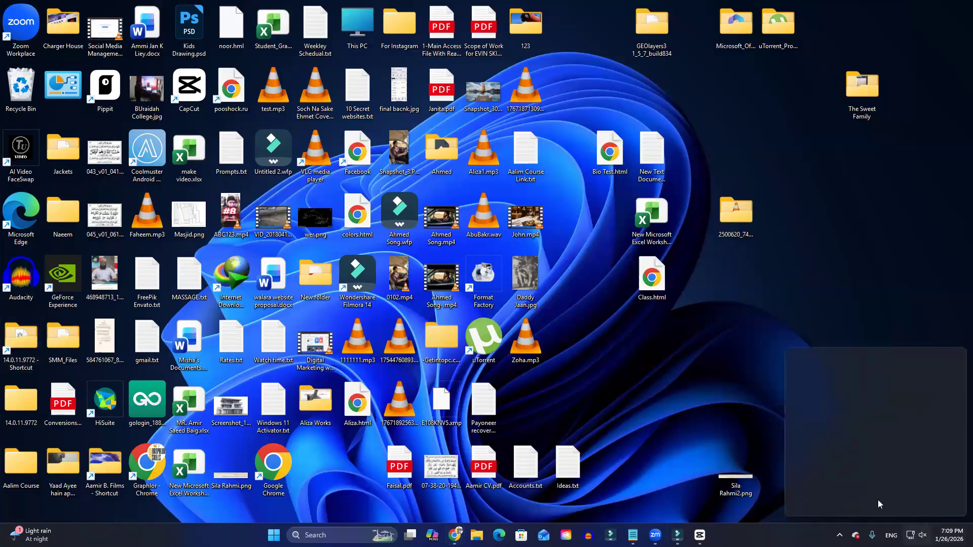
left_click(870, 471)
left_click_drag(874, 473, 878, 474)
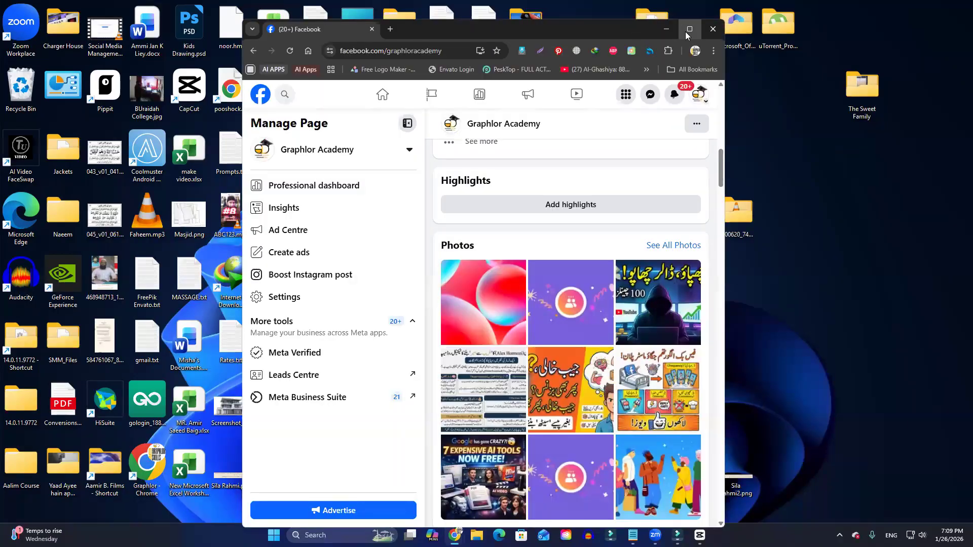
Switch to Chrome and highlight the view count of the NotebookLM podcast post on the Graphlor Academy Facebook page.
left_click(685, 31)
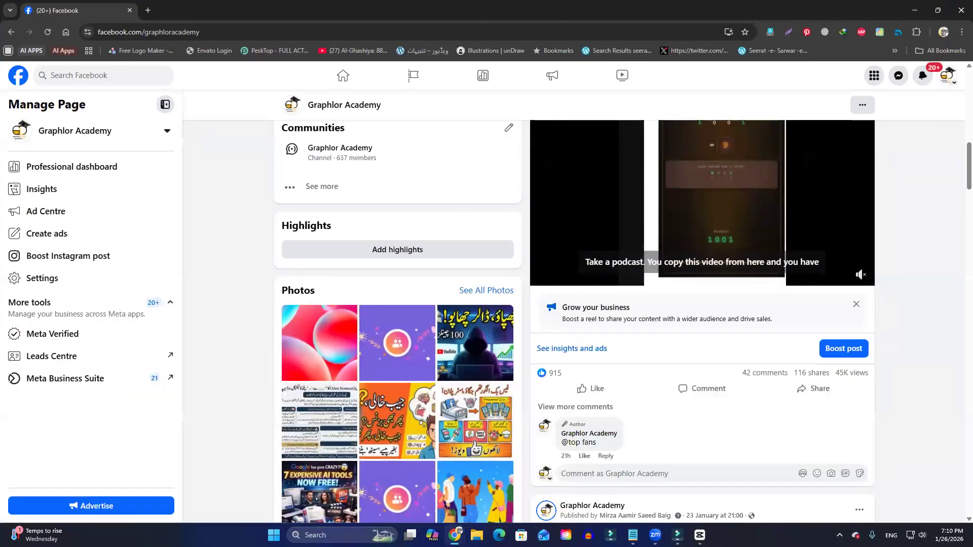
scroll(803, 265, "up", 4)
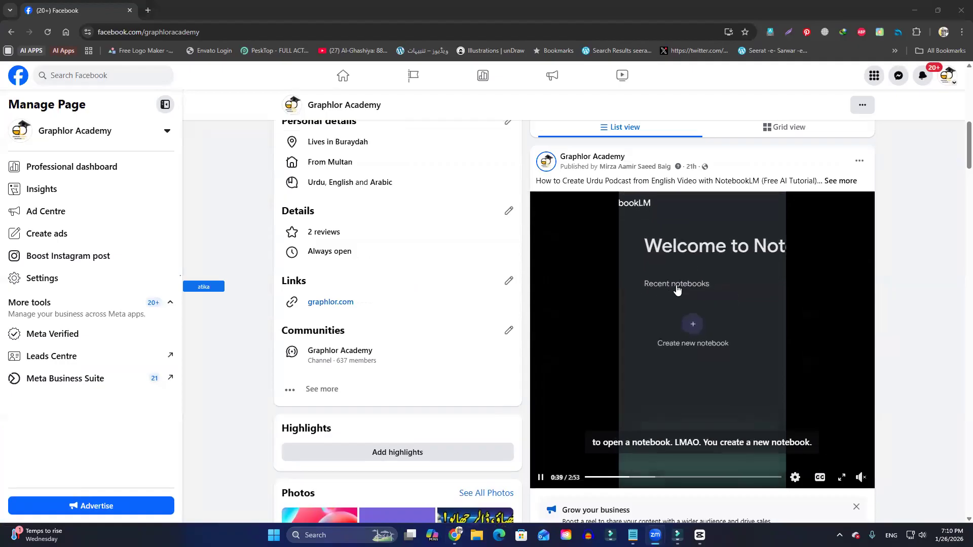
scroll(689, 349, "down", 2)
scroll(689, 350, "up", 3)
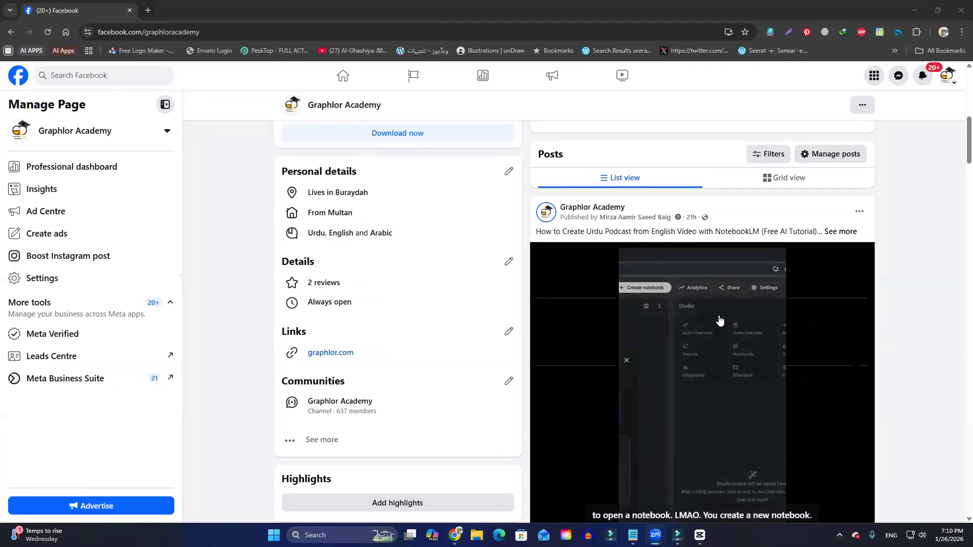
scroll(719, 320, "down", 5)
double_click(840, 373)
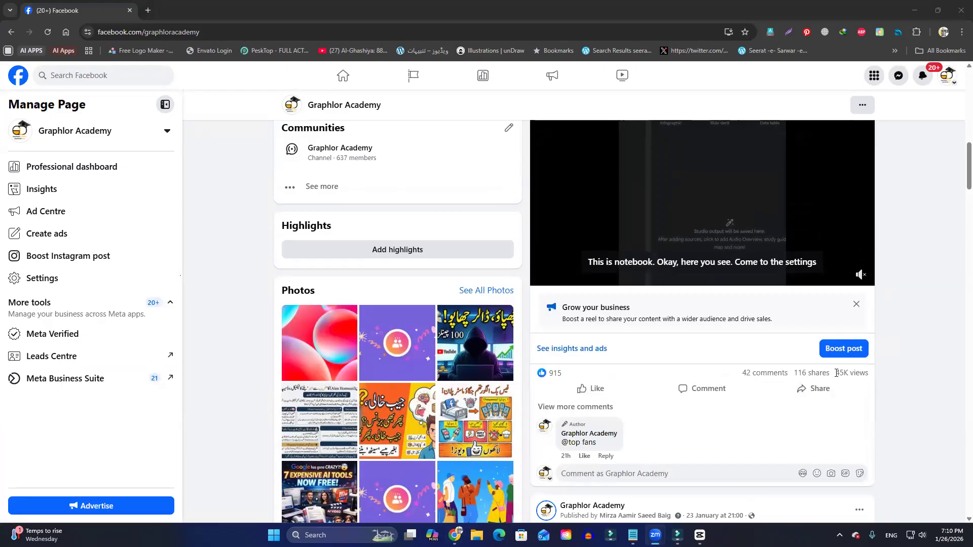
left_click(855, 450)
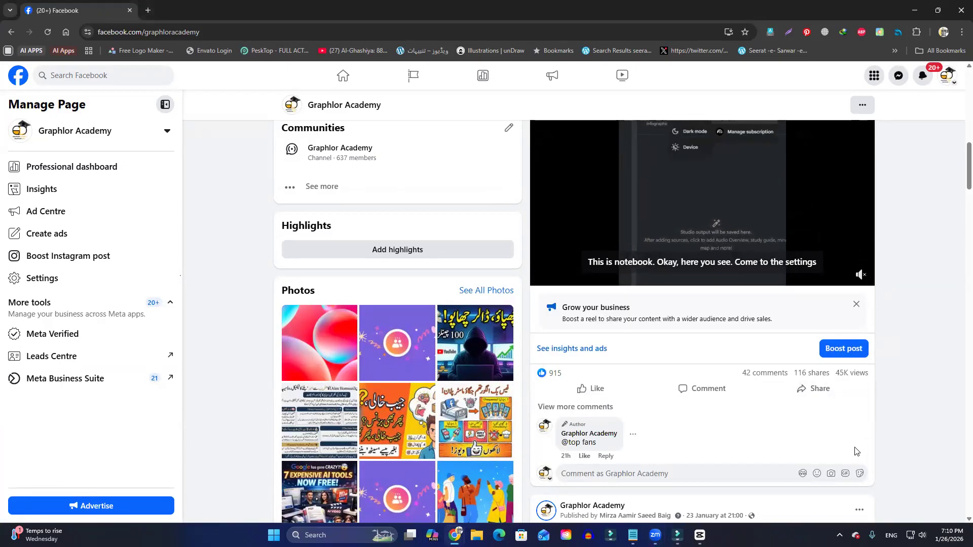
Browse the older Facebook posts, highlight the view count of the Grok sketch animation reel, and return to the page's header.
scroll(855, 451, "down", 4)
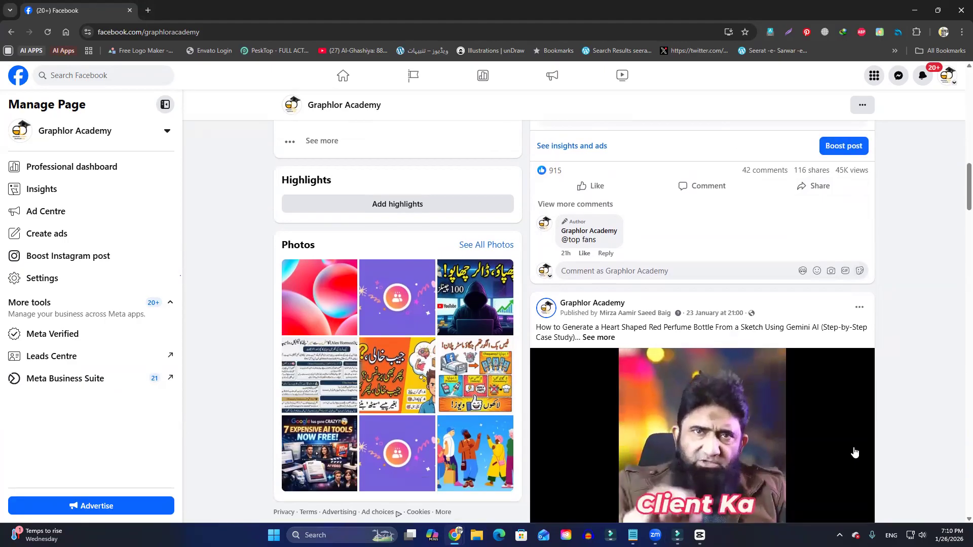
scroll(854, 452, "down", 5)
scroll(847, 442, "down", 6)
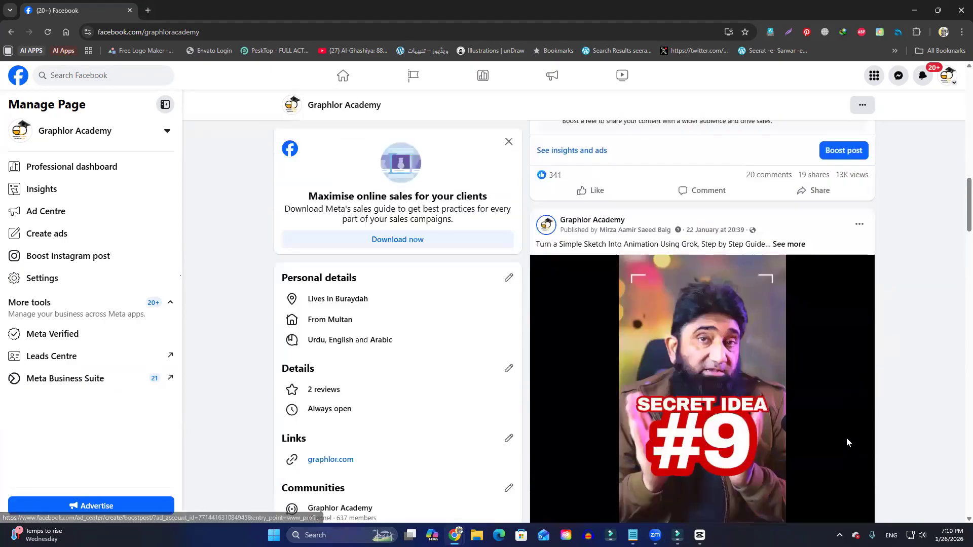
scroll(847, 442, "down", 6)
scroll(846, 442, "down", 5)
scroll(847, 443, "up", 5)
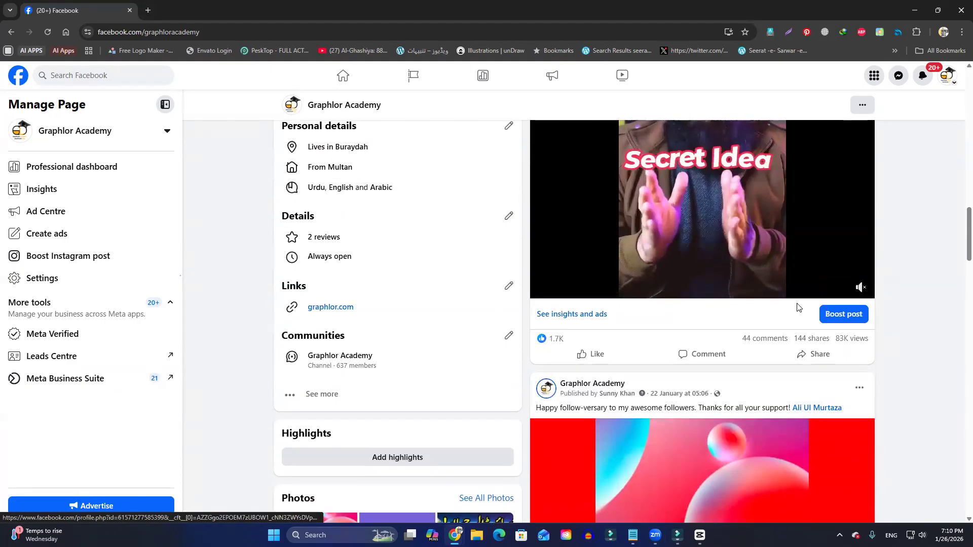
triple_click(846, 341)
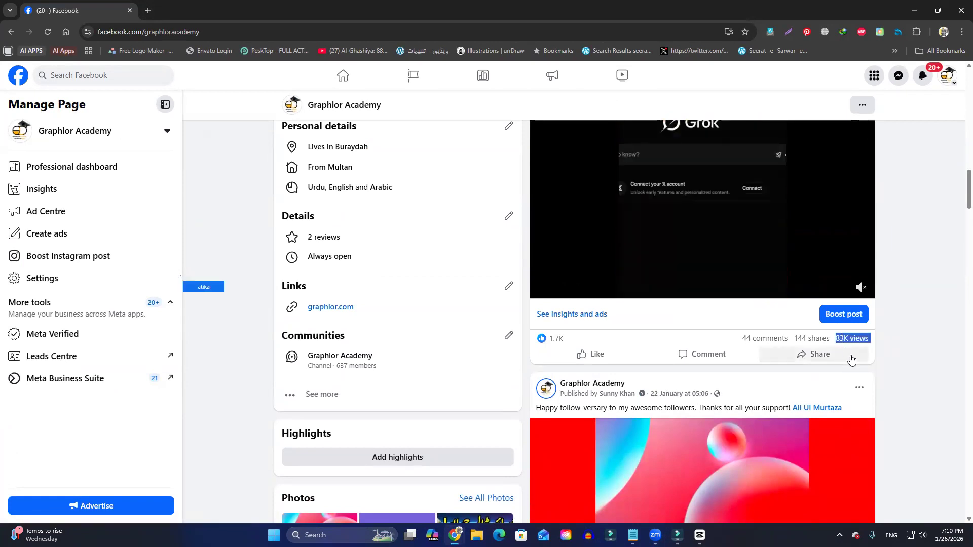
left_click(897, 351)
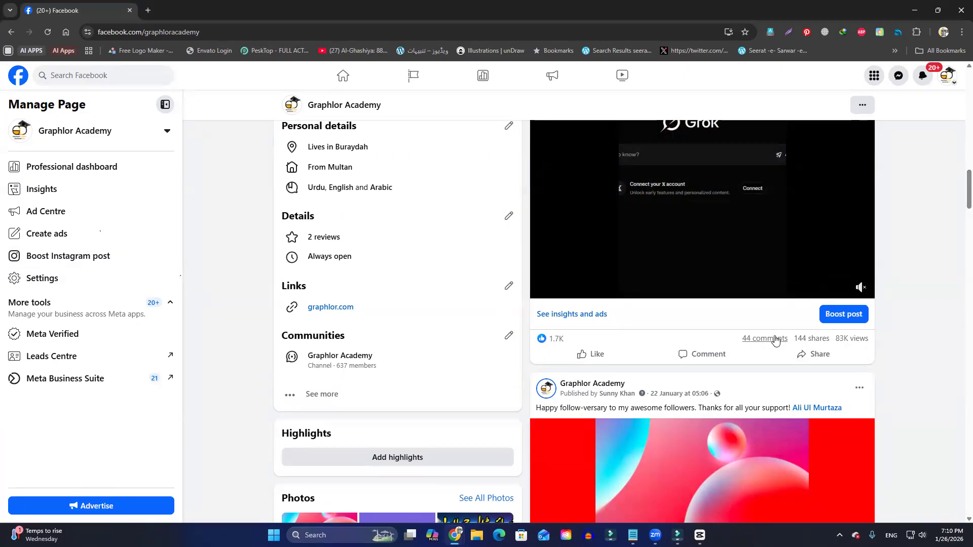
scroll(775, 339, "up", 10)
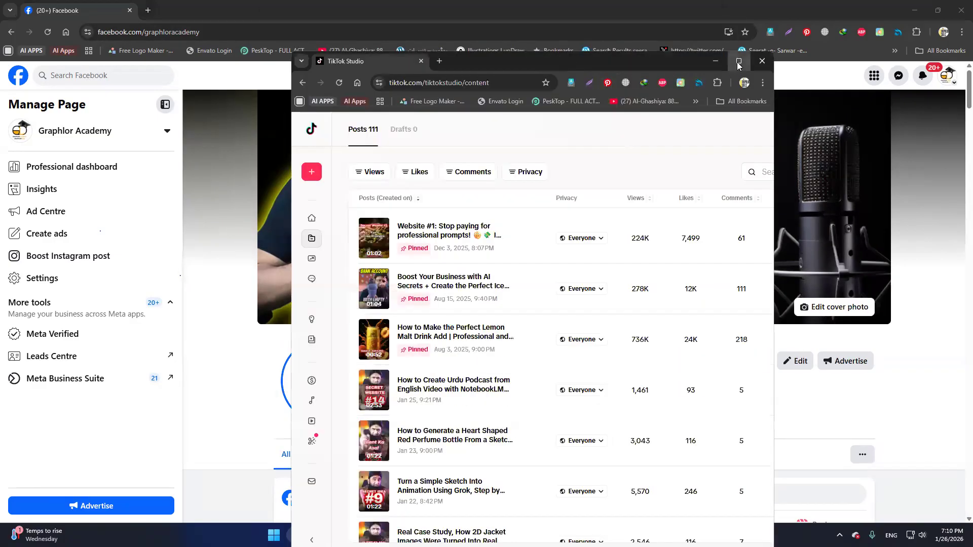
Open the Posts list in TikTok Studio and compare the views, likes and comments of the pinned and recent videos.
left_click(739, 59)
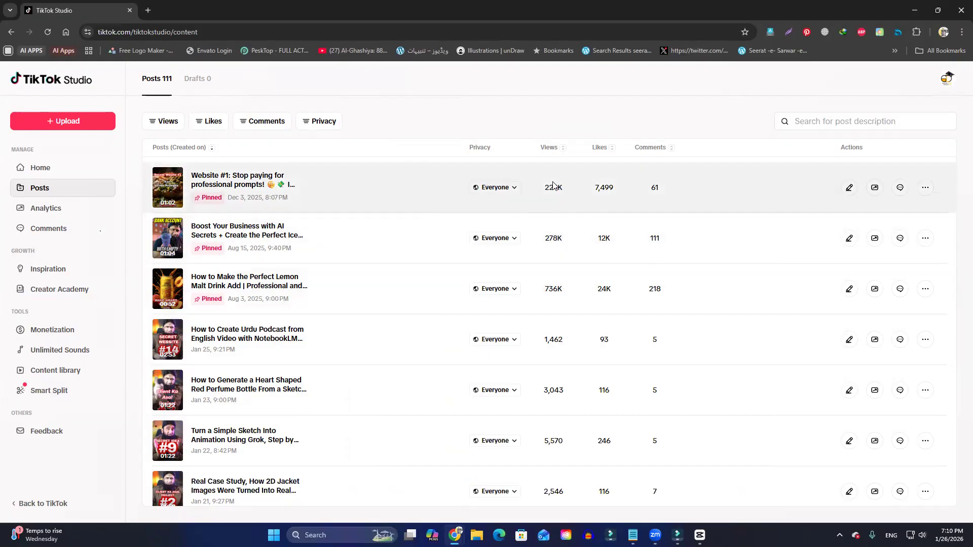
scroll(568, 403, "down", 3)
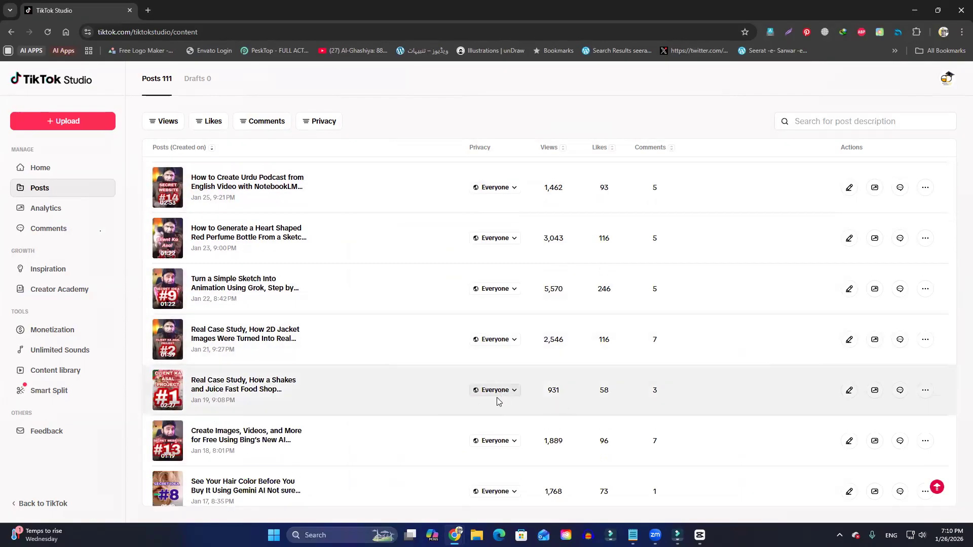
scroll(495, 397, "up", 1)
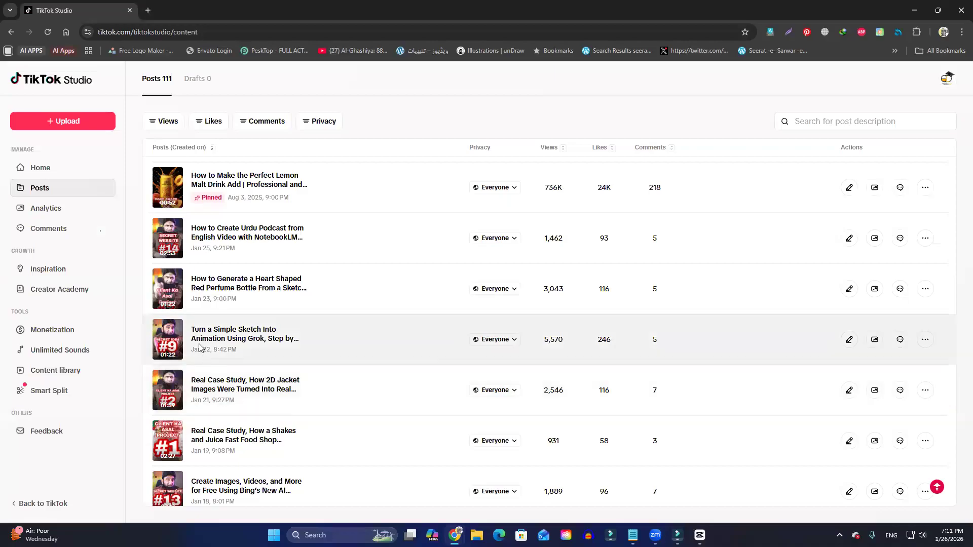
scroll(352, 394, "down", 2)
scroll(346, 398, "up", 2)
scroll(291, 365, "down", 2)
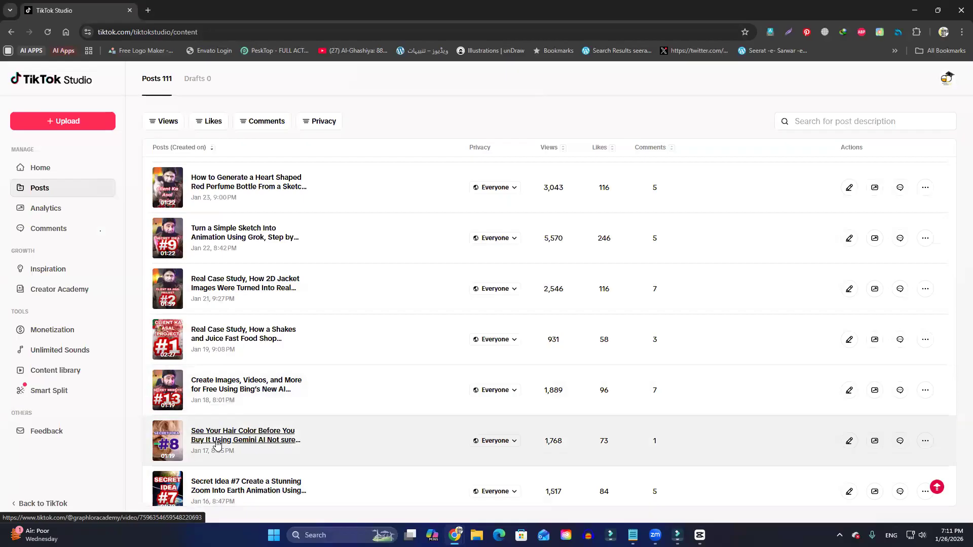
scroll(217, 444, "down", 1)
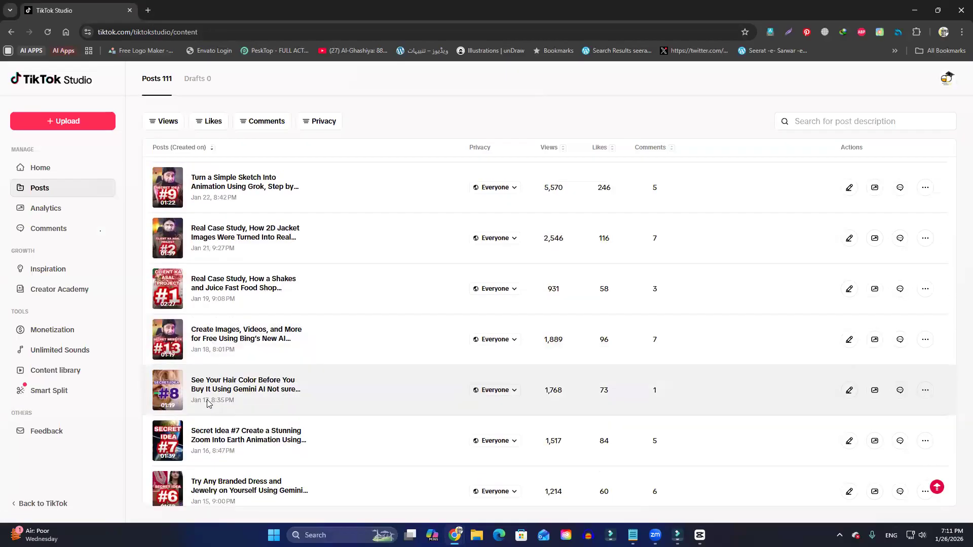
scroll(208, 404, "up", 4)
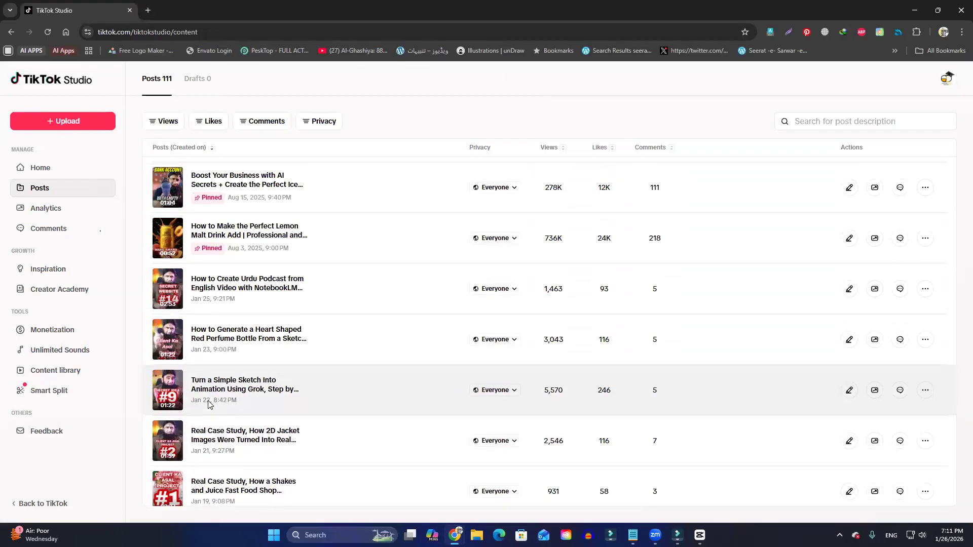